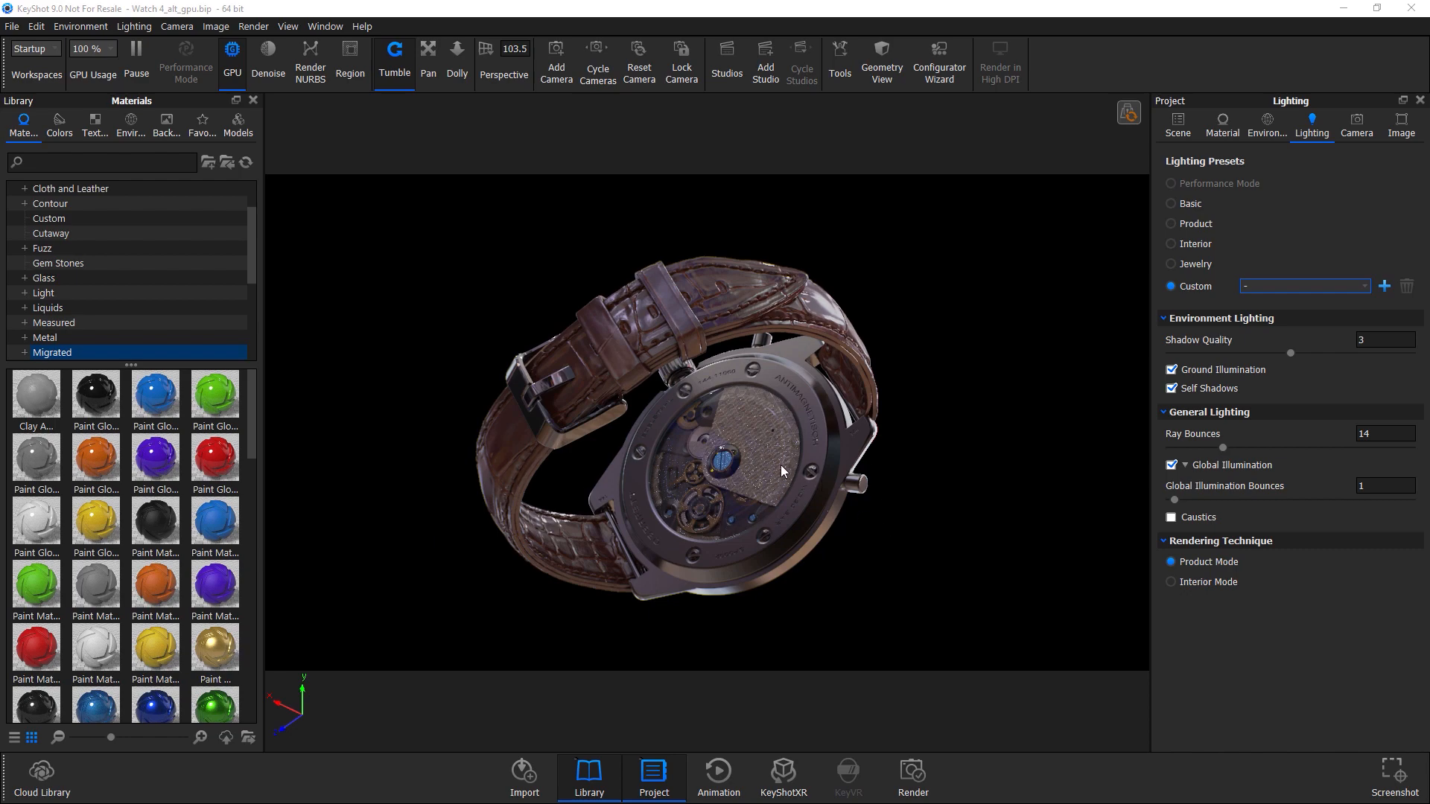
Orbit and zoom around the watch in the viewport to inspect the real-time render from several angles.
left_click_drag(802, 546, 950, 461)
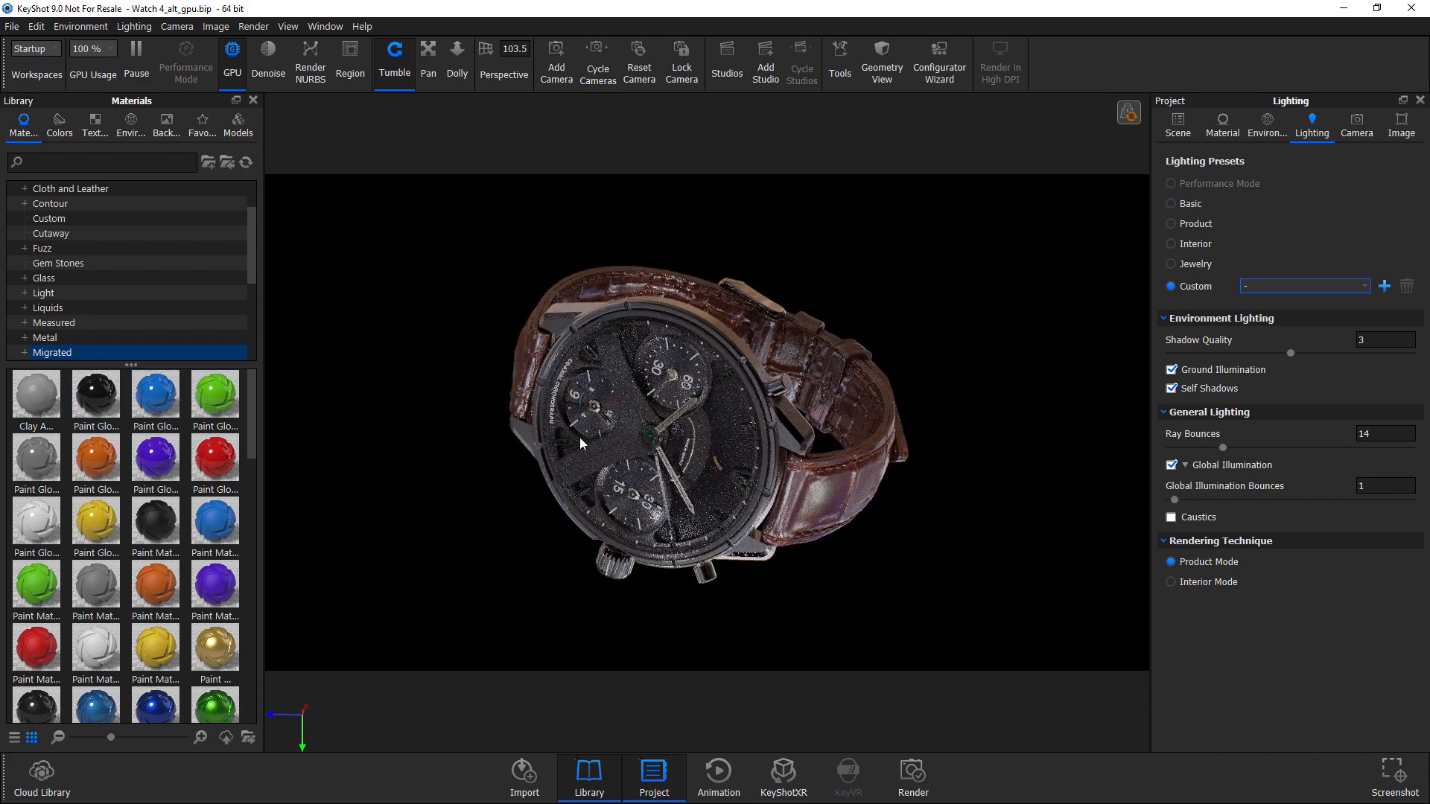
left_click_drag(799, 503, 909, 400)
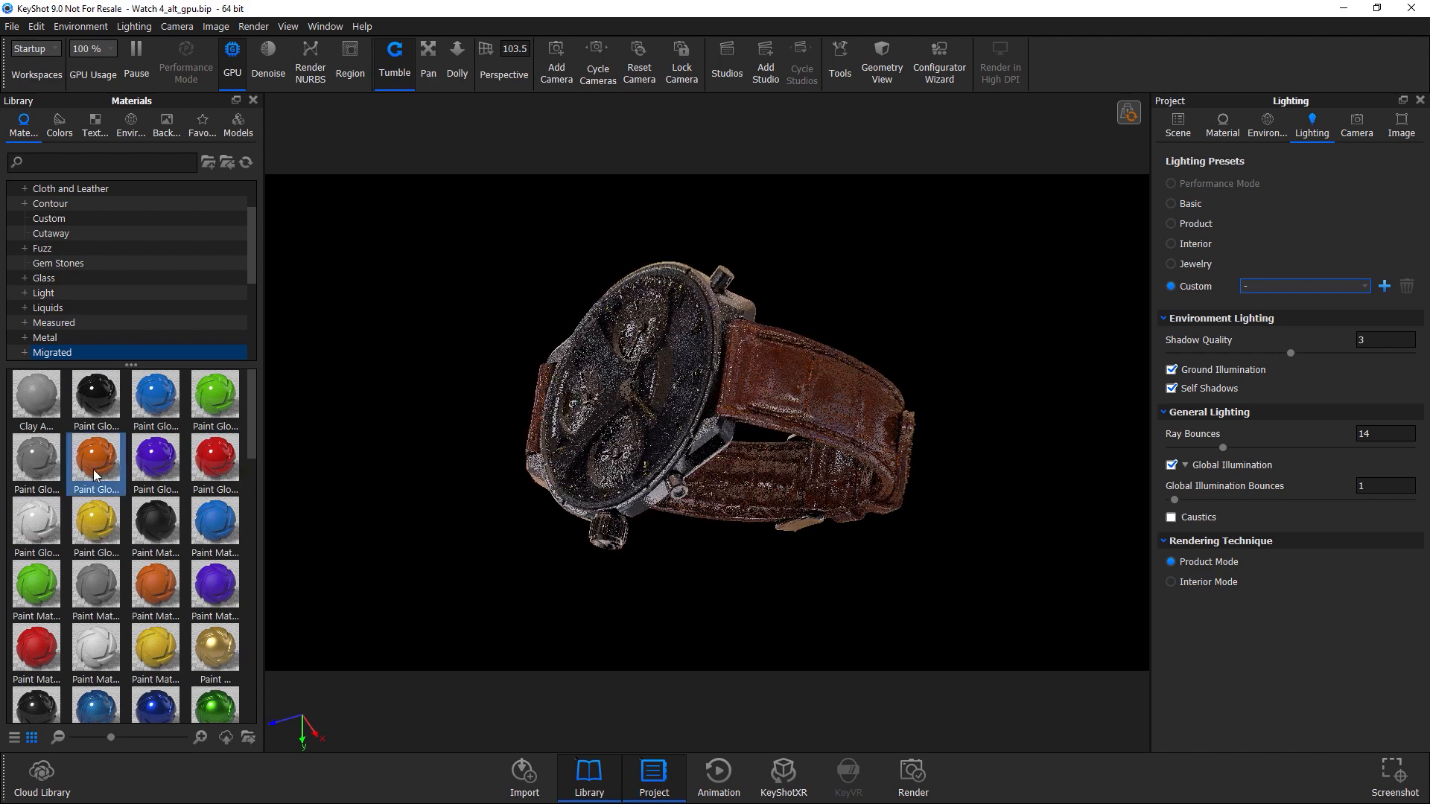
scroll(92, 469, "down", 5)
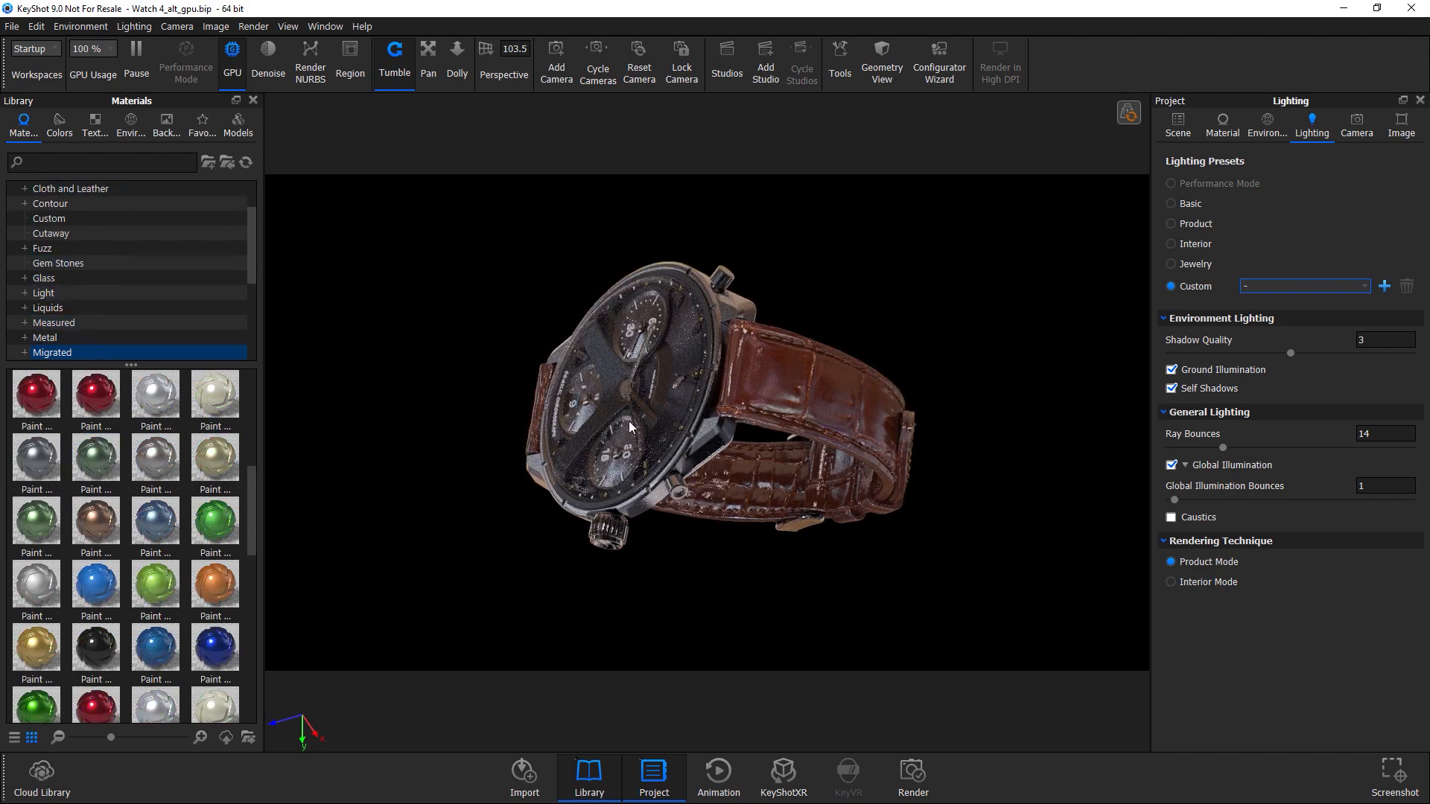
left_click_drag(686, 356, 619, 448)
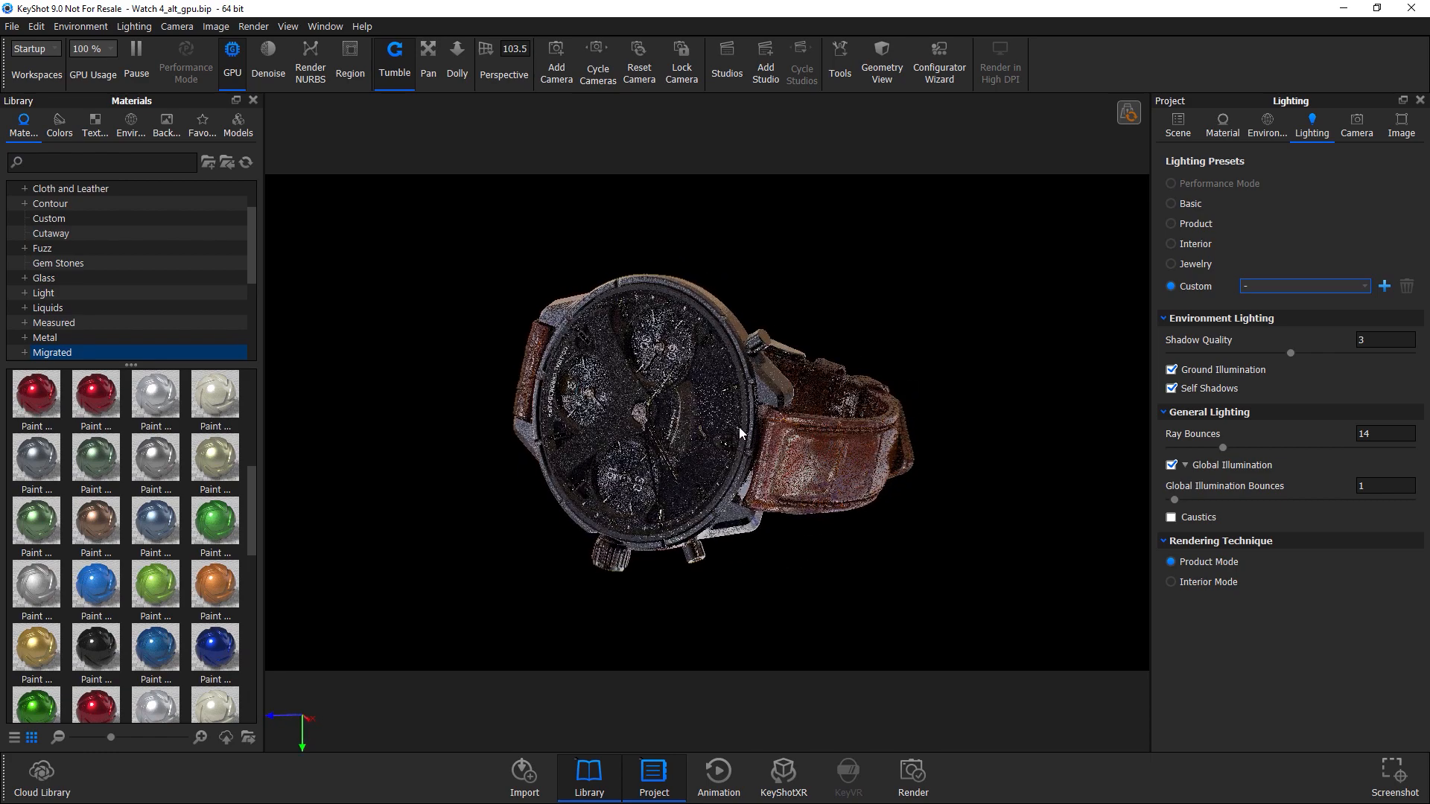
left_click_drag(754, 417, 751, 444)
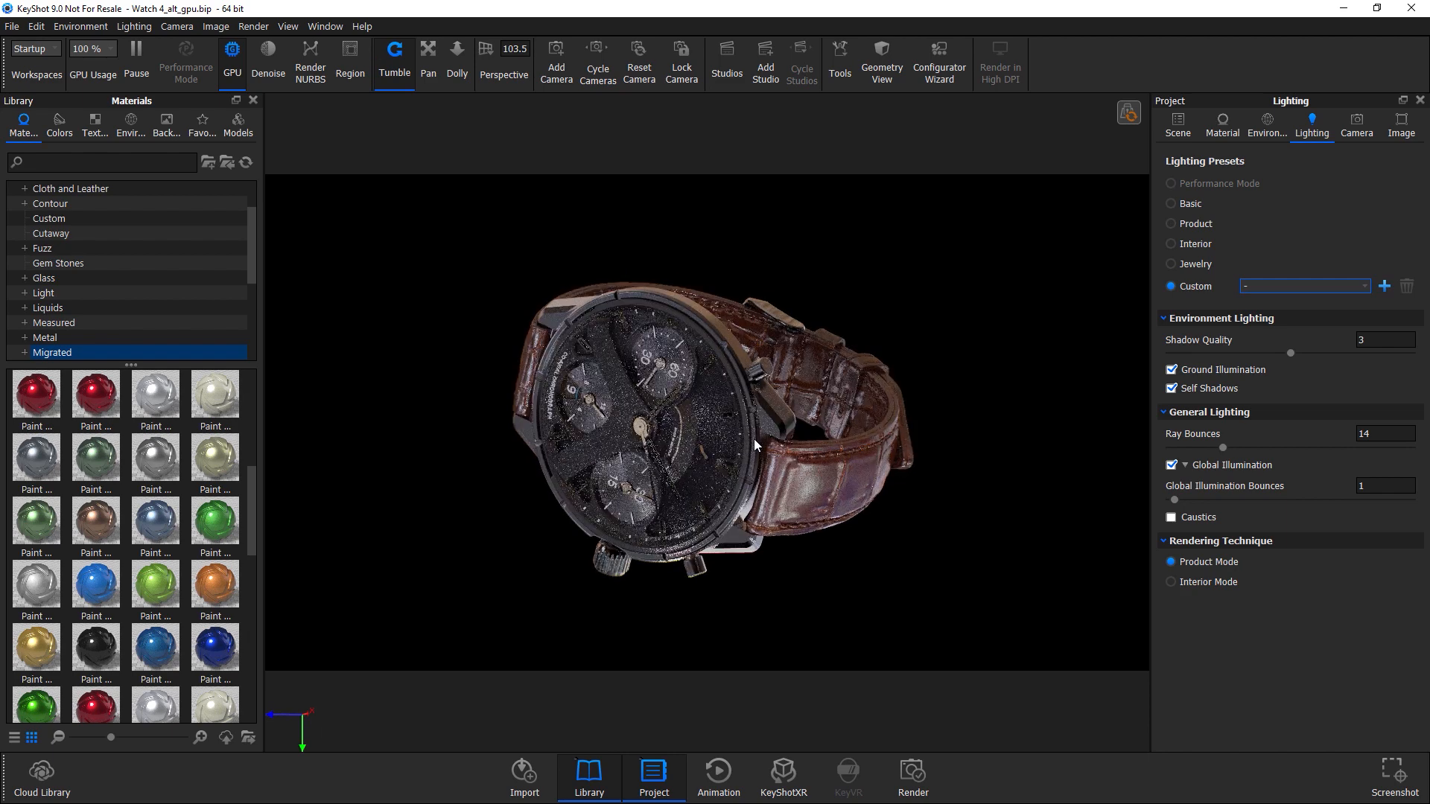
left_click_drag(822, 440, 770, 542)
left_click_drag(721, 408, 686, 474)
left_click_drag(696, 359, 566, 313)
left_click_drag(499, 363, 716, 359)
left_click_drag(694, 481, 694, 483)
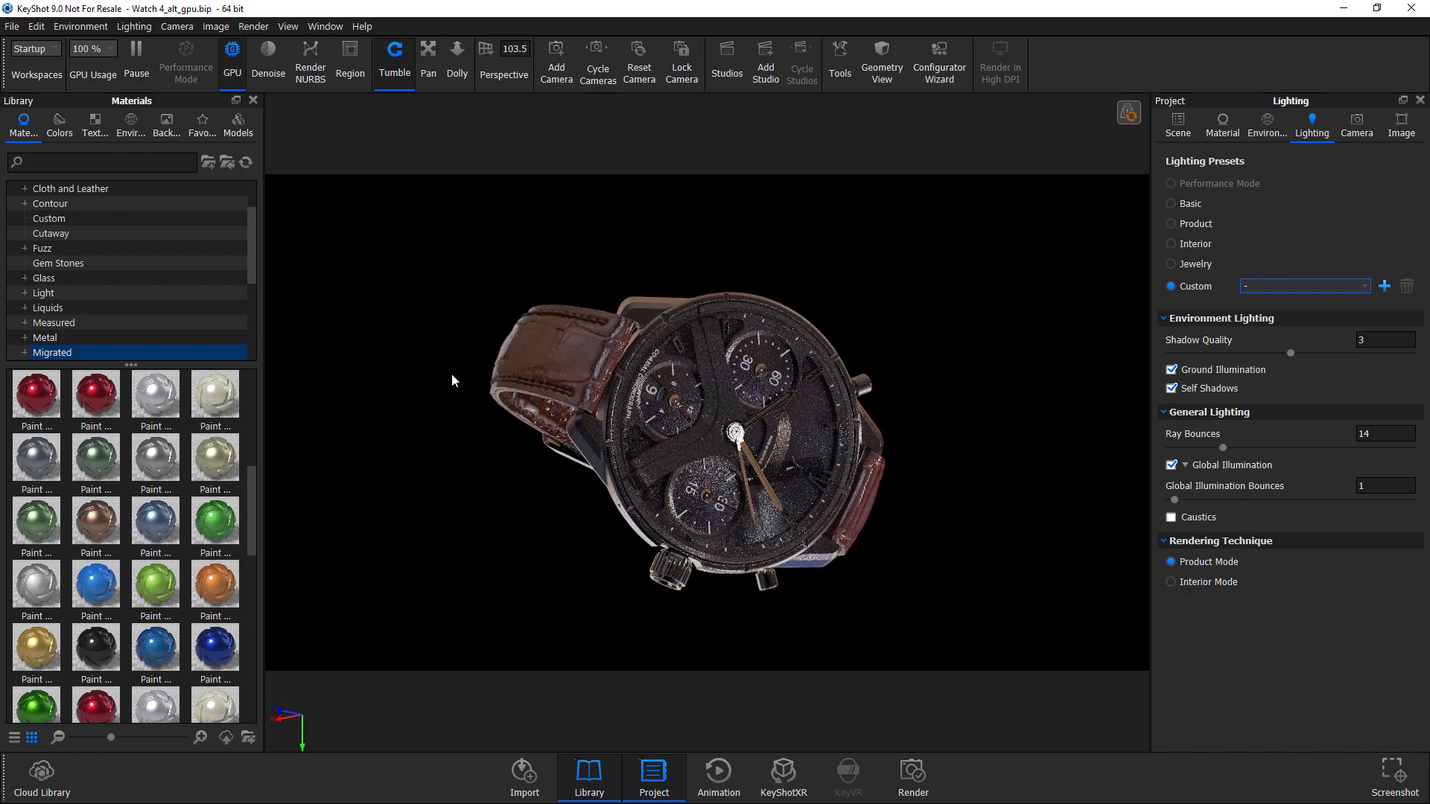
left_click_drag(642, 384, 532, 346)
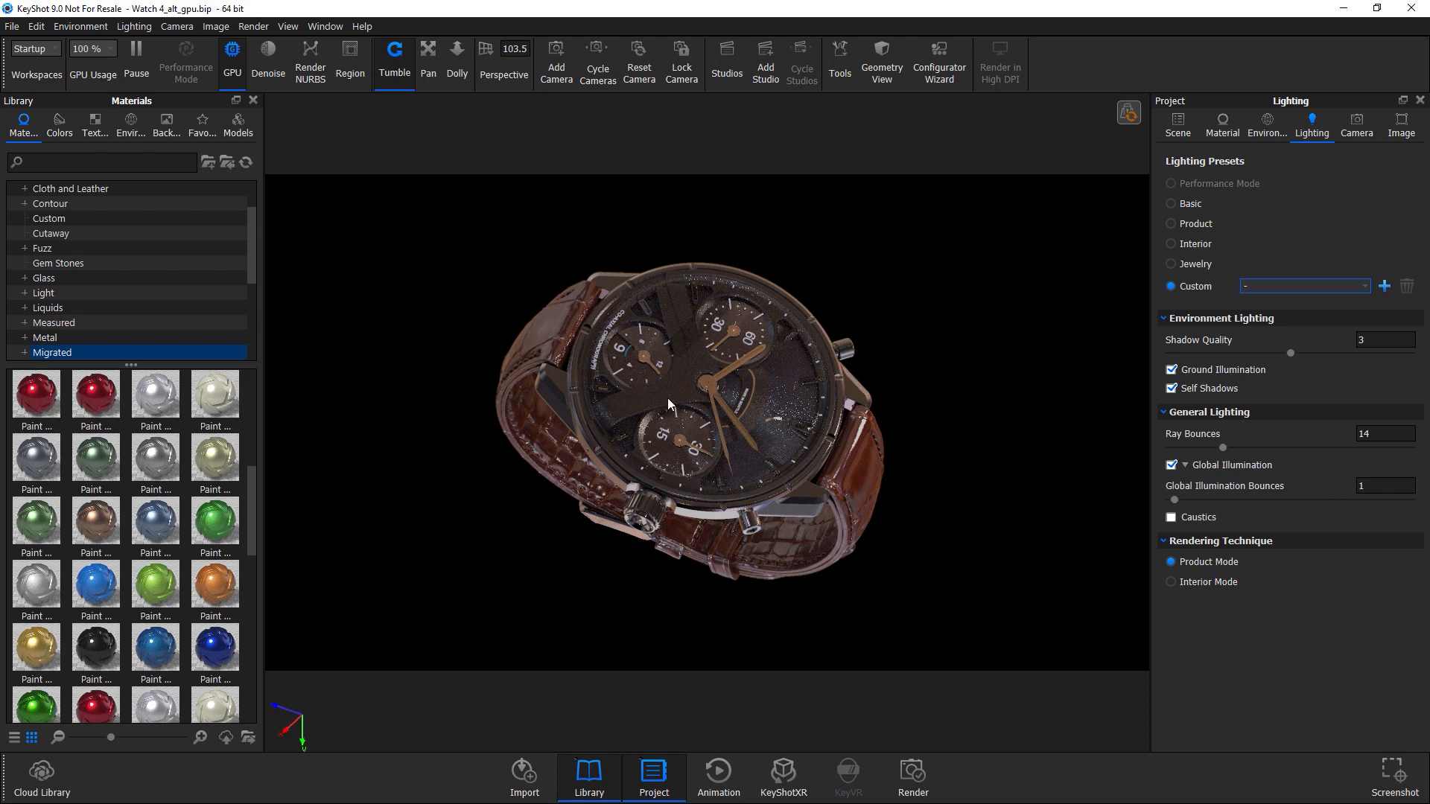
left_click_drag(667, 397, 662, 369)
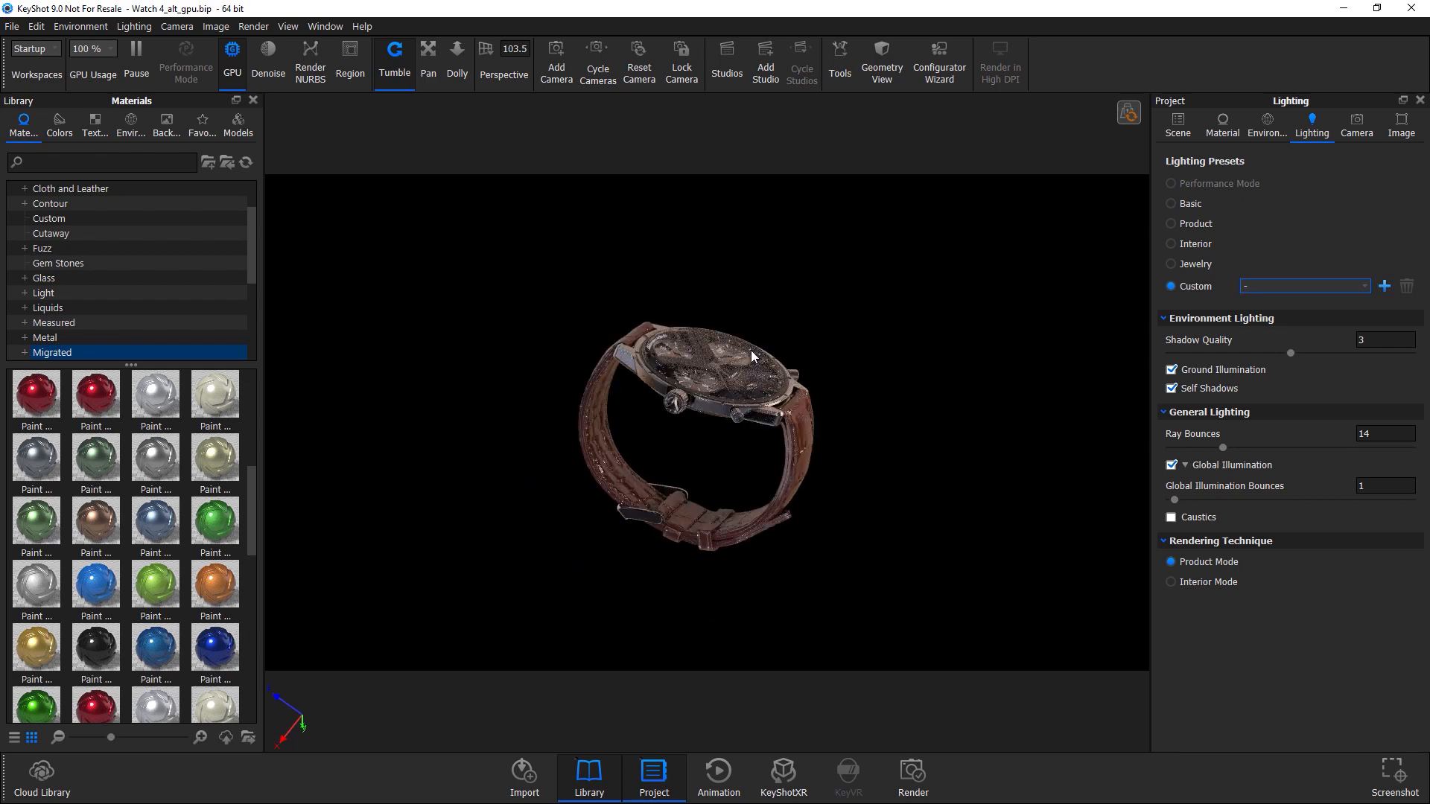
scroll(751, 350, "up", 5)
left_click_drag(732, 383, 501, 370)
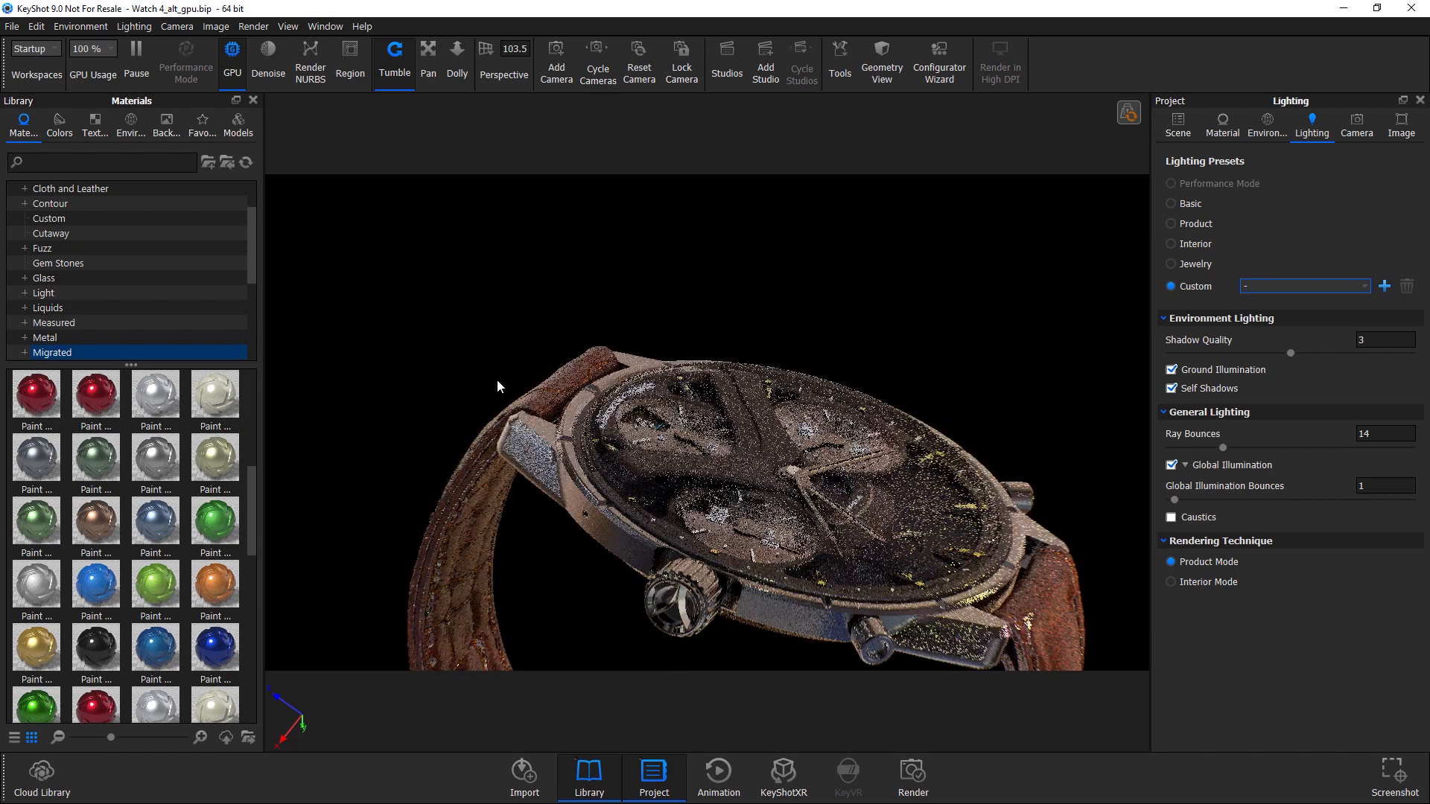
left_click_drag(551, 450, 587, 357)
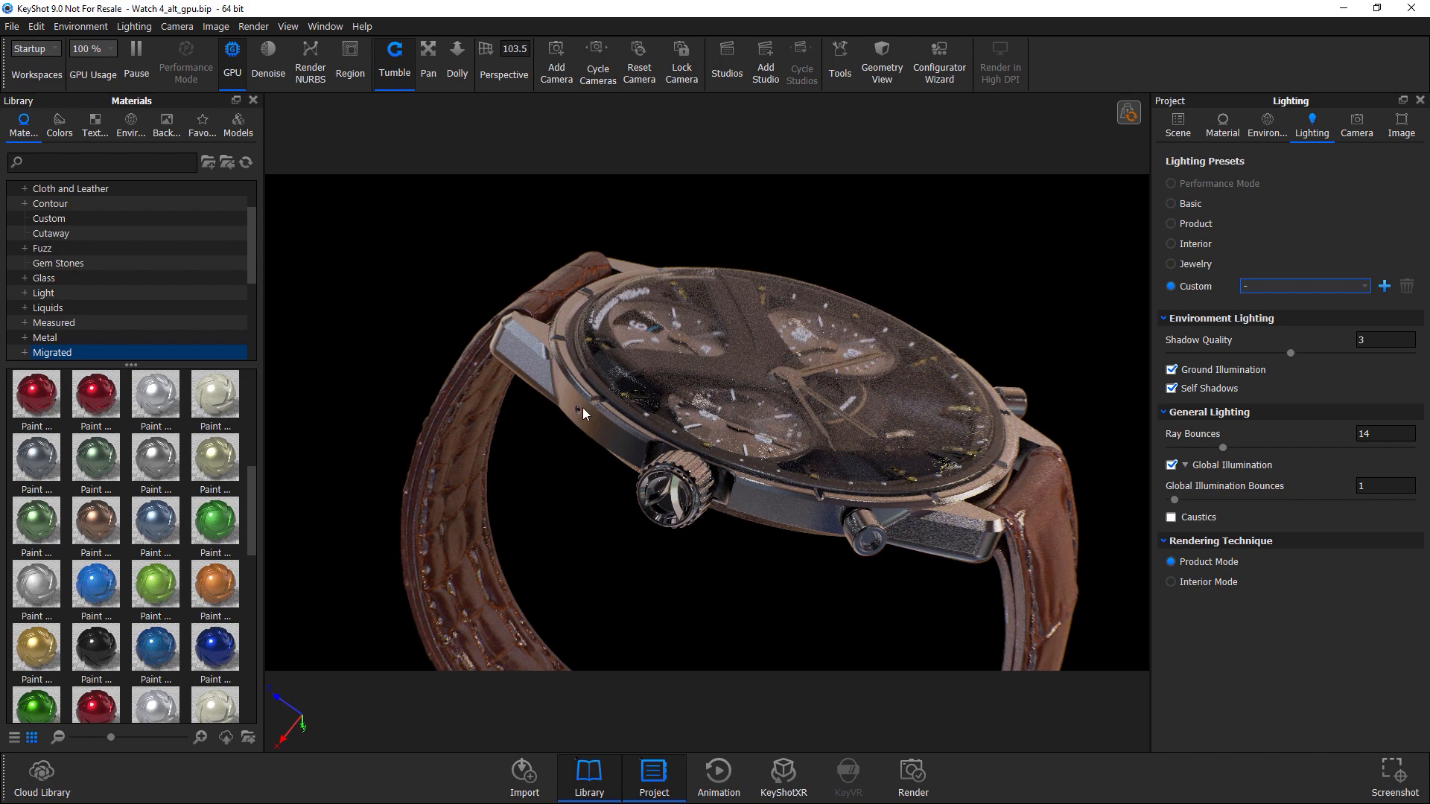
scroll(691, 490, "up", 6)
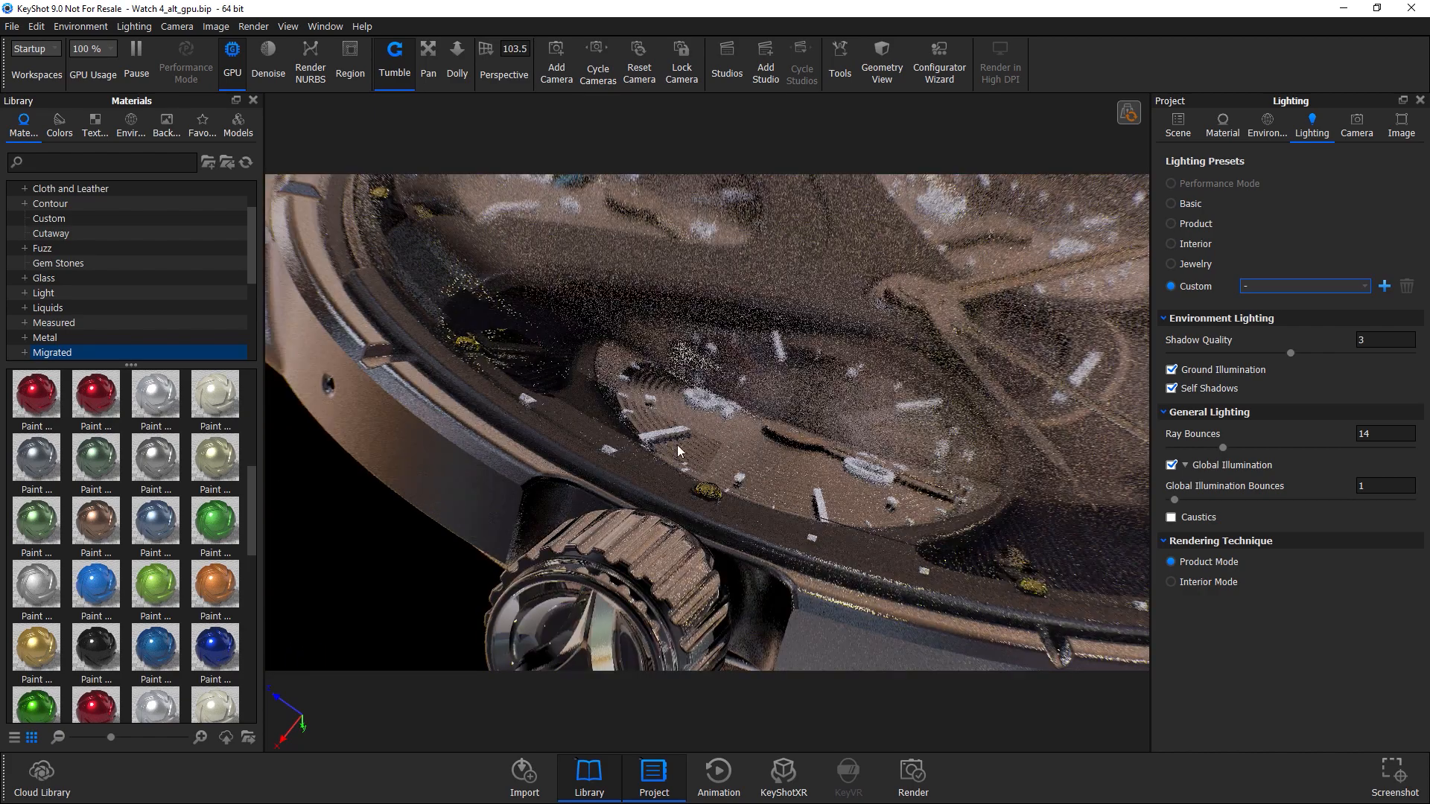
left_click_drag(677, 444, 771, 502)
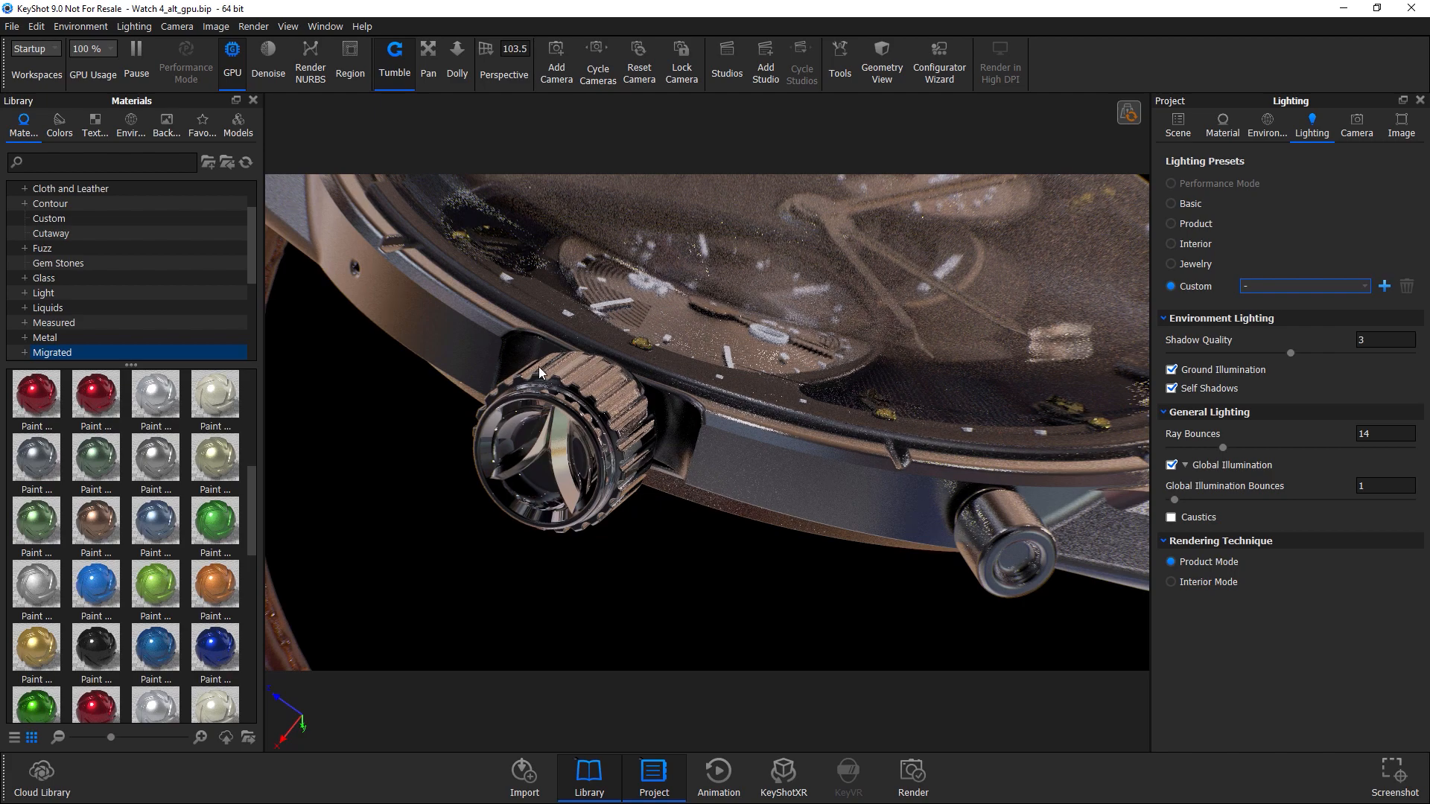
left_click_drag(763, 497, 695, 412)
scroll(695, 408, "down", 10)
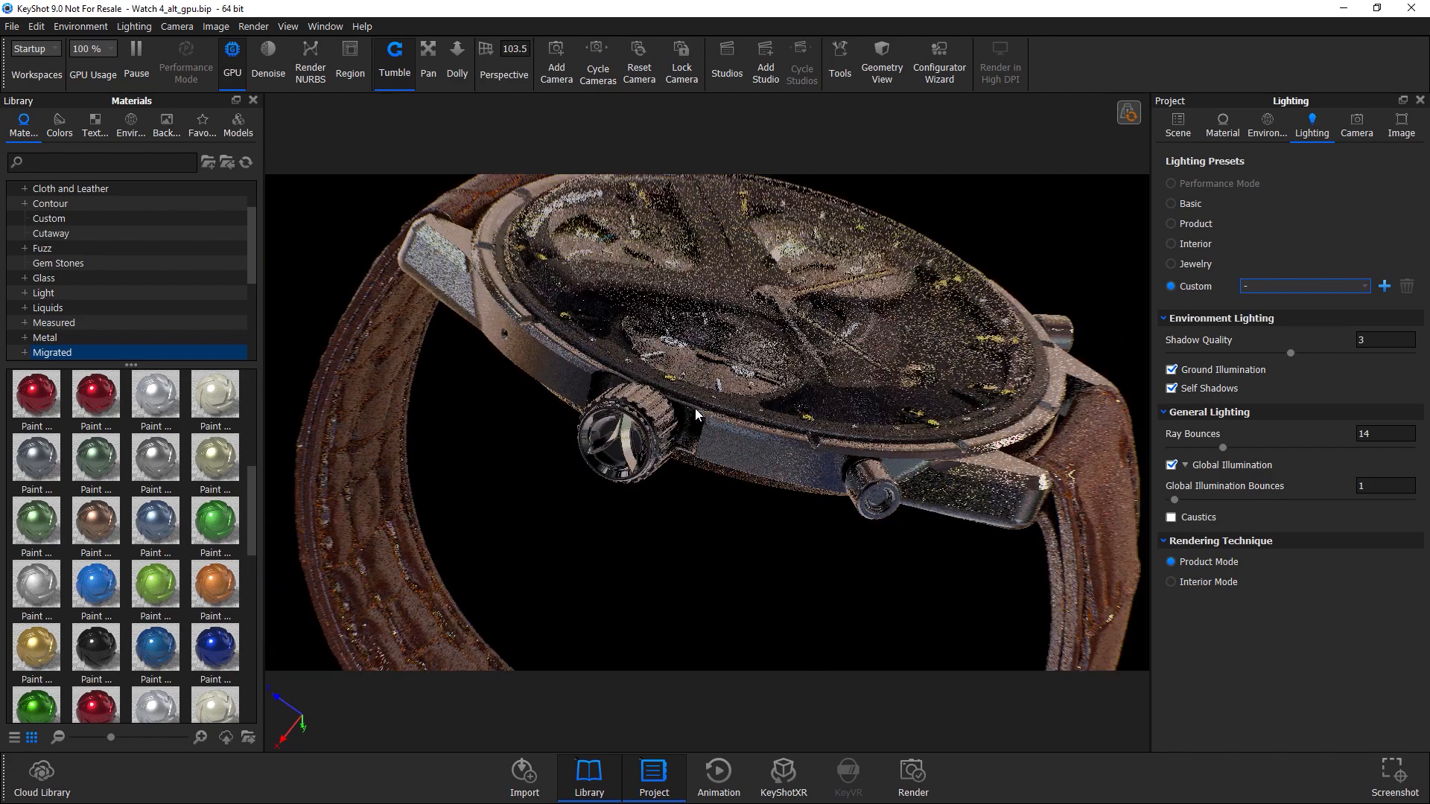
middle_click_drag(730, 354, 698, 321)
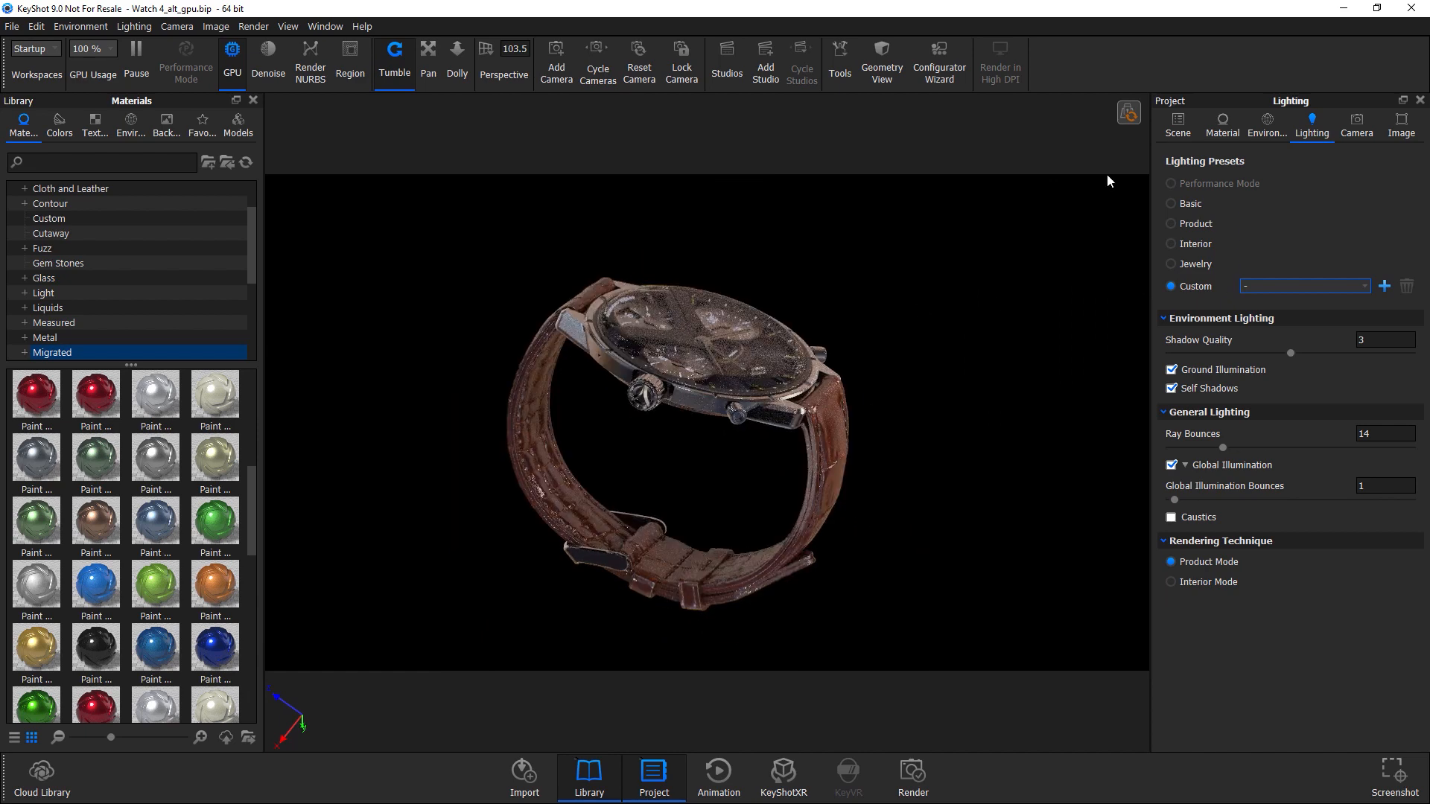
left_click_drag(642, 382, 637, 426)
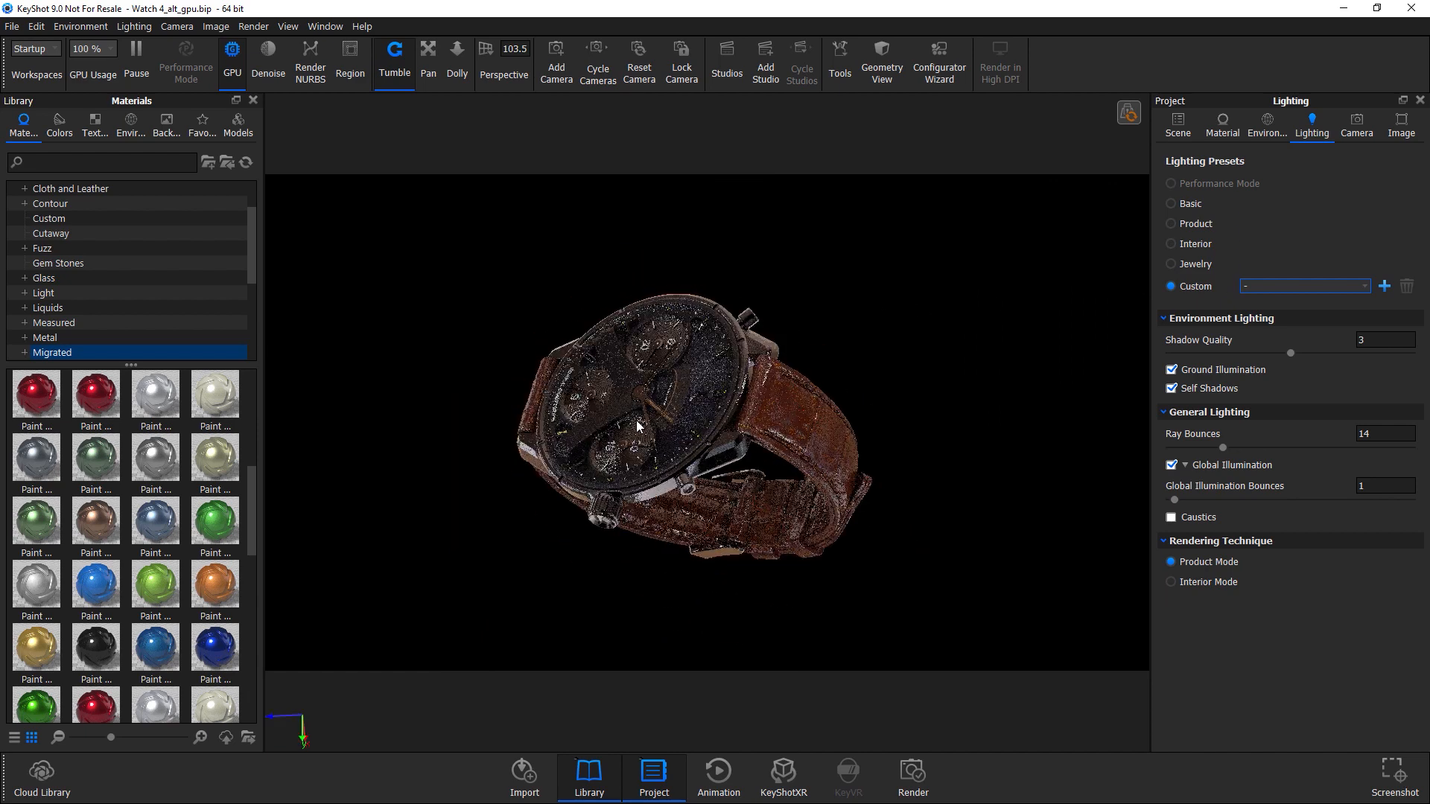
Review the environment settings and the Cube light objects listed in the scene tree.
left_click(1267, 124)
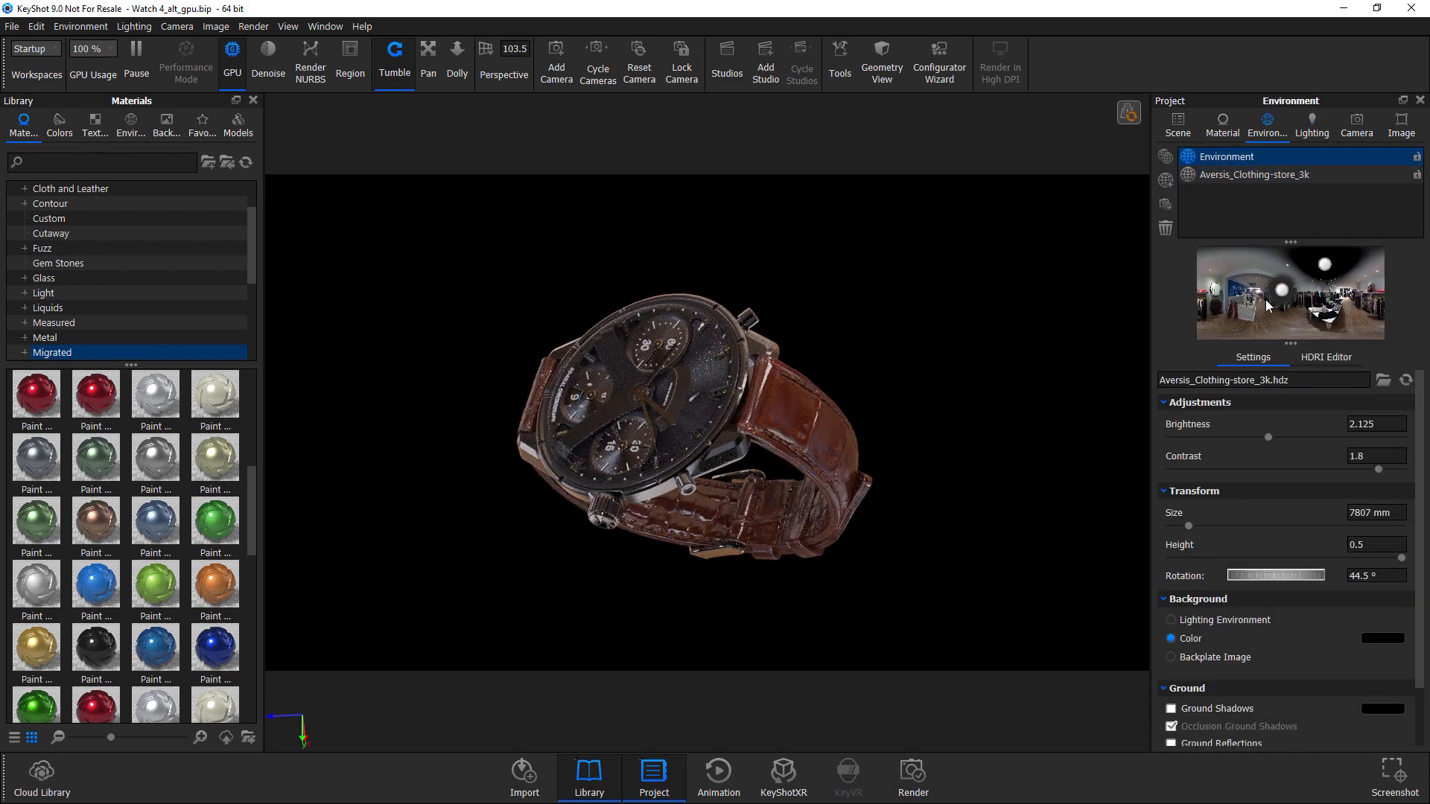
left_click(1184, 120)
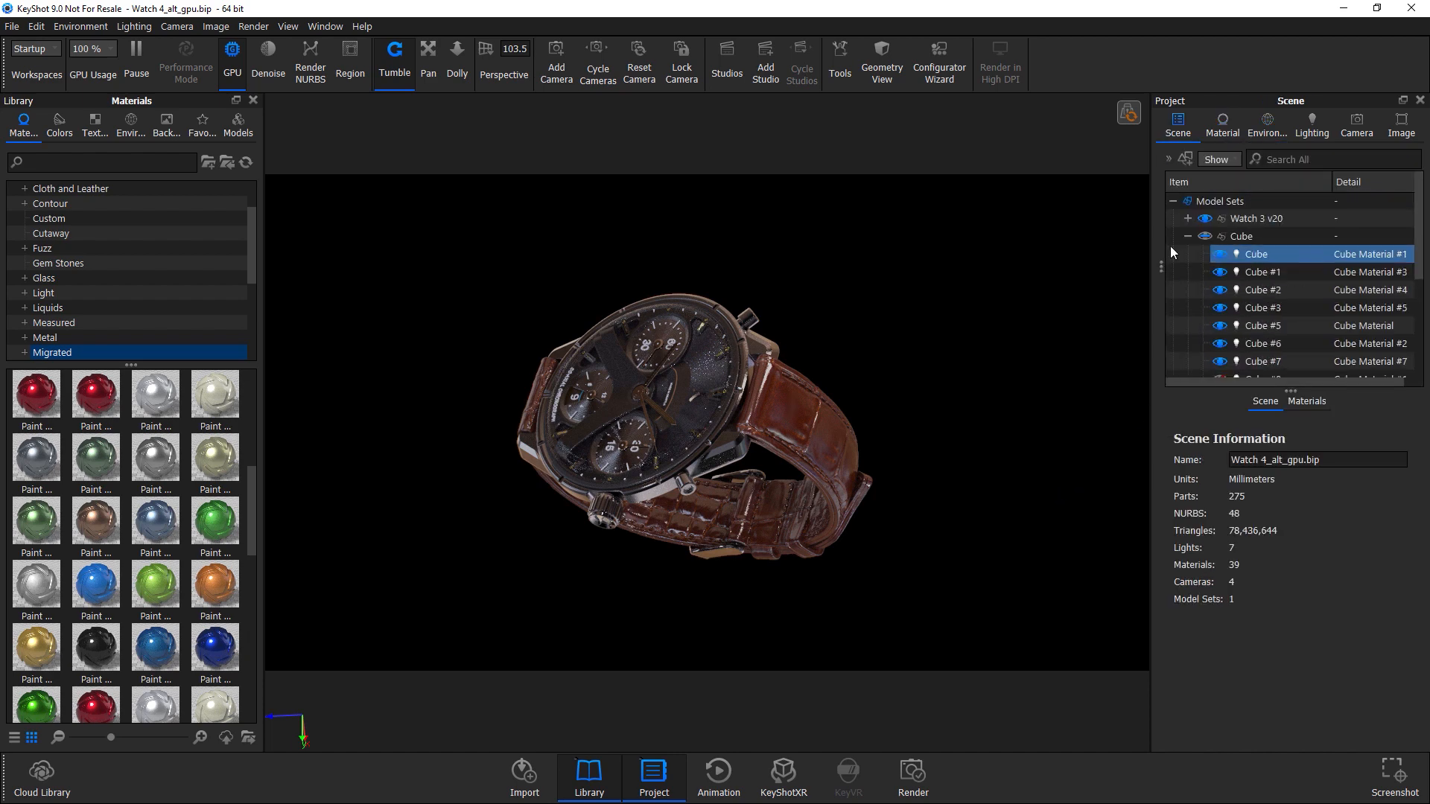
scroll(1249, 238, "down", 1)
left_click(1256, 220)
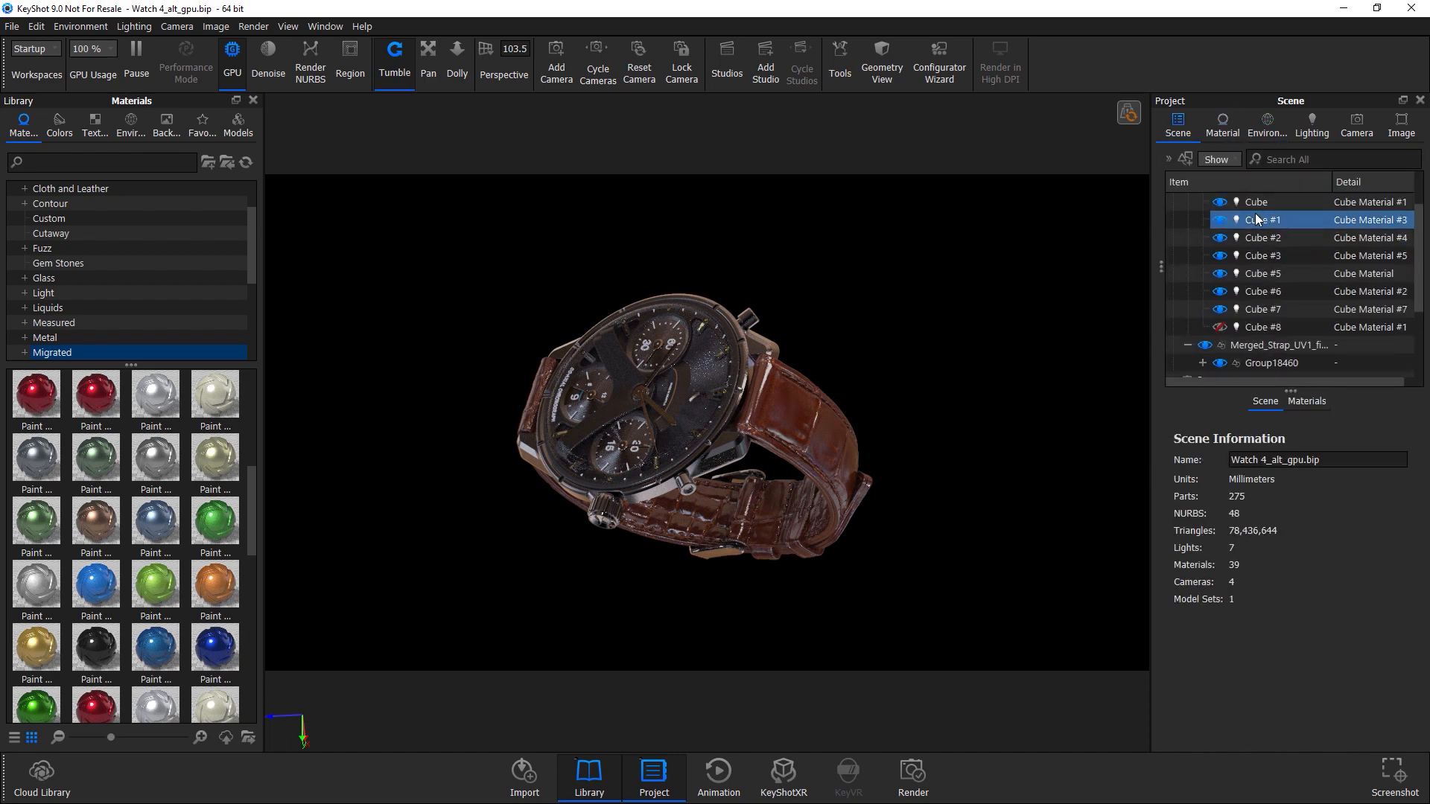
left_click(1241, 308)
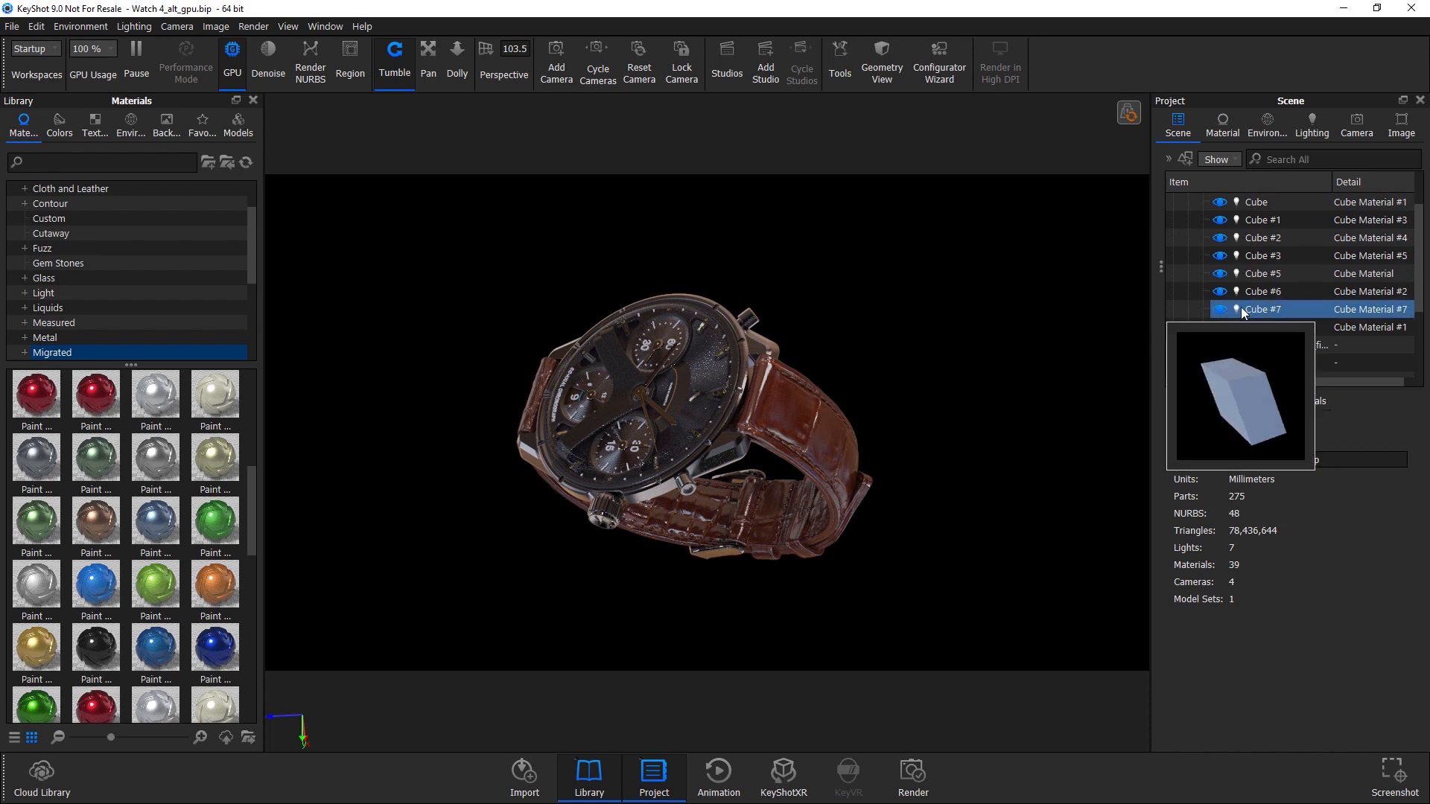
left_click(1260, 289)
left_click(1092, 312)
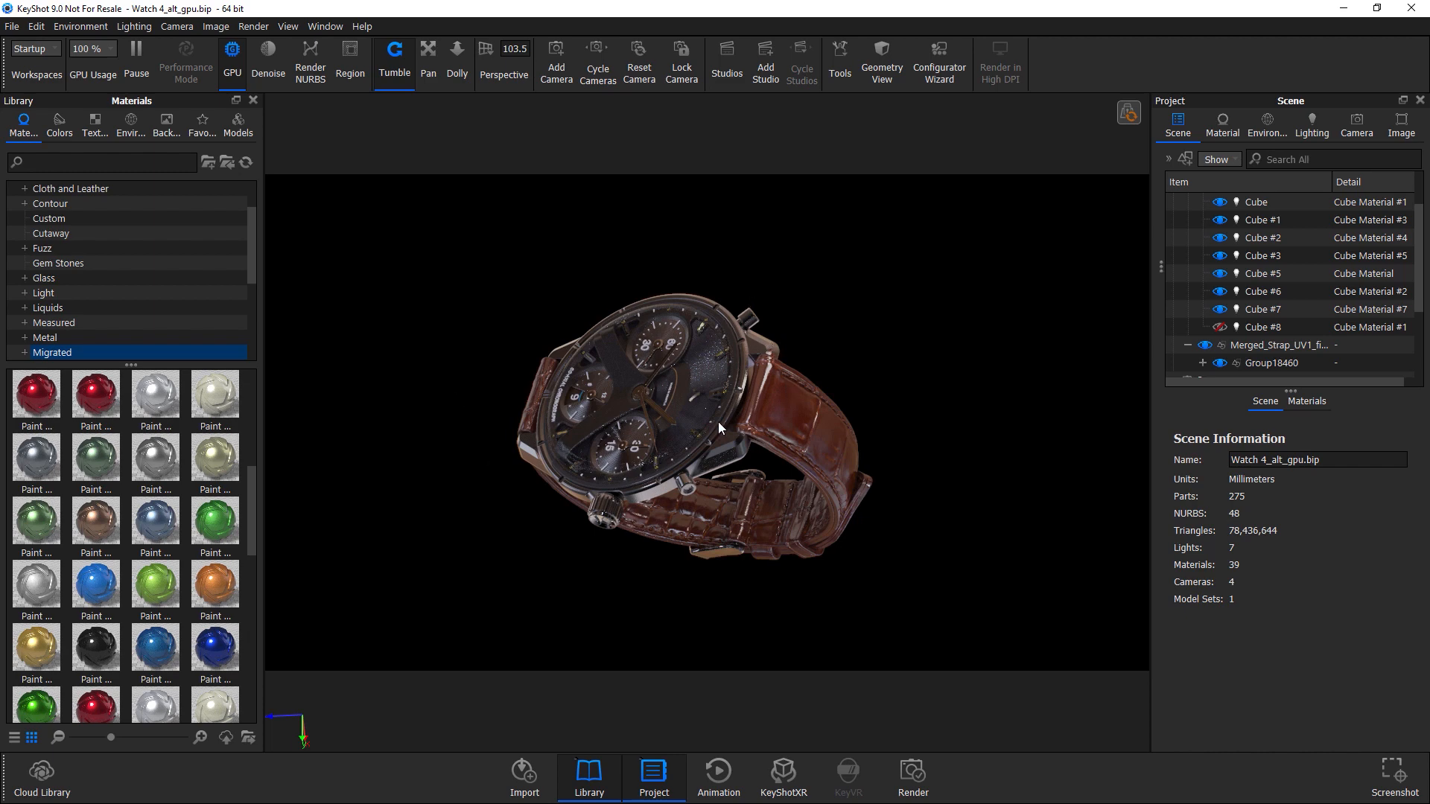
left_click_drag(731, 431, 812, 466)
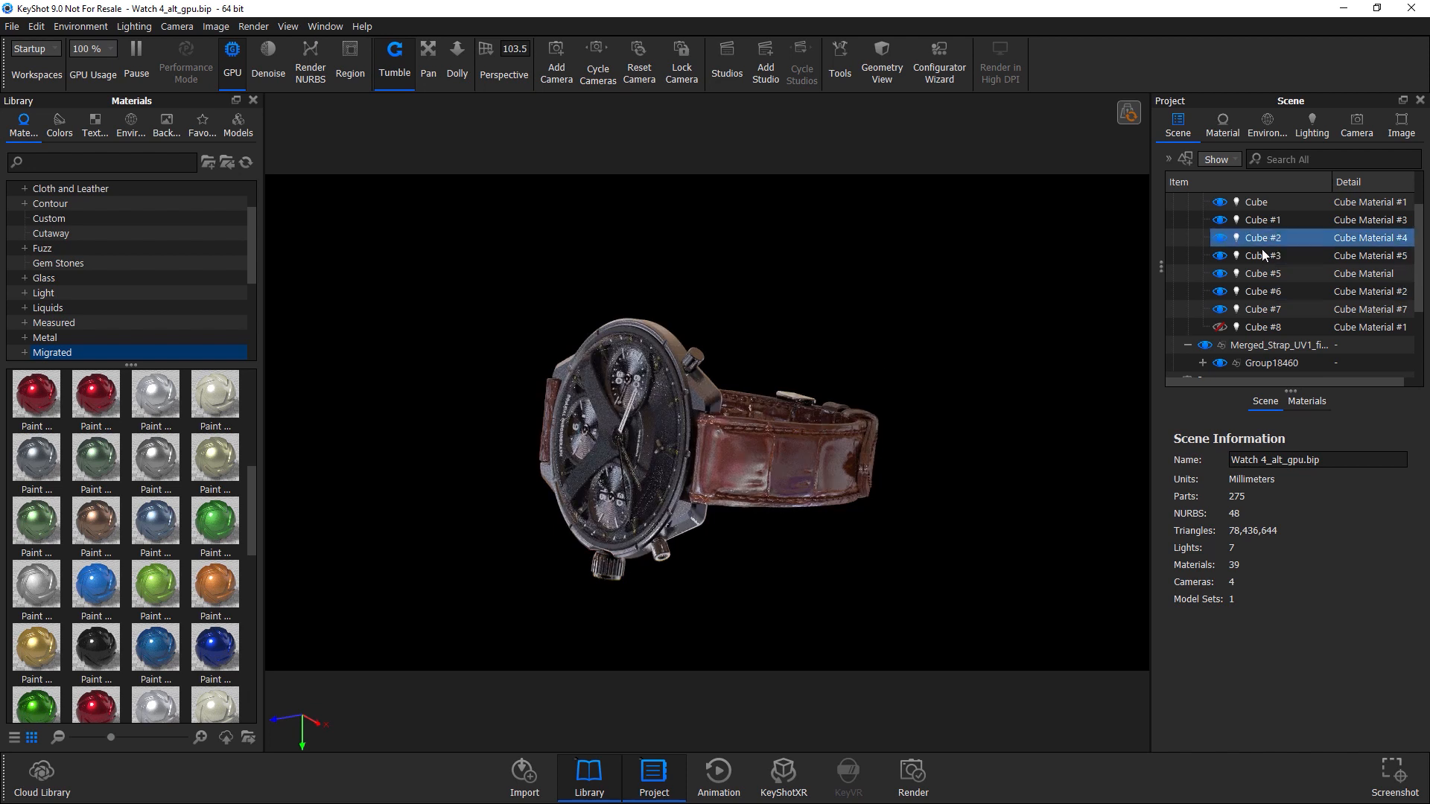
scroll(1261, 254, "up", 1)
Hide the whole Cube group of light objects in the scene tree.
left_click(1205, 237)
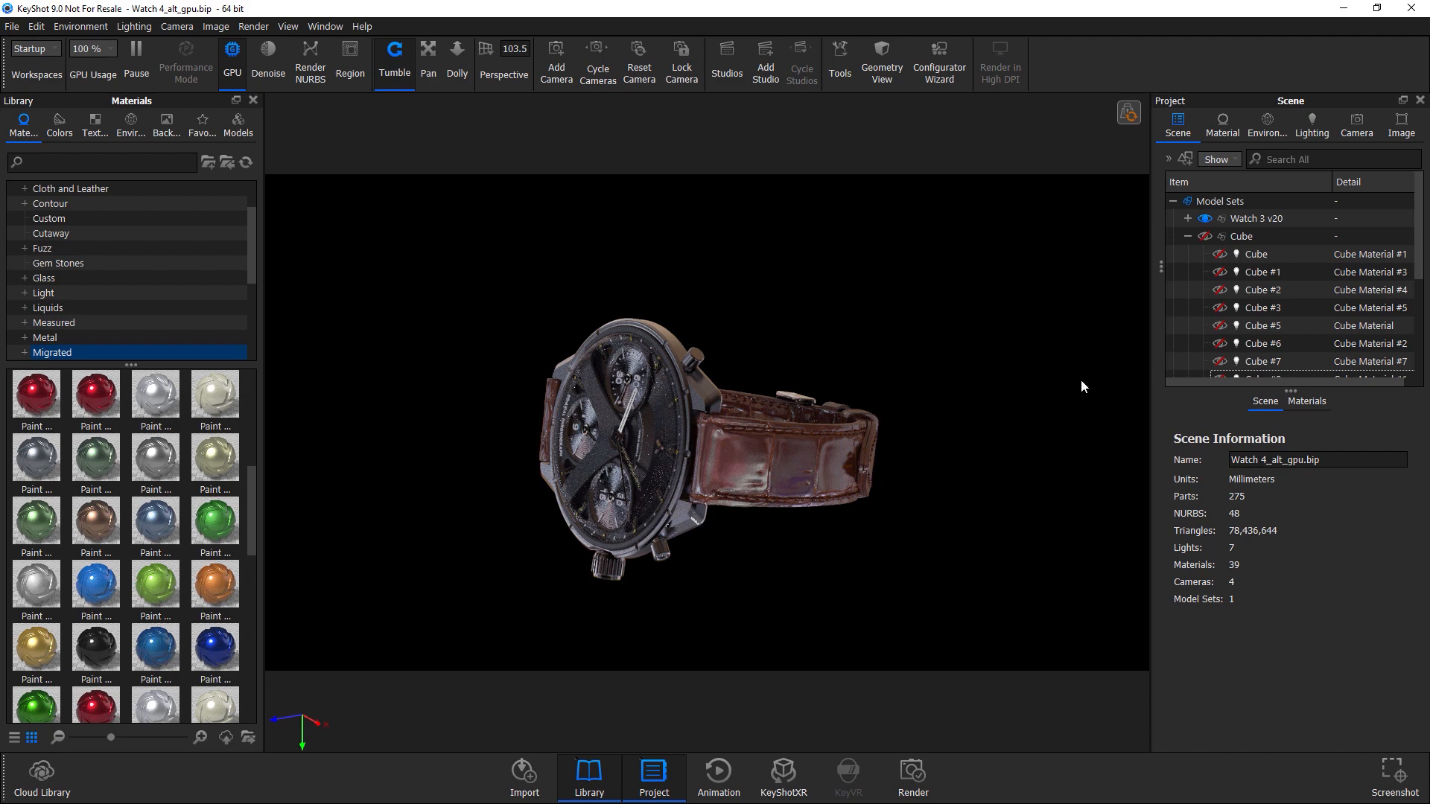
left_click_drag(700, 468, 918, 503)
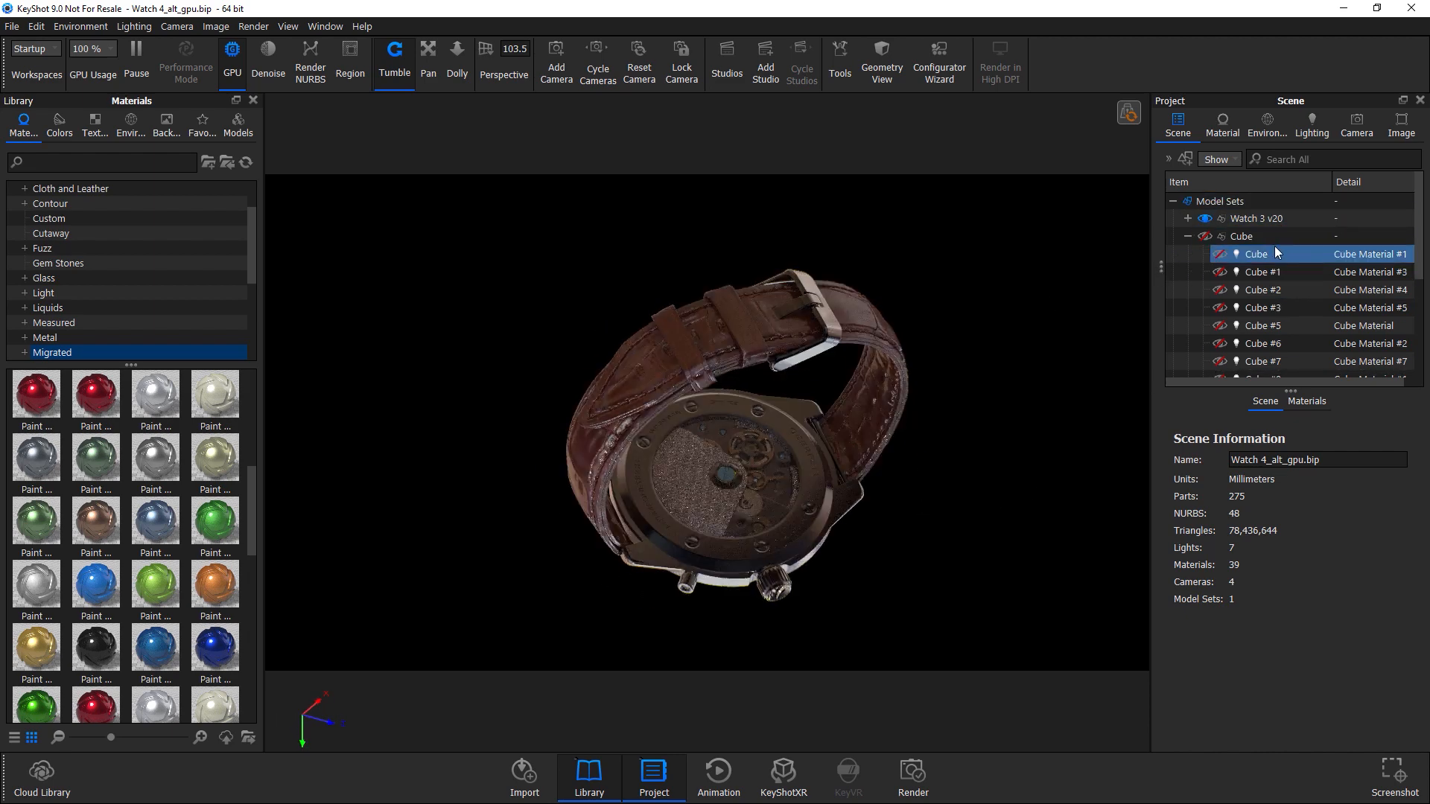
left_click_drag(651, 359, 834, 396)
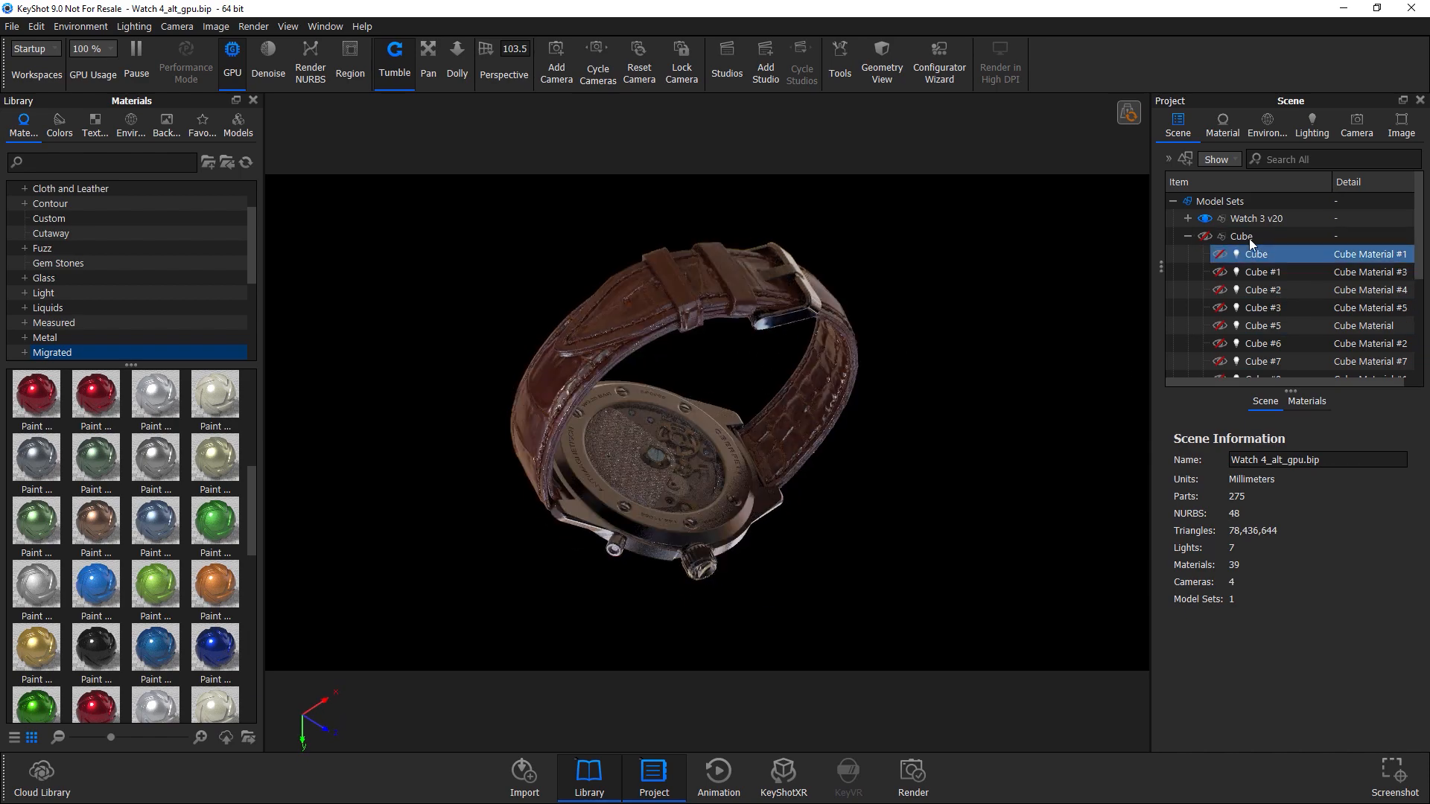
left_click(1262, 272)
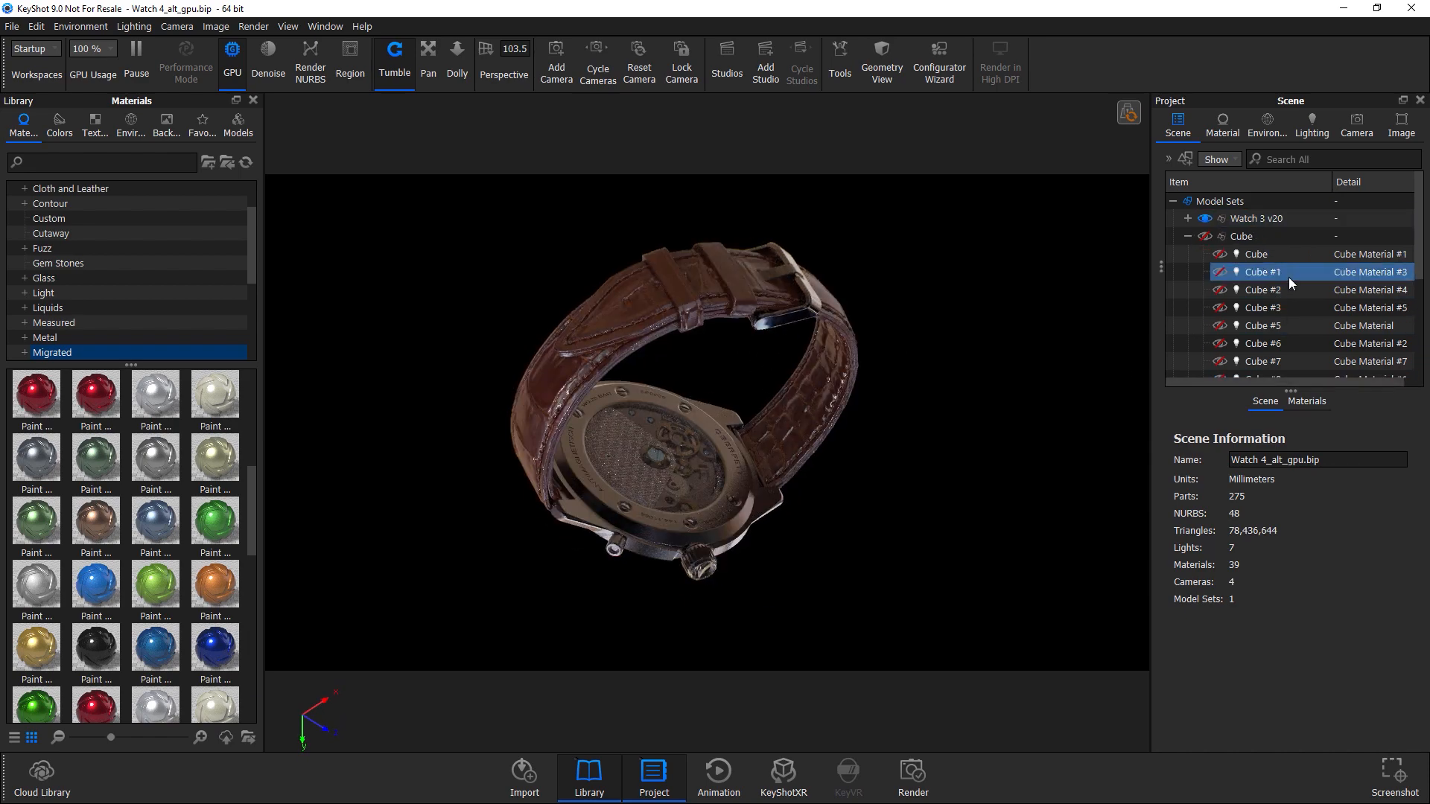
left_click(1281, 253)
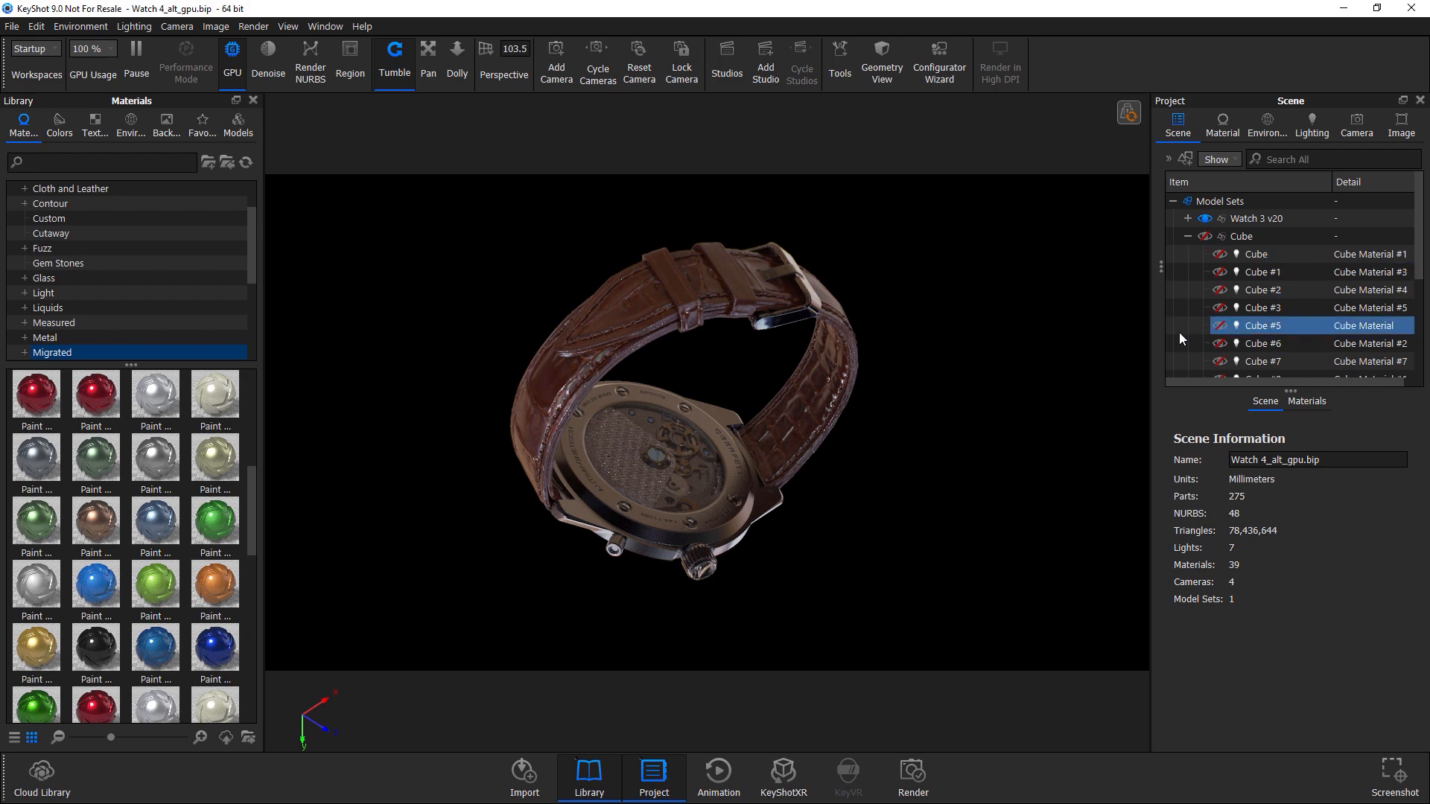
left_click(1262, 236)
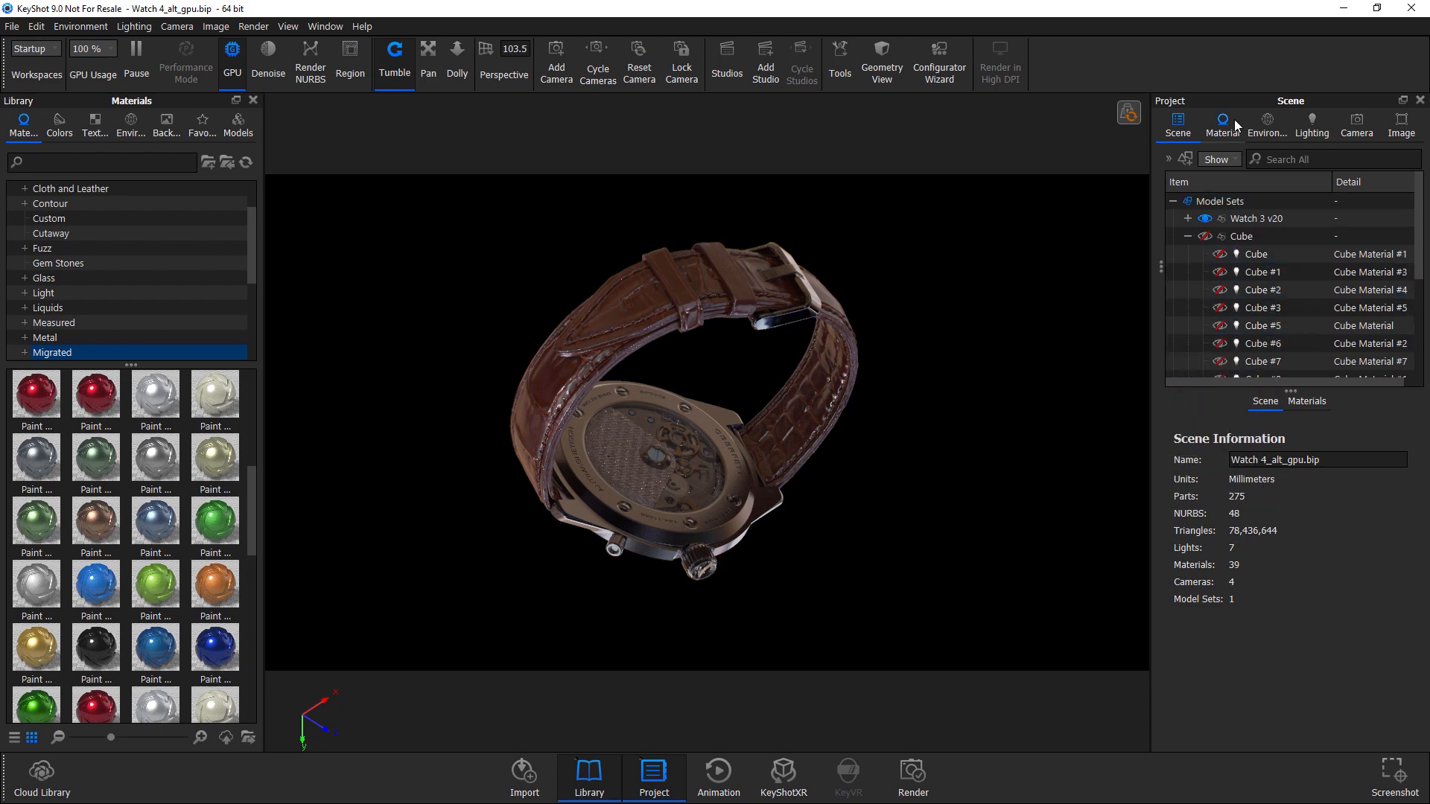
Return to the lighting settings and orbit and zoom around the watch to inspect the updated render.
left_click(1312, 123)
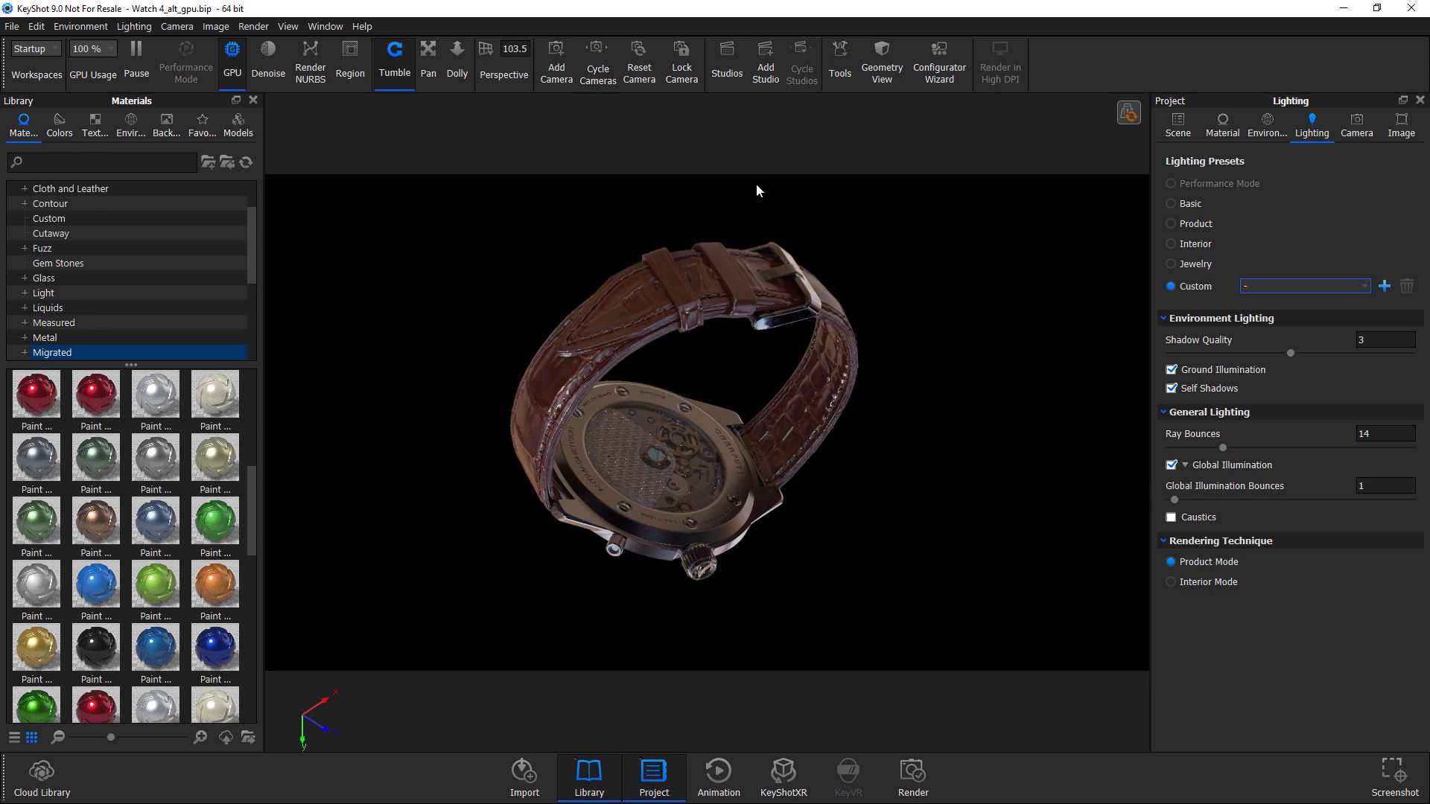
left_click_drag(736, 499, 712, 412)
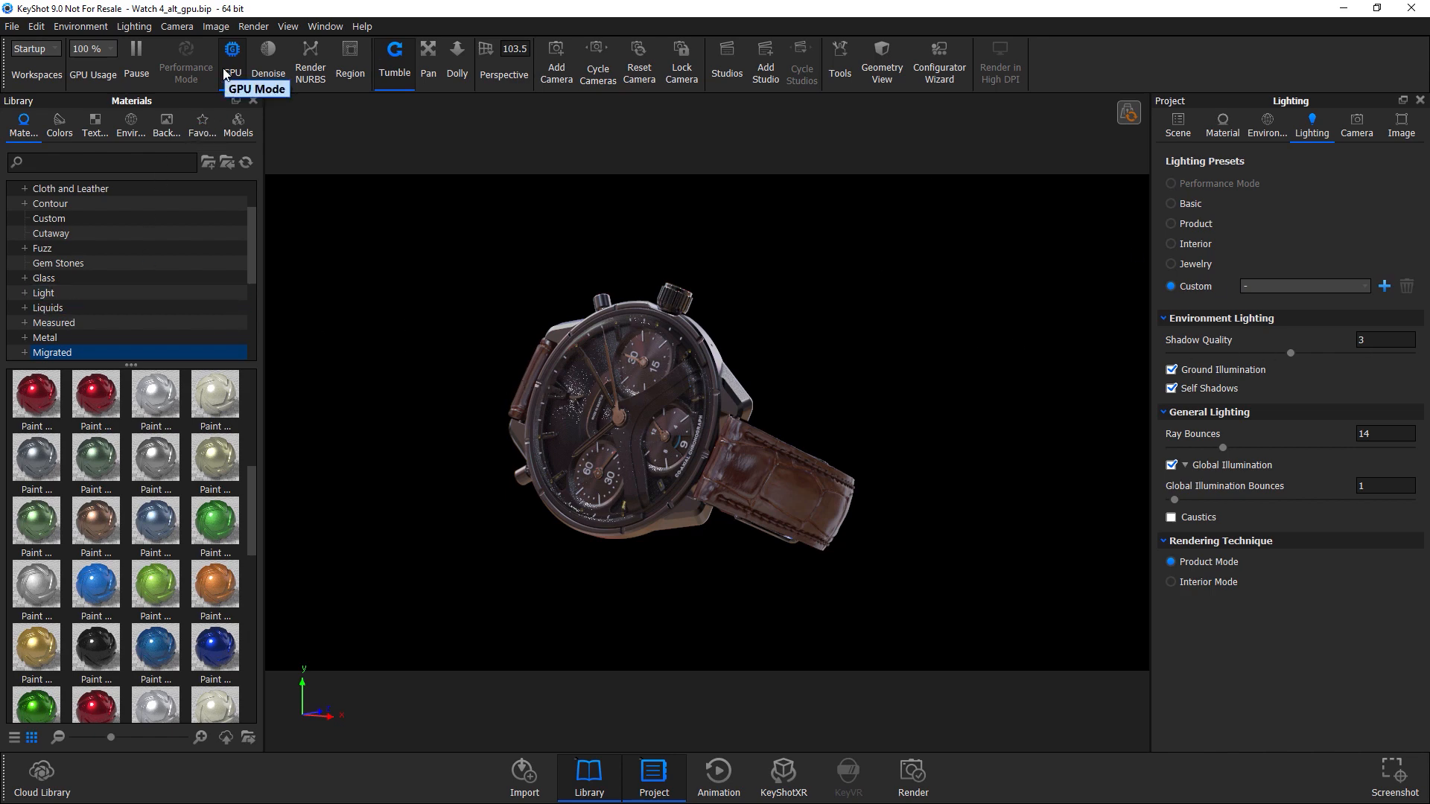
left_click_drag(660, 410, 698, 467)
scroll(745, 459, "up", 4)
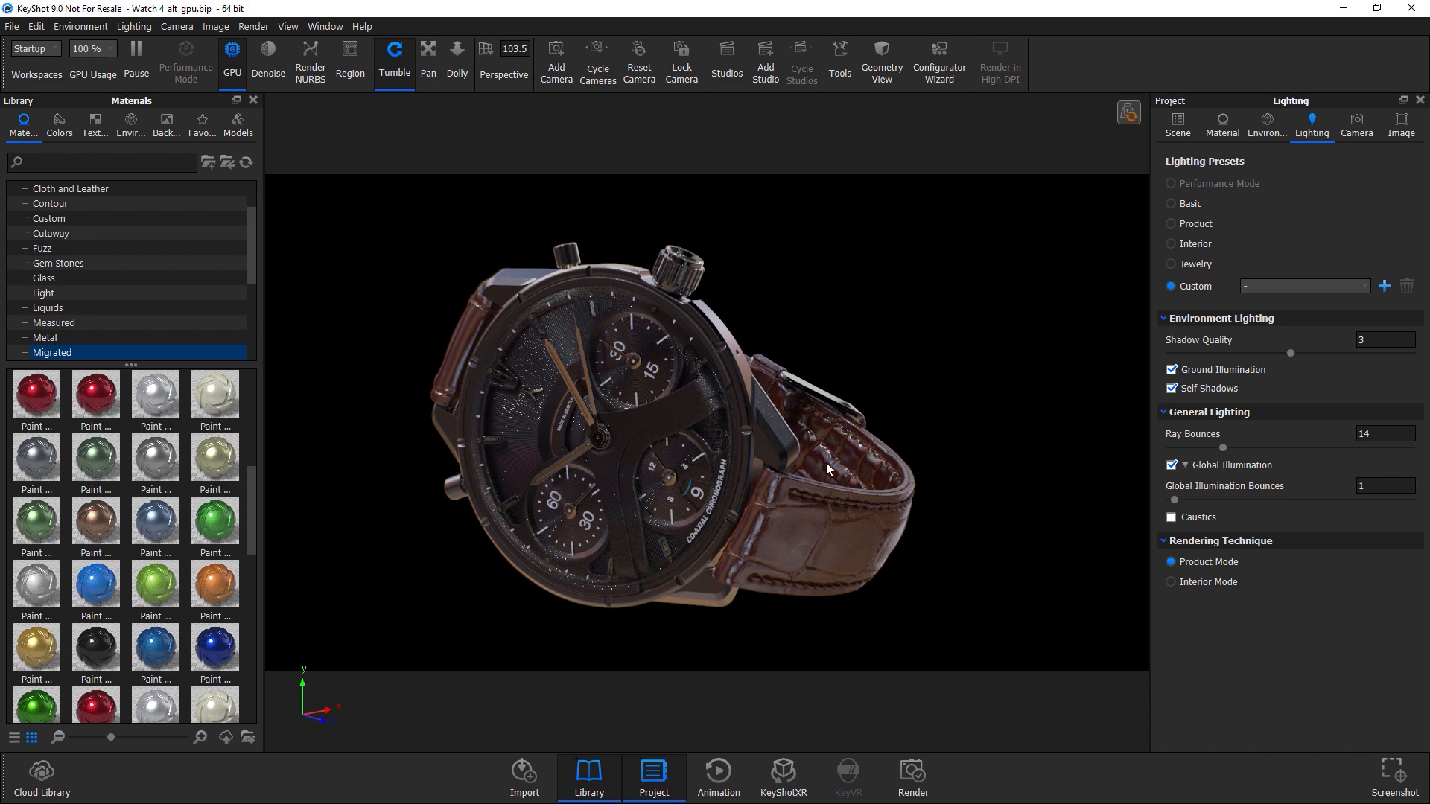
mouse_move(881, 488)
left_mouse_down()
mouse_move(843, 435)
mouse_move(899, 498)
mouse_move(856, 496)
left_mouse_up()
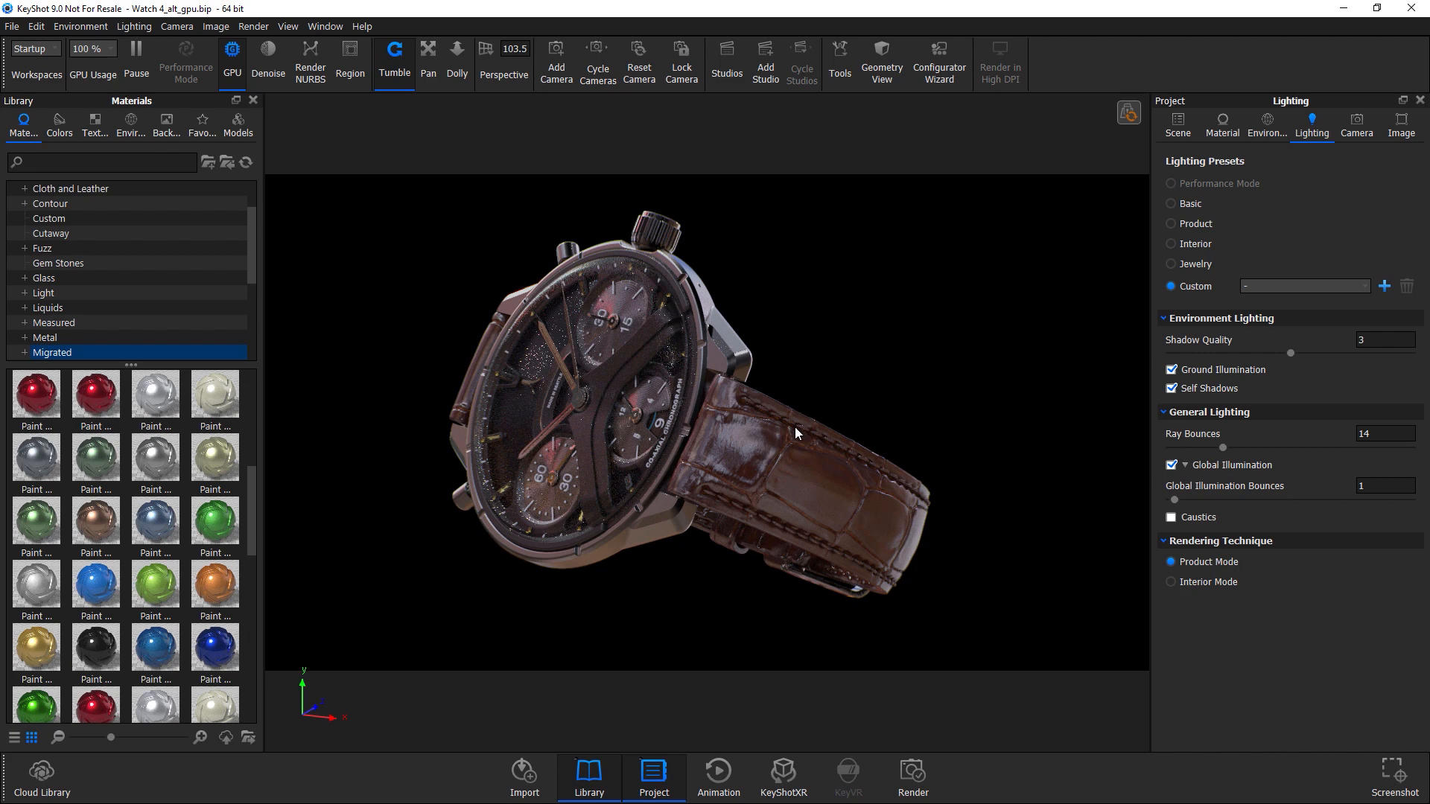
left_click_drag(796, 428, 792, 442)
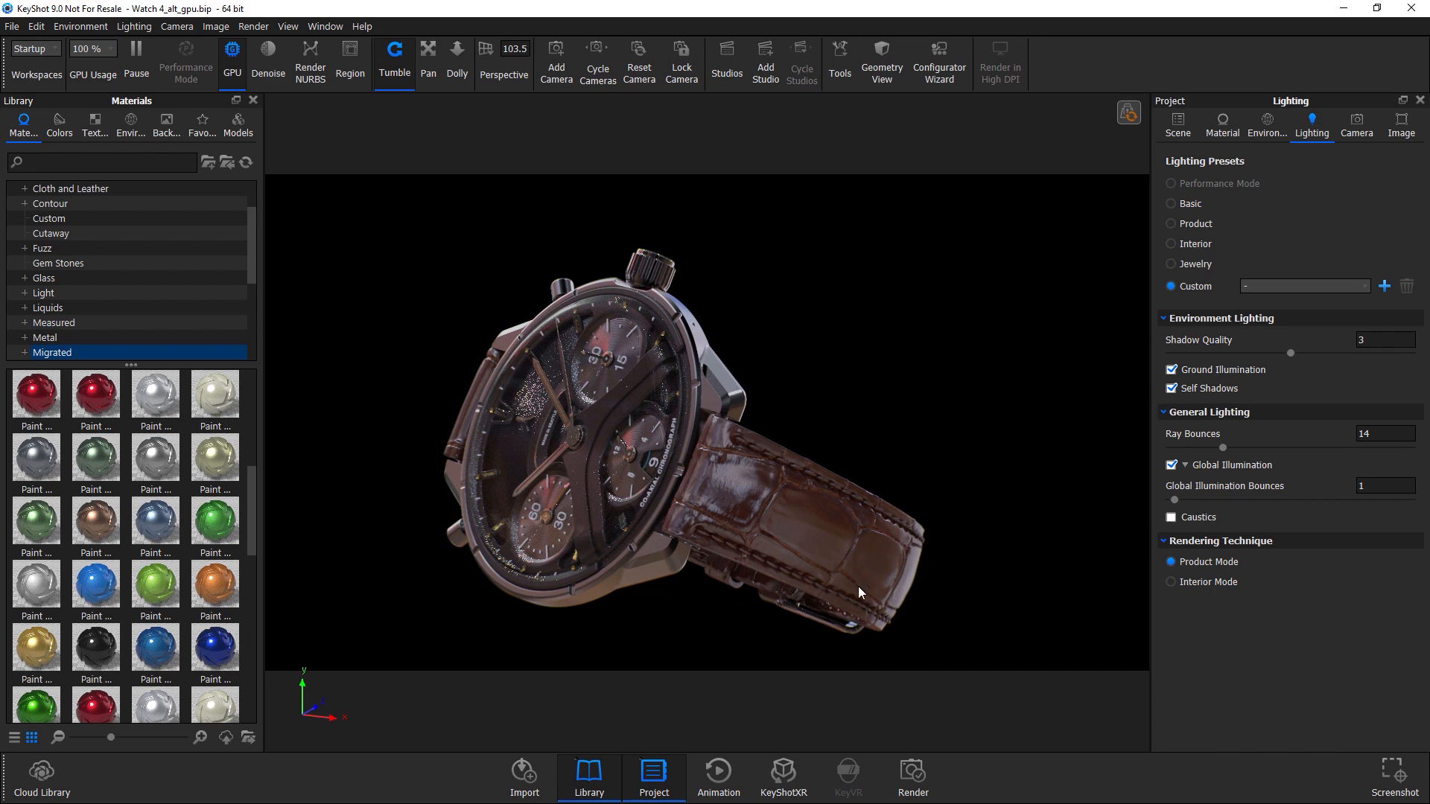
left_click_drag(671, 516, 879, 434)
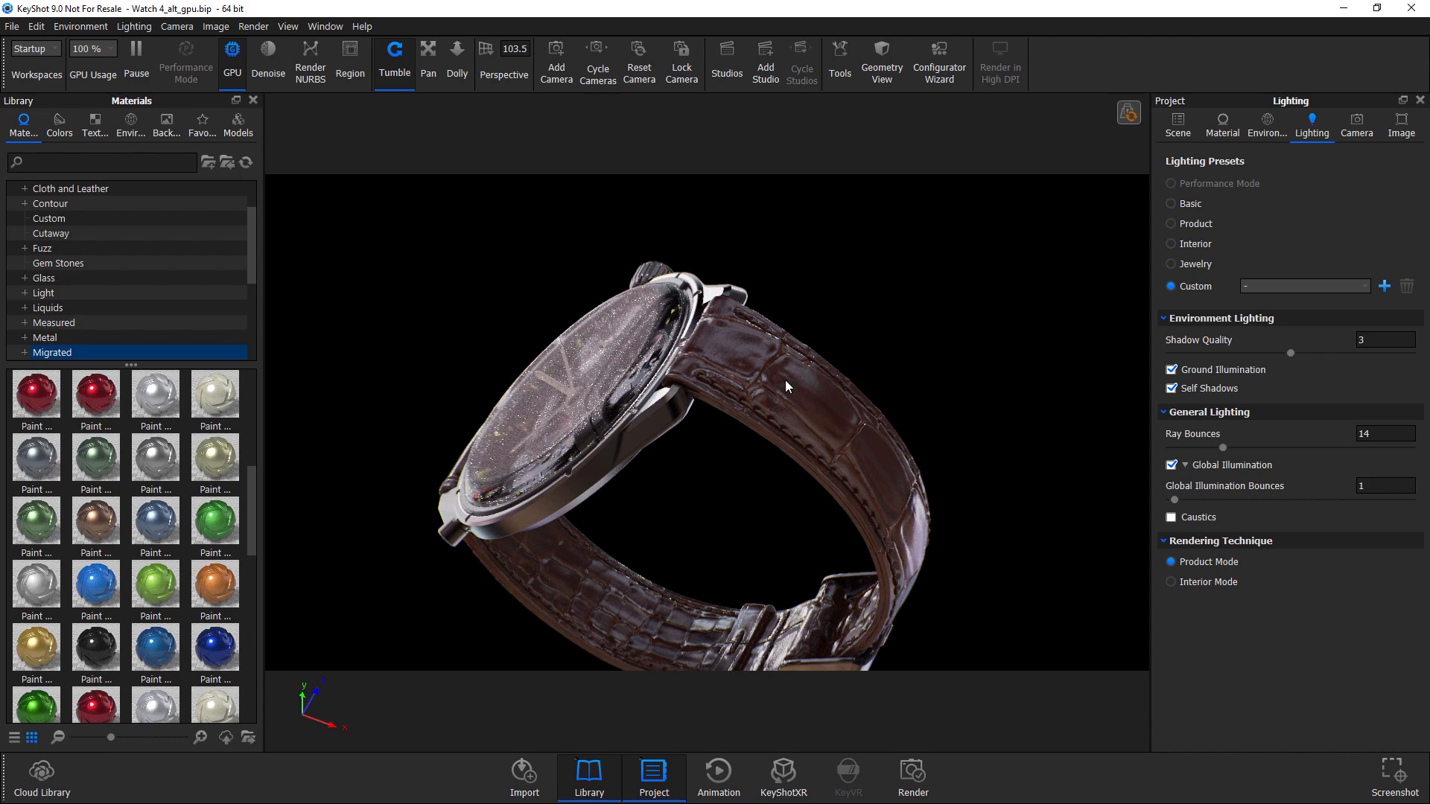
left_click_drag(910, 490, 803, 478)
left_click_drag(756, 390, 722, 389)
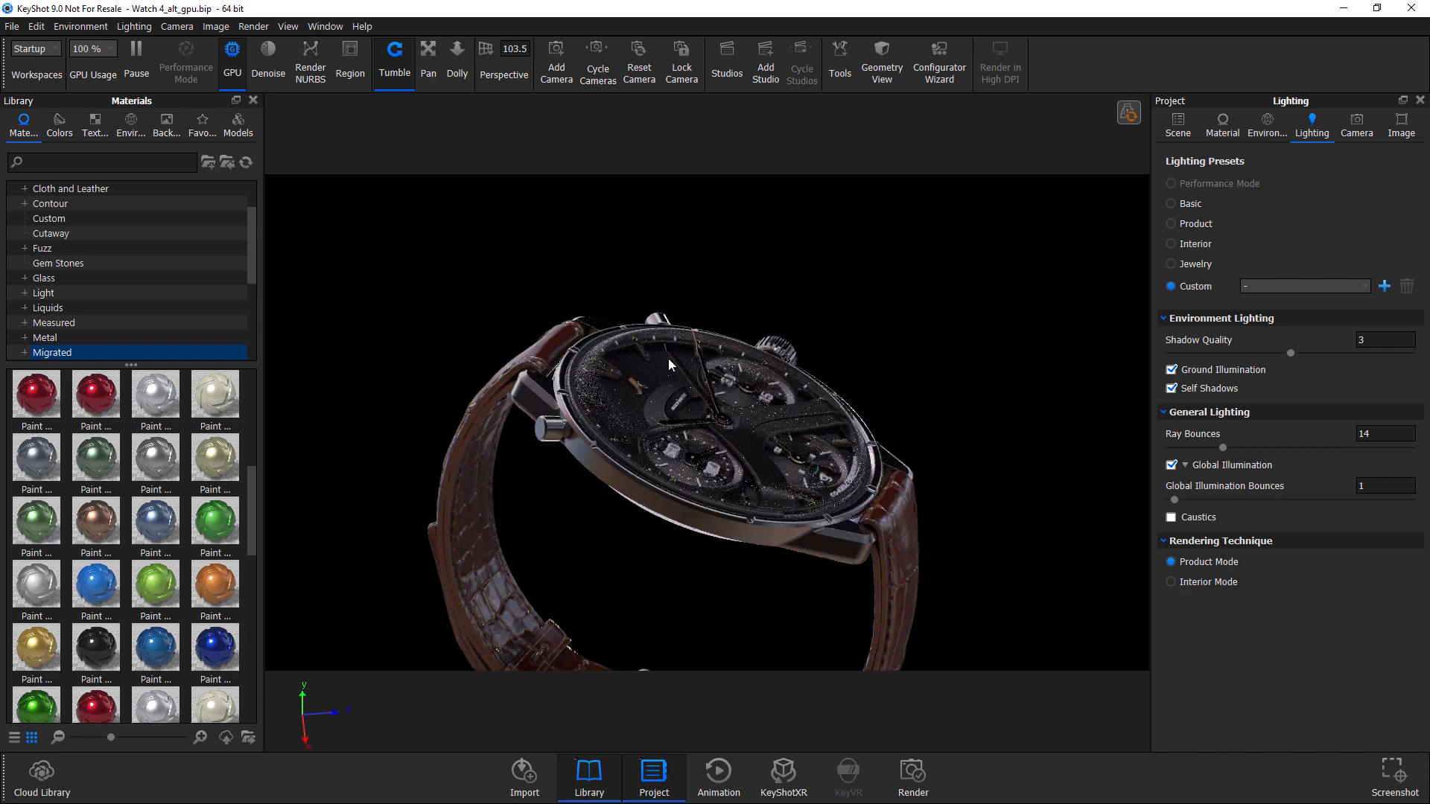
Open the materials of the front crystal and of the caseback glass for editing.
right_click(645, 384)
left_click(693, 12)
left_click_drag(680, 428, 1003, 636)
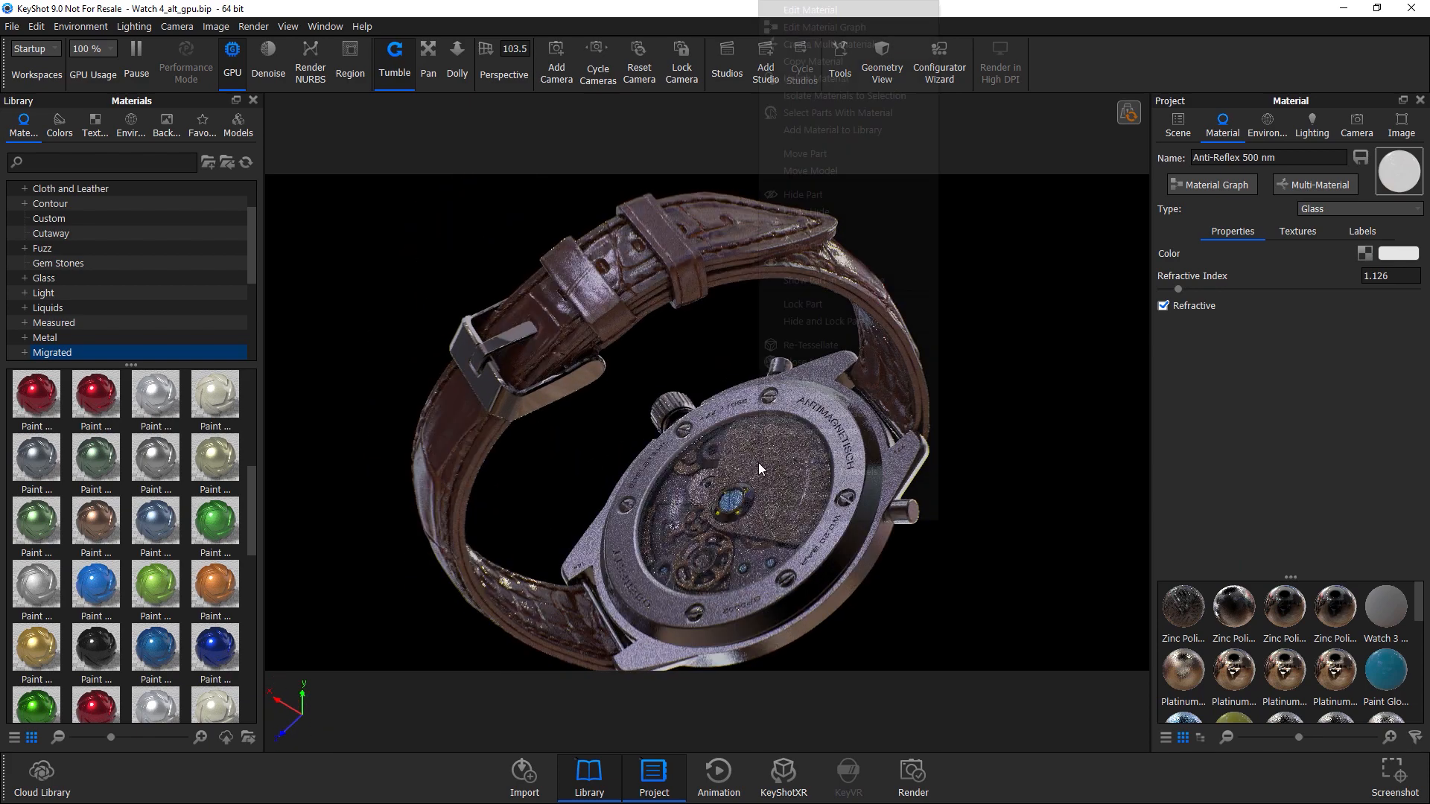
right_click(759, 496)
left_click(811, 97)
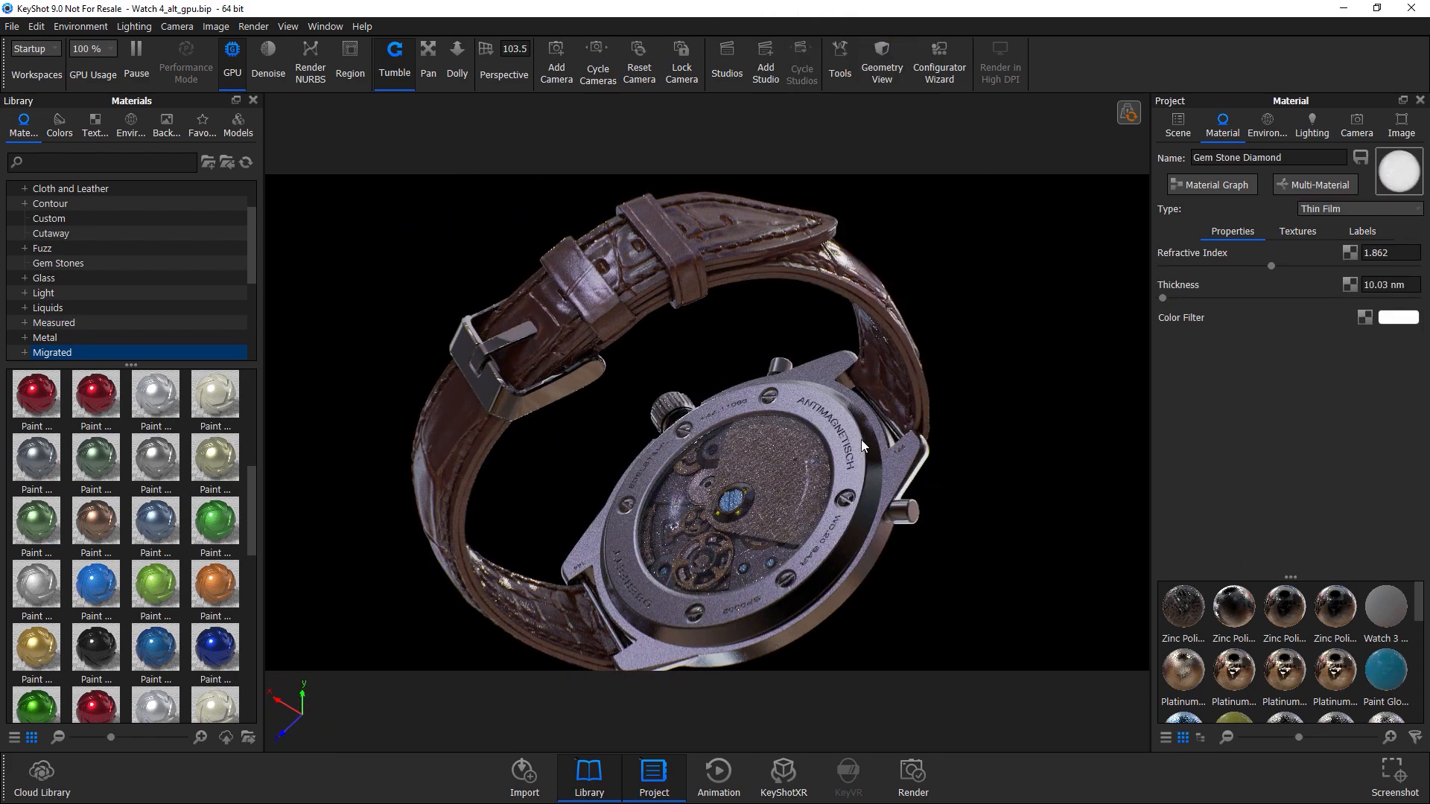
Open the lighting settings and switch the real-time render from GPU to CPU mode.
scroll(816, 372, "up", 5)
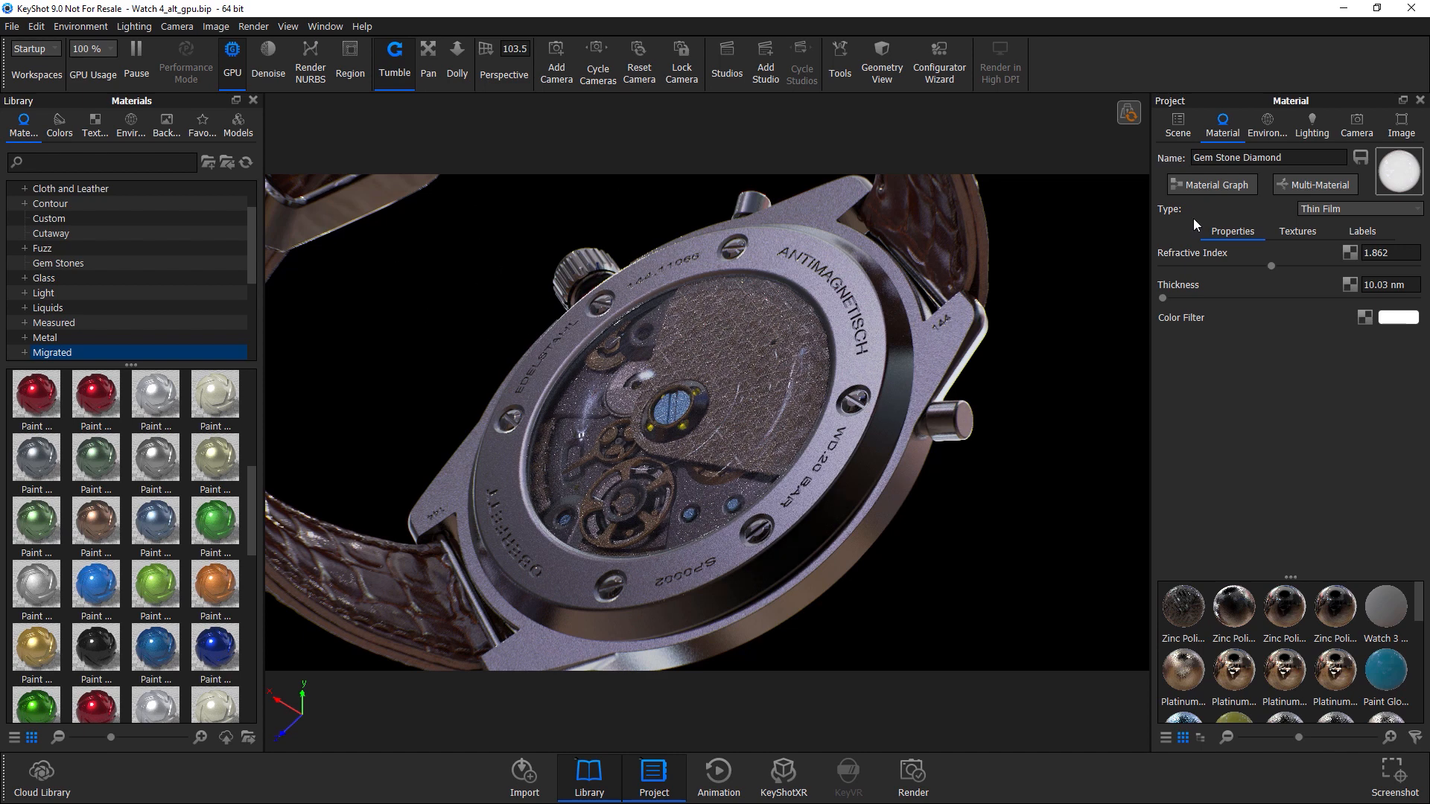
left_click(1318, 127)
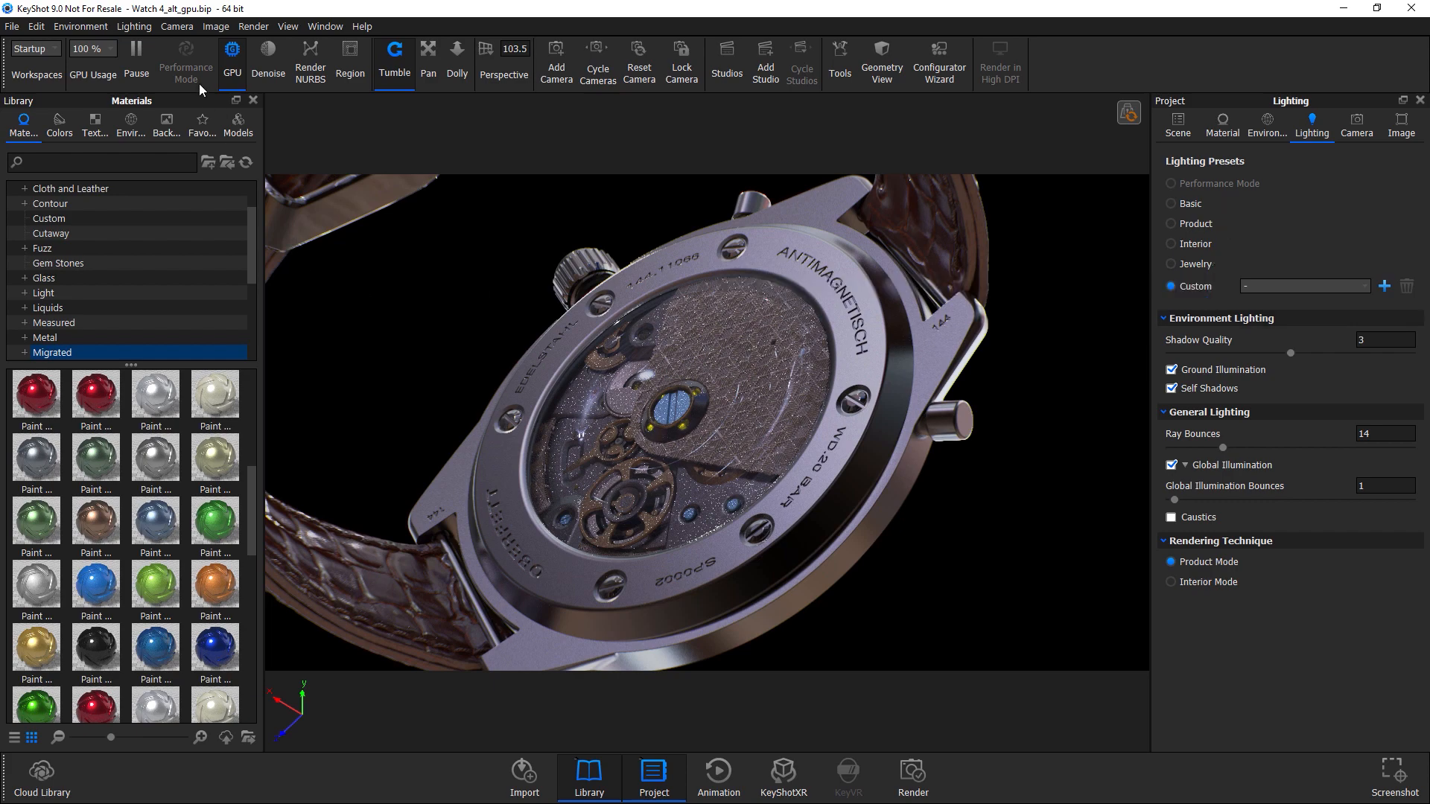
left_click(233, 59)
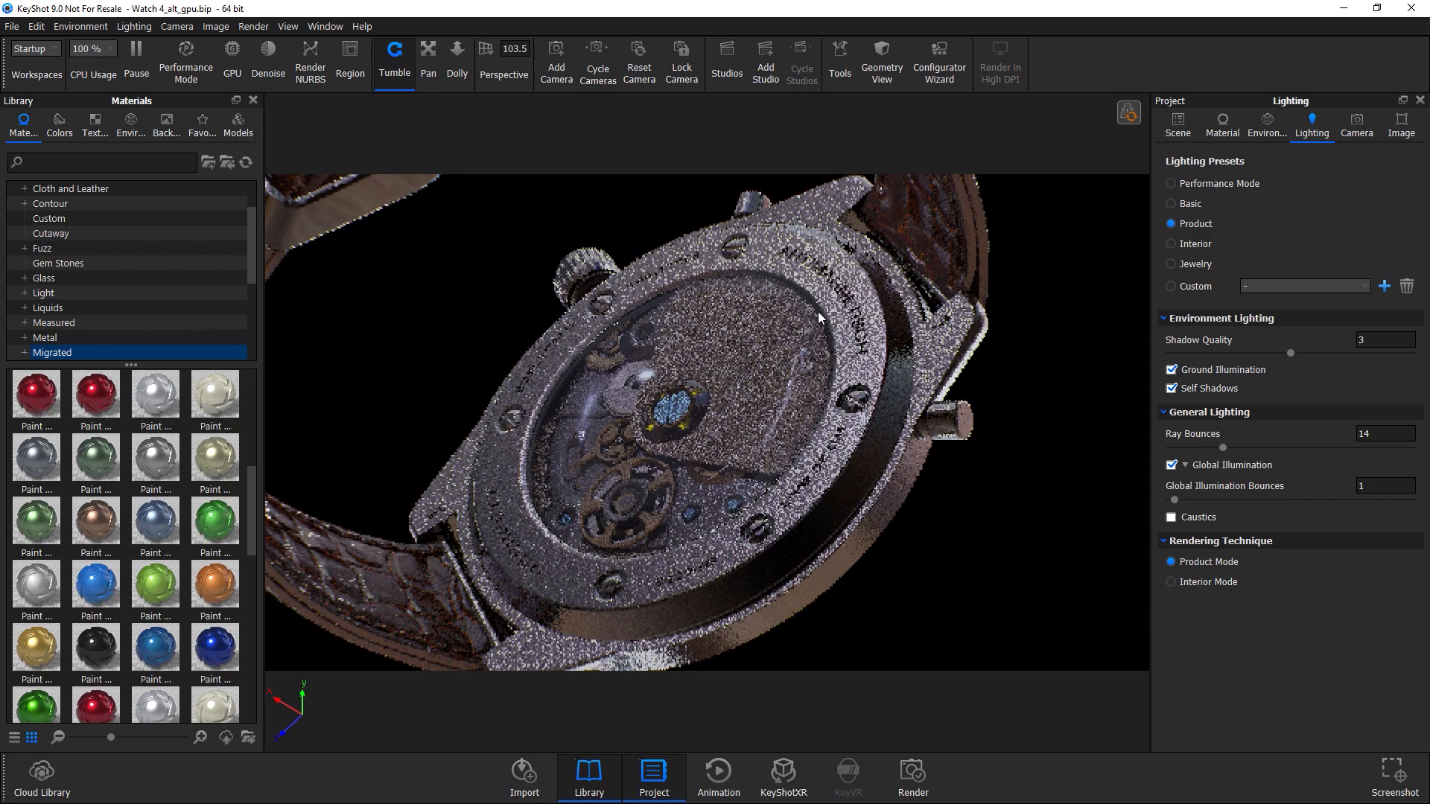
Apply the Performance Mode lighting preset.
left_click(1213, 186)
scroll(800, 499, "down", 1)
left_click_drag(799, 499, 776, 476)
left_click_drag(837, 546, 815, 601)
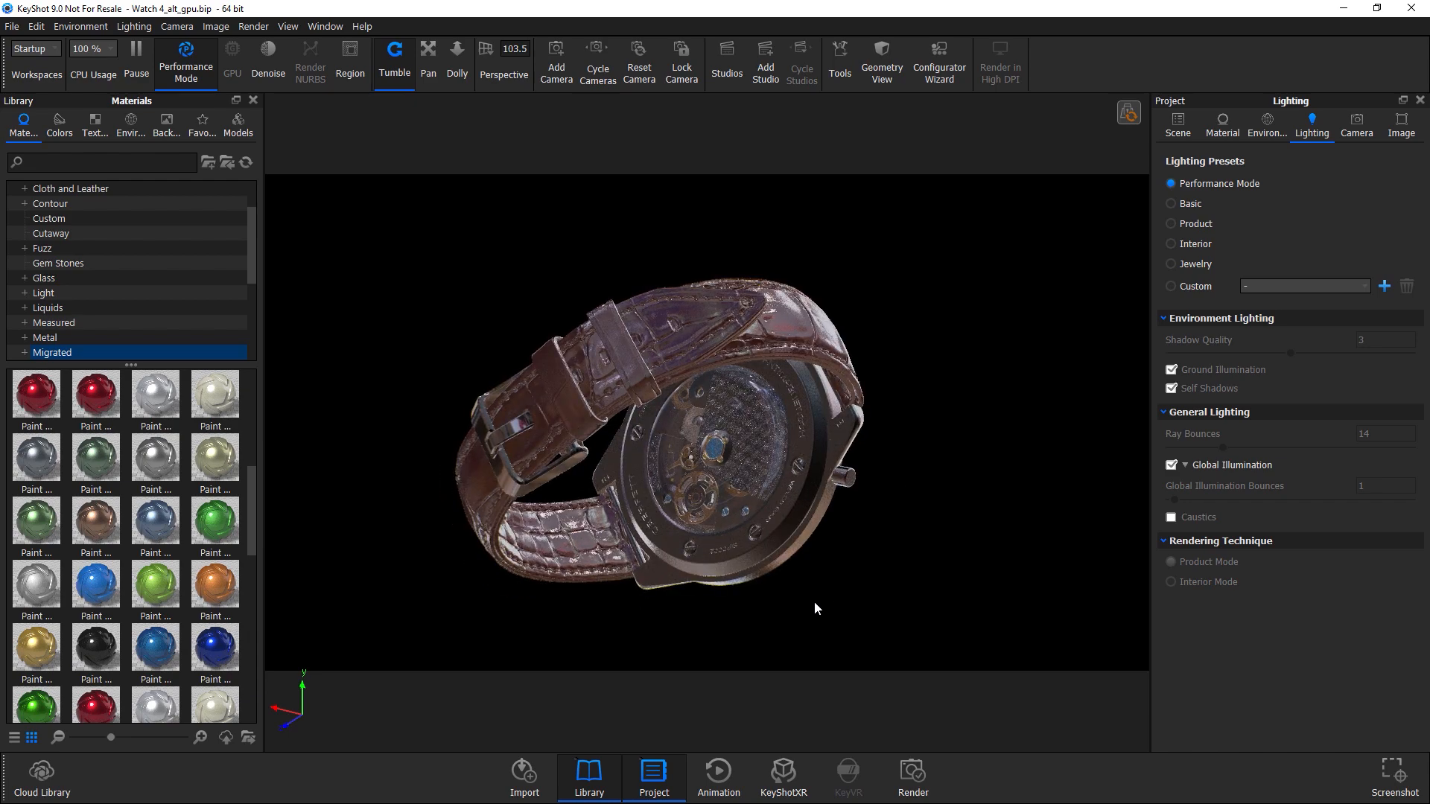
Orbit and zoom around the watch to inspect the Performance Mode render of case and strap.
left_click_drag(804, 521, 850, 508)
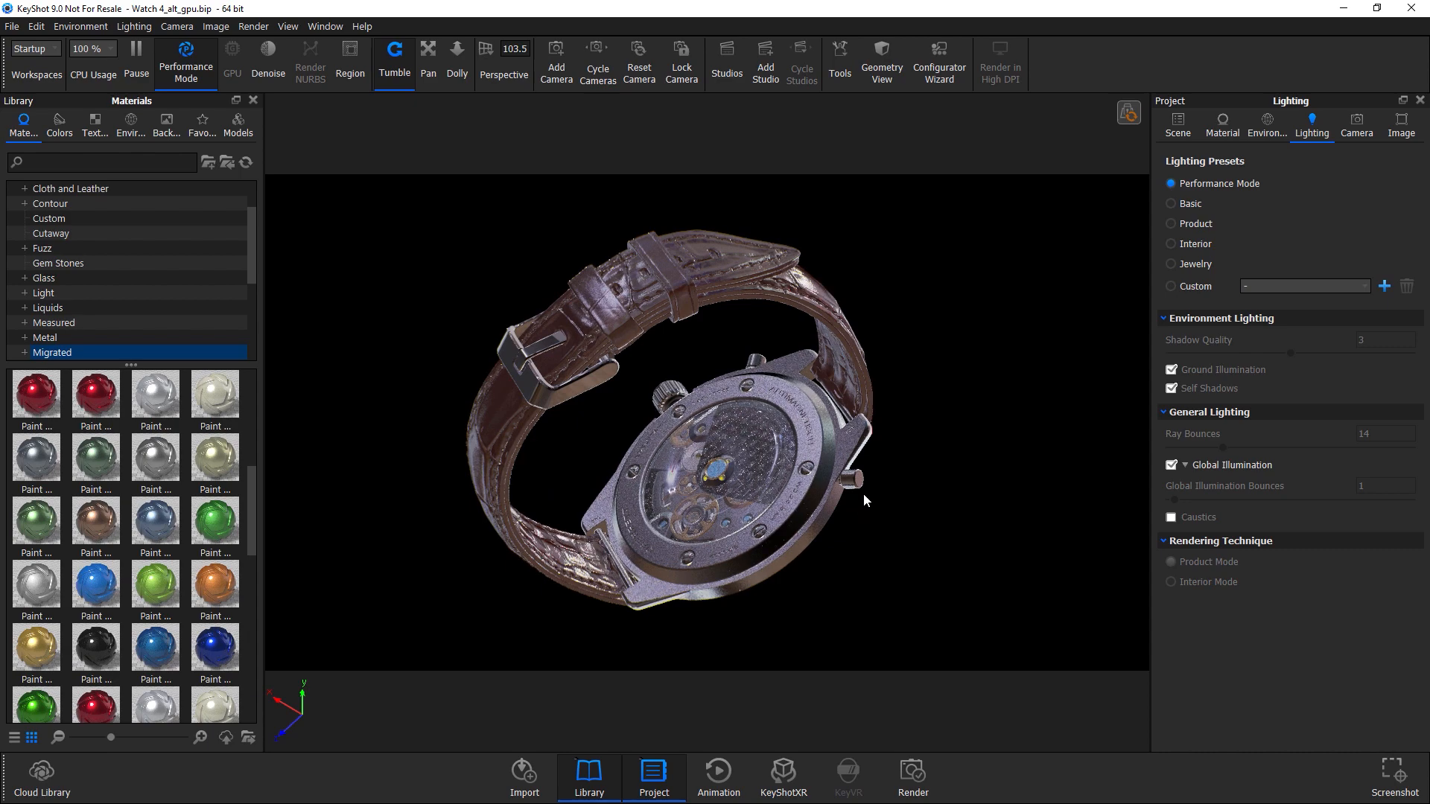
mouse_move(813, 483)
left_mouse_down()
mouse_move(601, 337)
mouse_move(519, 351)
mouse_move(324, 583)
mouse_move(650, 520)
mouse_move(604, 511)
mouse_move(784, 472)
mouse_move(703, 440)
mouse_move(784, 476)
mouse_move(788, 493)
left_mouse_up()
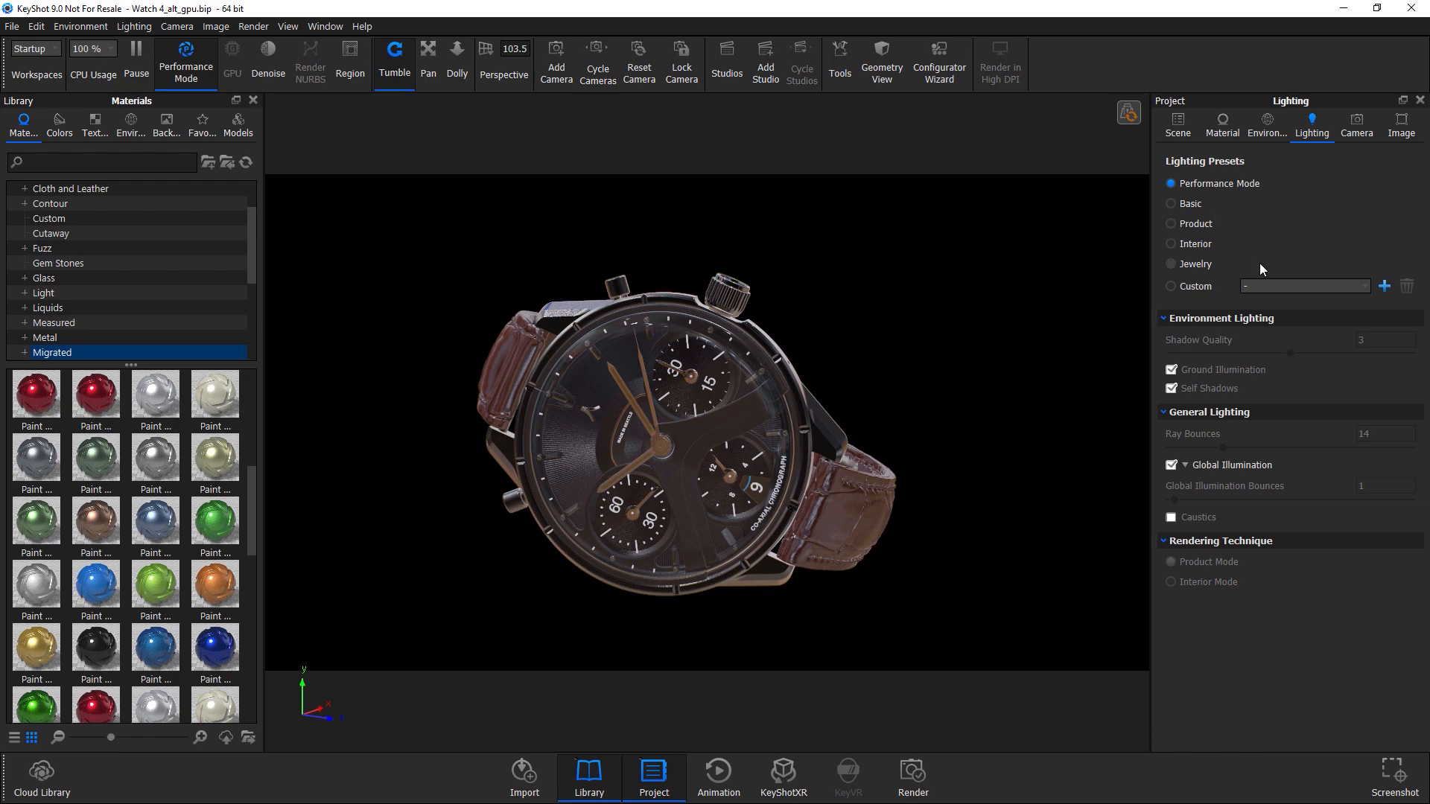
left_click_drag(861, 509, 820, 358)
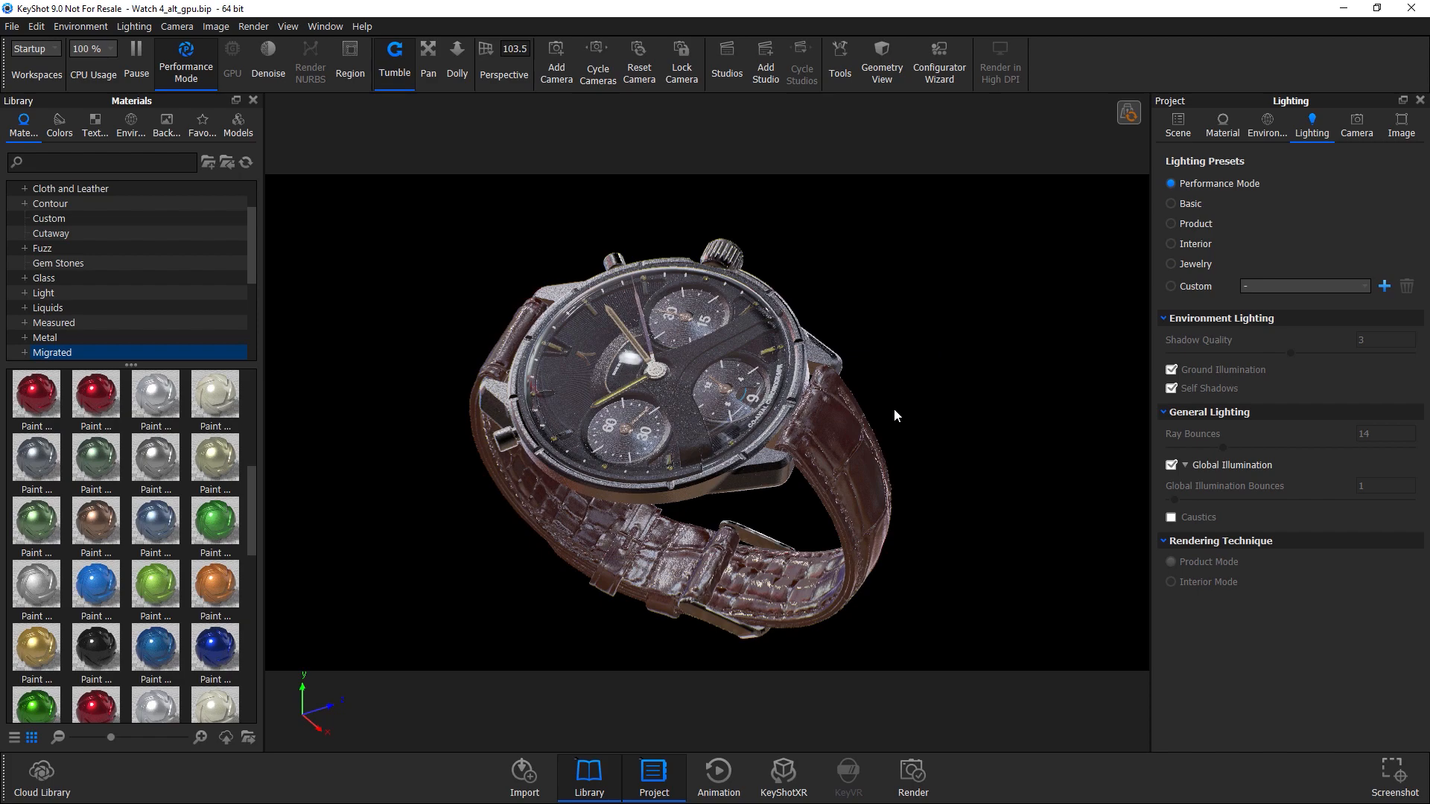
left_click_drag(865, 411, 593, 396)
middle_click_drag(771, 350, 721, 411)
scroll(691, 337, "down", 3)
scroll(700, 329, "up", 8)
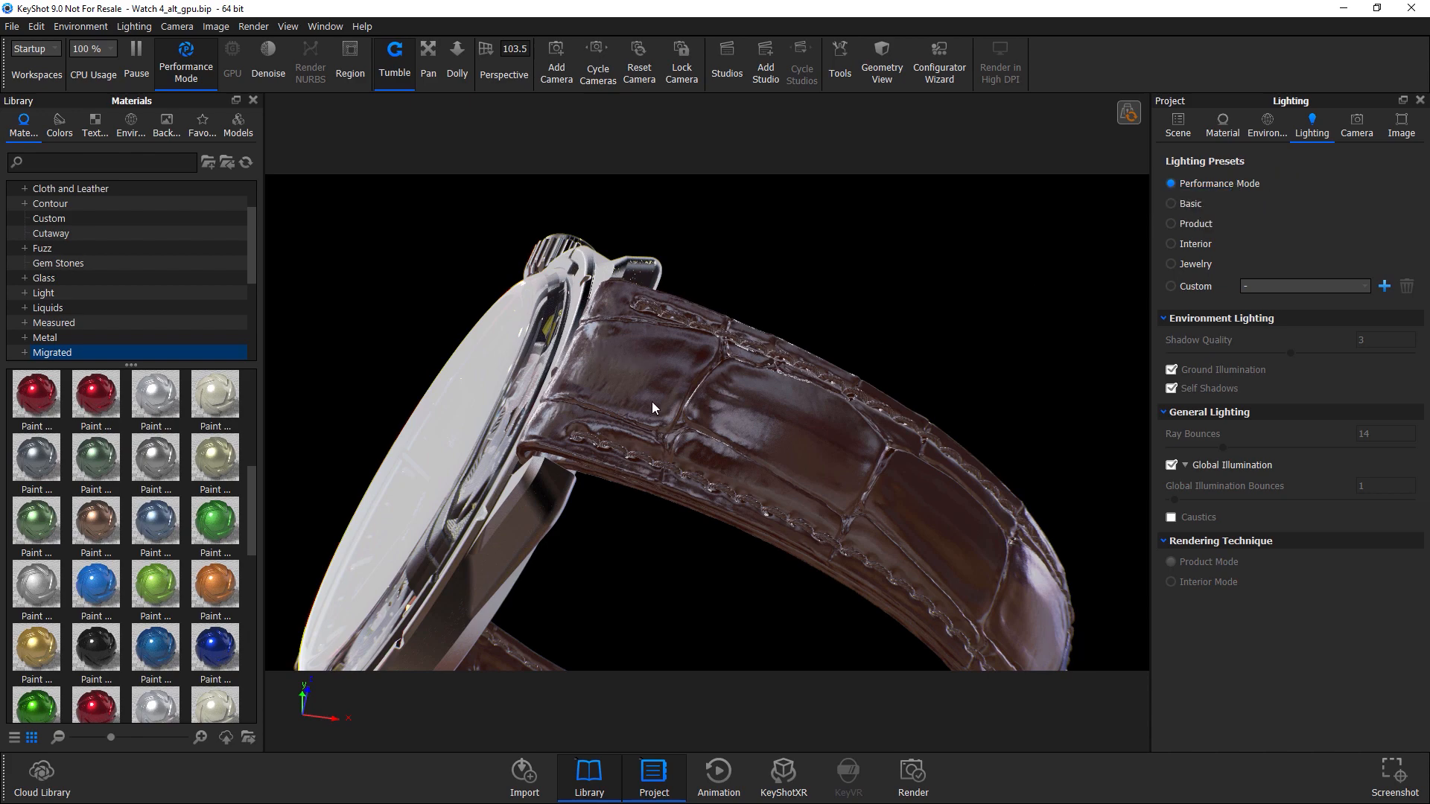
left_click_drag(671, 356, 897, 383)
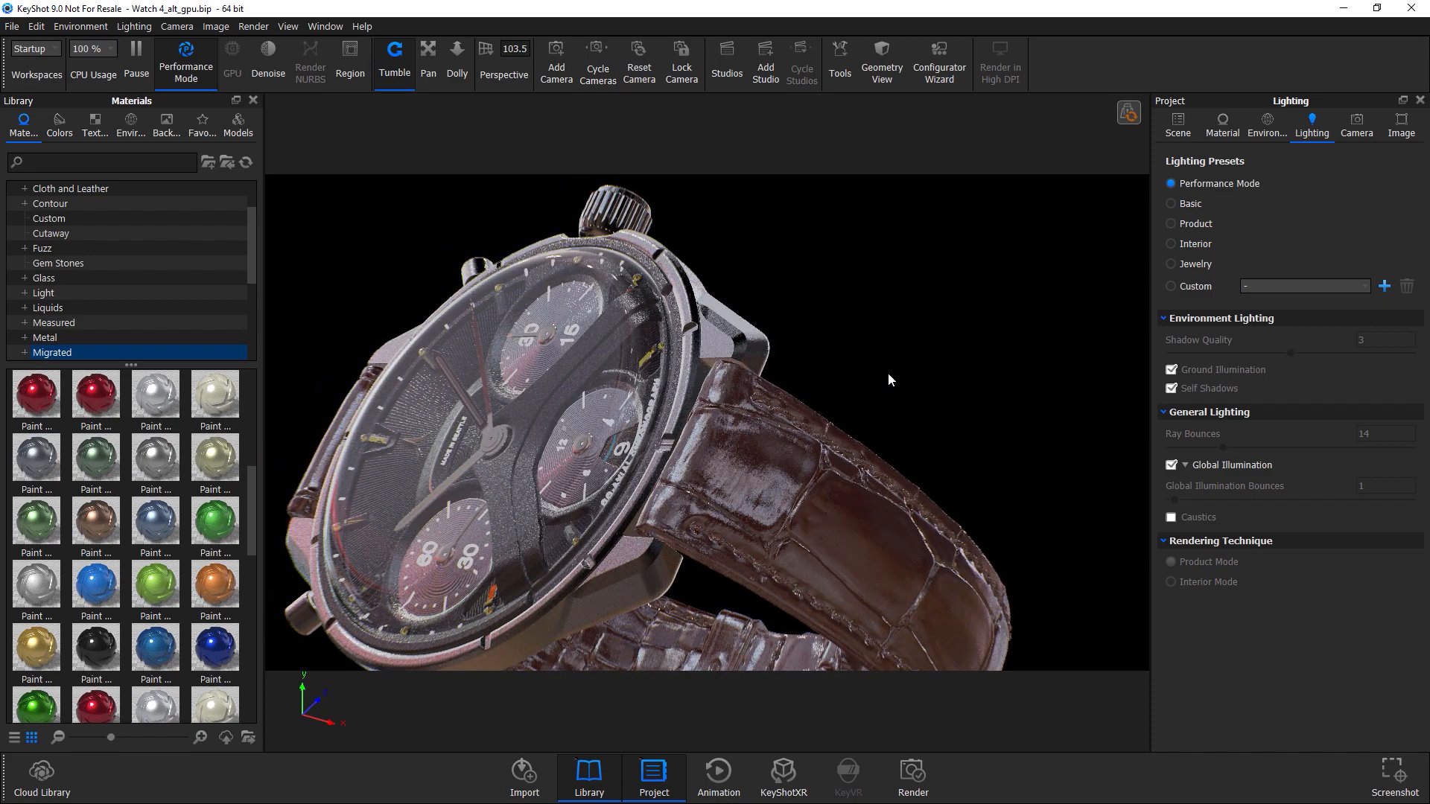
left_click_drag(888, 373, 859, 312)
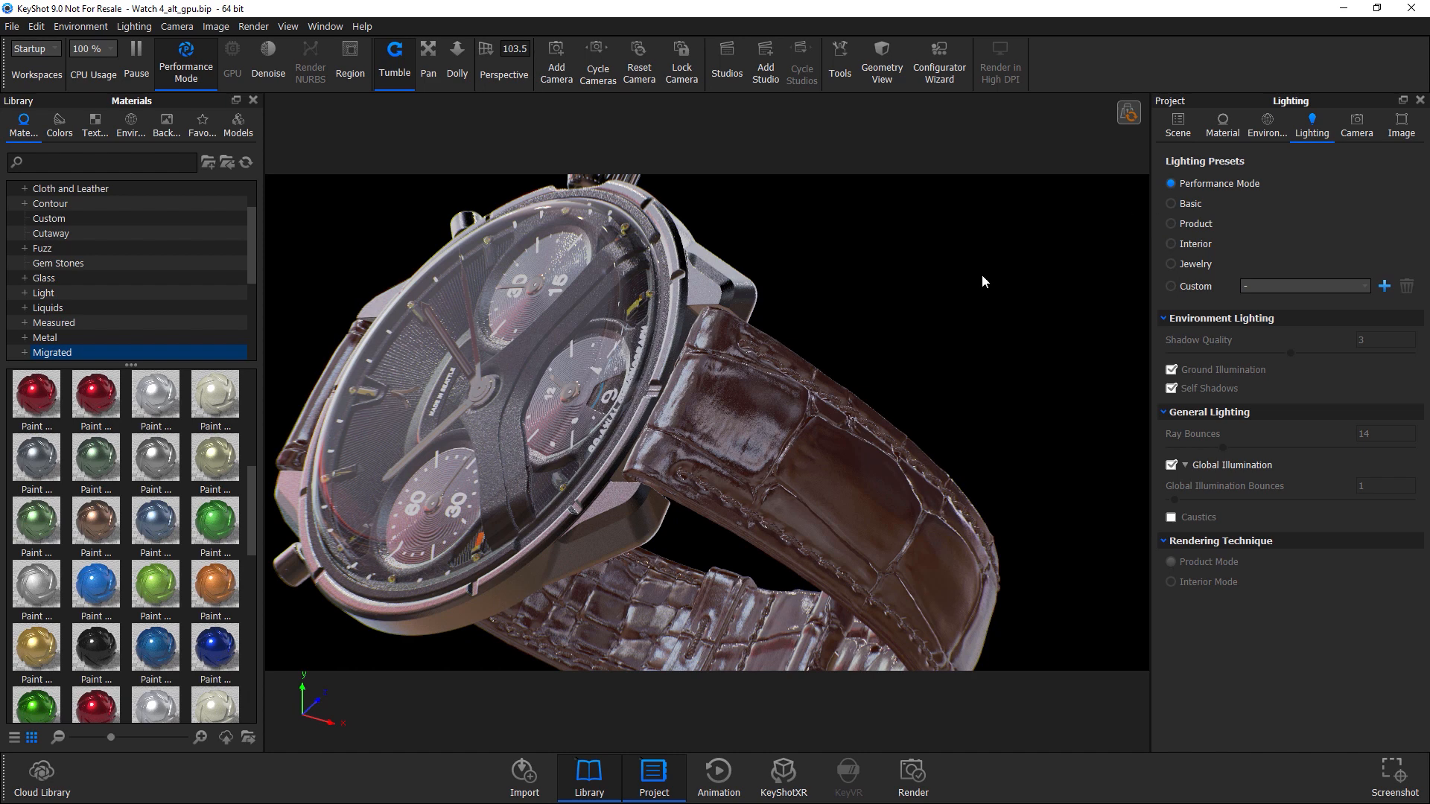
Apply the Basic lighting preset and orbit the watch to view it.
left_click(1190, 202)
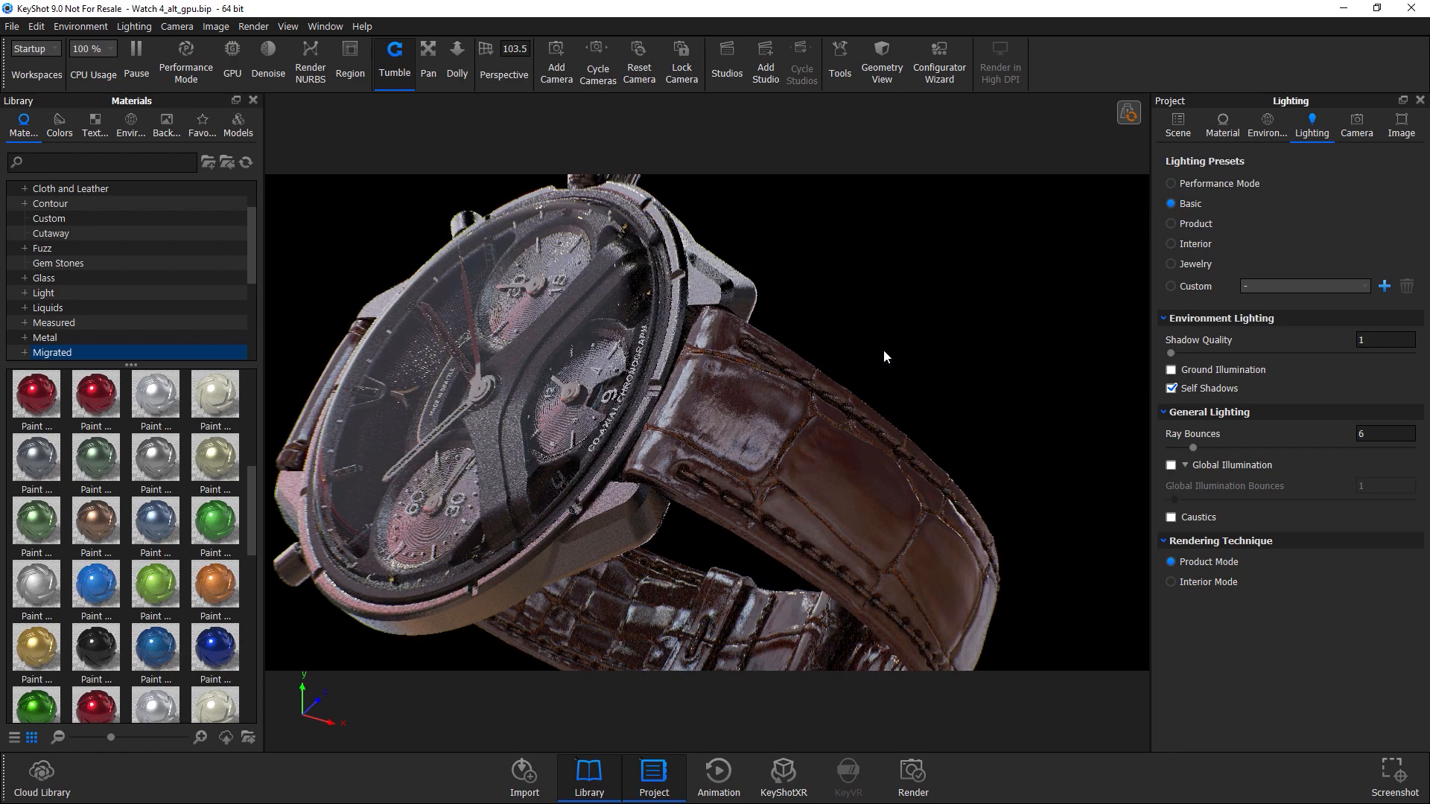
left_click_drag(748, 450, 849, 415)
left_click_drag(828, 486, 1158, 213)
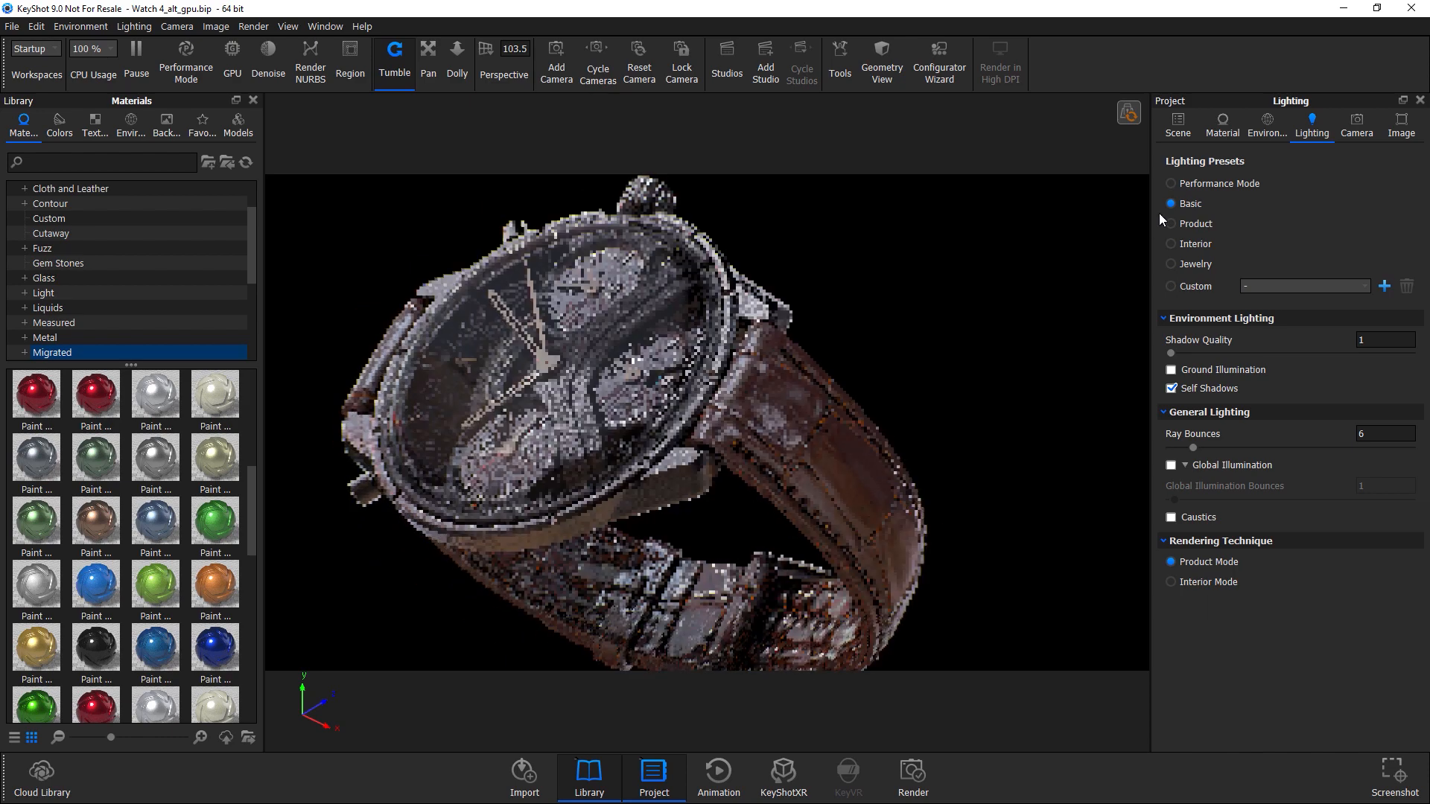
Return to the Basic lighting preset after trying Performance Mode and switch rendering back to GPU.
left_click(1199, 183)
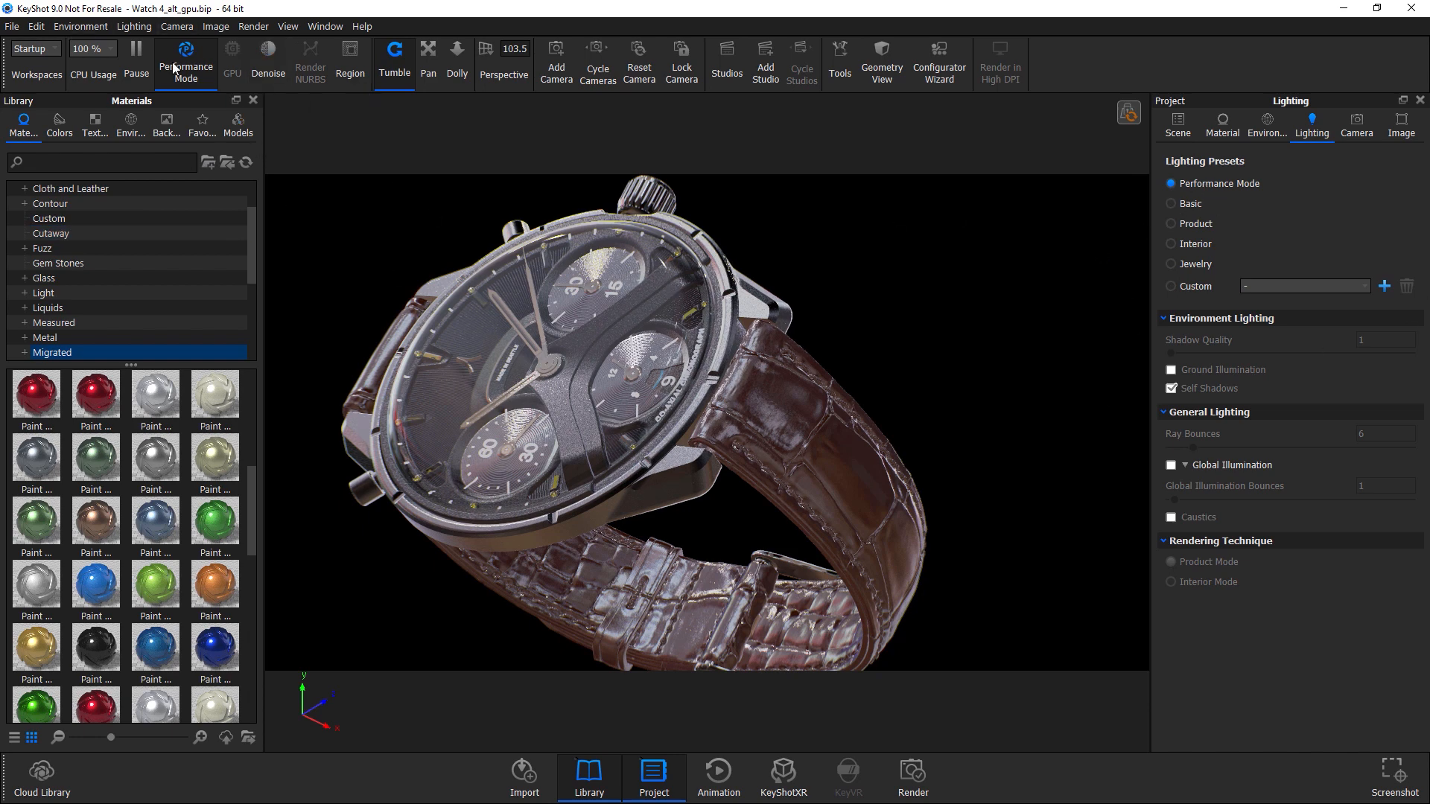
left_click(1190, 204)
left_click(233, 53)
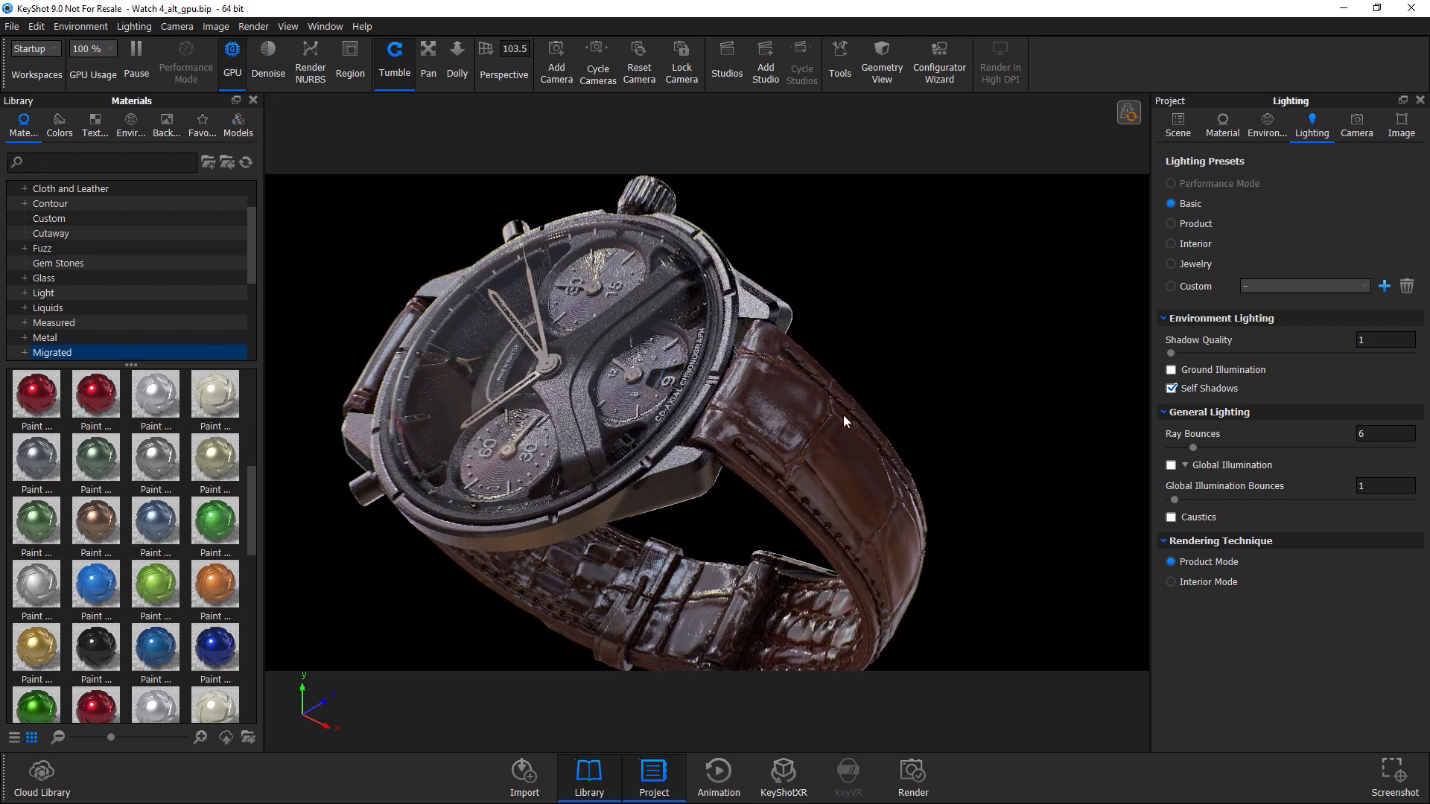
left_click_drag(685, 317, 847, 408)
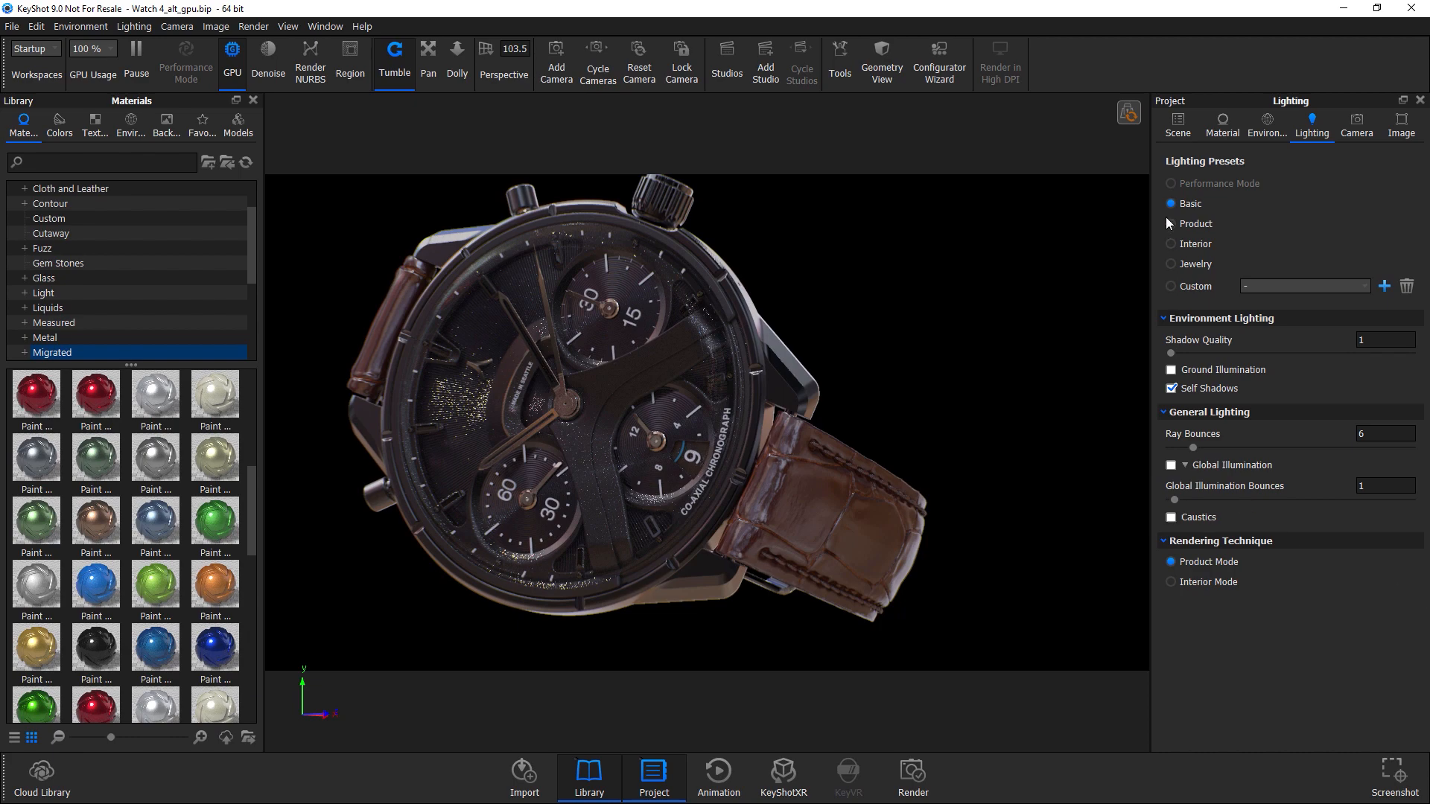
Apply the Interior lighting preset after trying Product, checking its Ray Bounces and Global Illumination Bounces fields.
left_click(1191, 221)
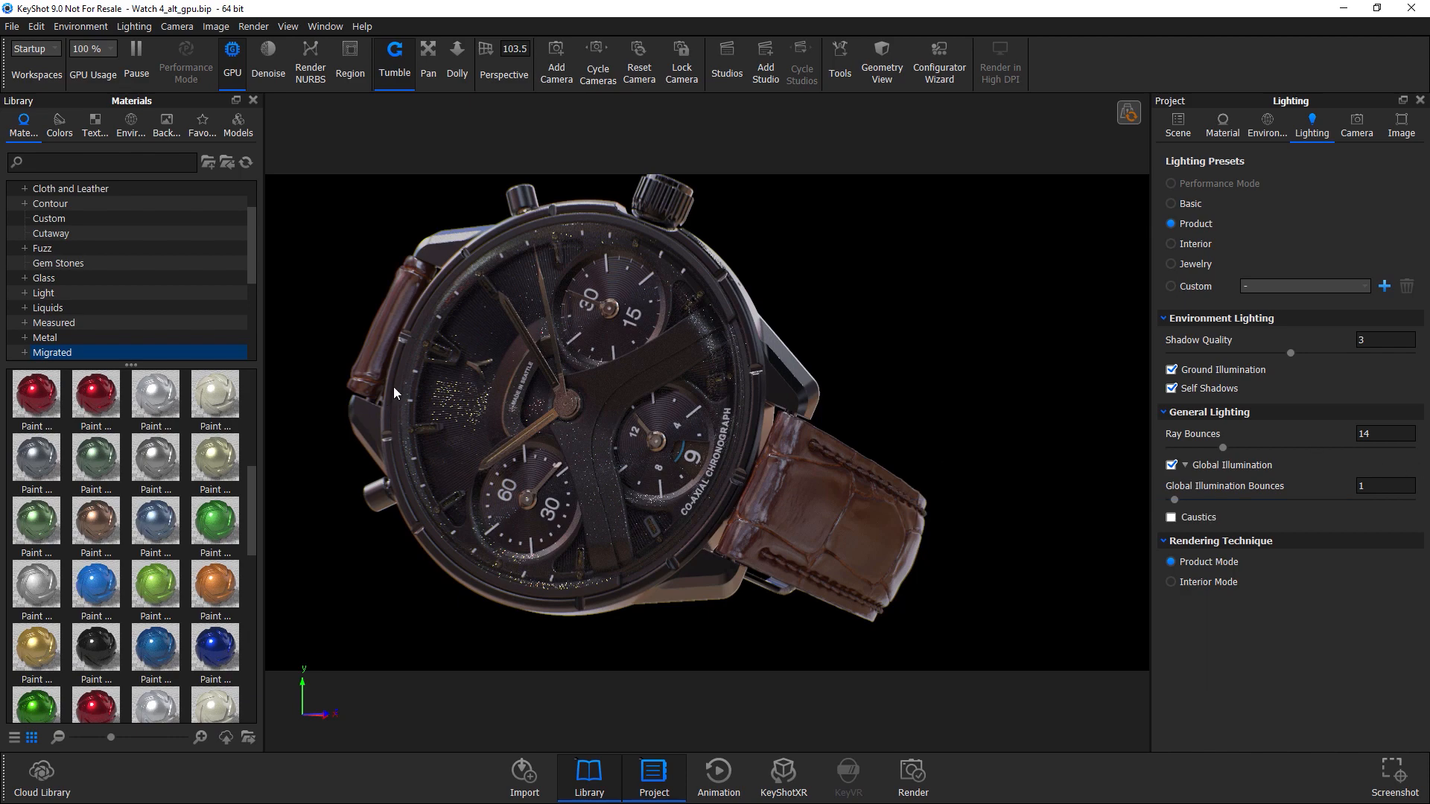
left_click(1182, 246)
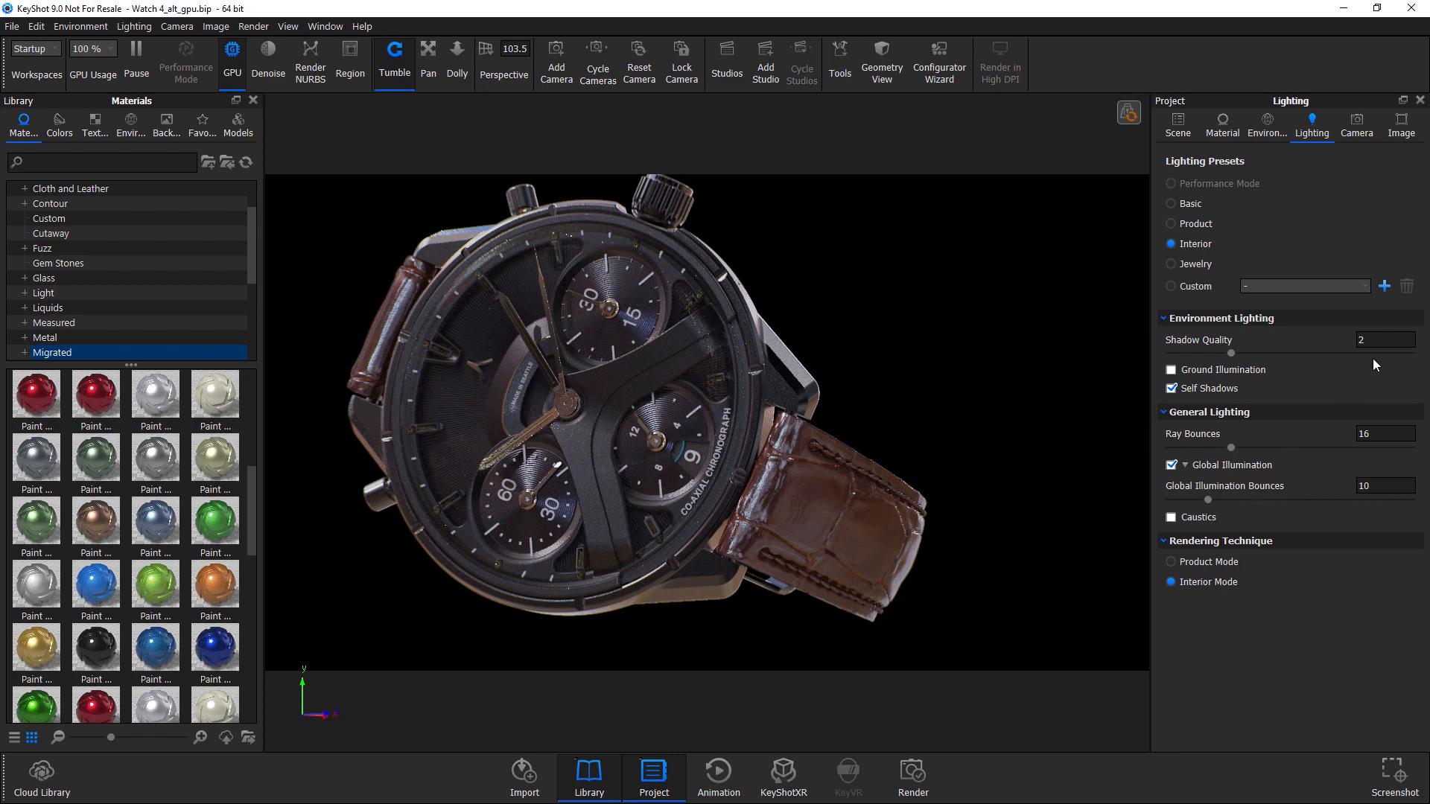
left_click(1369, 433)
left_click(1383, 489)
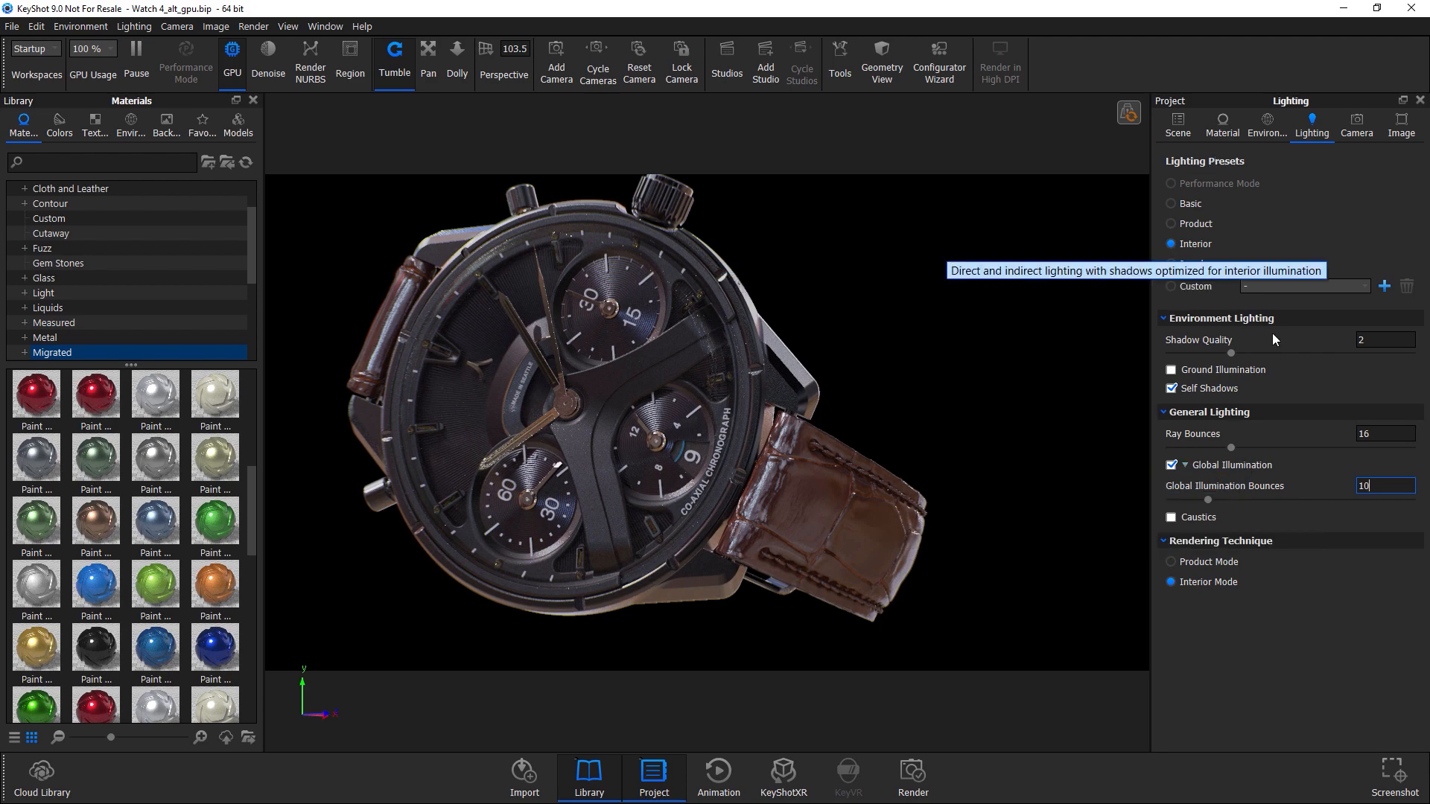
middle_click_drag(749, 421, 794, 438)
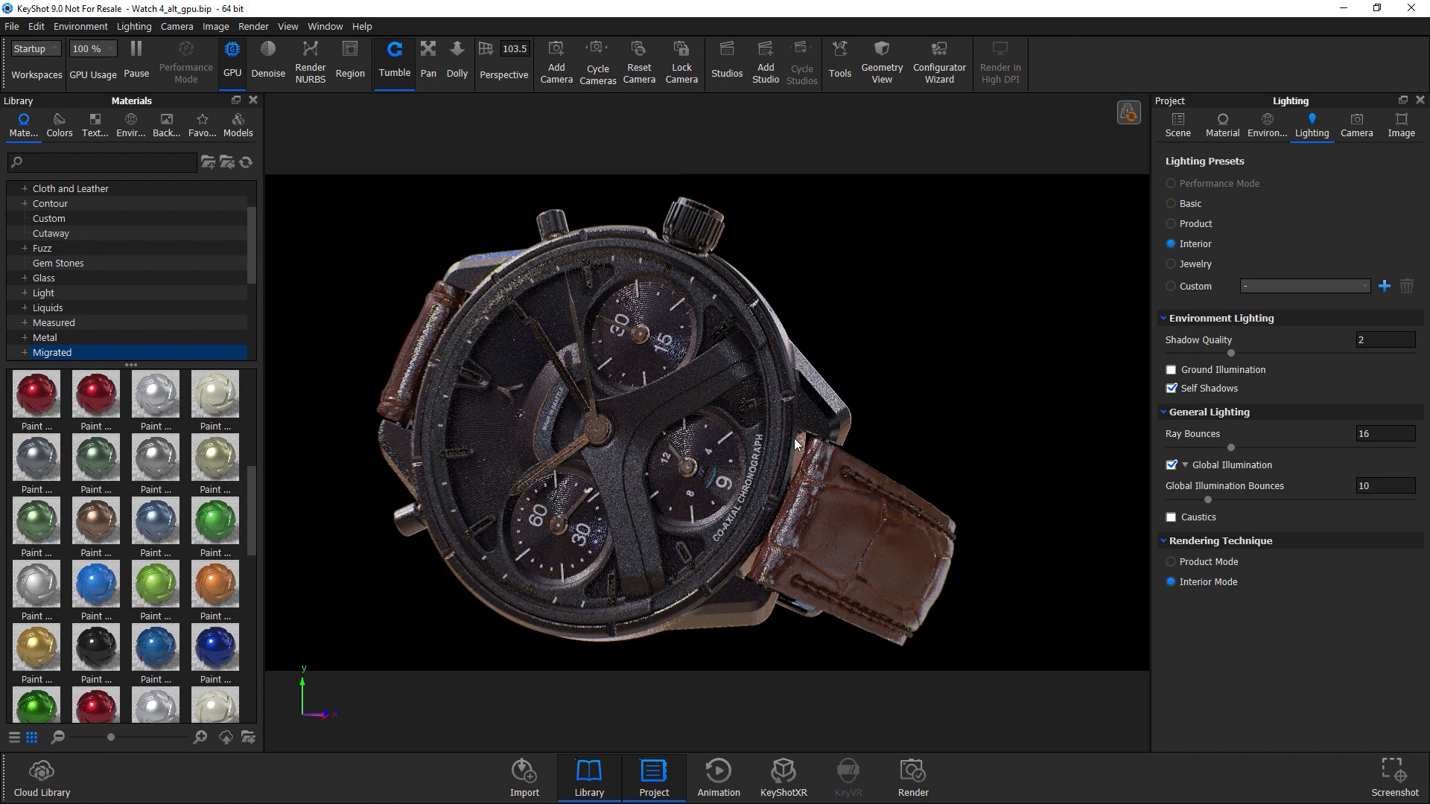
Save the current lighting settings as a new custom lighting profile, entering a profile name.
left_click(1194, 287)
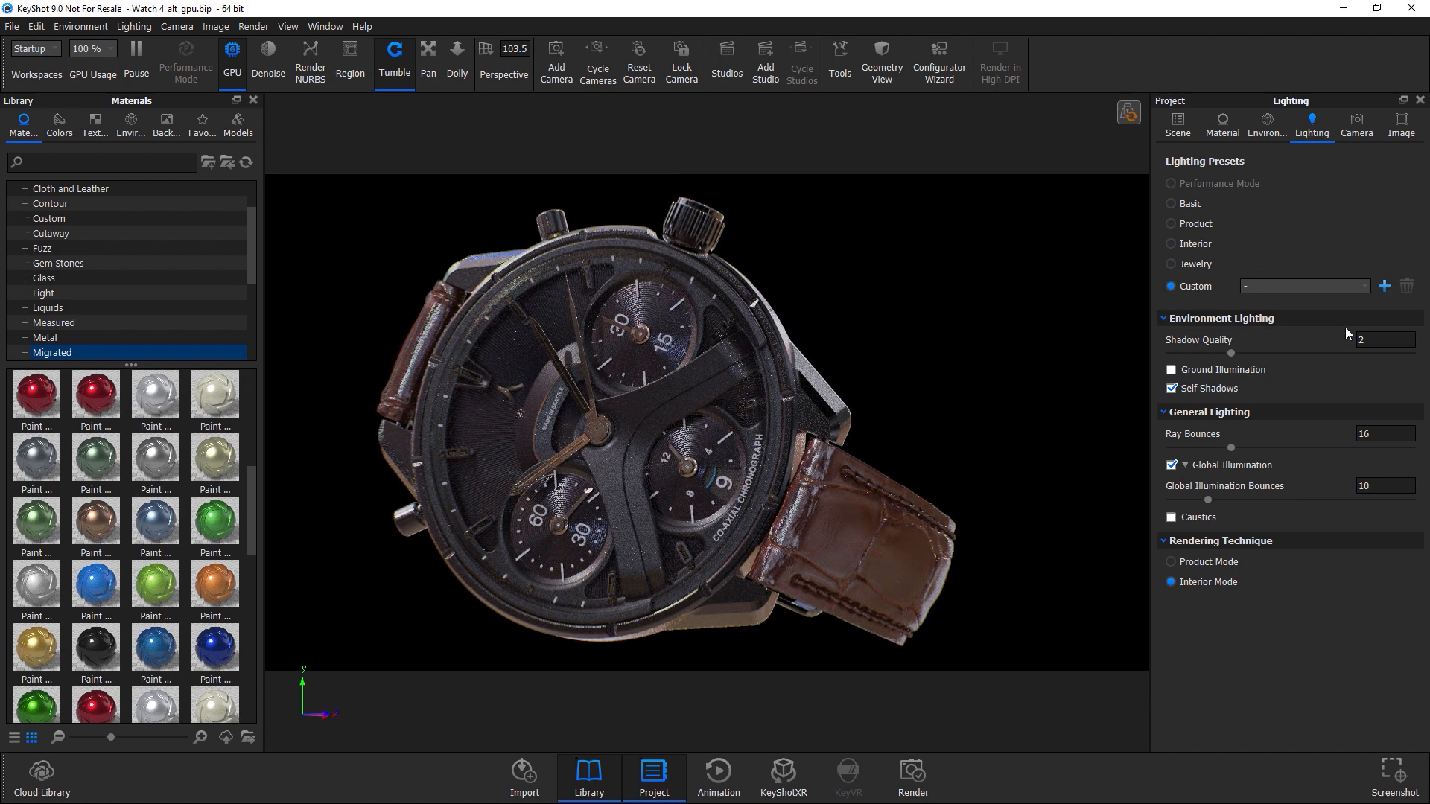
left_click(1383, 286)
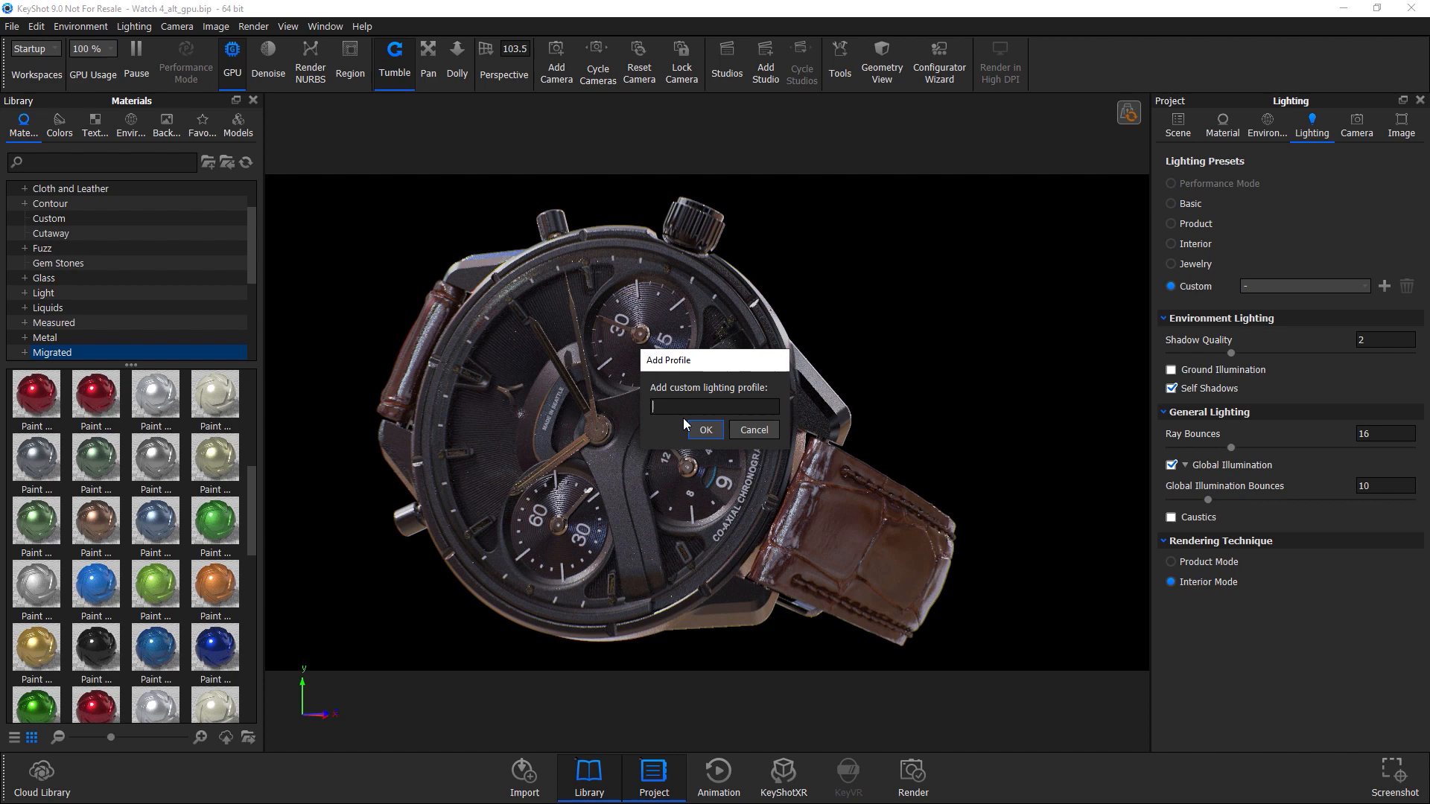
left_click(687, 406)
type("kirill")
left_click(708, 430)
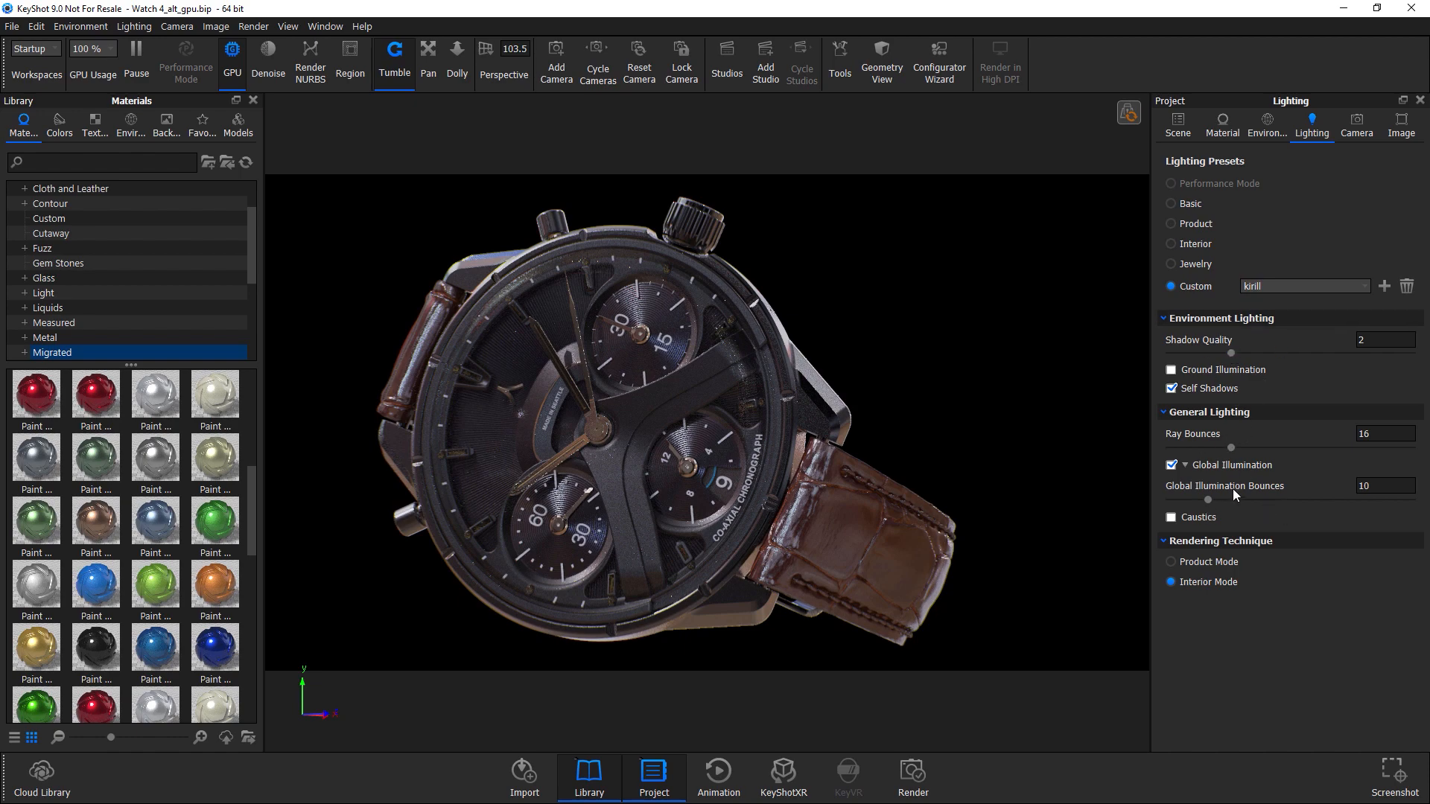
Lower Ray Bounces to 0 and then 2, orbiting around the watch to compare the render.
left_click_drag(684, 352, 772, 392)
left_click_drag(826, 462, 763, 386)
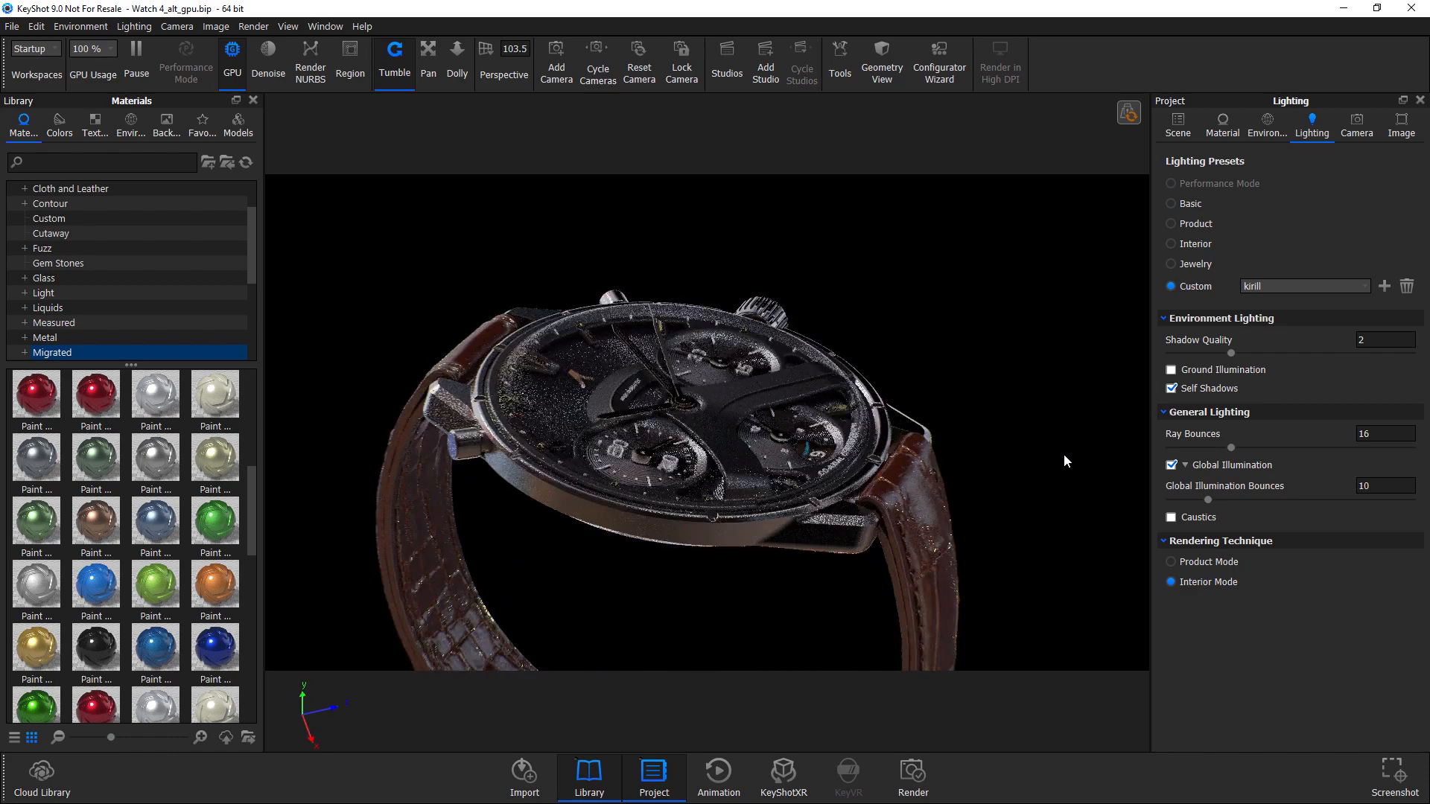
left_click_drag(1230, 447, 1160, 449)
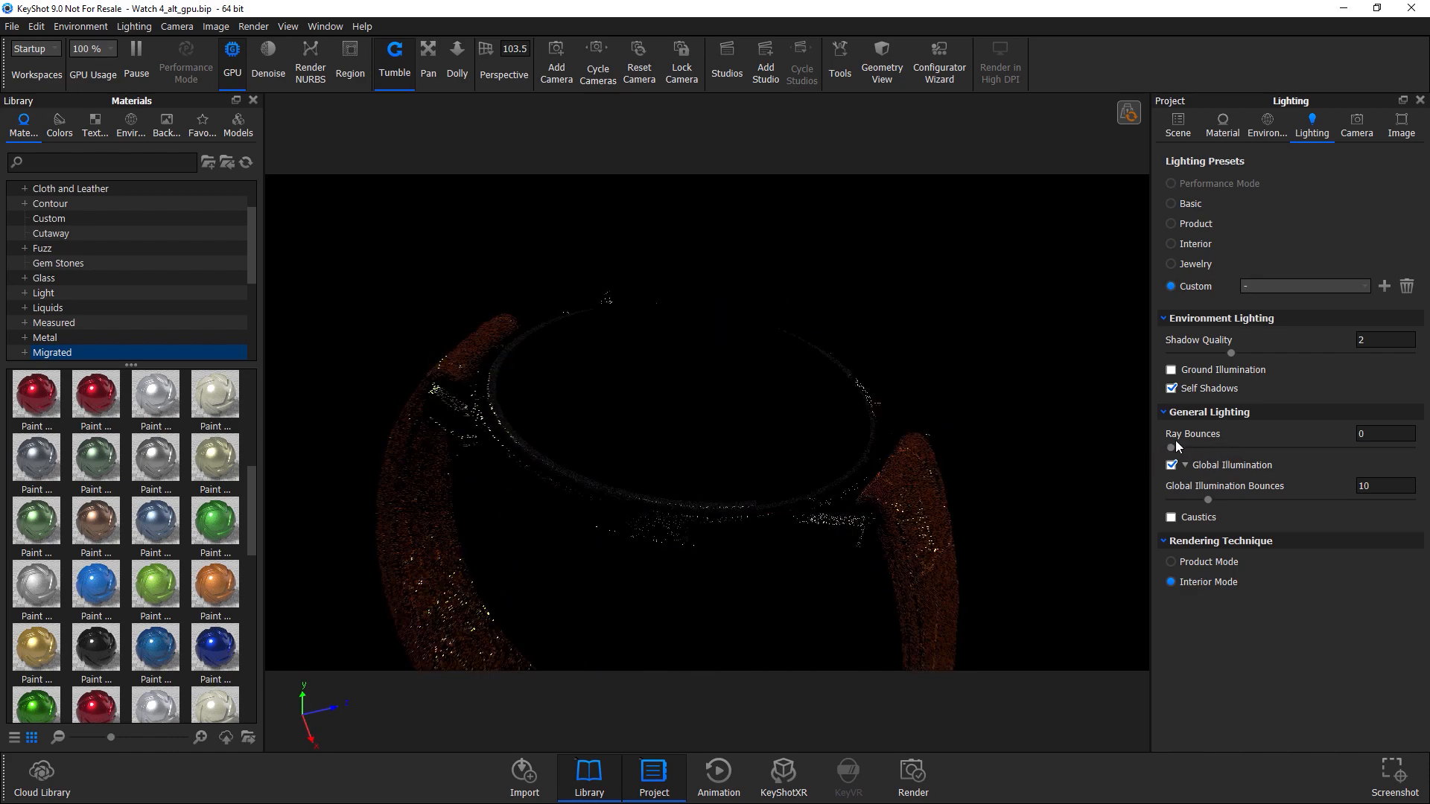
left_click_drag(751, 381, 779, 449)
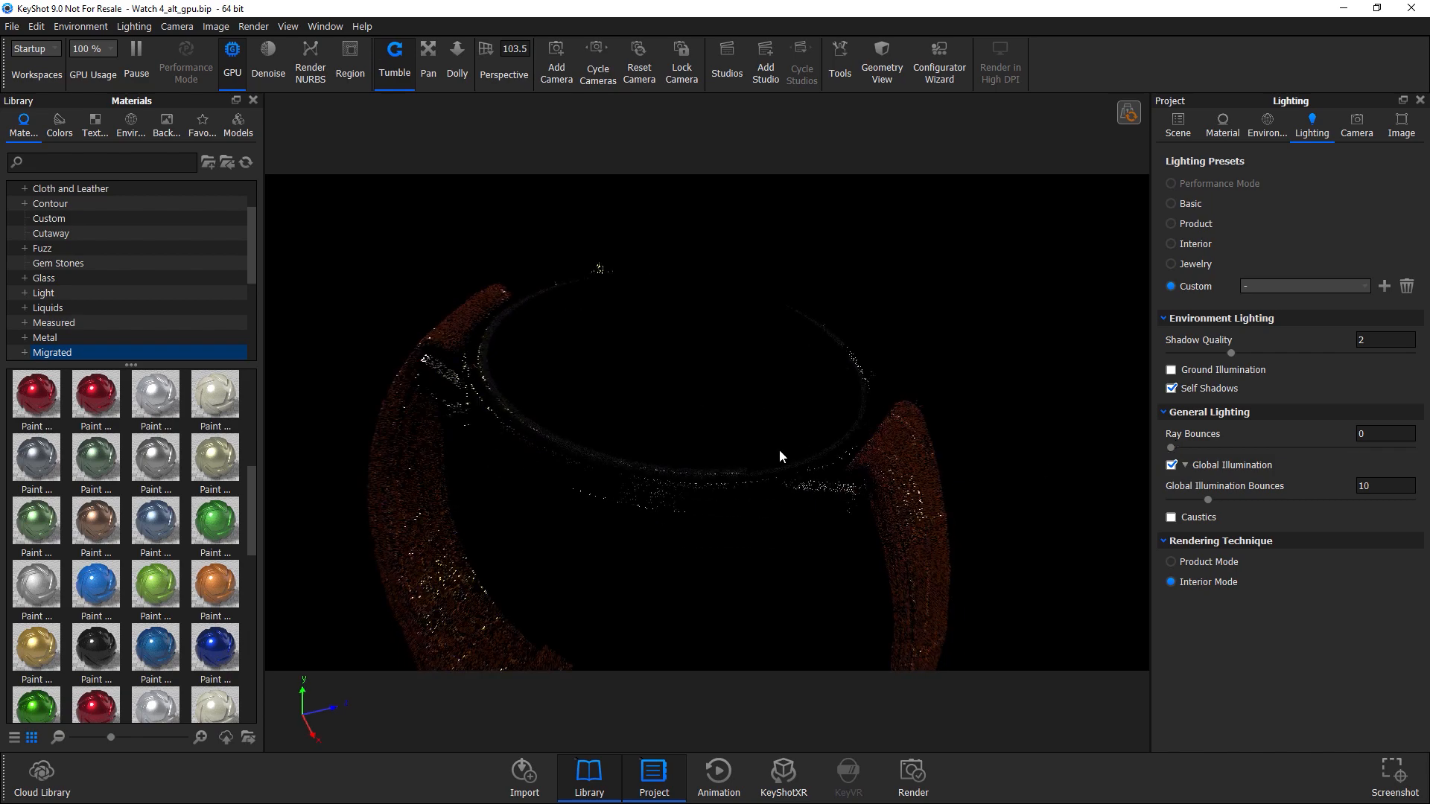
left_click_drag(522, 419, 675, 386)
left_click_drag(1171, 448, 1180, 448)
left_click_drag(978, 531, 895, 561)
left_click_drag(908, 510, 619, 417)
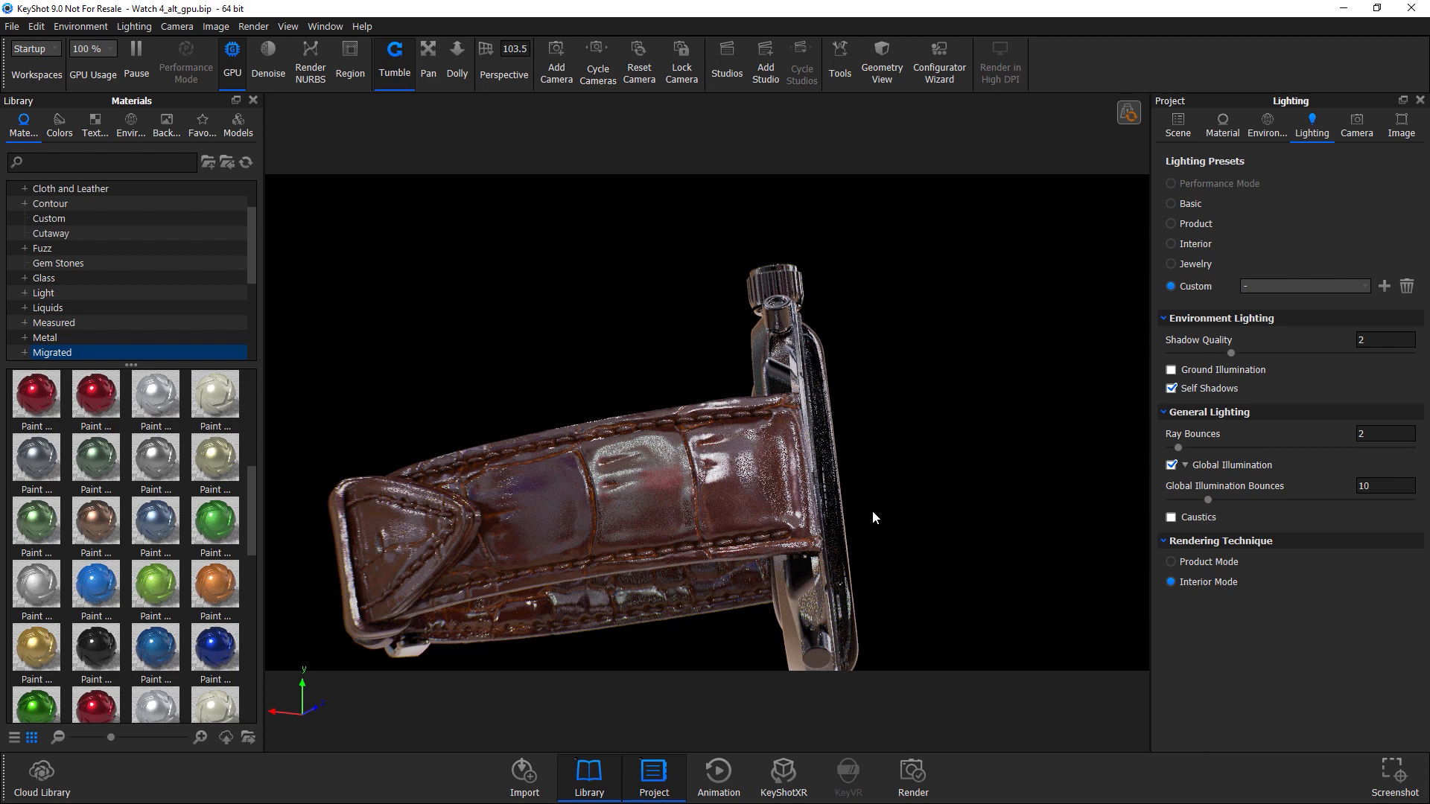
Raise Ray Bounces to 5 and then 10, orbiting back to the watch face.
left_click(1188, 451)
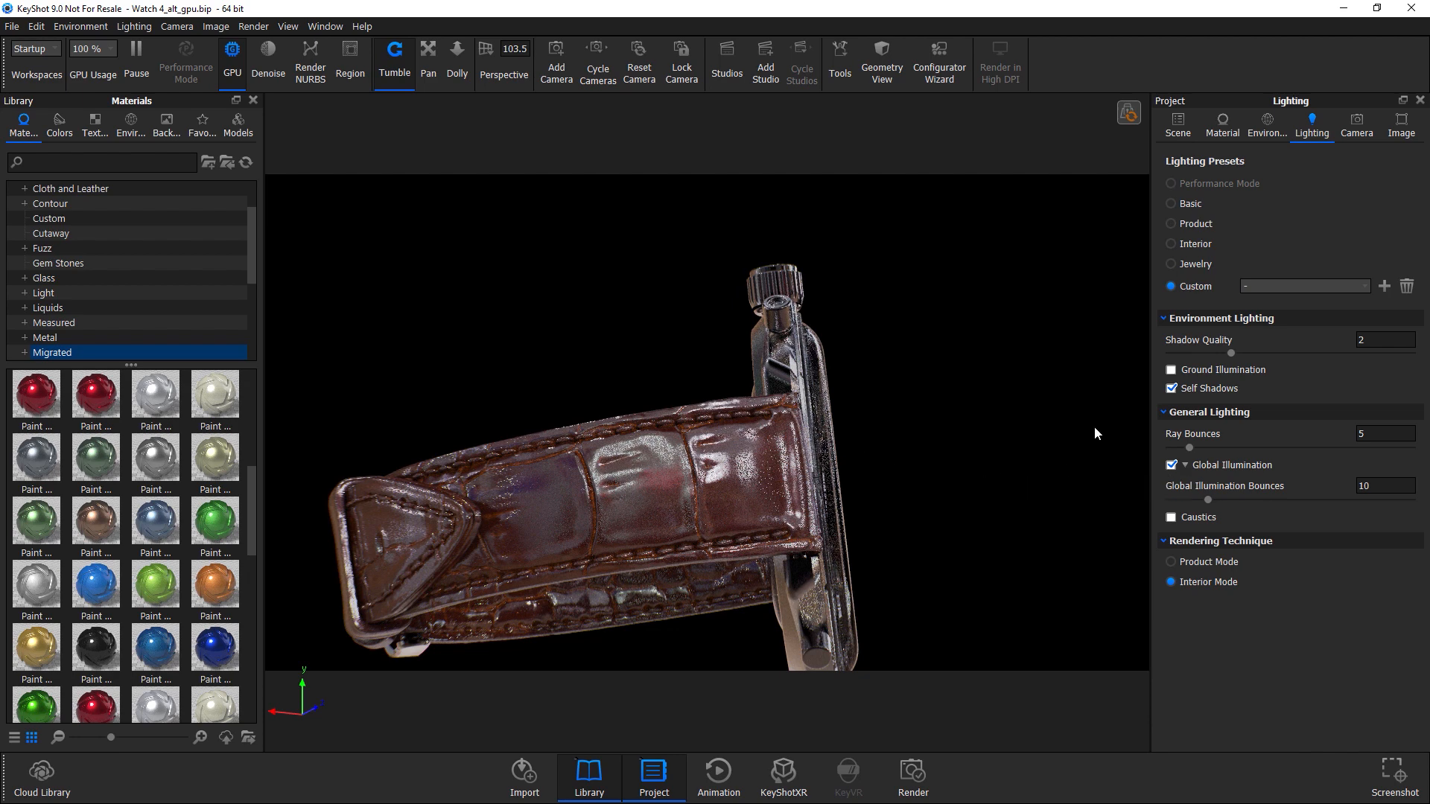
left_click_drag(1187, 447, 1207, 448)
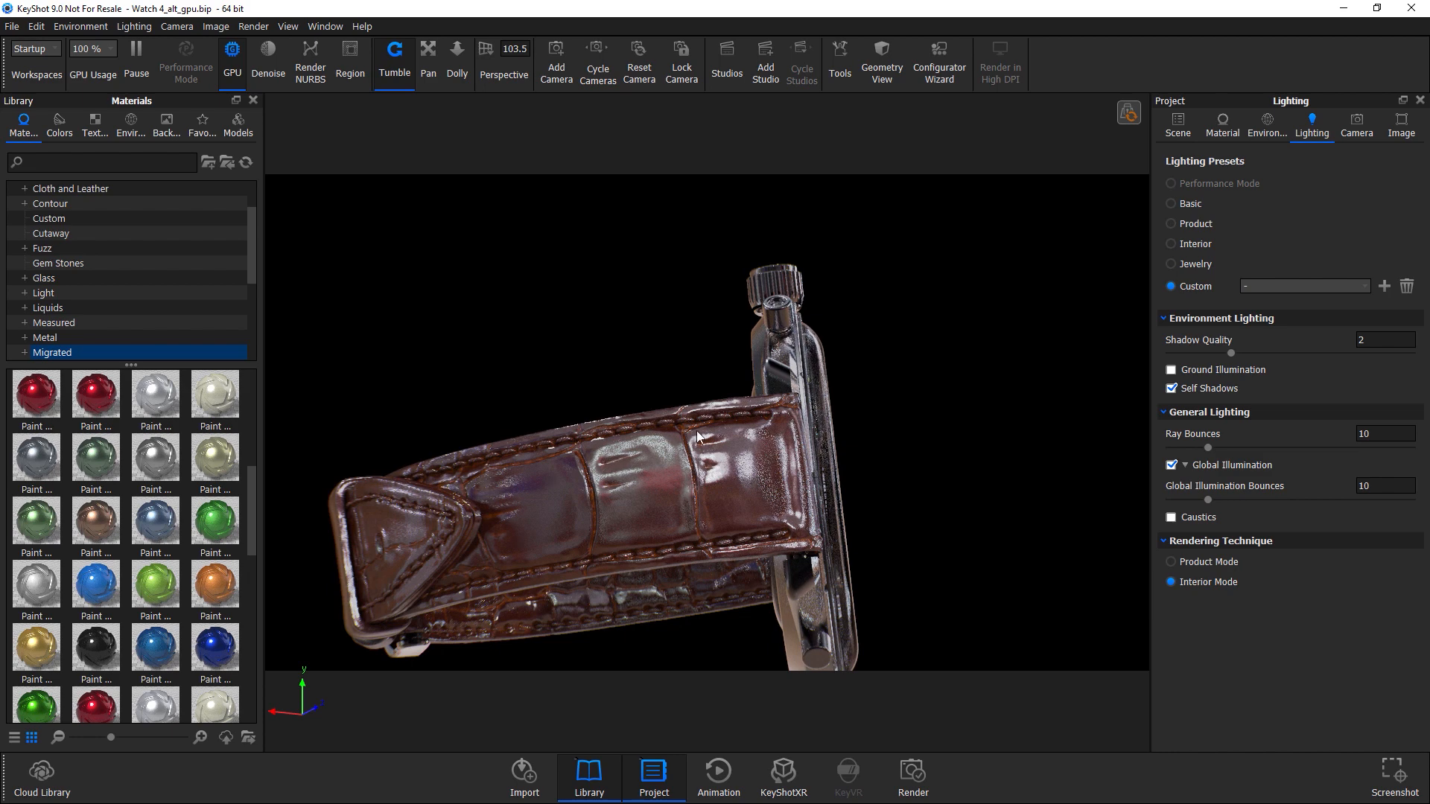
left_click_drag(615, 412, 830, 503)
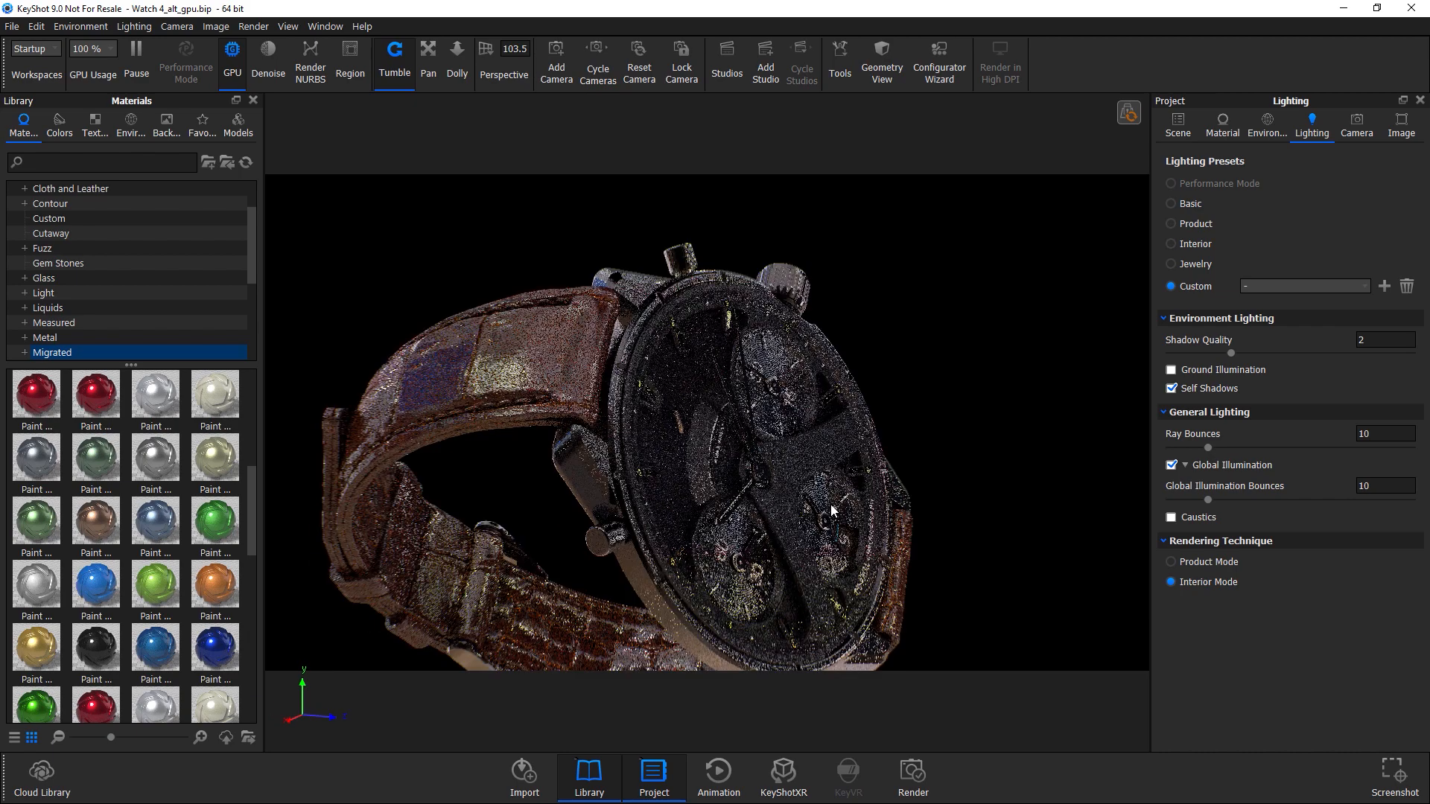
left_click_drag(667, 378, 673, 428)
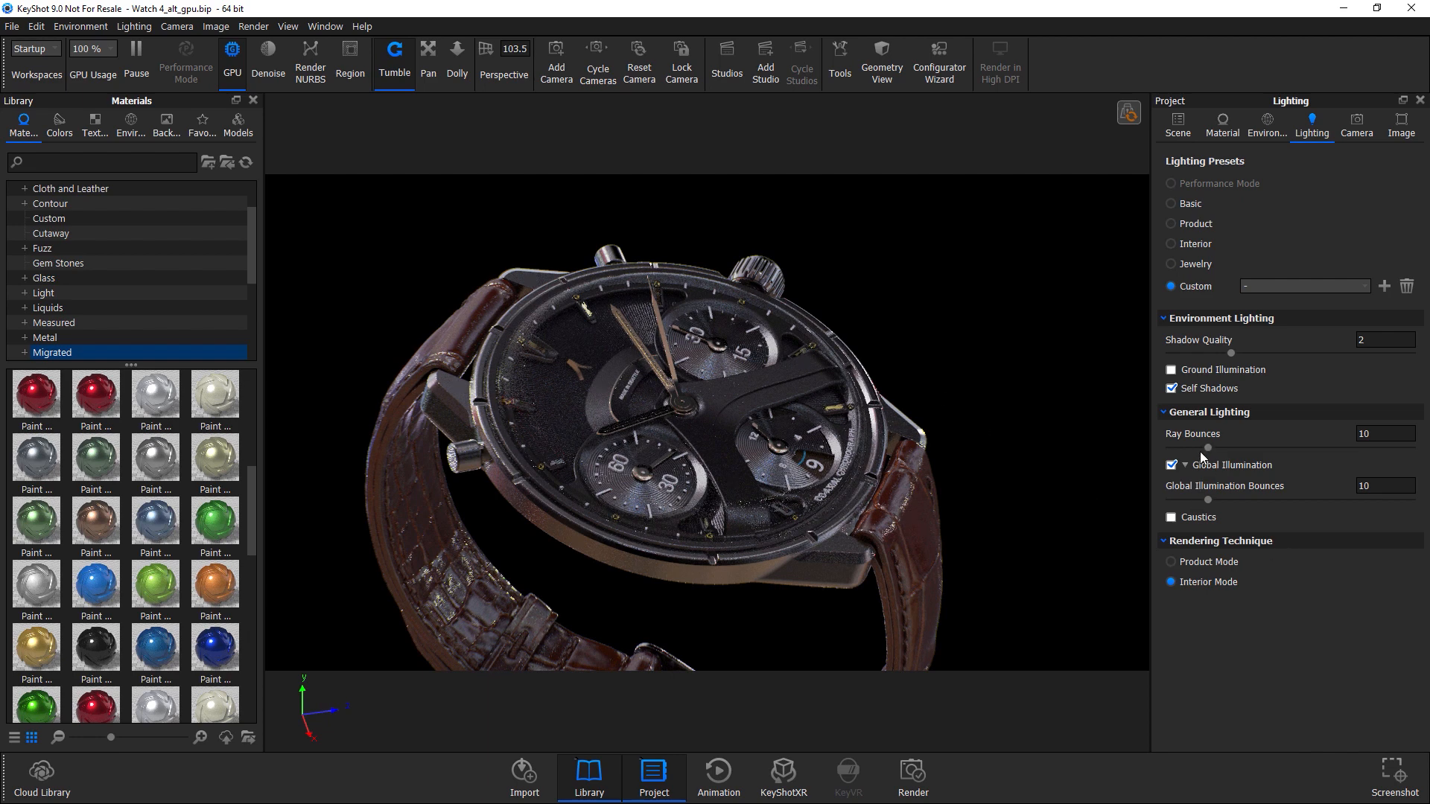
Set Ray Bounces to 8 after testing values of 2, 15, 4 and 6.
left_click_drag(1200, 449, 1177, 449)
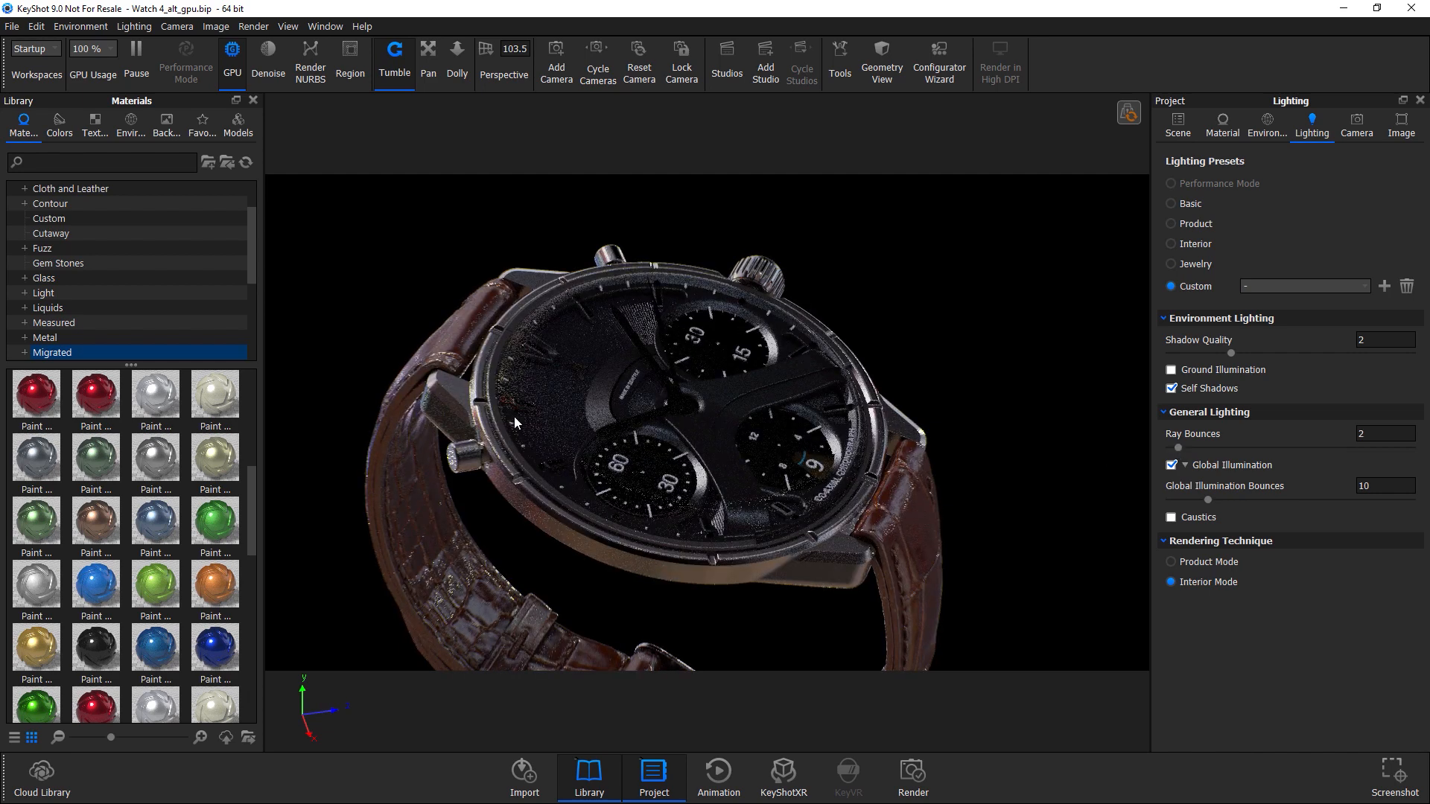
left_click_drag(1185, 448, 1225, 449)
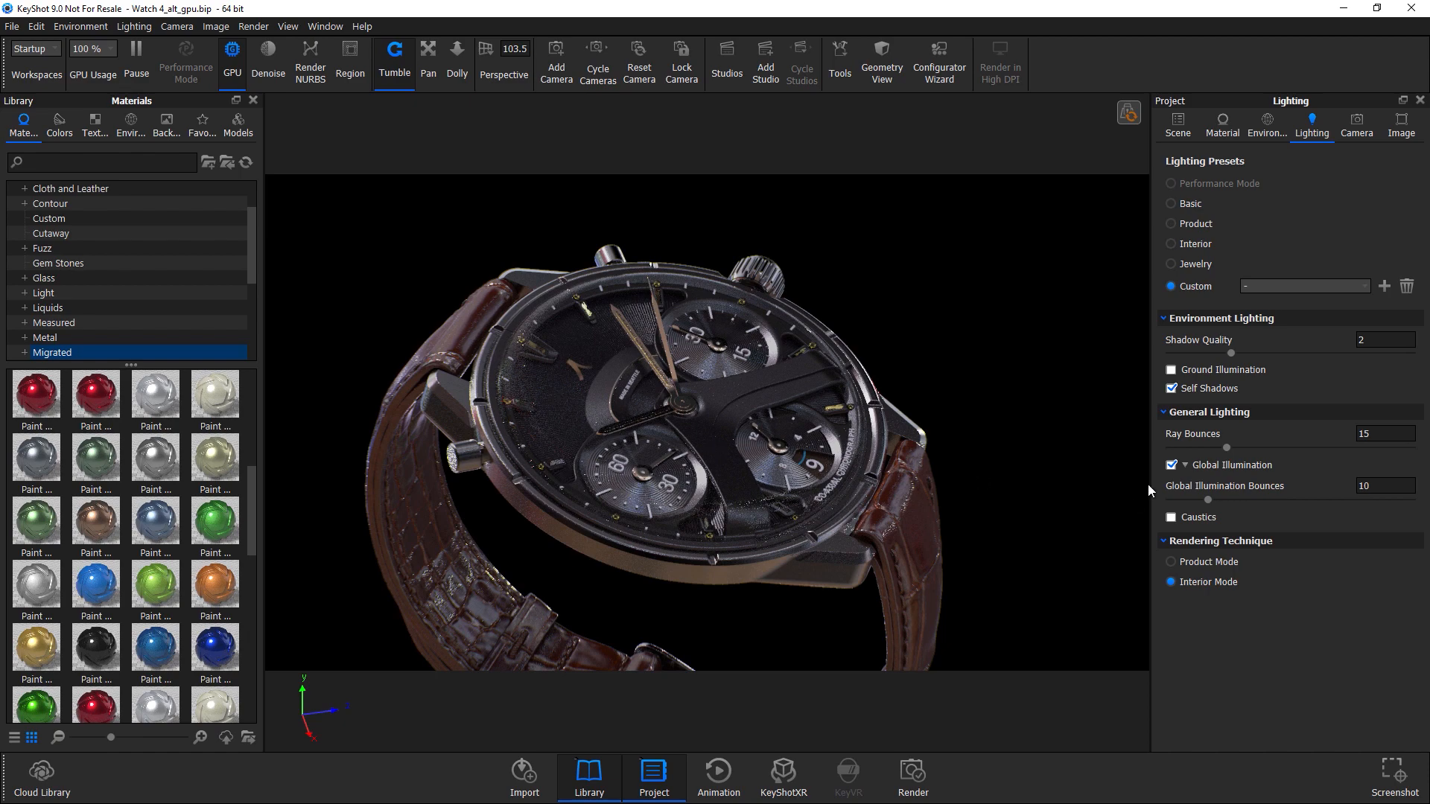
left_click_drag(1227, 448, 1185, 447)
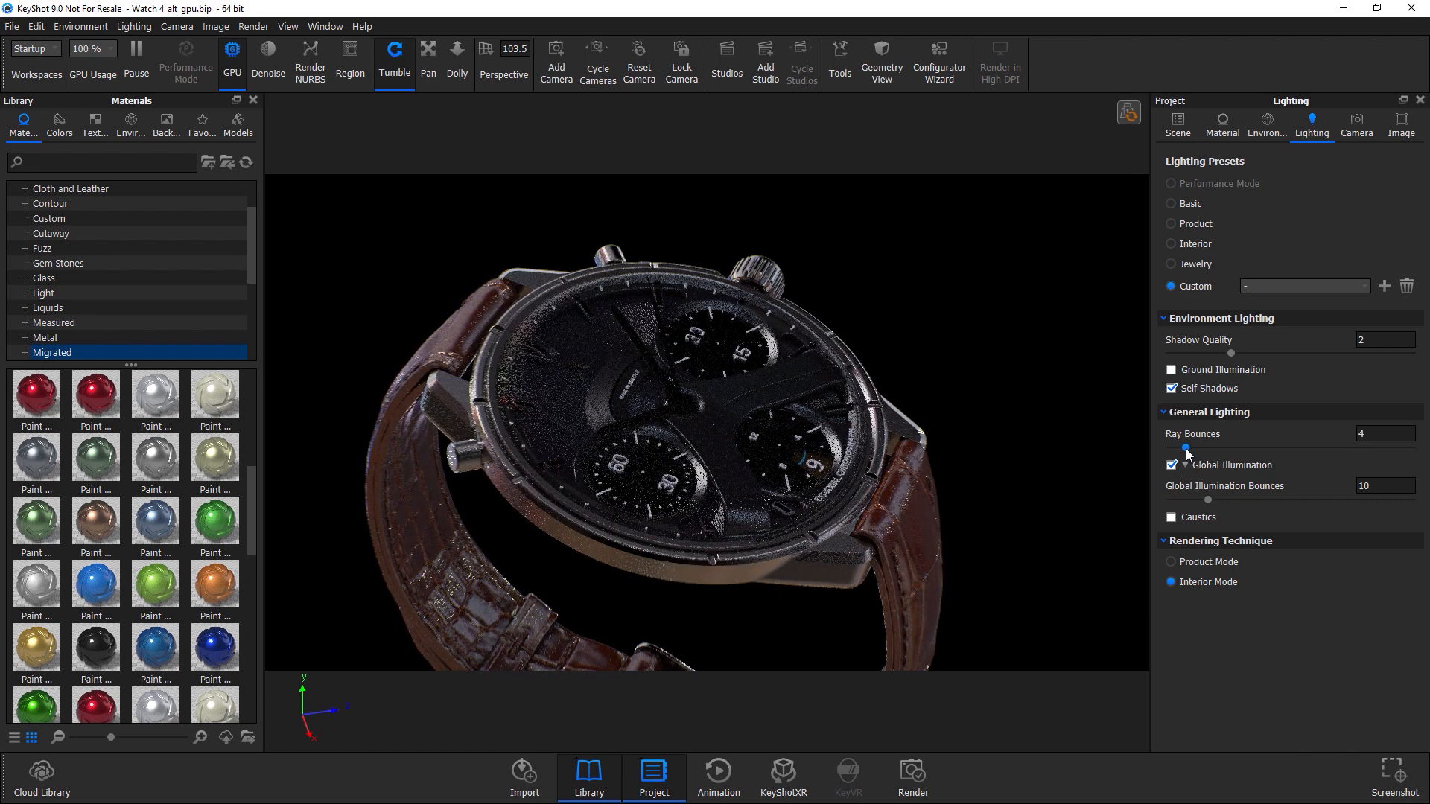
left_click_drag(1185, 448, 1194, 447)
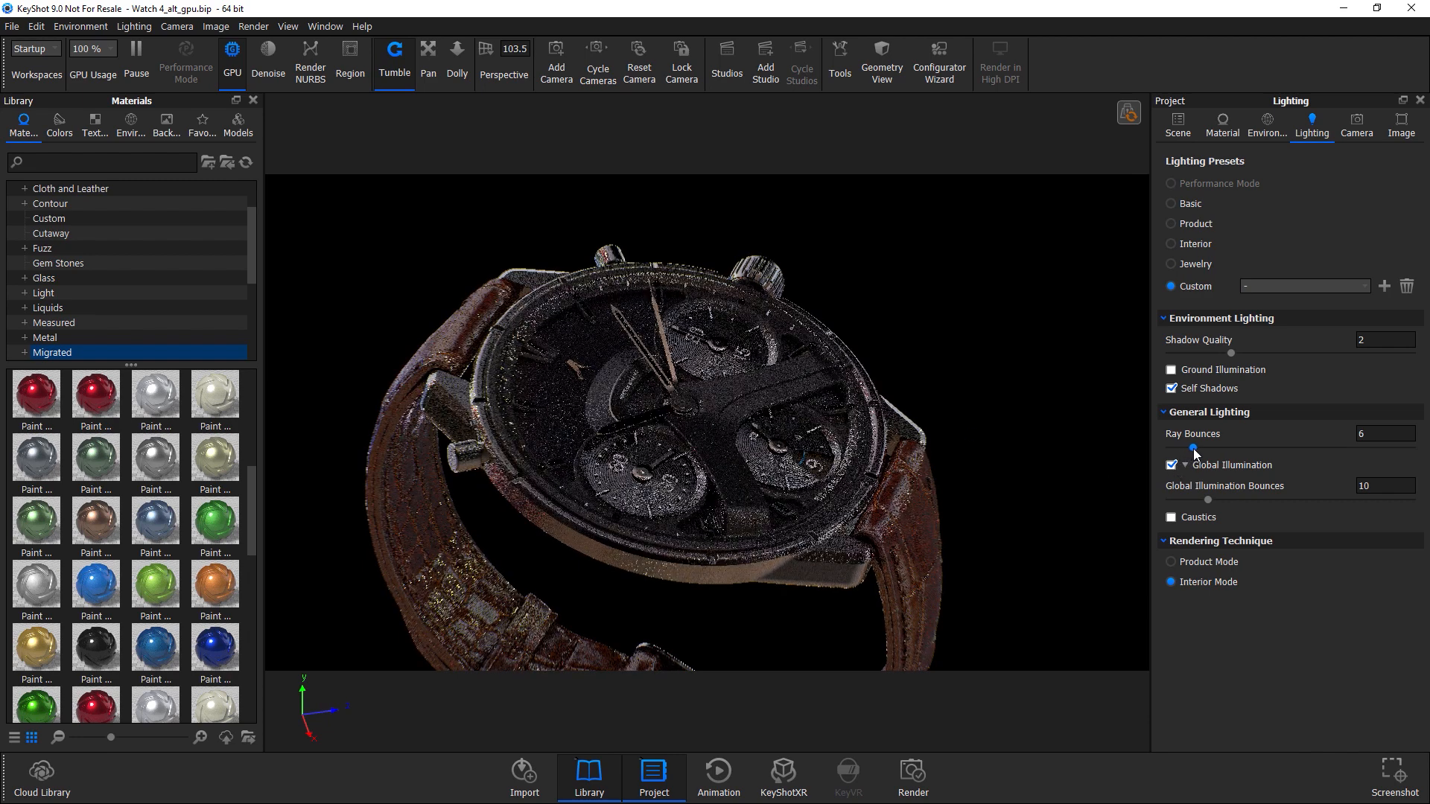
left_click_drag(1194, 449, 1201, 451)
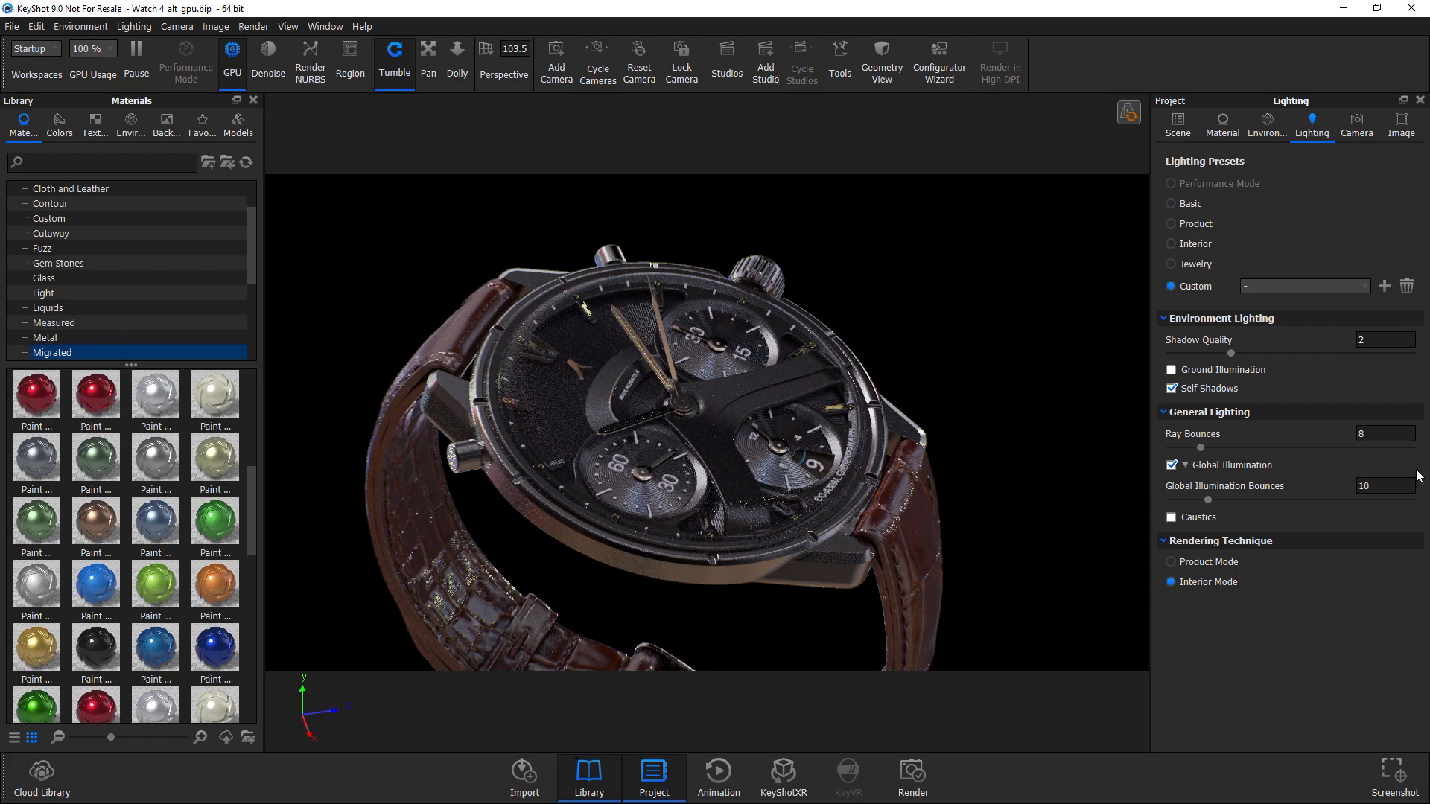
Lower Shadow Quality to 1, orbiting around the watch to compare the render.
left_click_drag(867, 380, 801, 395)
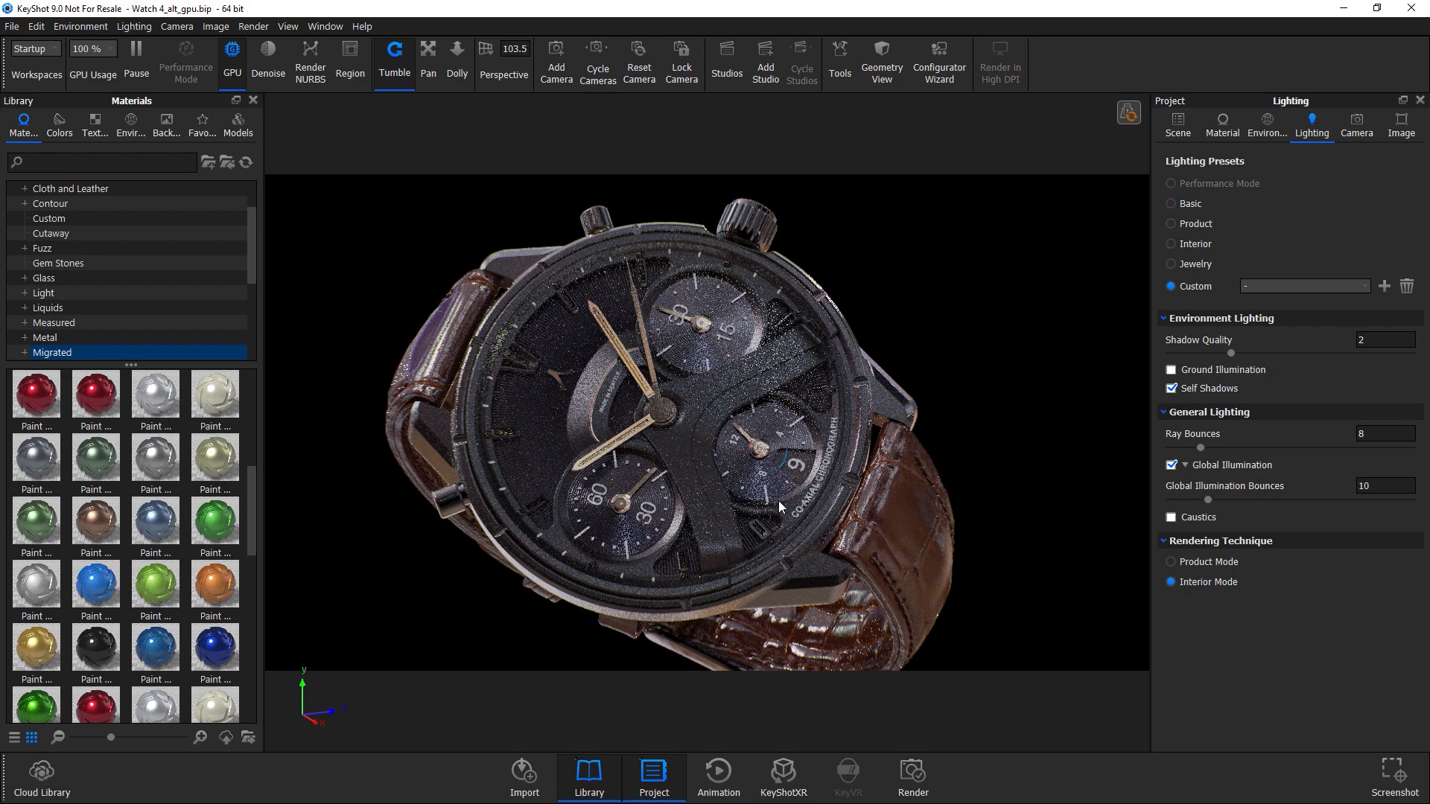
left_click_drag(674, 439, 669, 380)
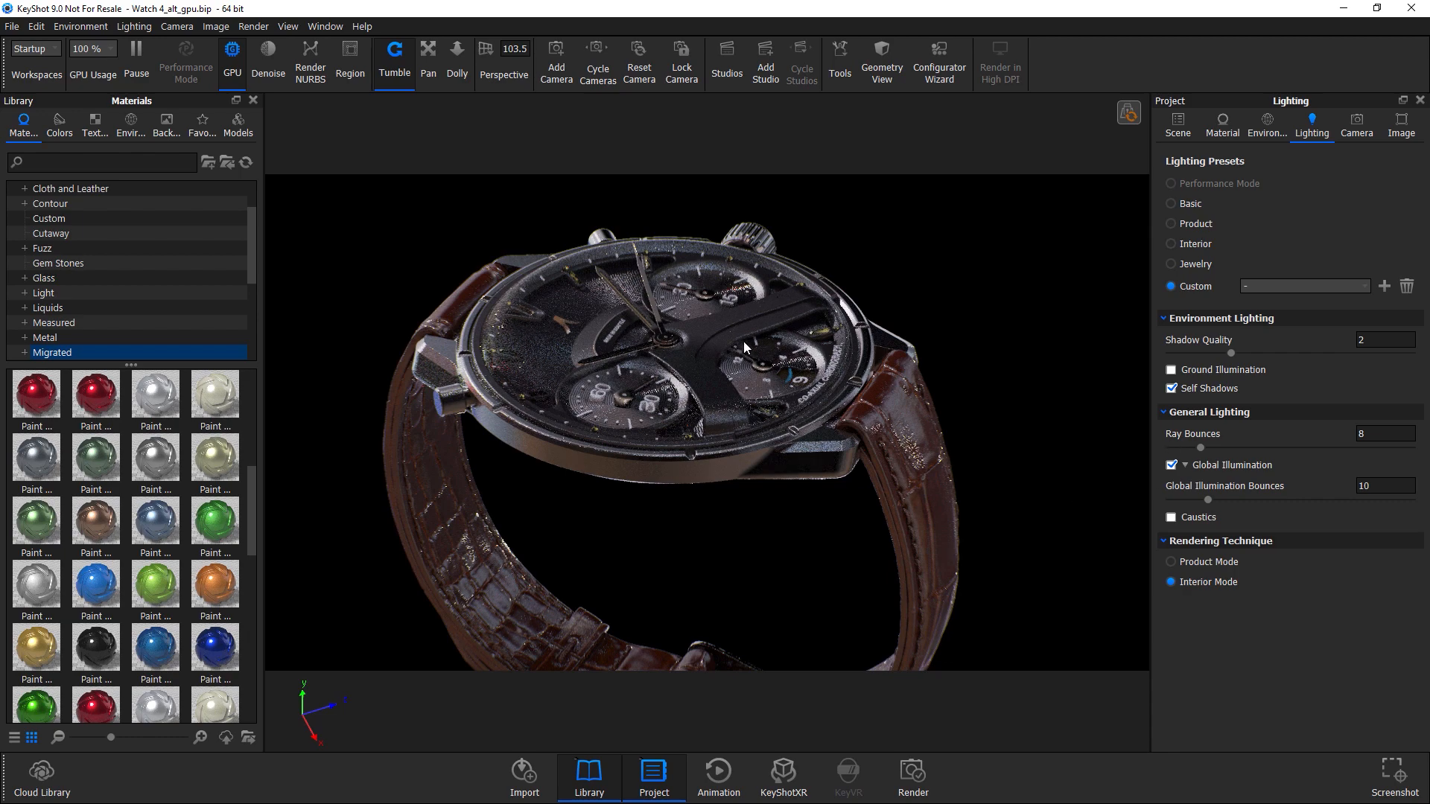
left_click_drag(771, 432, 796, 391)
left_click_drag(775, 495, 740, 440)
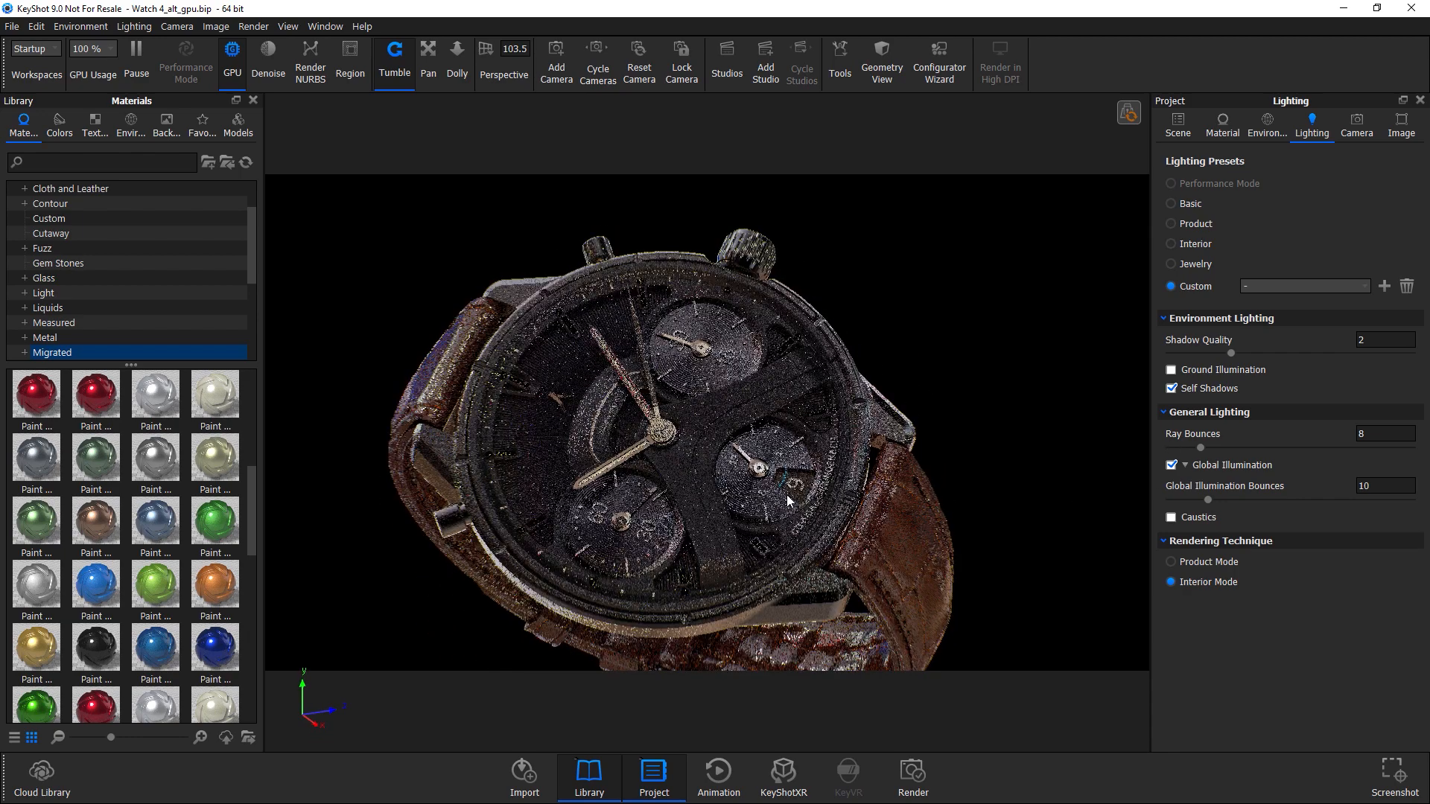
middle_click_drag(739, 434, 738, 410)
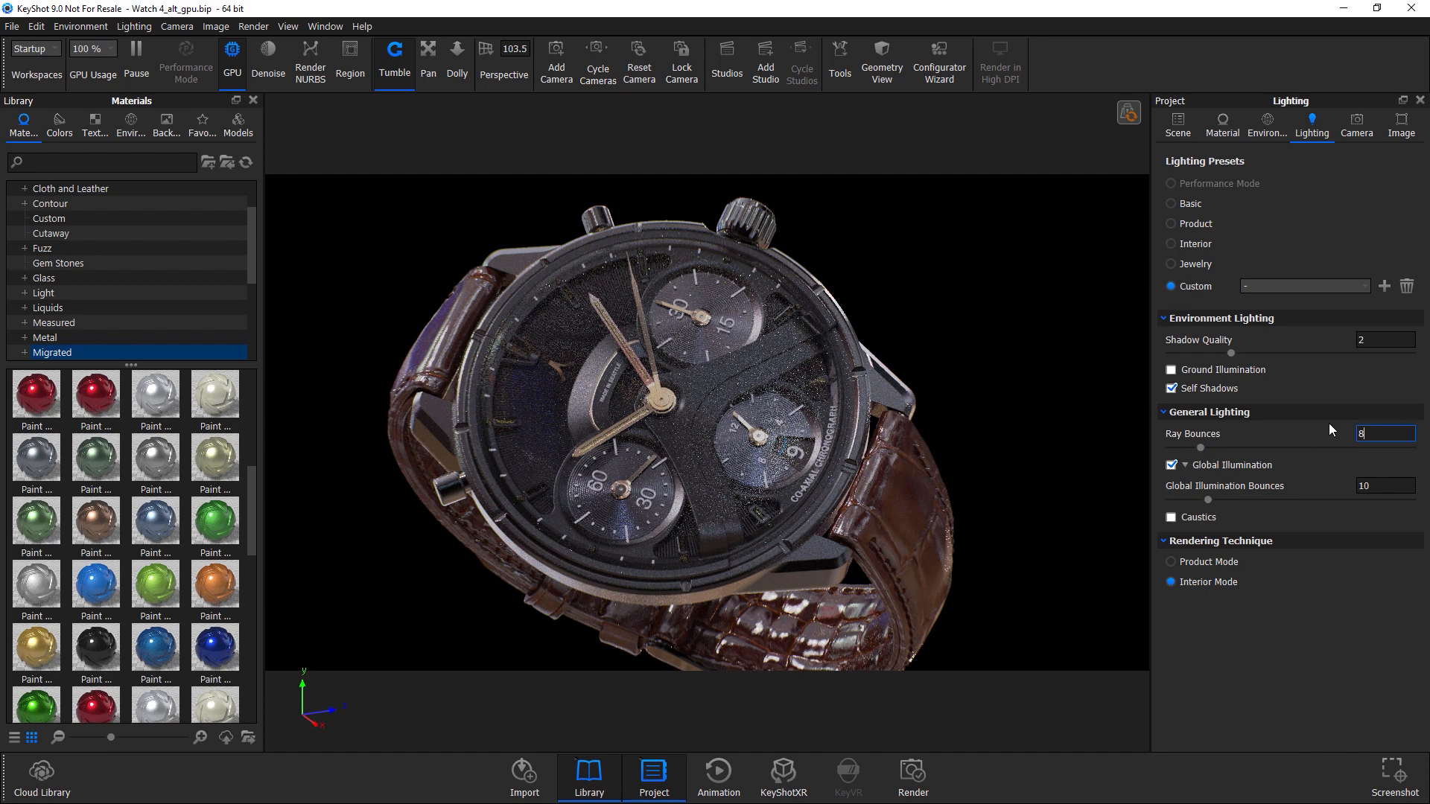
left_click_drag(1231, 354, 1170, 354)
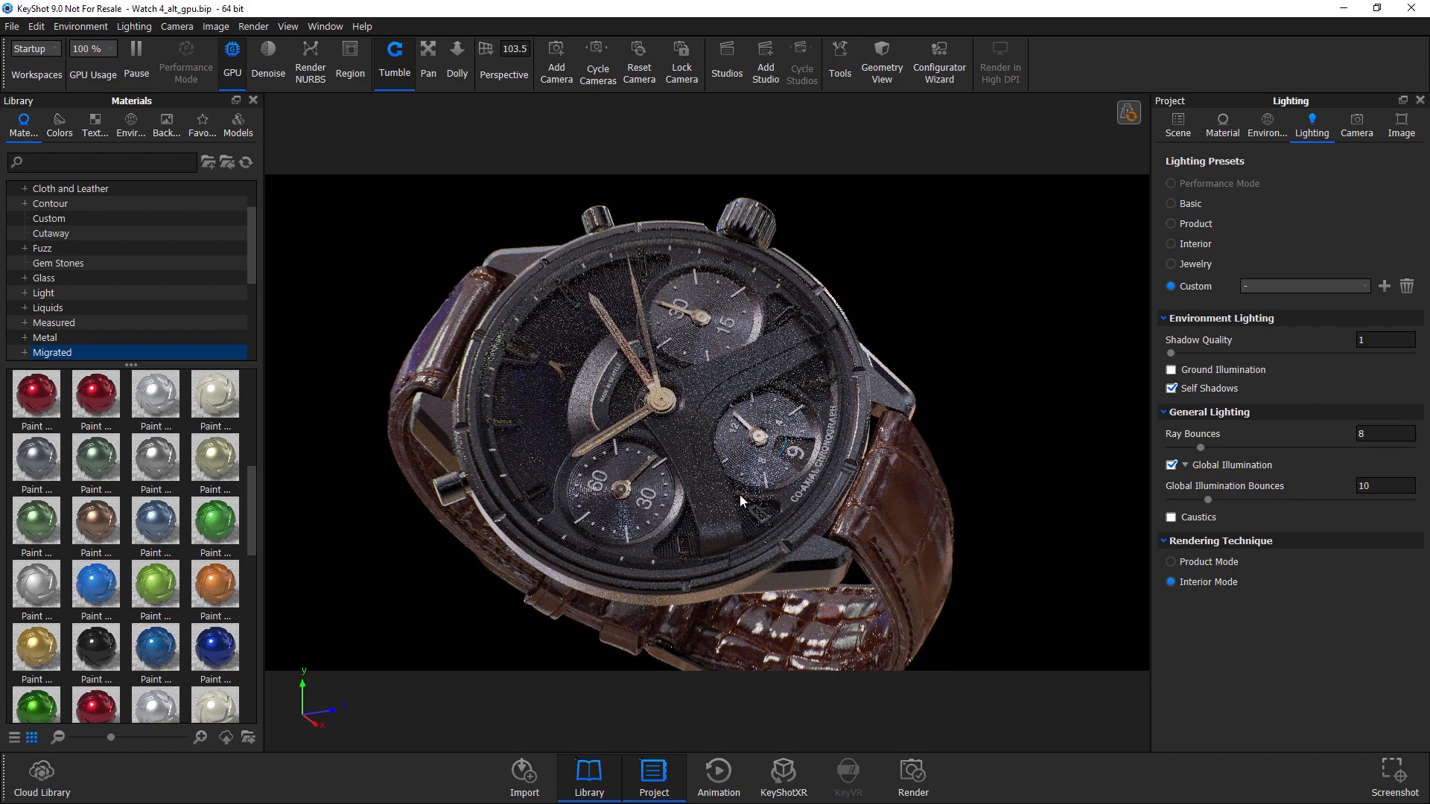
left_click_drag(770, 538, 664, 452)
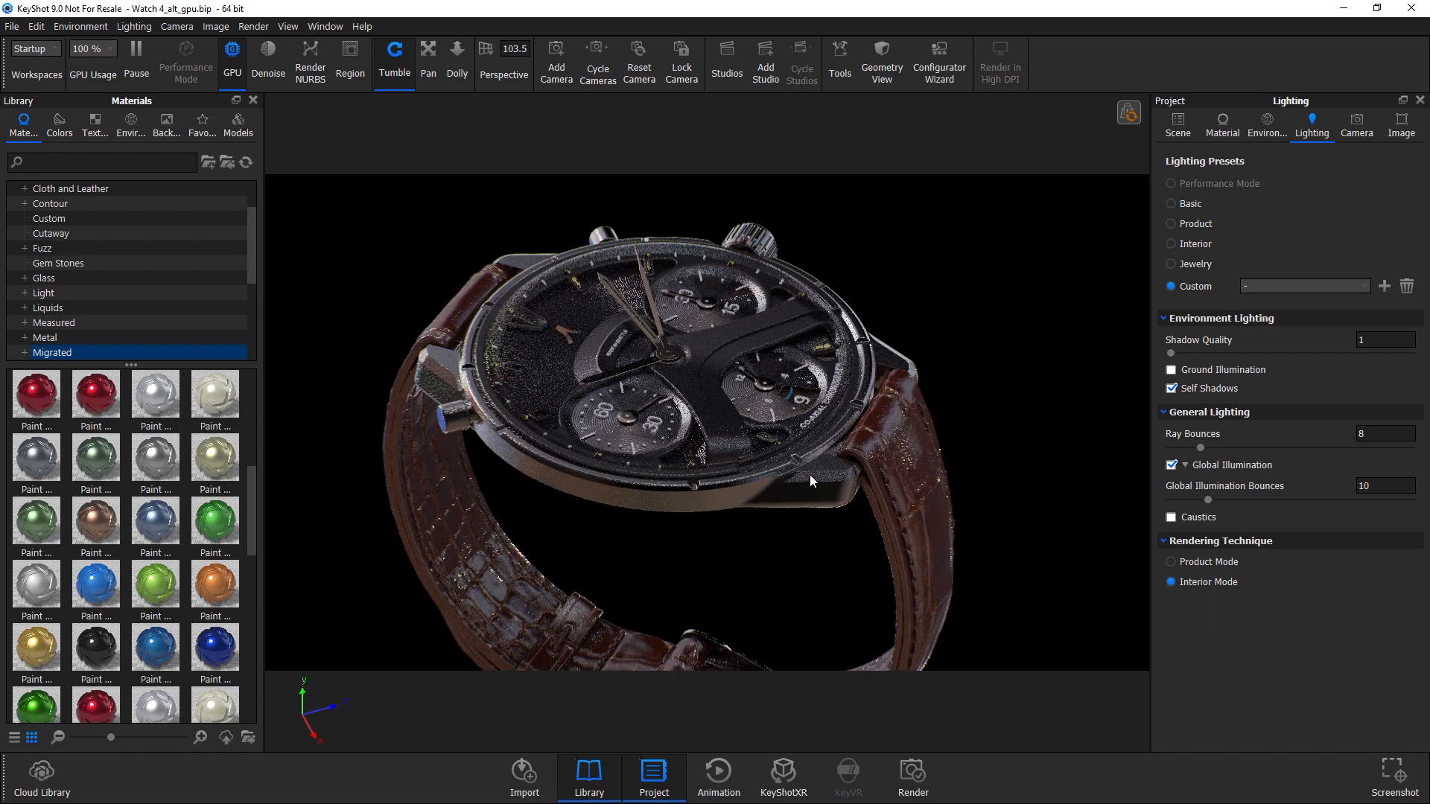
left_click_drag(739, 445, 1009, 481)
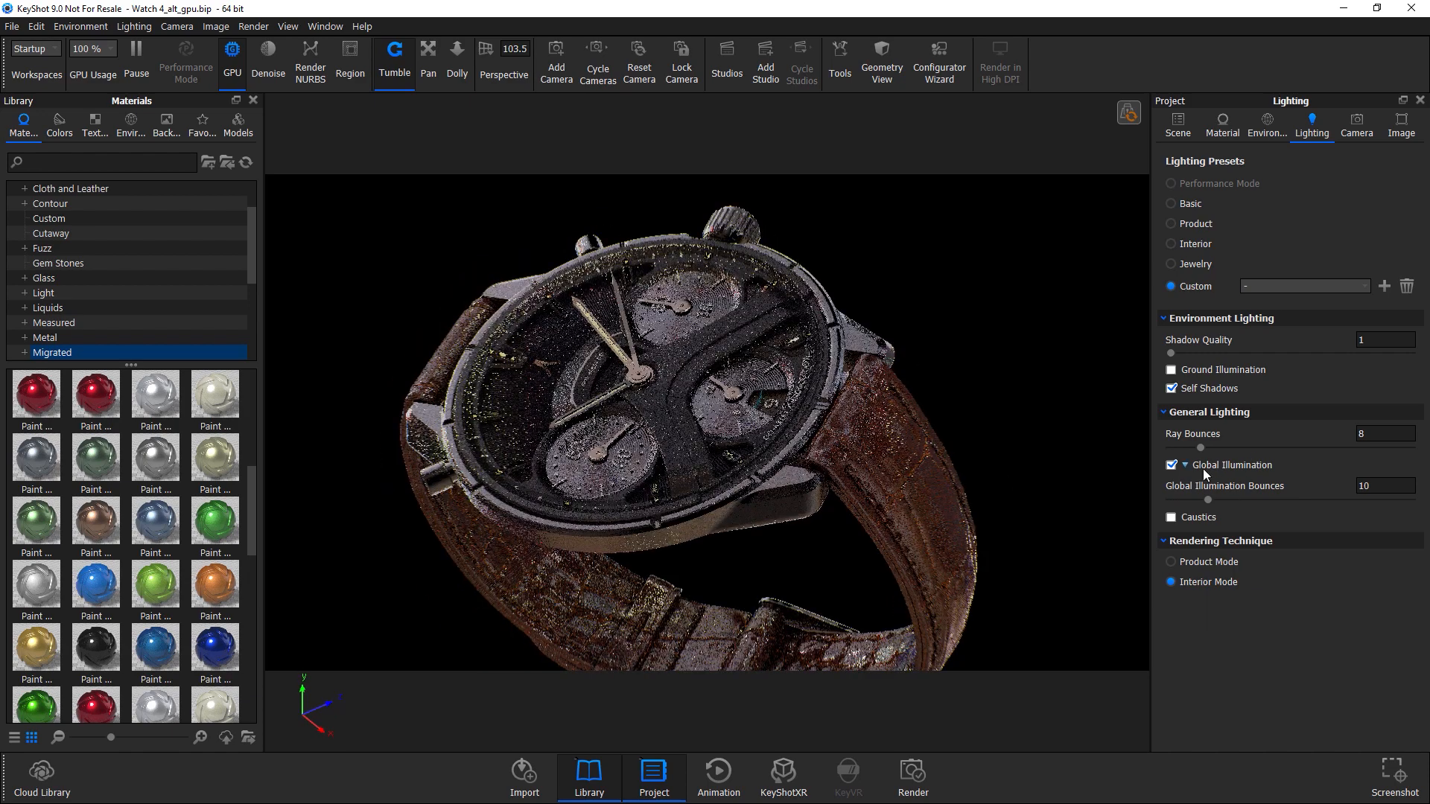
Turn Global Illumination off and back on, and set Global Illumination Bounces to 1.
left_click(1169, 466)
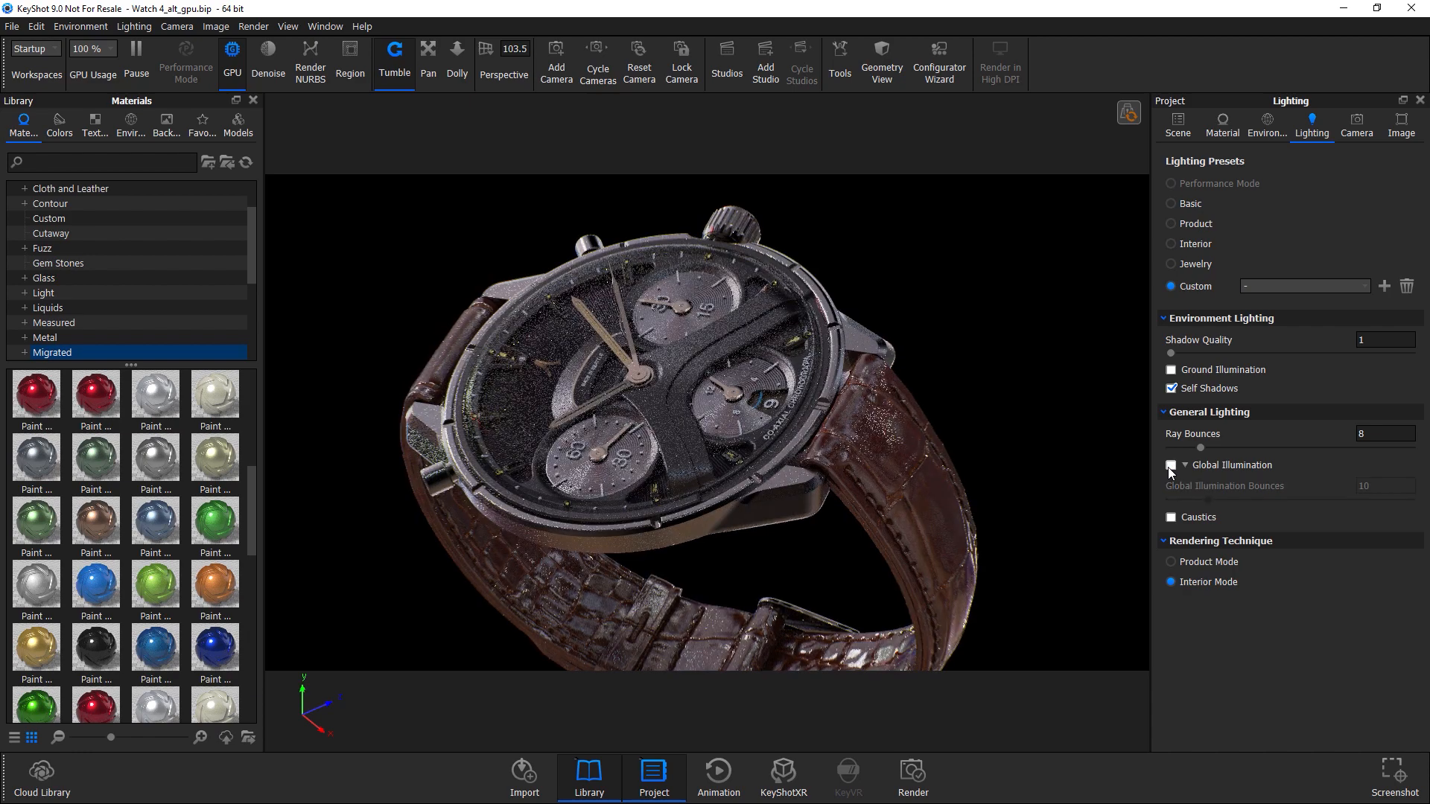
left_click_drag(786, 448, 632, 410)
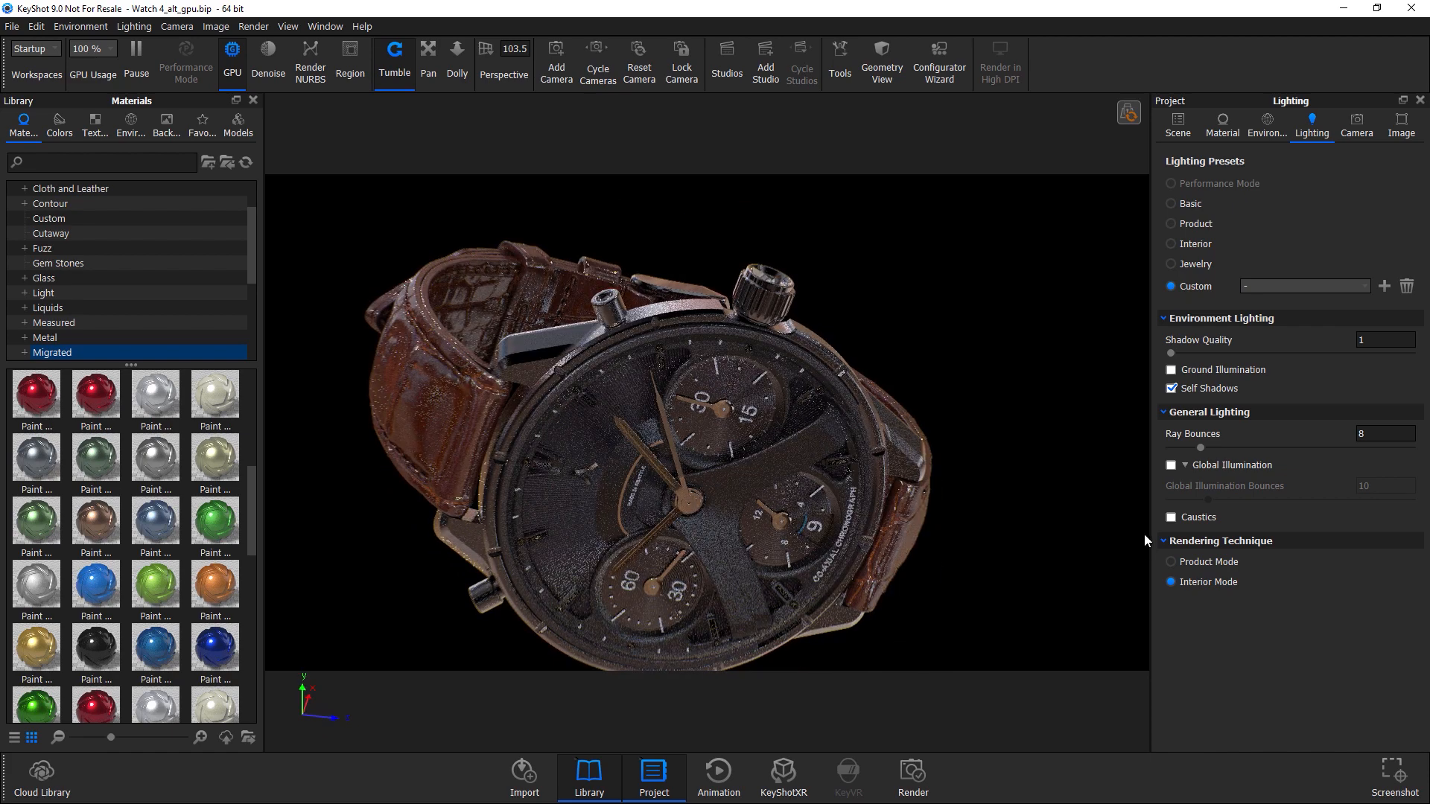
left_click(1171, 466)
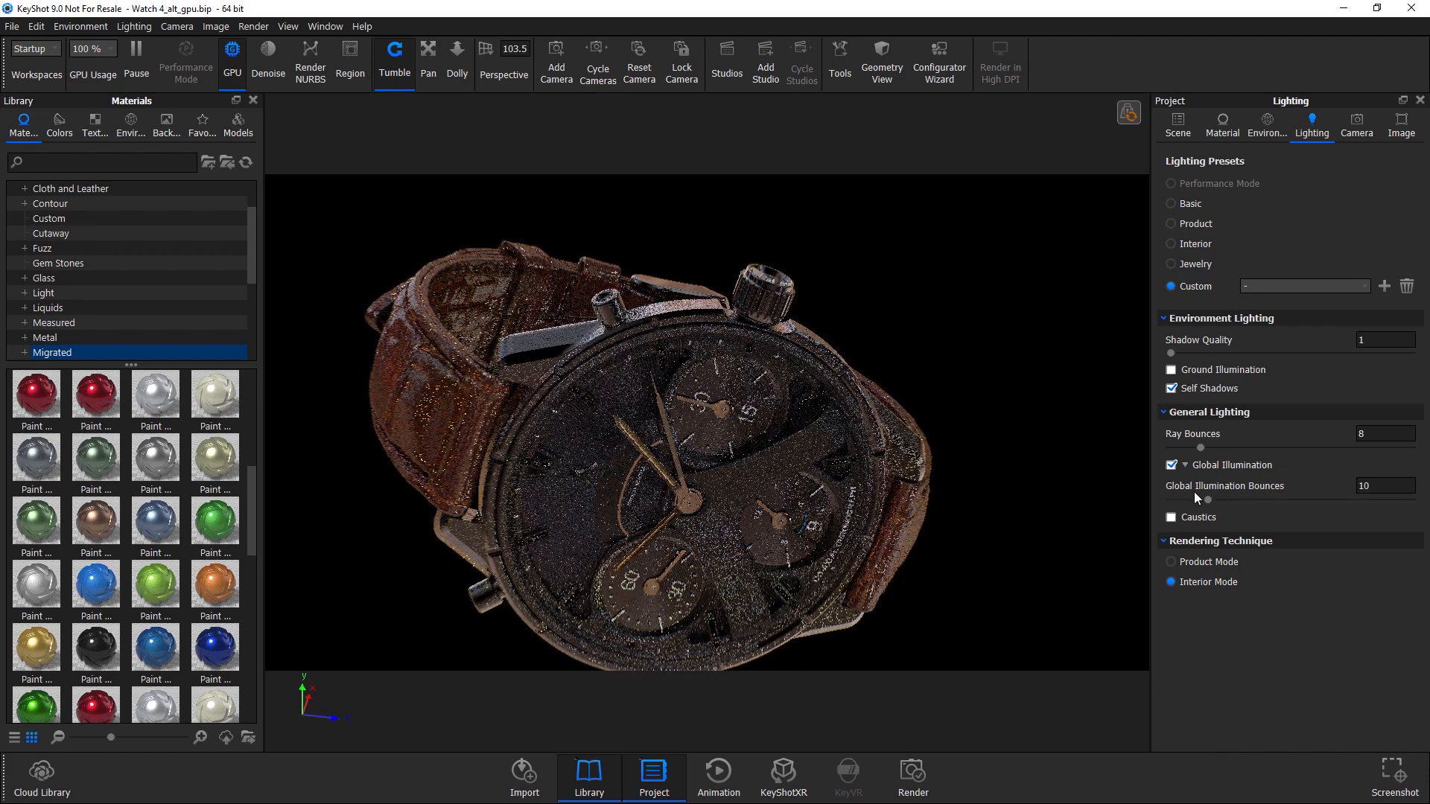
left_click_drag(1208, 500, 1173, 499)
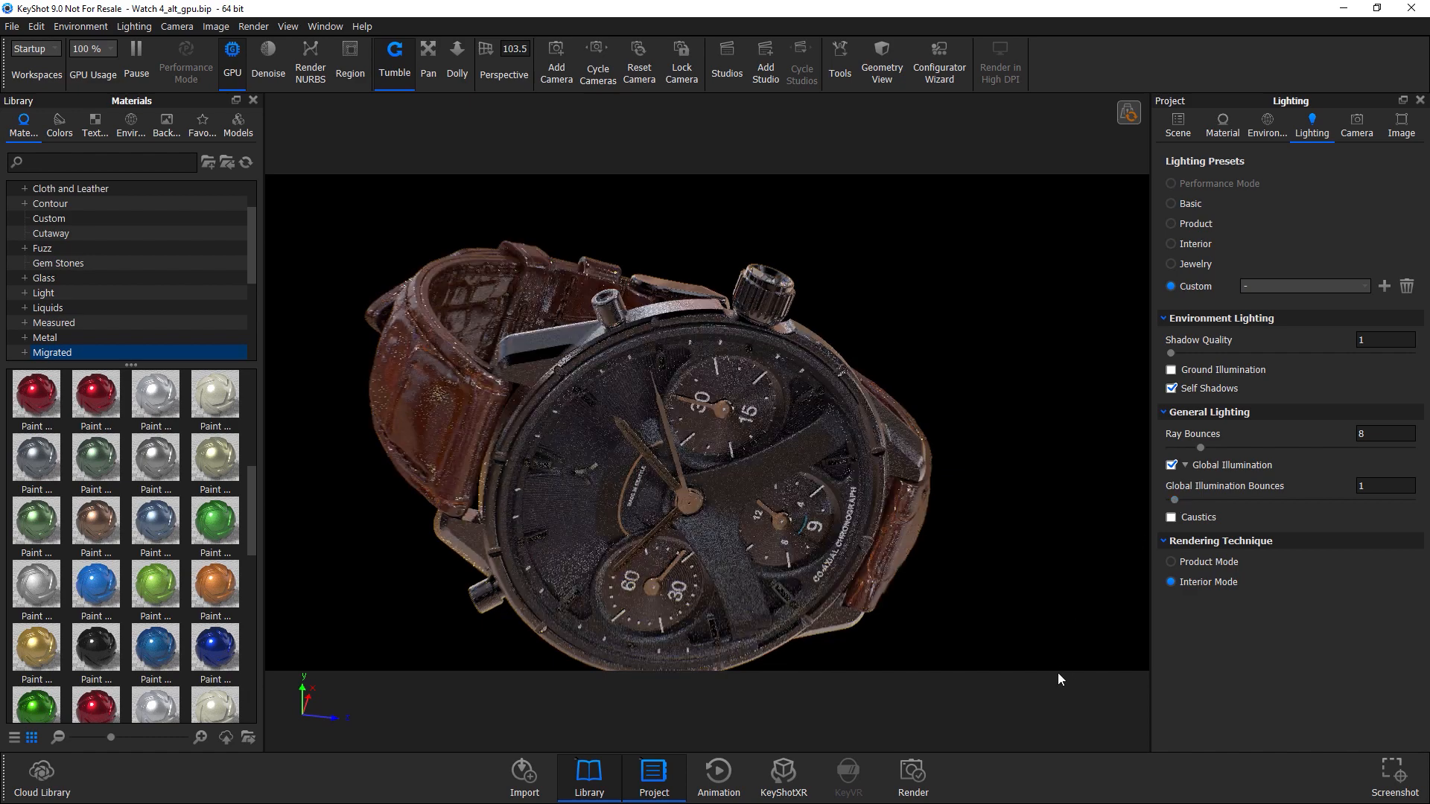
left_click_drag(657, 338, 785, 408)
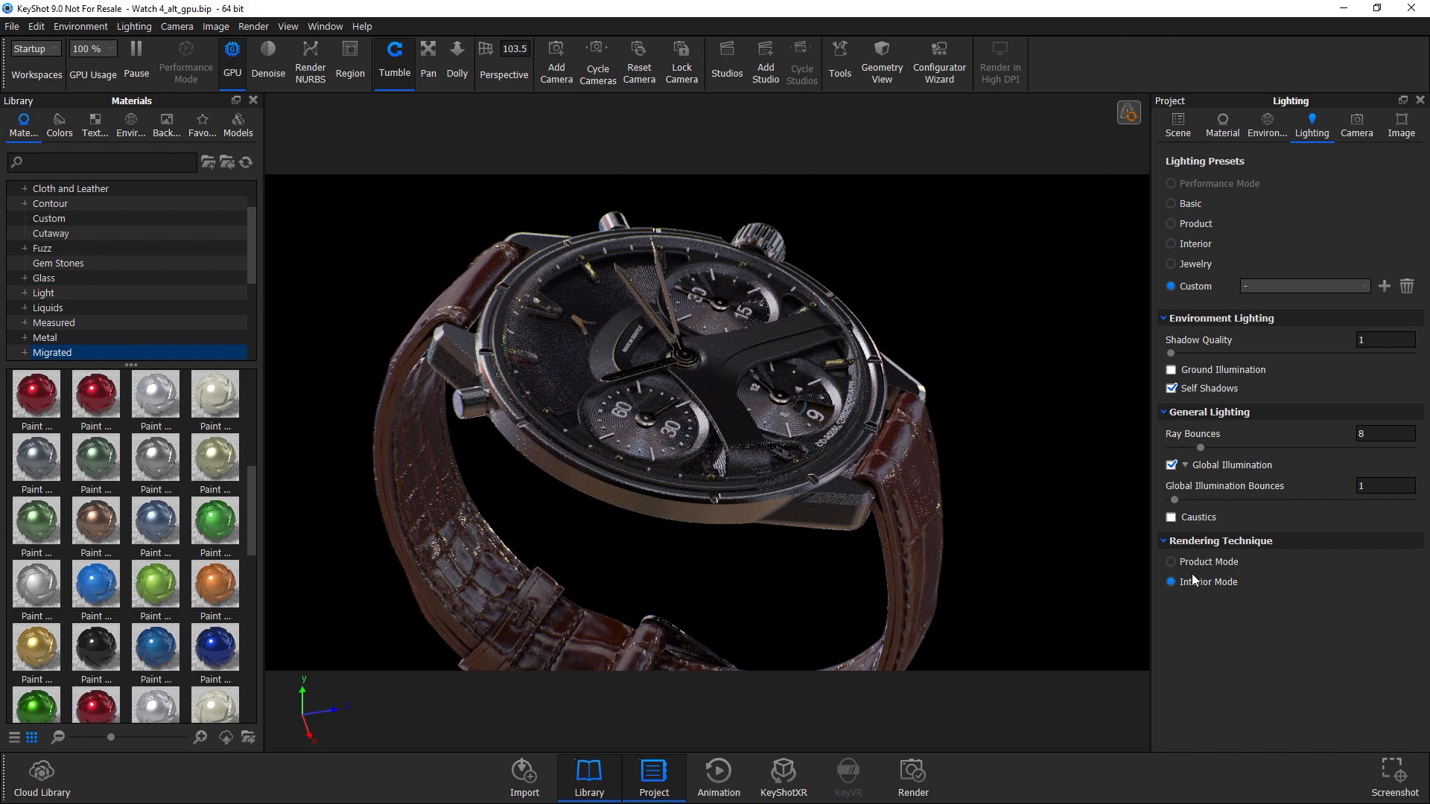
Switch the rendering technique to Product Mode and orbit around the watch to compare the render.
left_click(1171, 562)
left_click_drag(856, 450, 806, 437)
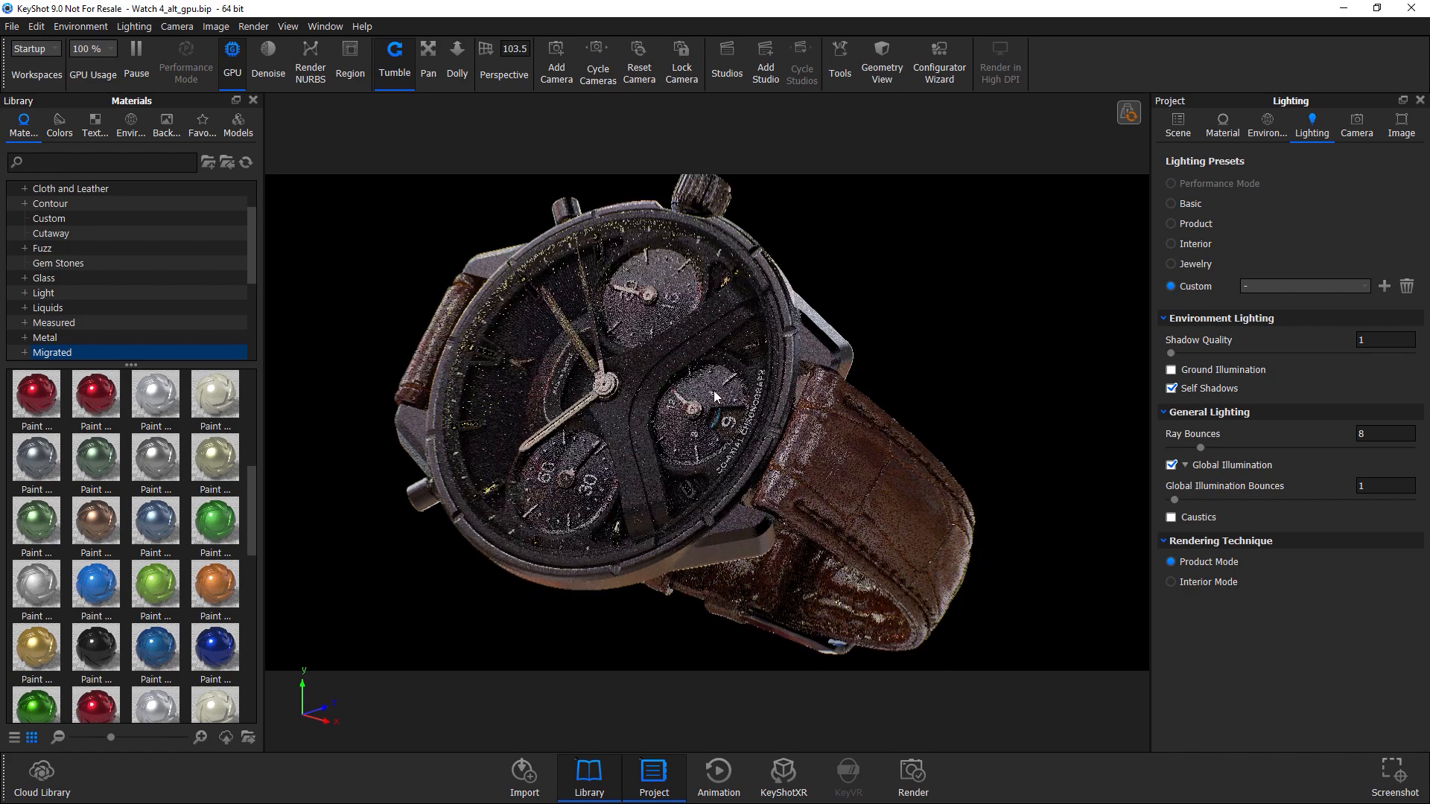
left_click_drag(853, 433, 826, 377)
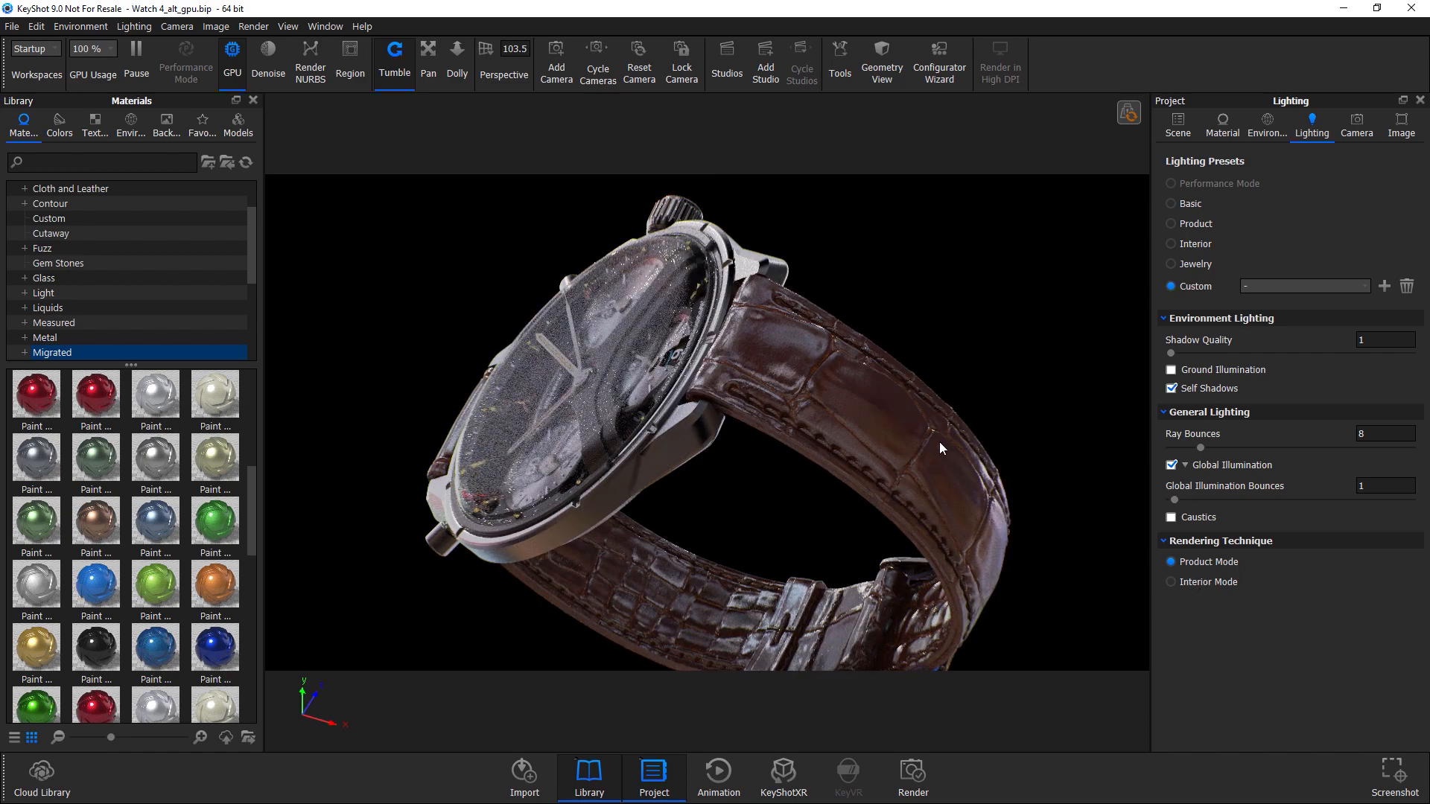
left_click_drag(862, 408, 799, 417)
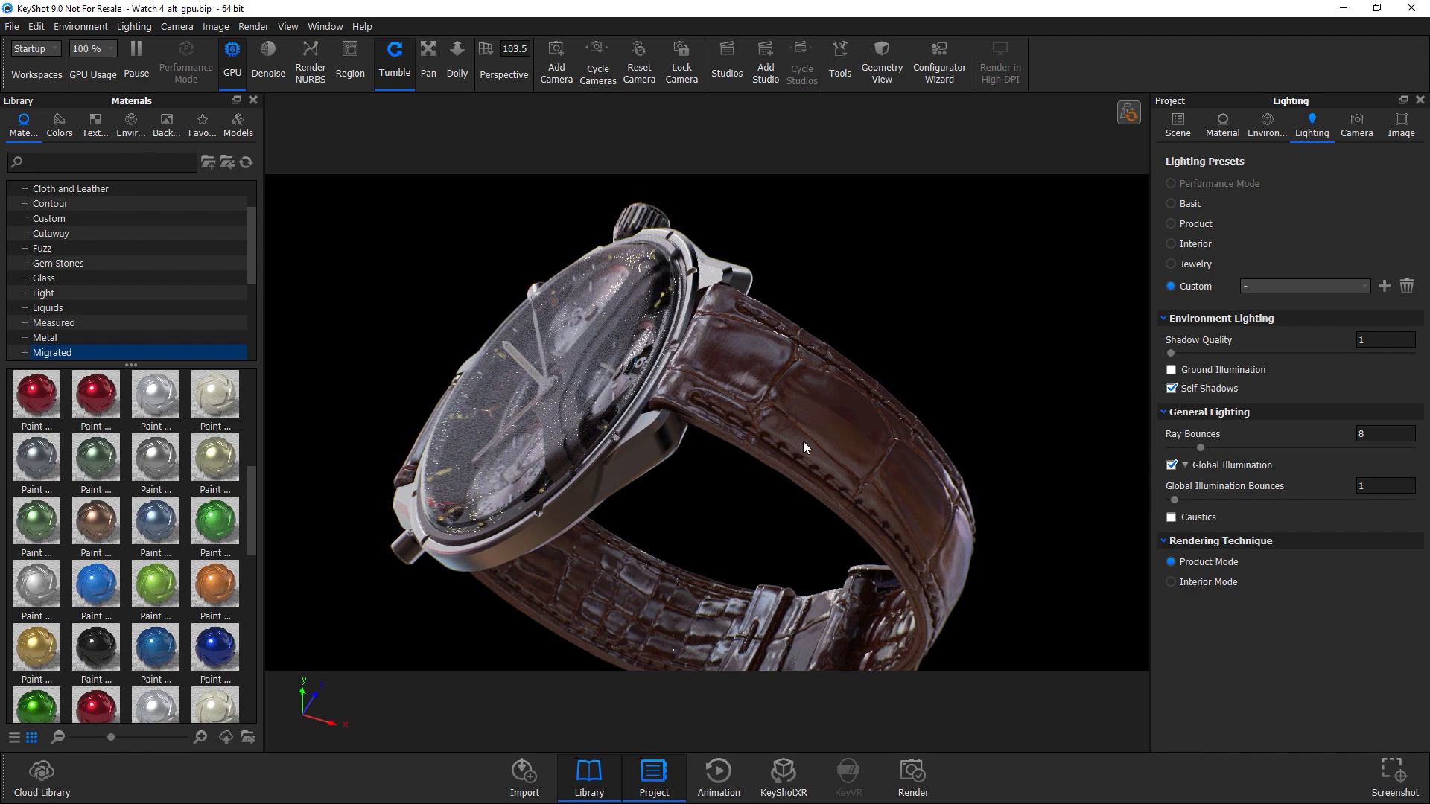
left_click_drag(776, 368, 830, 386)
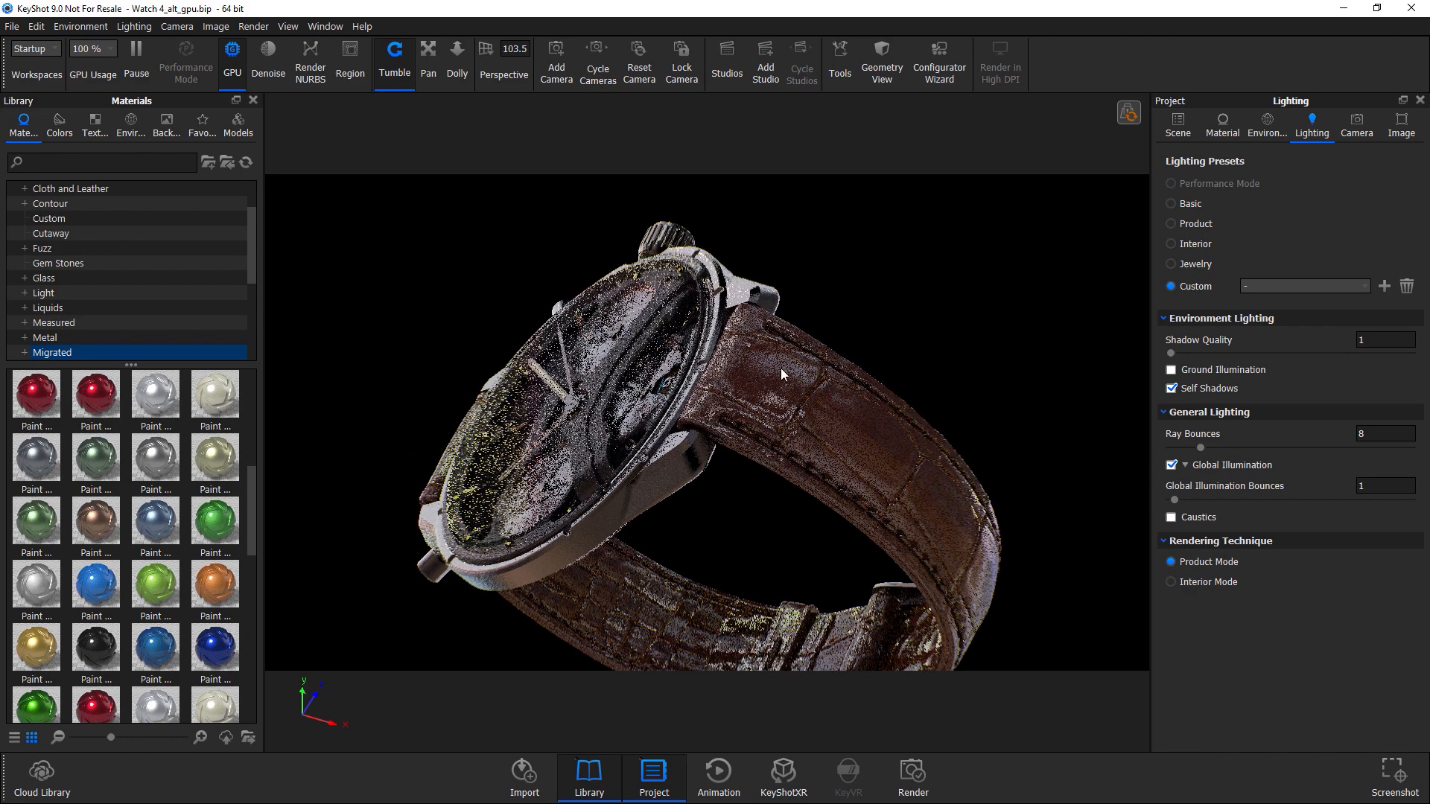
left_click_drag(724, 378, 907, 389)
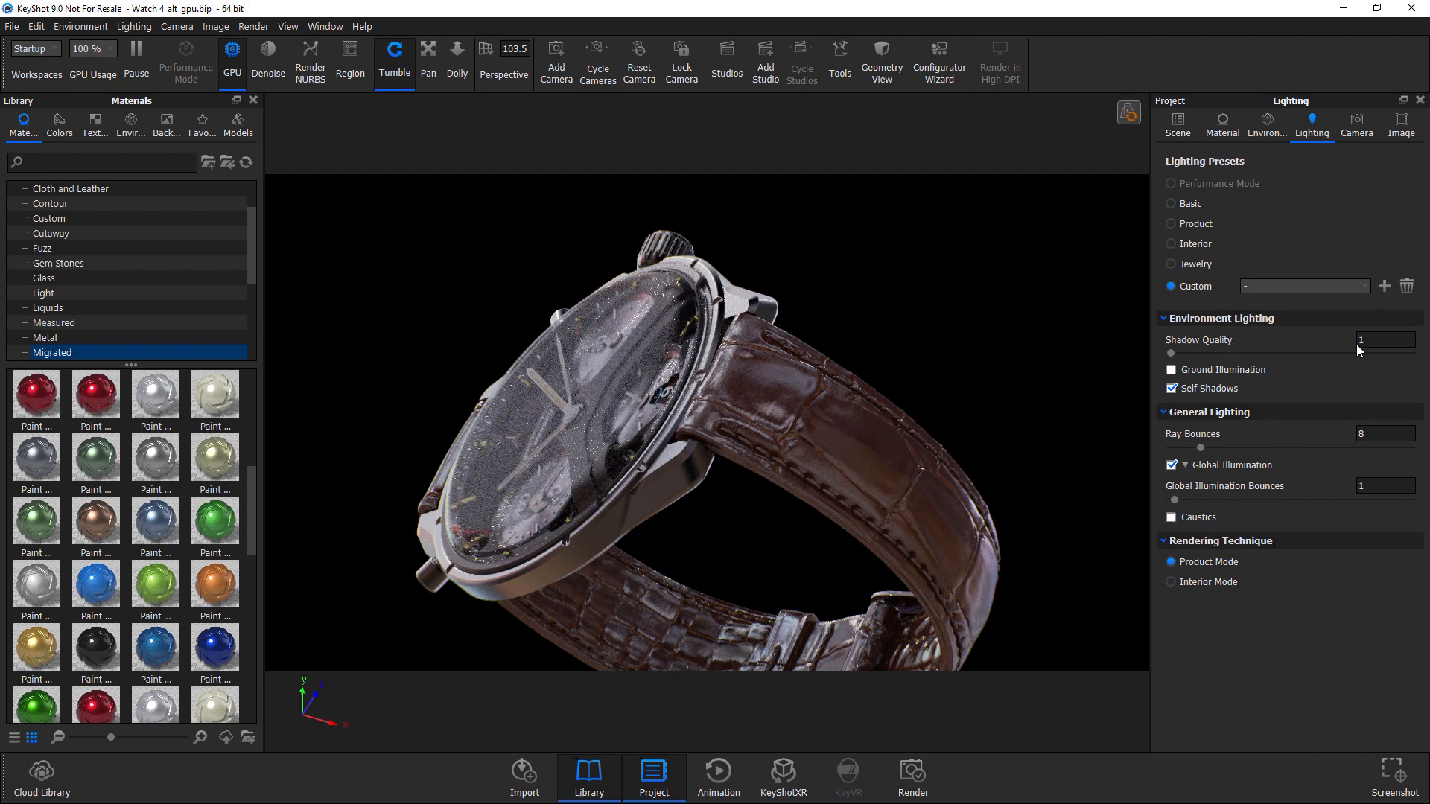
In the scene tree, make the Cube #1 part visible.
left_click(1177, 125)
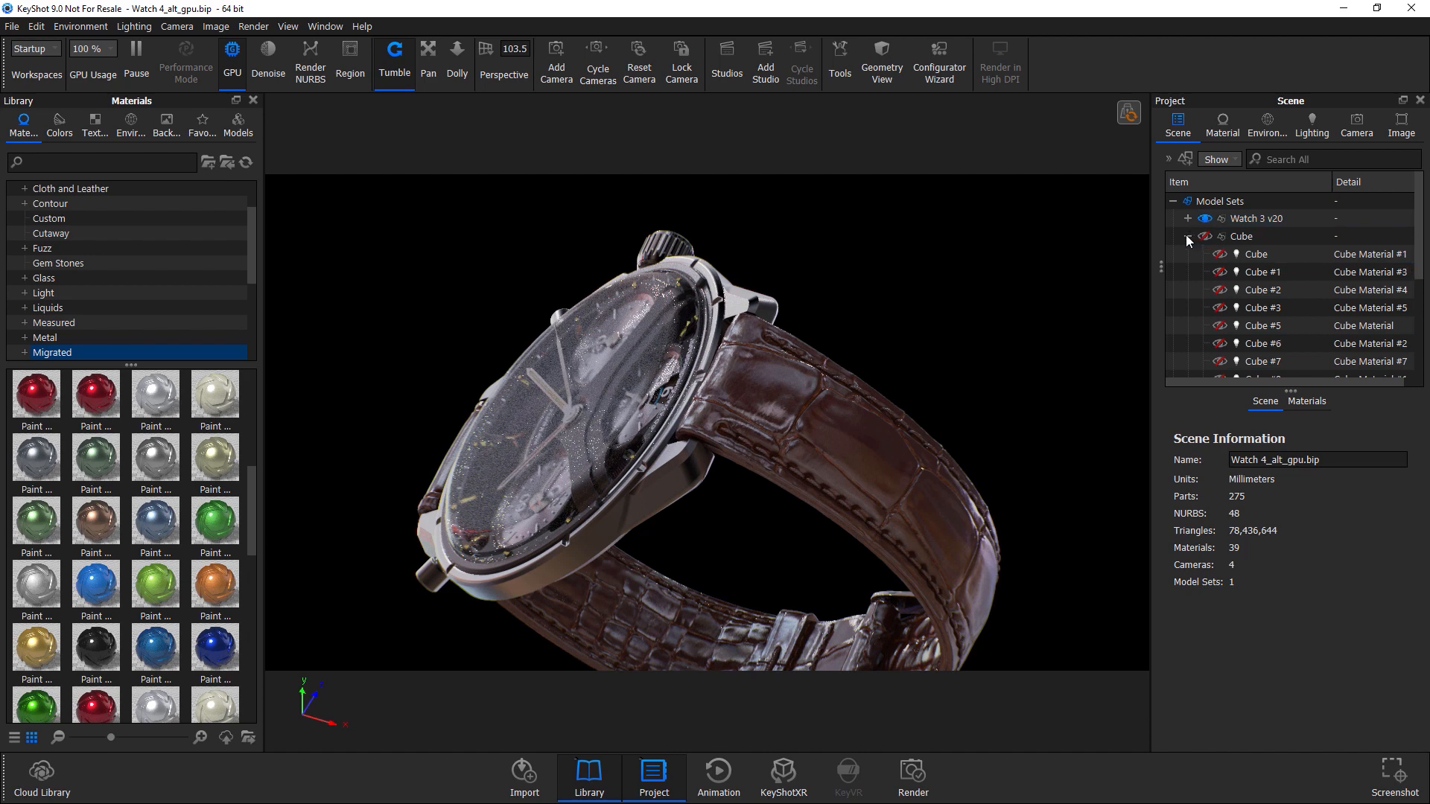
left_click(1261, 290)
right_click(889, 430)
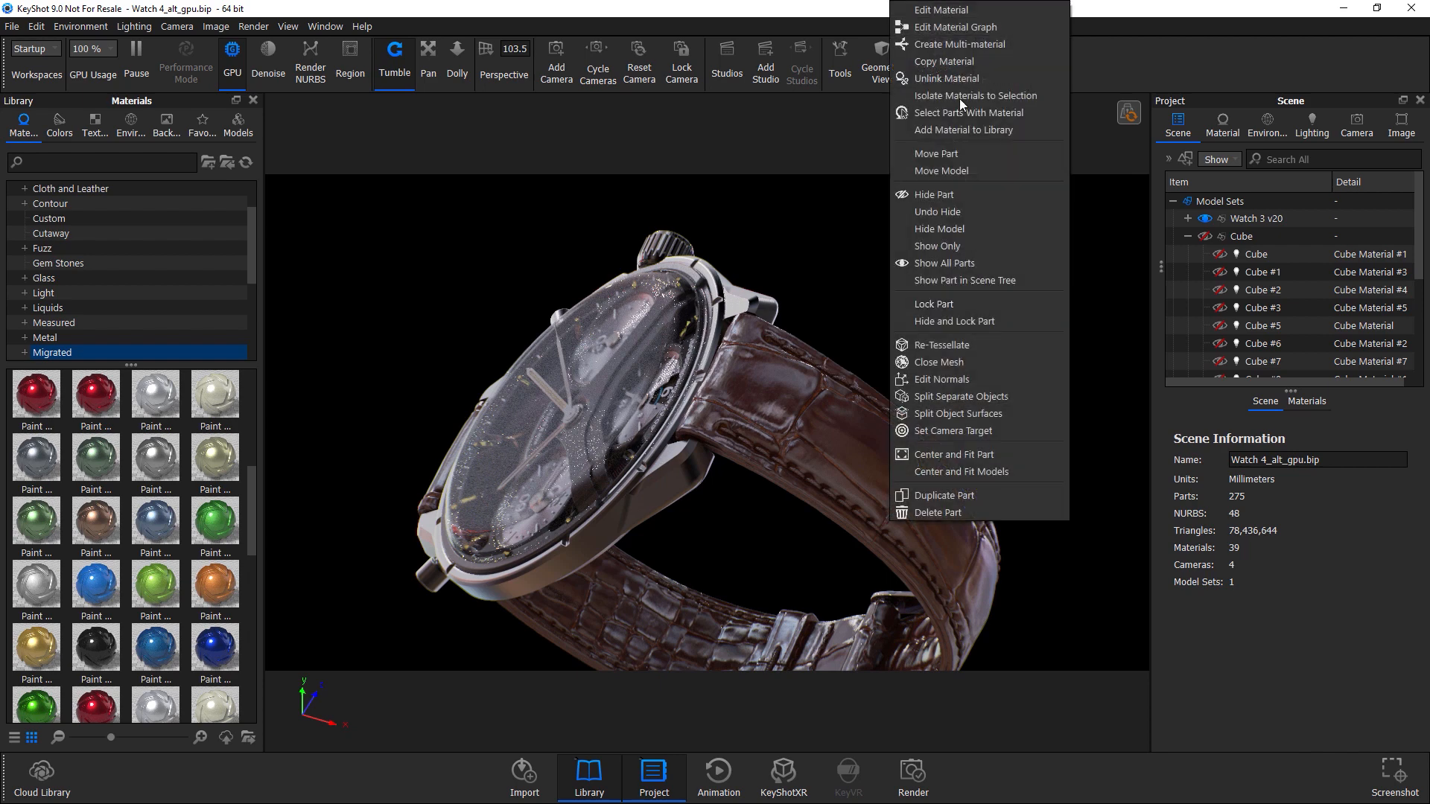
left_click(1225, 275)
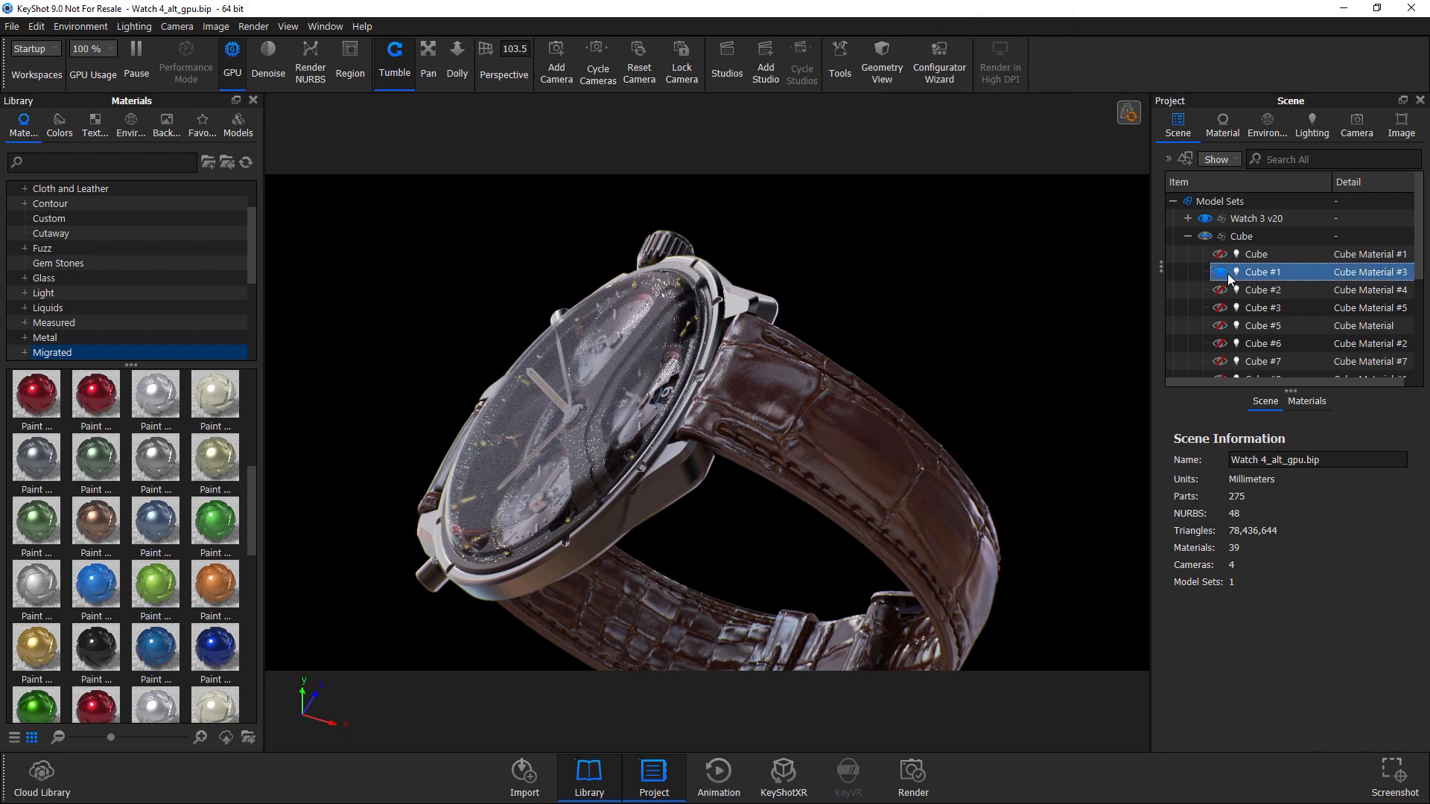
mouse_move(1218, 271)
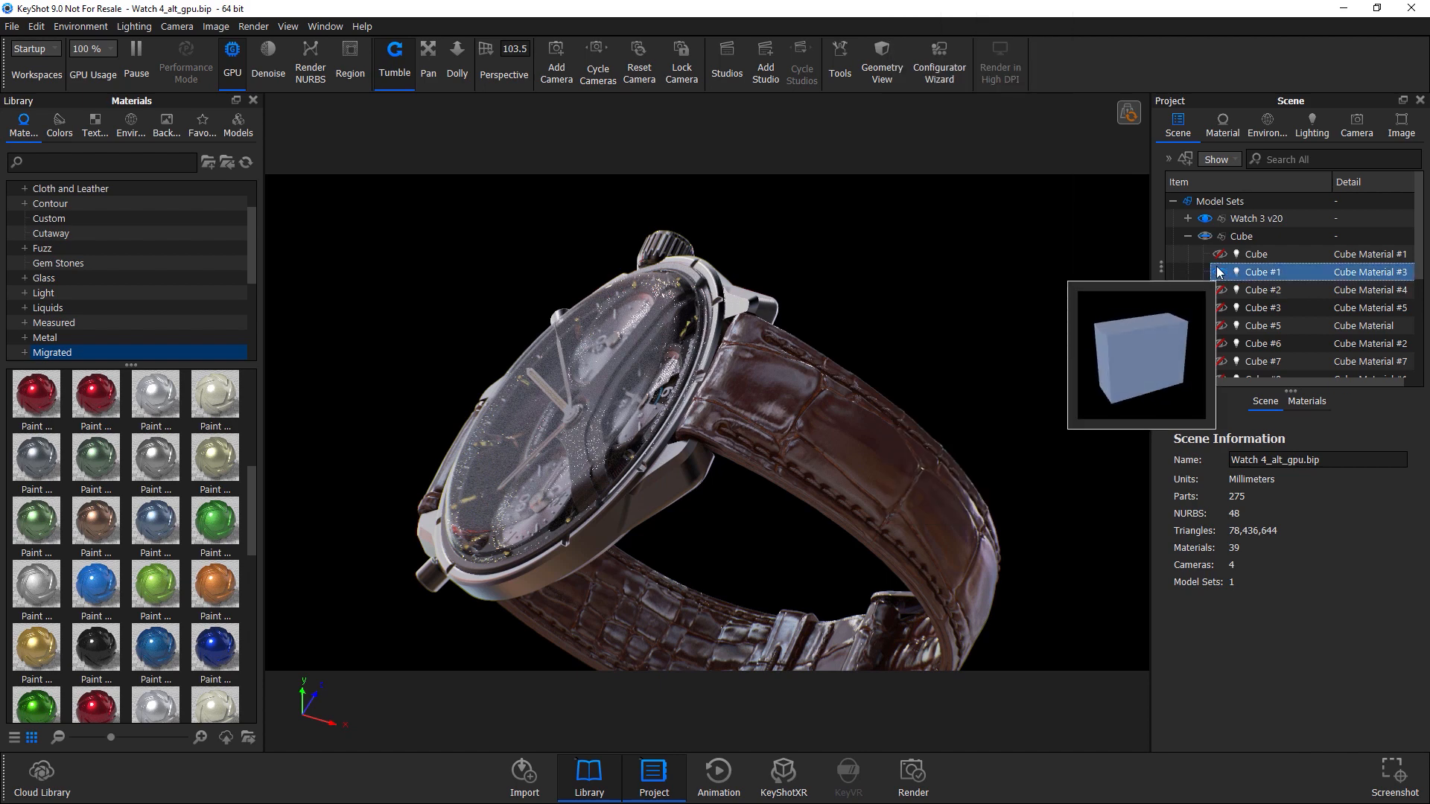
left_click(1219, 272)
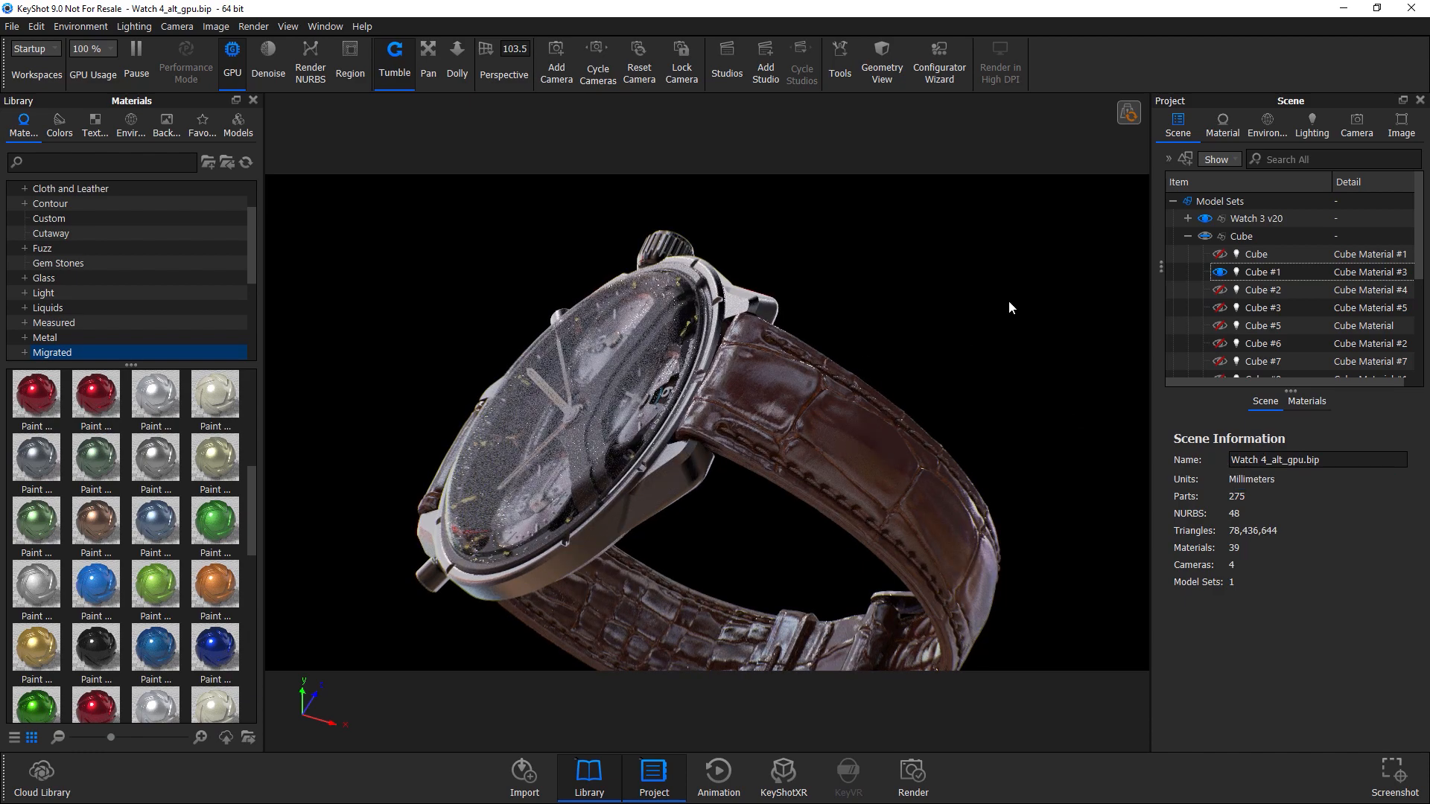
Edit the watch glass's Zinc Polished #4 material and set its roughness Samples to 2.
left_click(1390, 289)
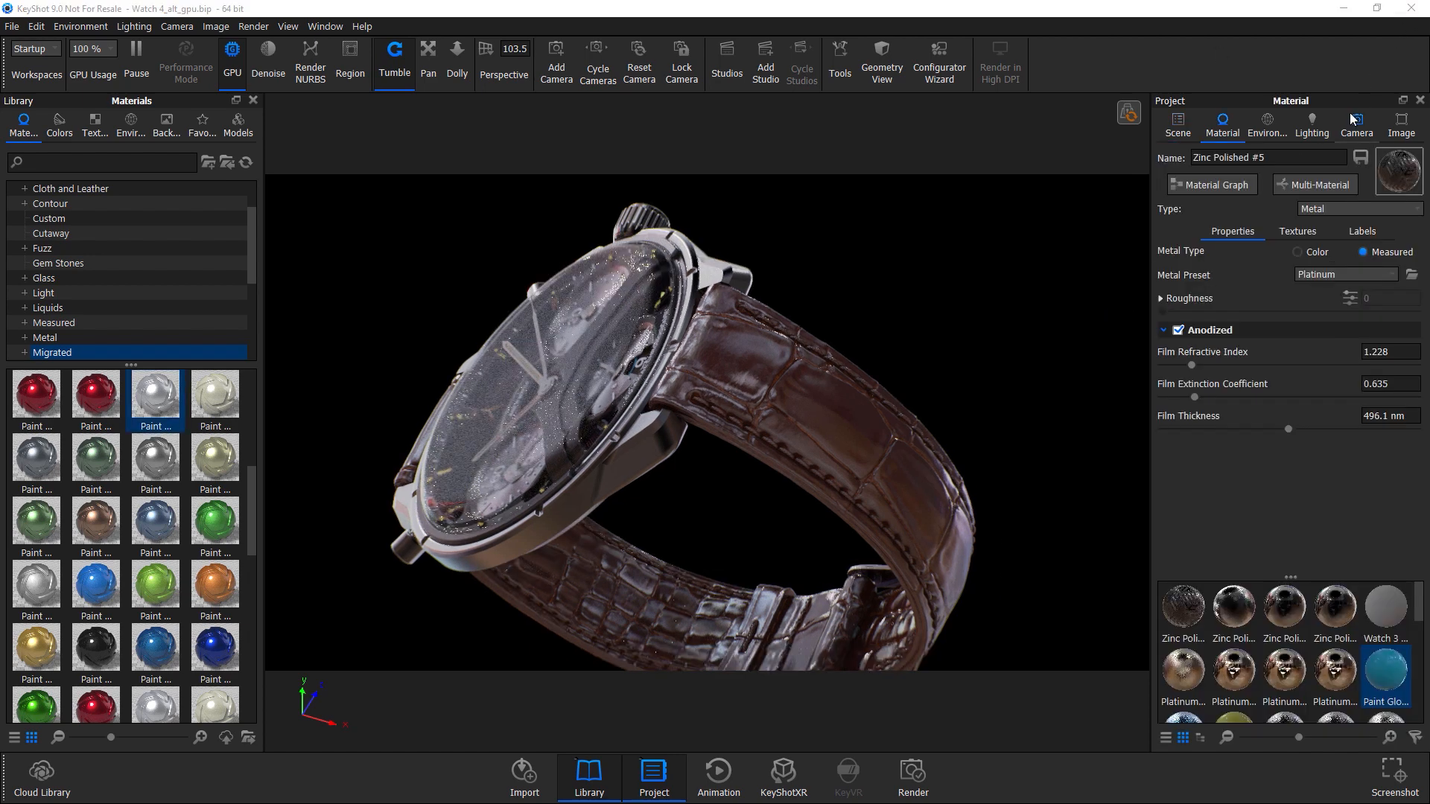
right_click(615, 459)
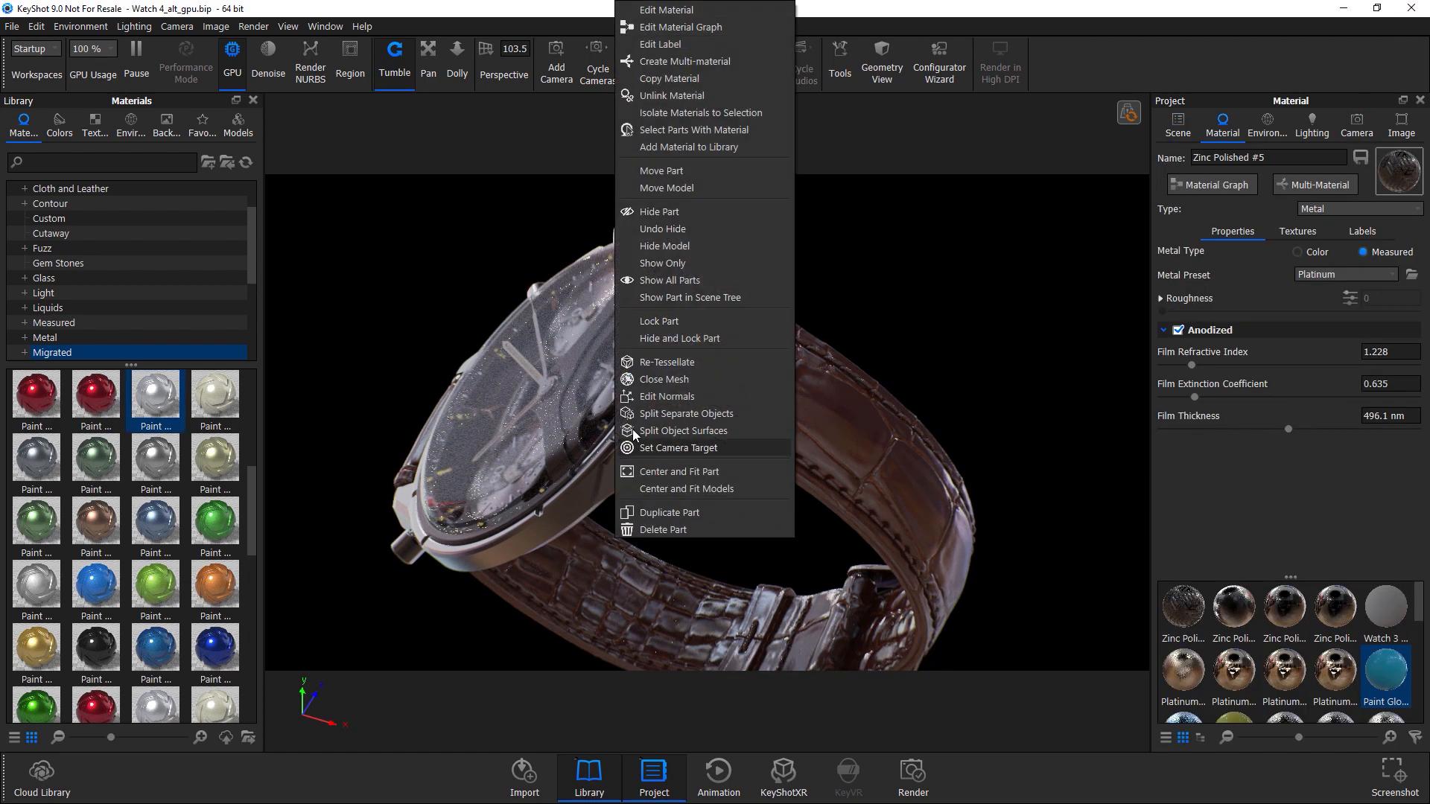
left_click(649, 10)
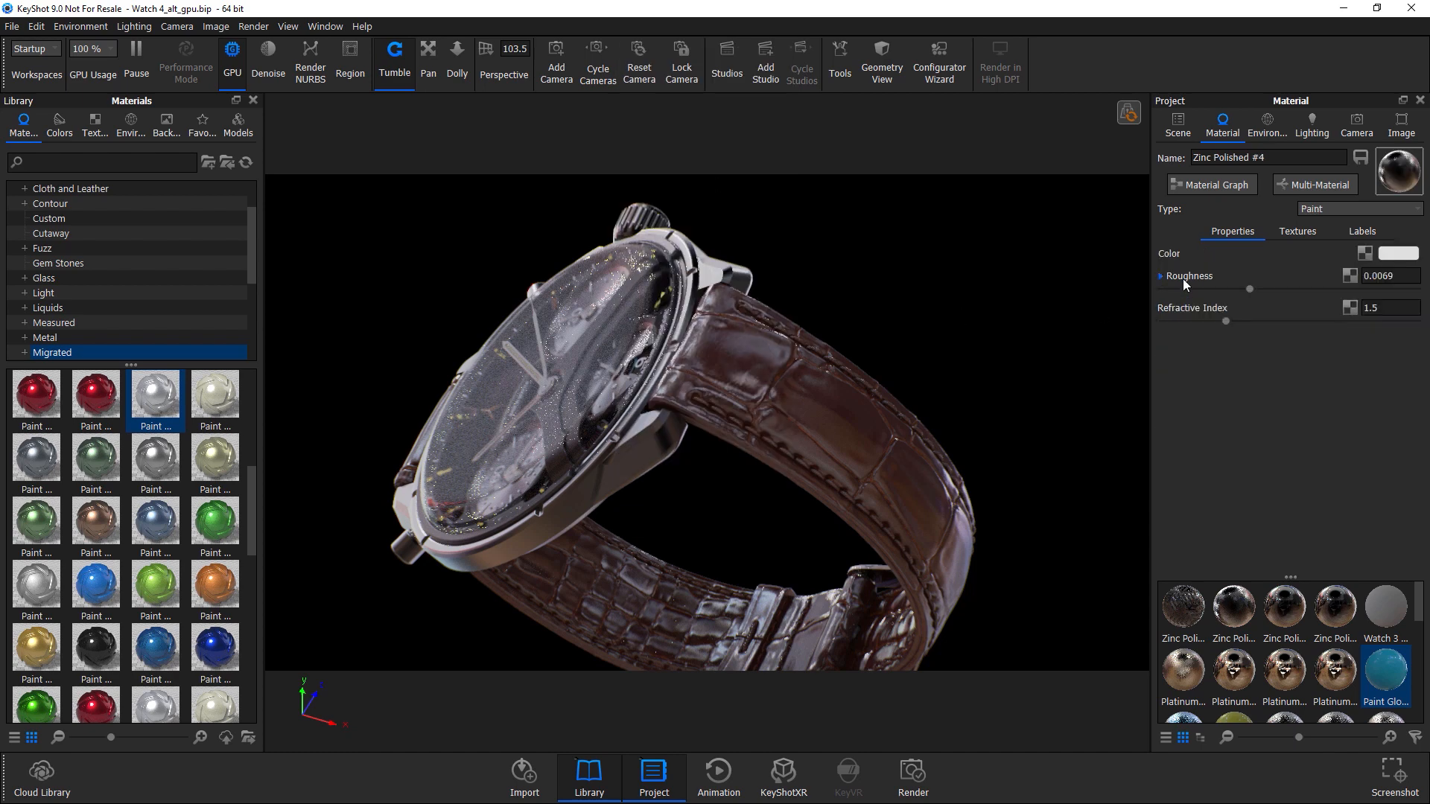
left_click(1202, 280)
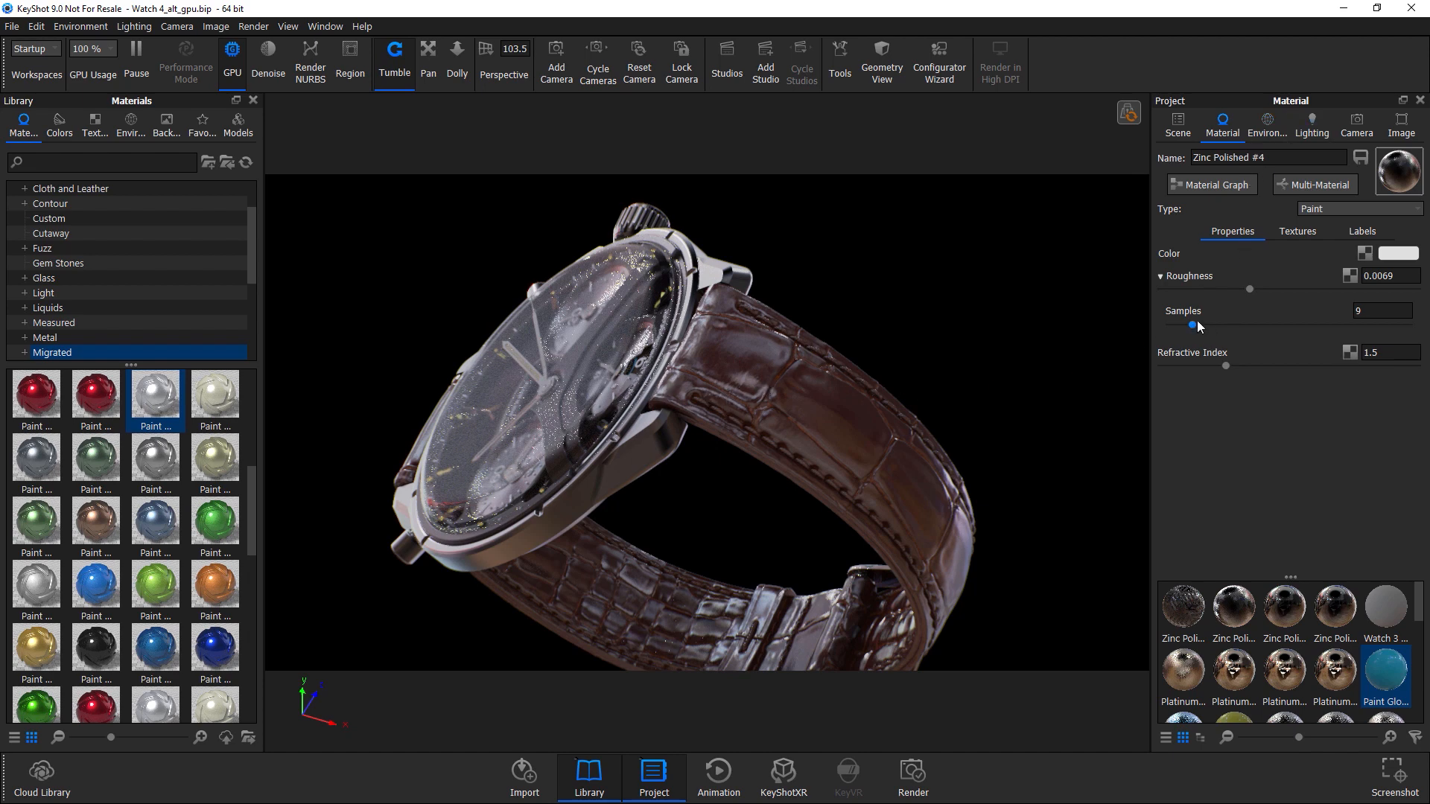
left_click(1367, 312)
left_click_drag(1367, 312, 1274, 302)
type("1")
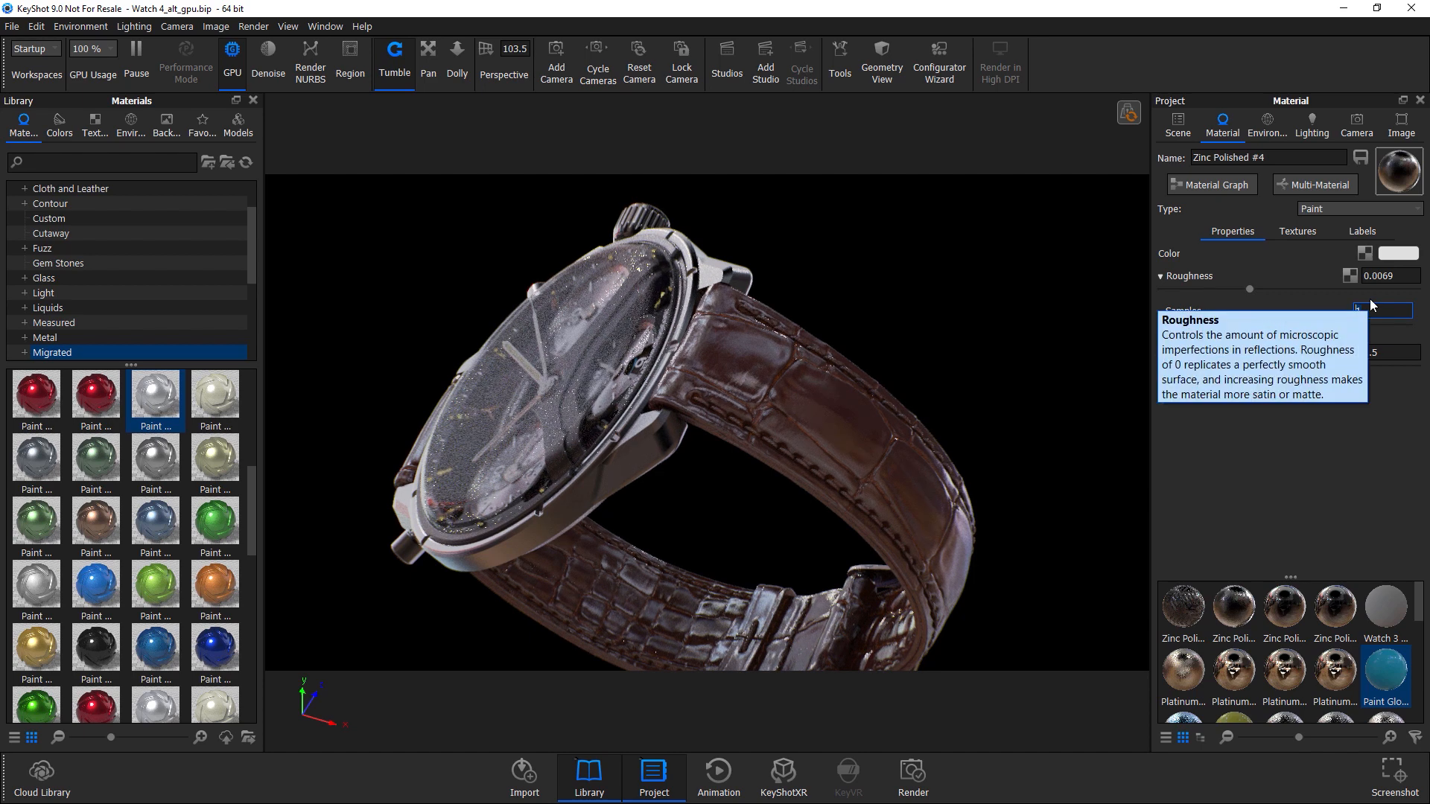
type("2")
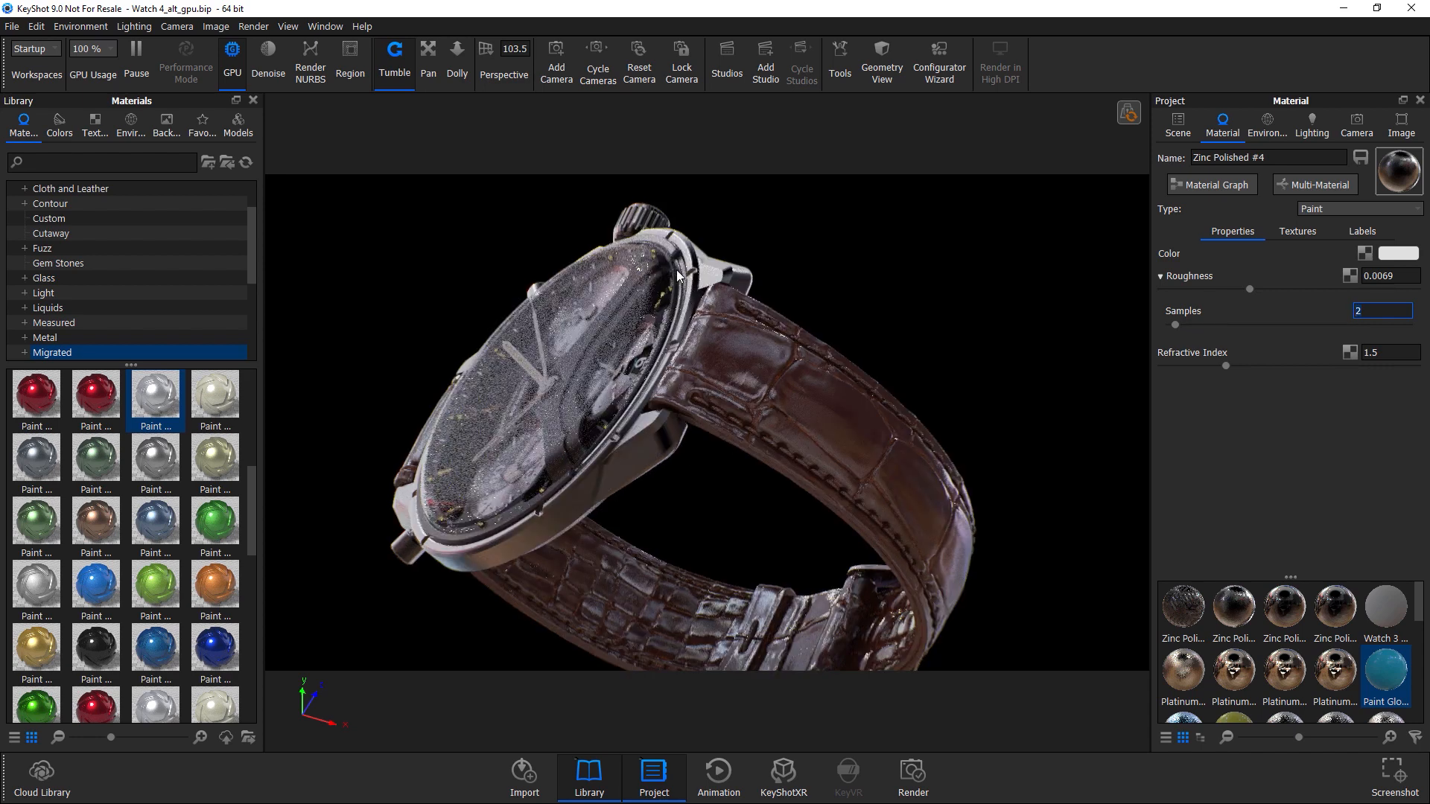
Open the strap's Custom leather #2 material in the Material Graph.
right_click(620, 308)
right_click(829, 436)
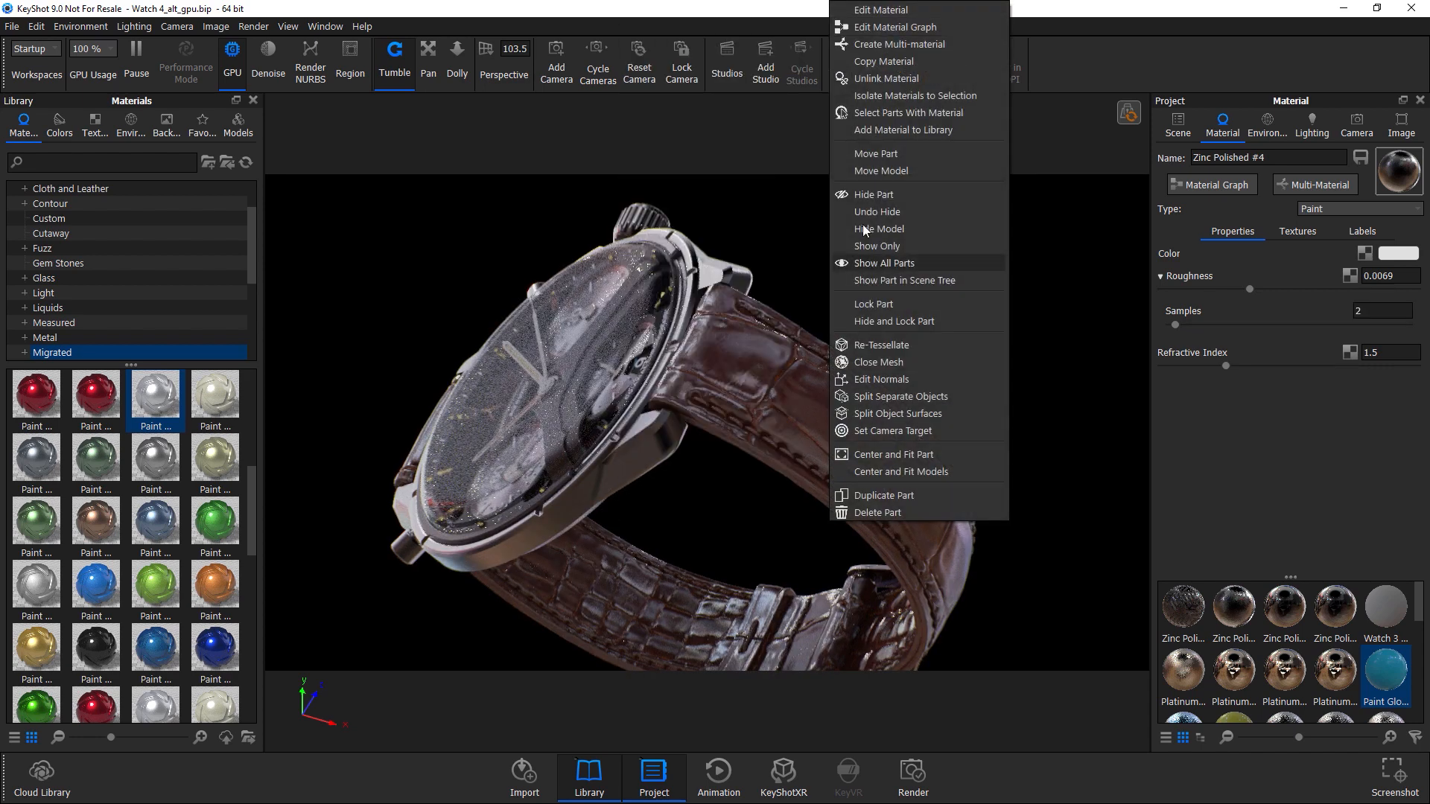
left_click(872, 10)
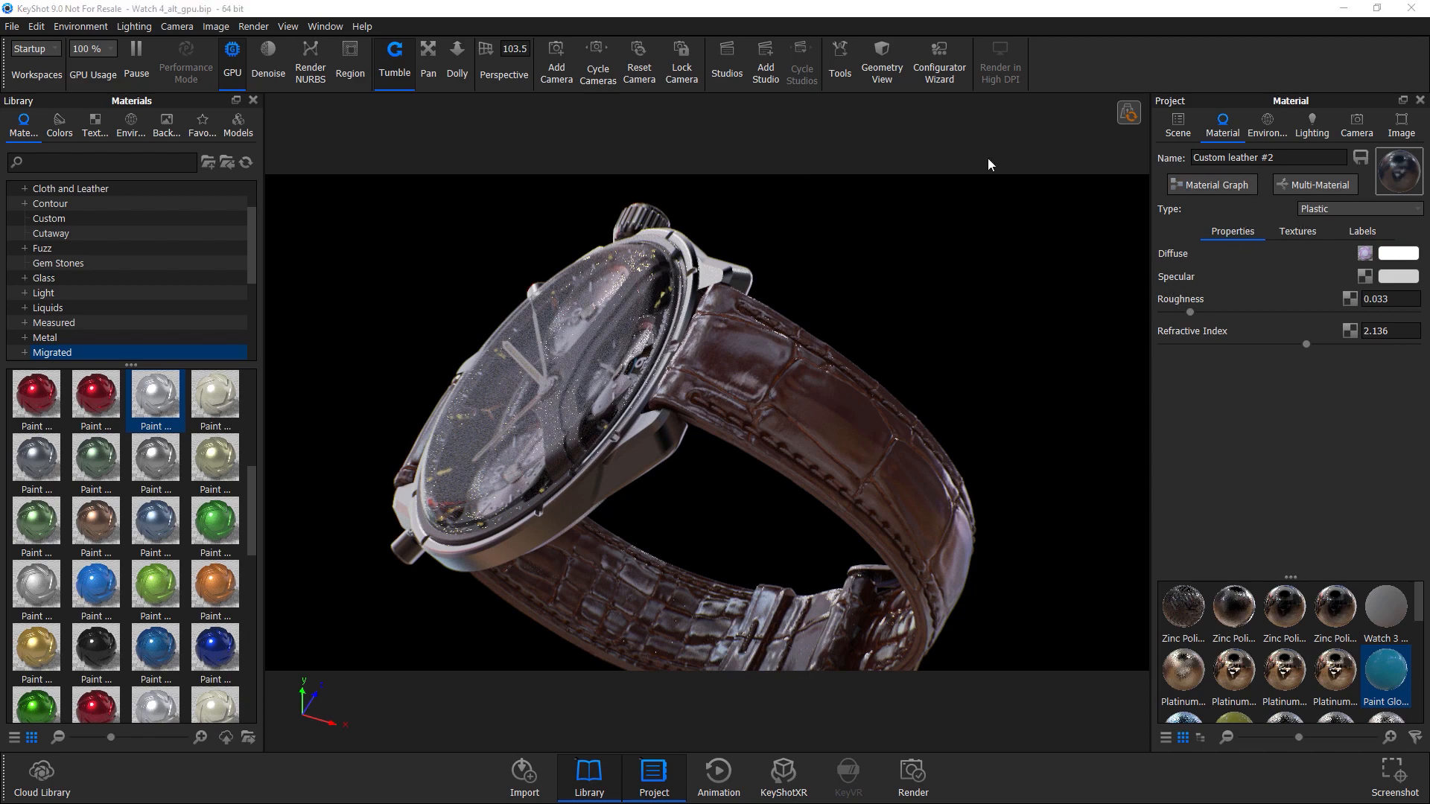
left_click(1212, 185)
left_click_drag(973, 166, 555, 198)
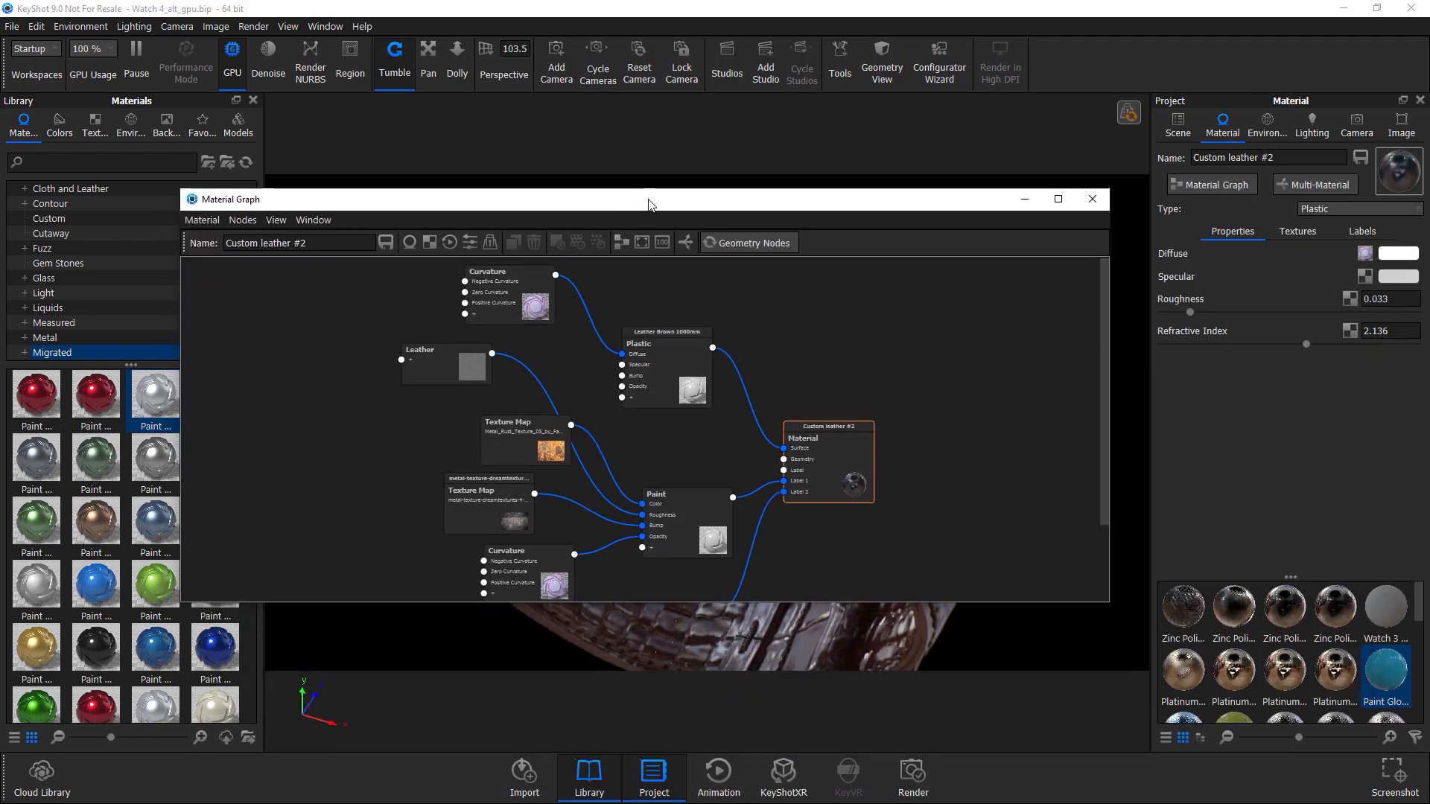
Select the Paint node in the graph and set its roughness Samples to 2.
right_click(833, 456)
double_click(673, 363)
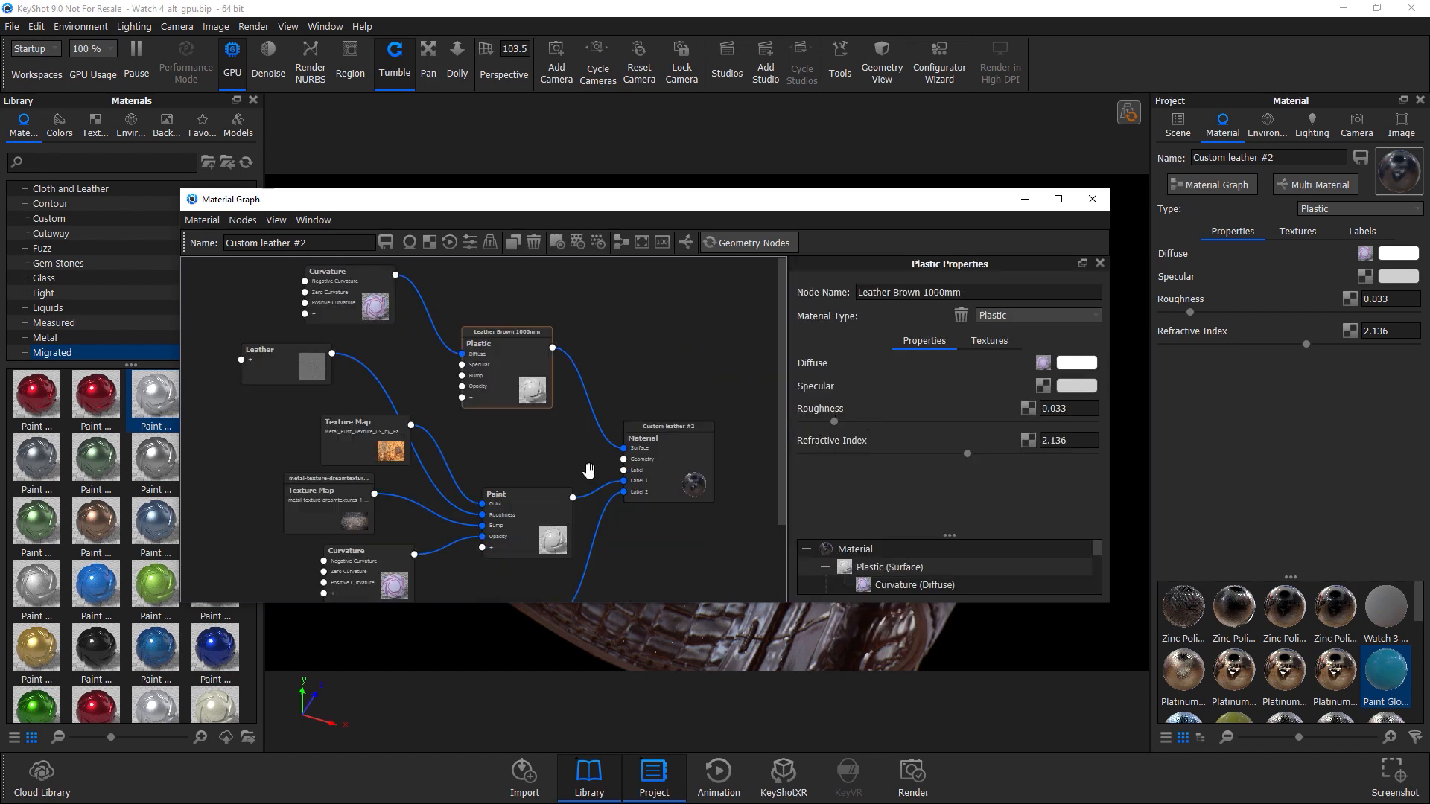
left_click(551, 516)
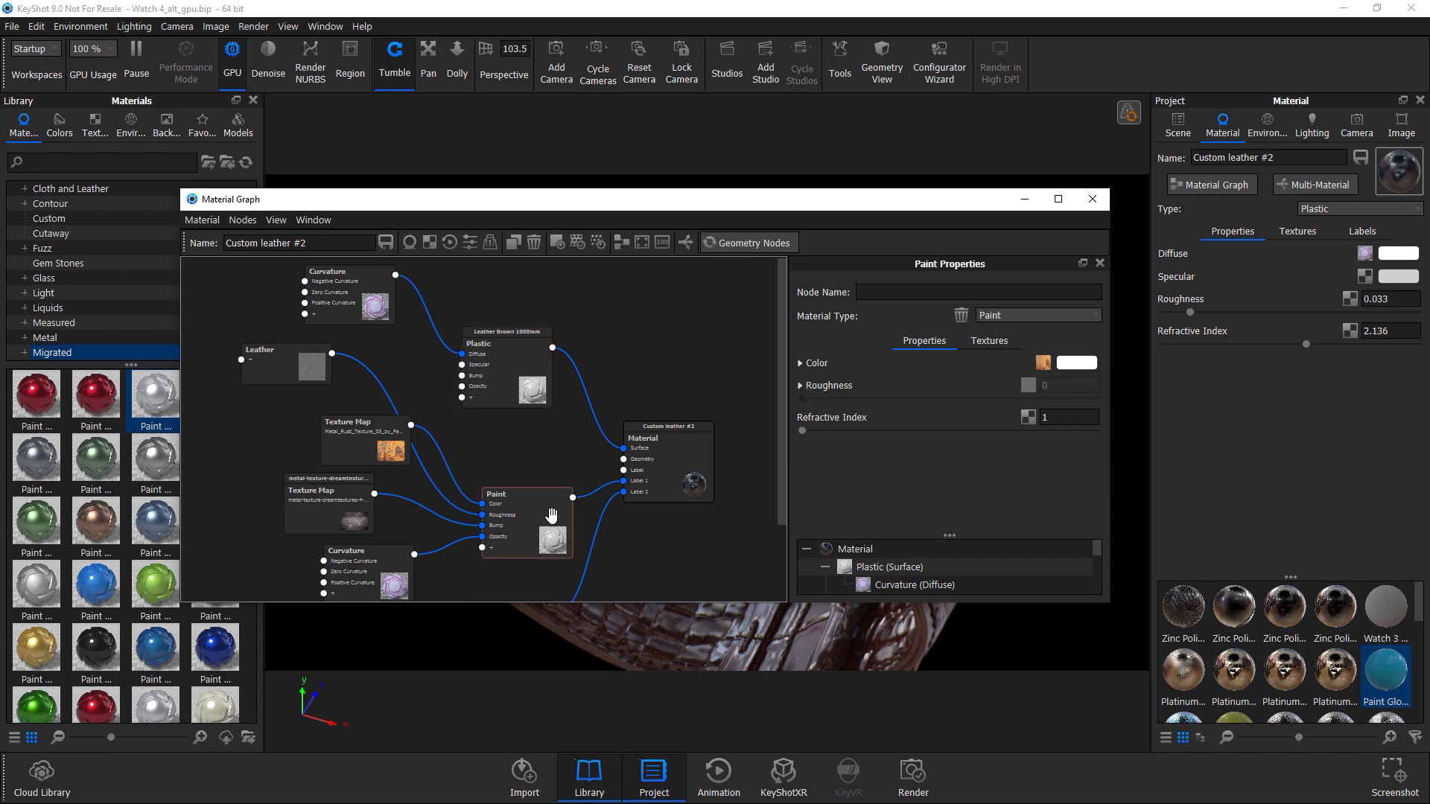
left_click(821, 387)
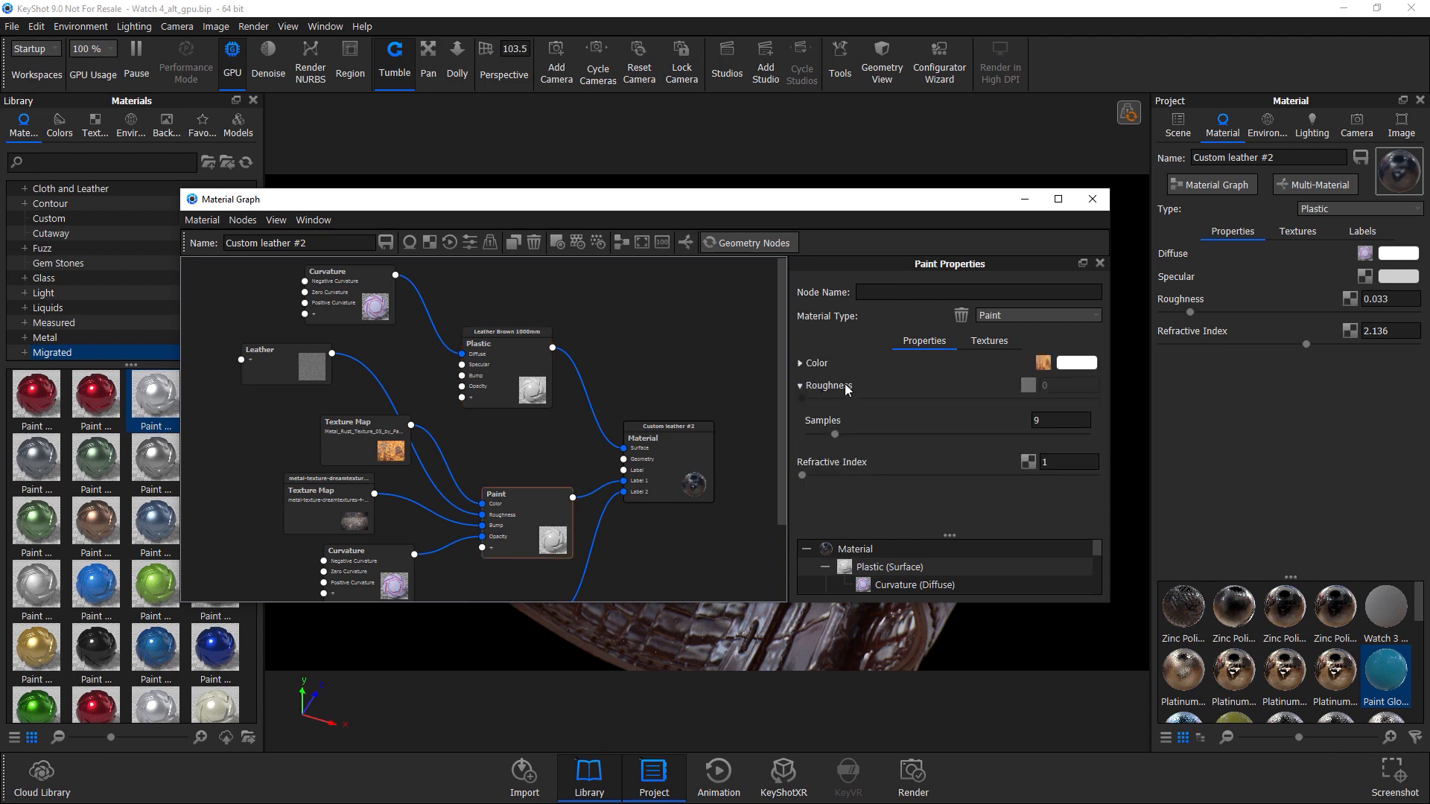
left_click_drag(835, 435, 815, 438)
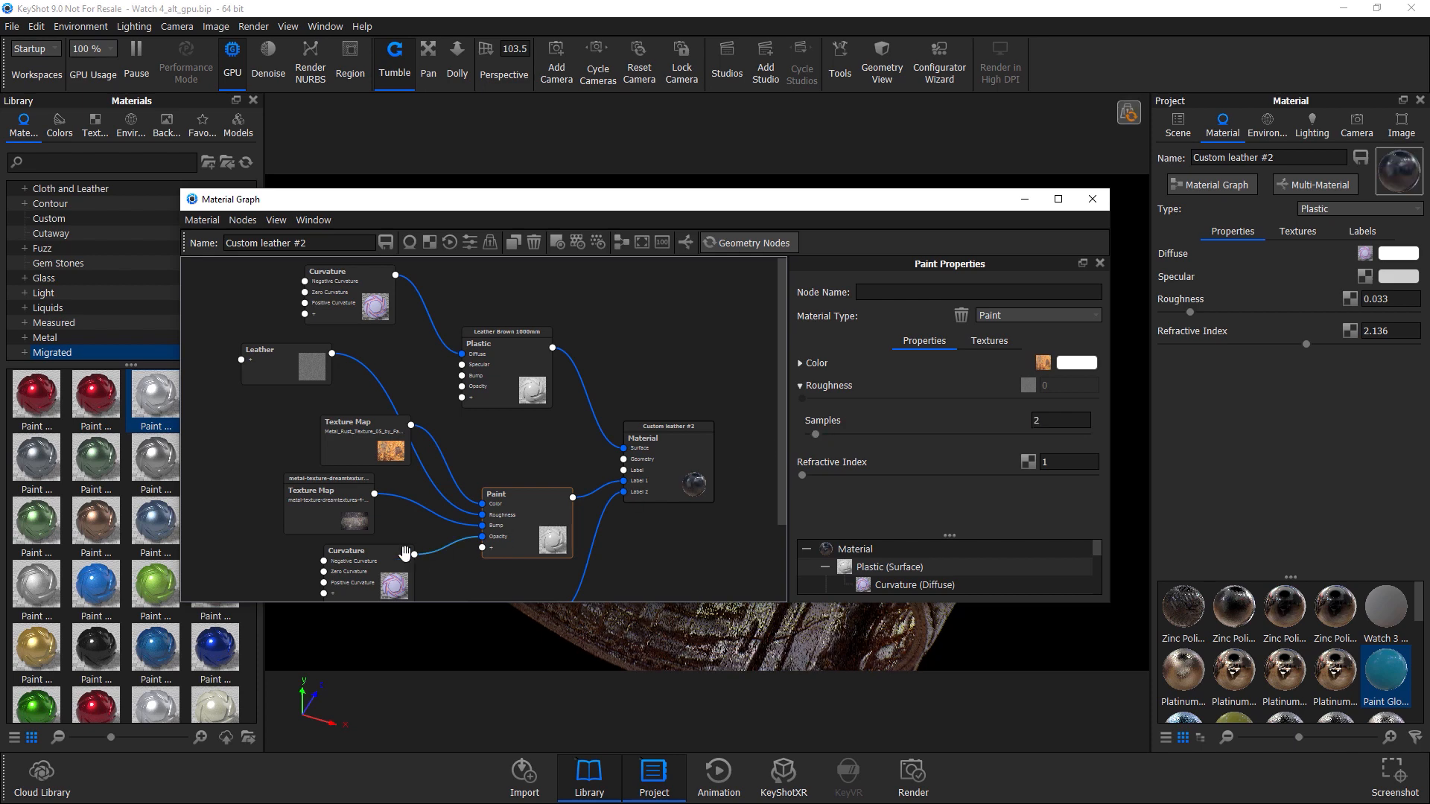
Inspect the Curvature, Texture Map and Leather nodes' properties, close the Material Graph and orbit around the watch to review it.
left_click(374, 567)
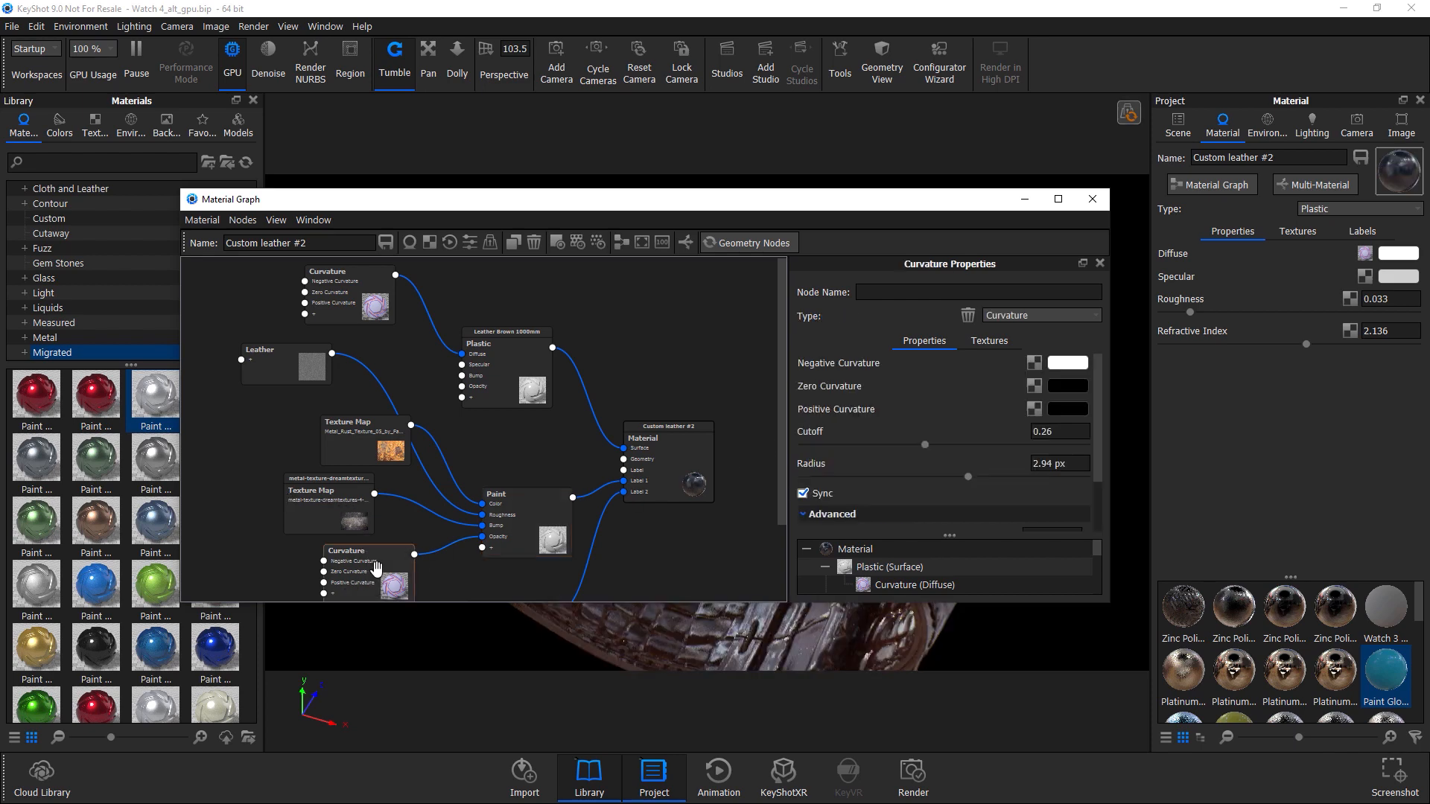
left_click(337, 485)
left_click(388, 438)
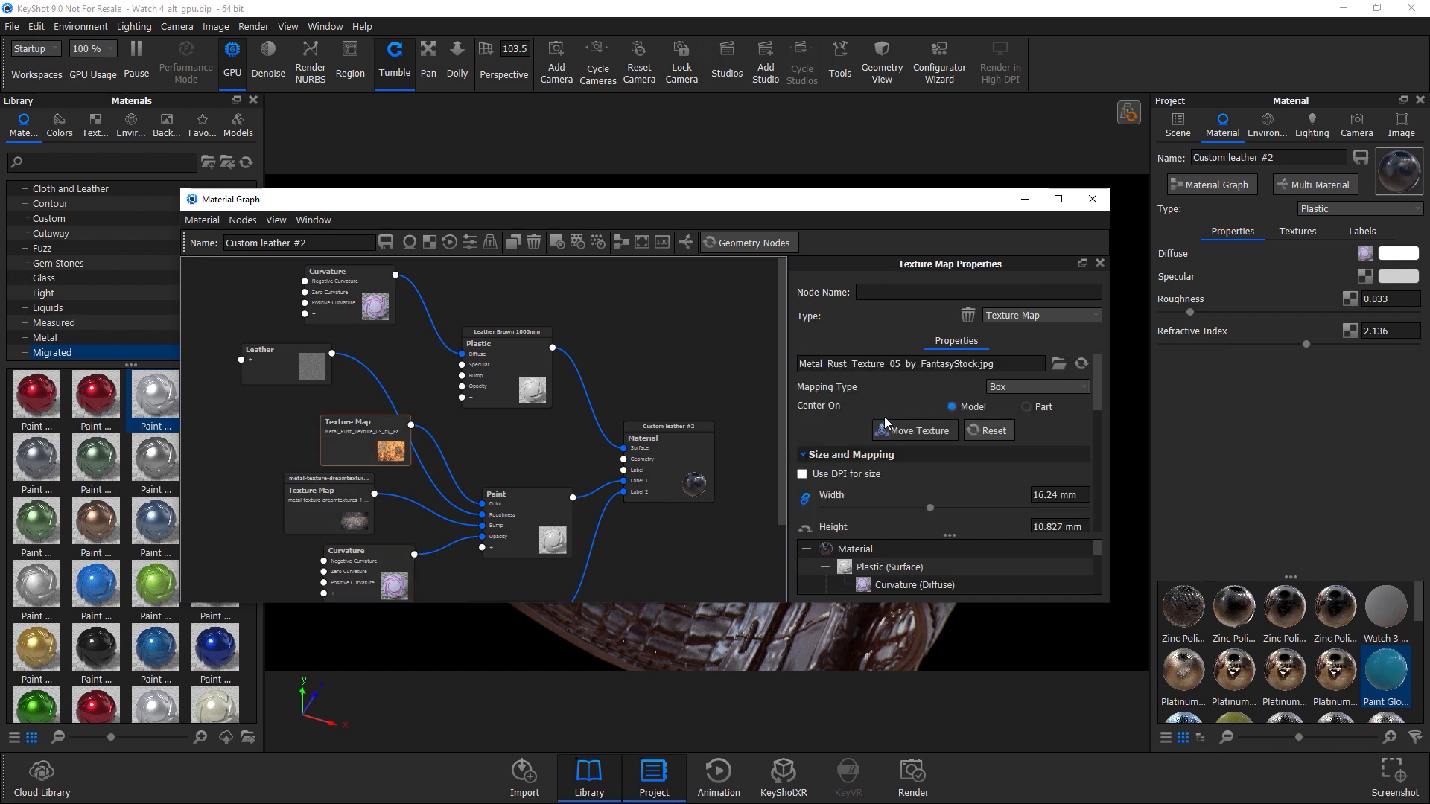
left_click(312, 353)
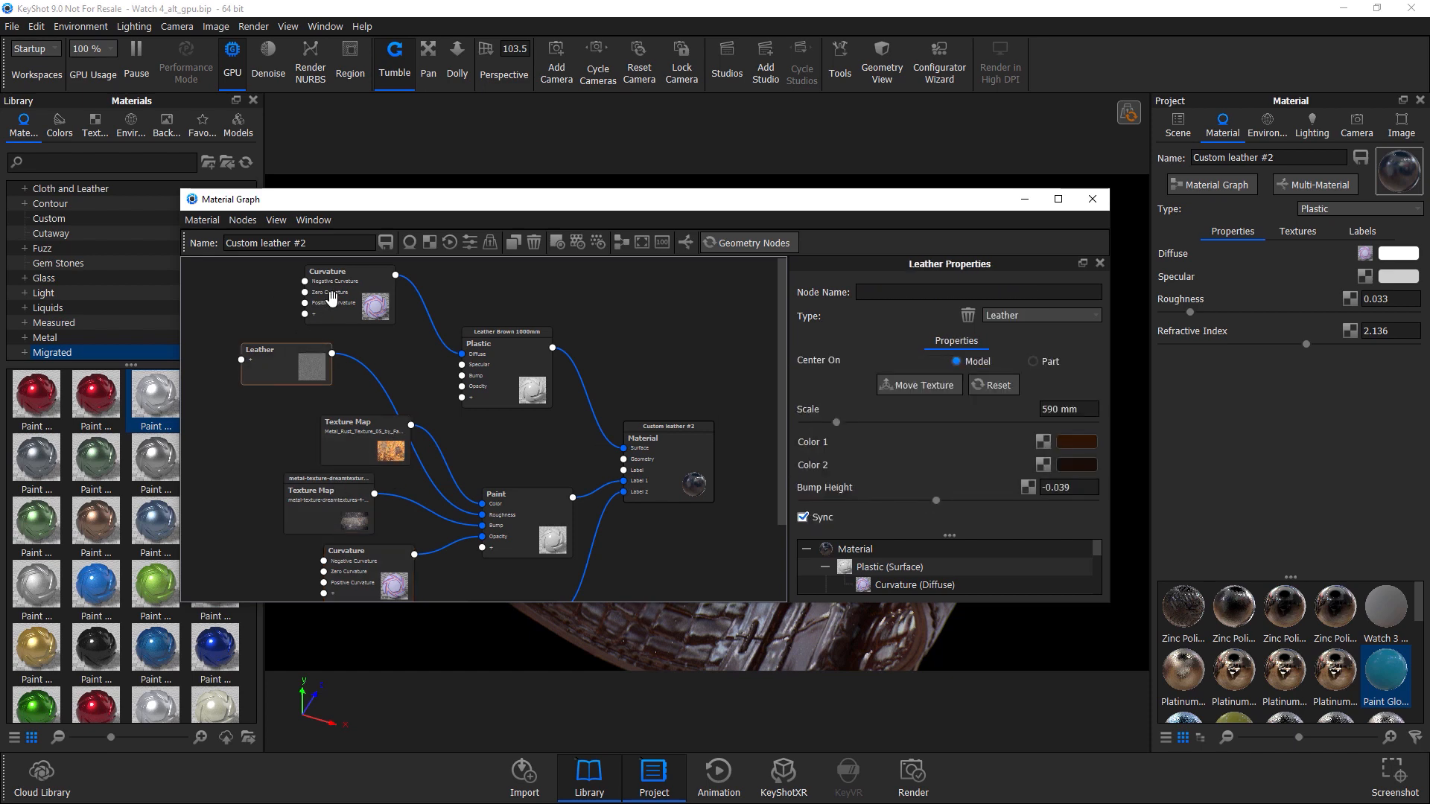
left_click(331, 298)
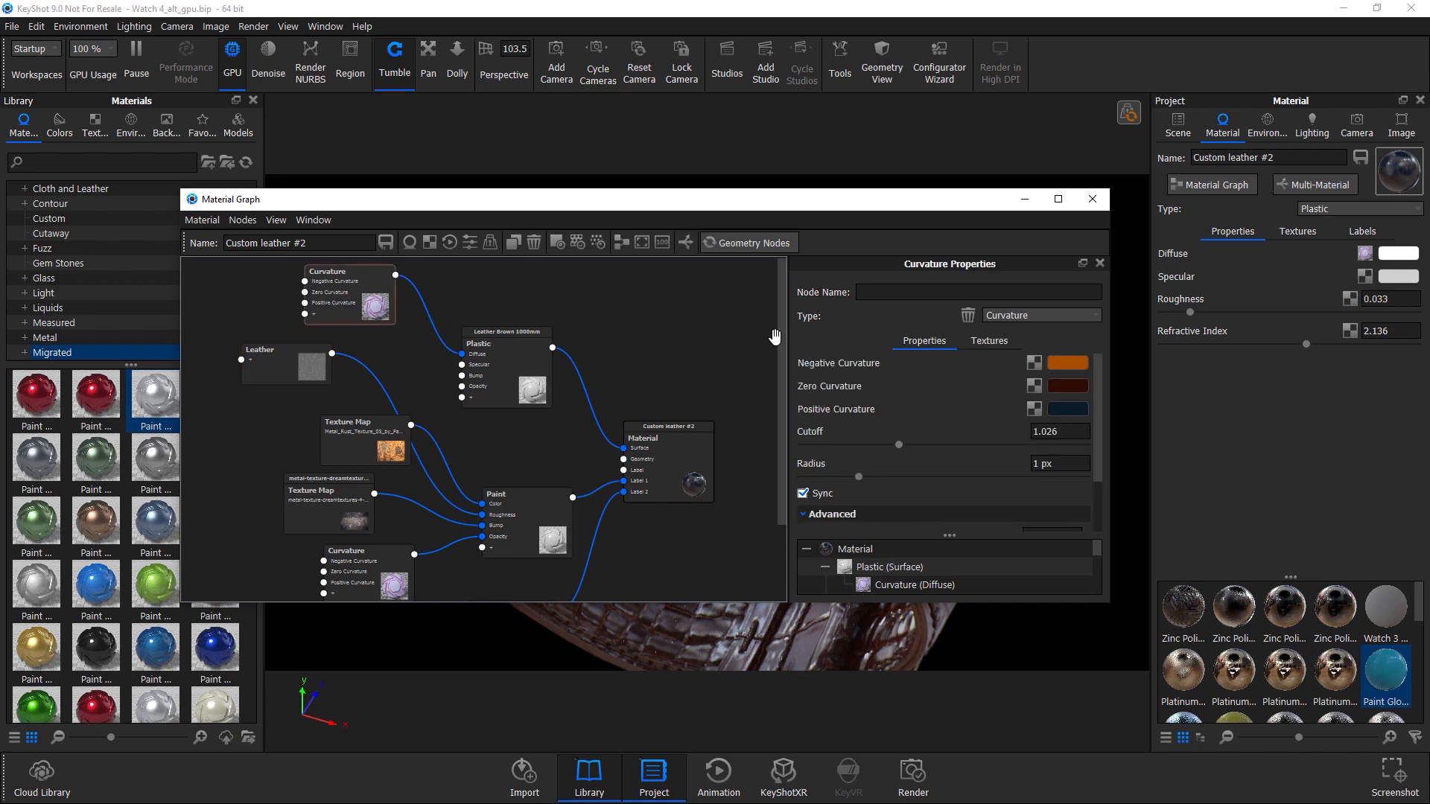
scroll(958, 394, "down", 2)
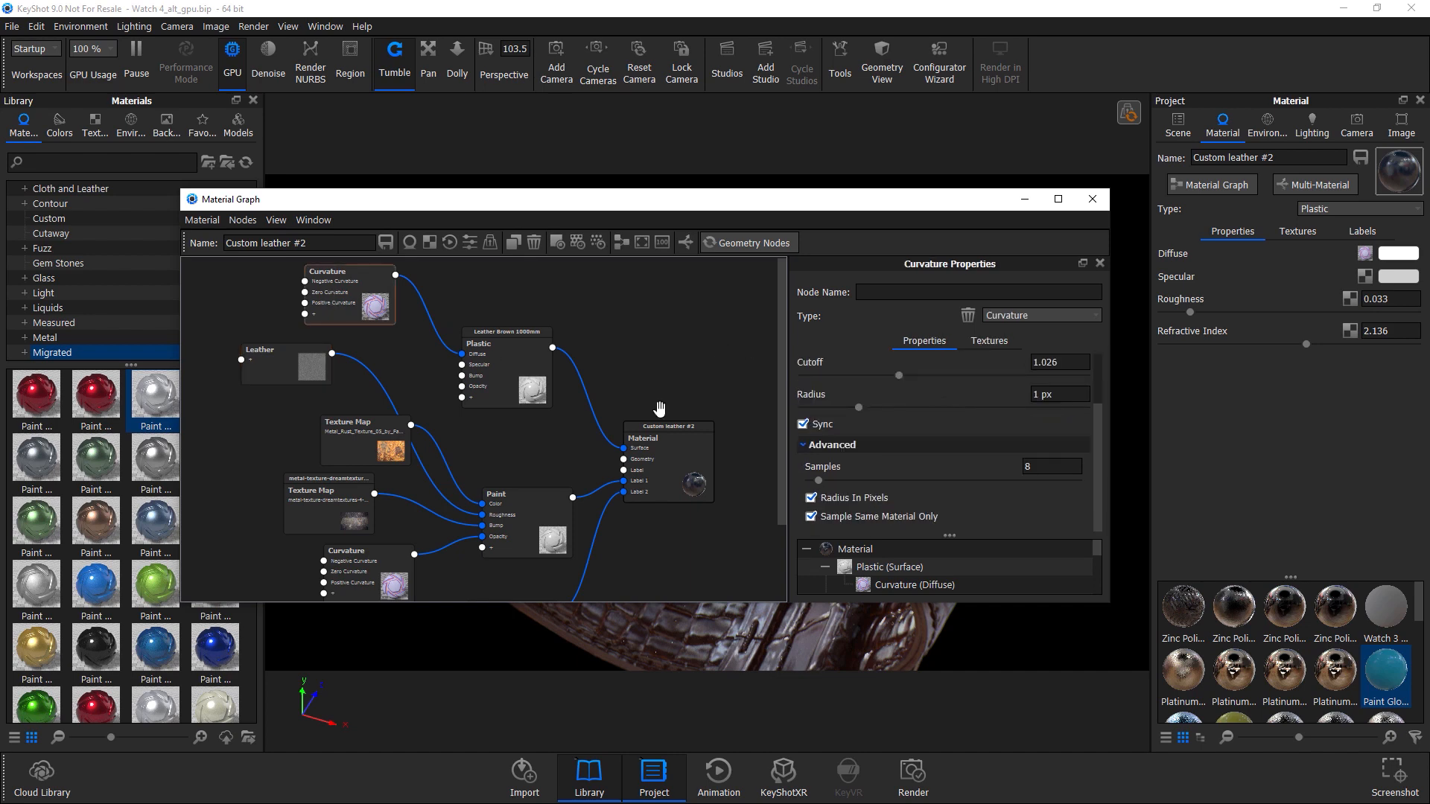
left_click(1093, 199)
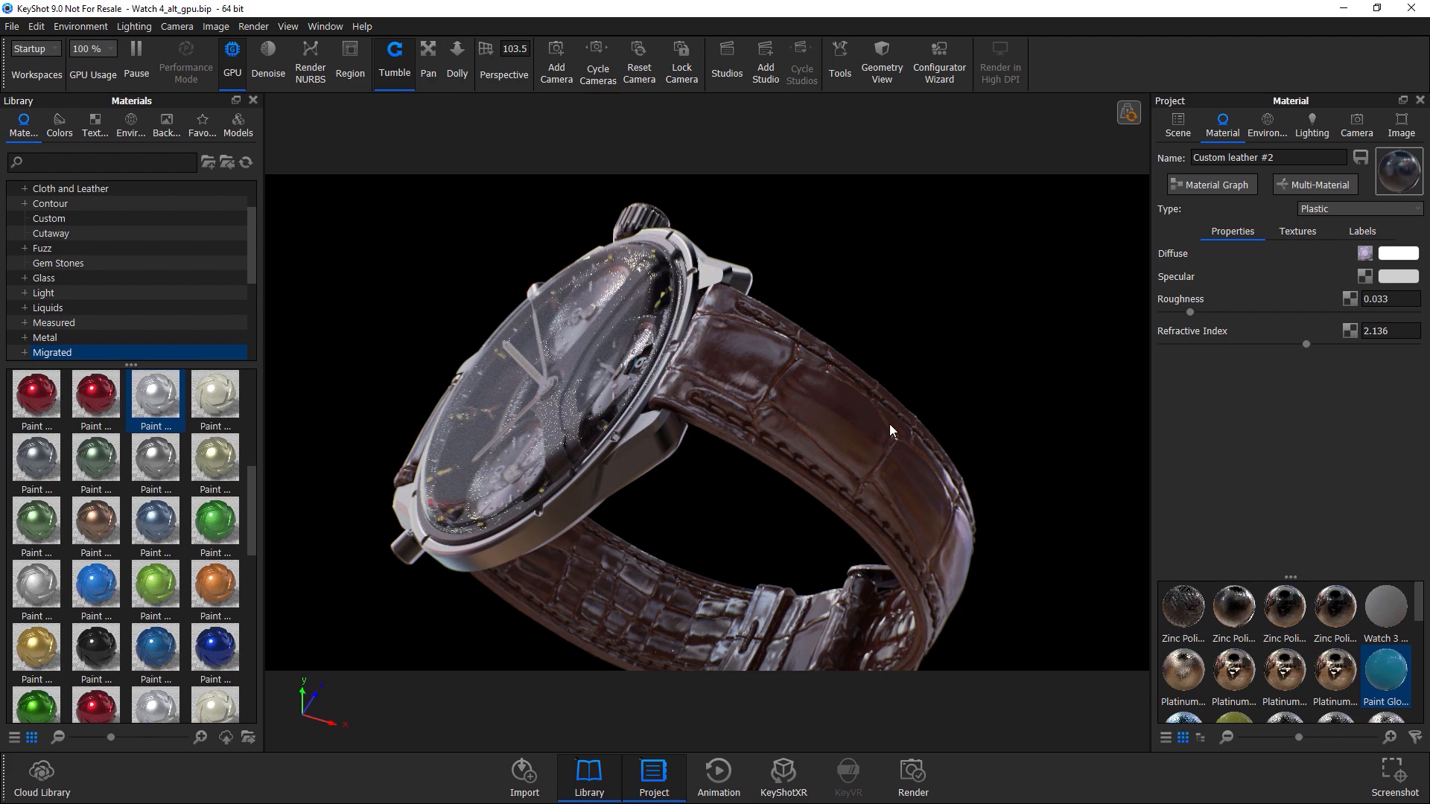
mouse_move(874, 444)
left_mouse_down()
mouse_move(740, 472)
mouse_move(987, 467)
mouse_move(896, 457)
left_mouse_up()
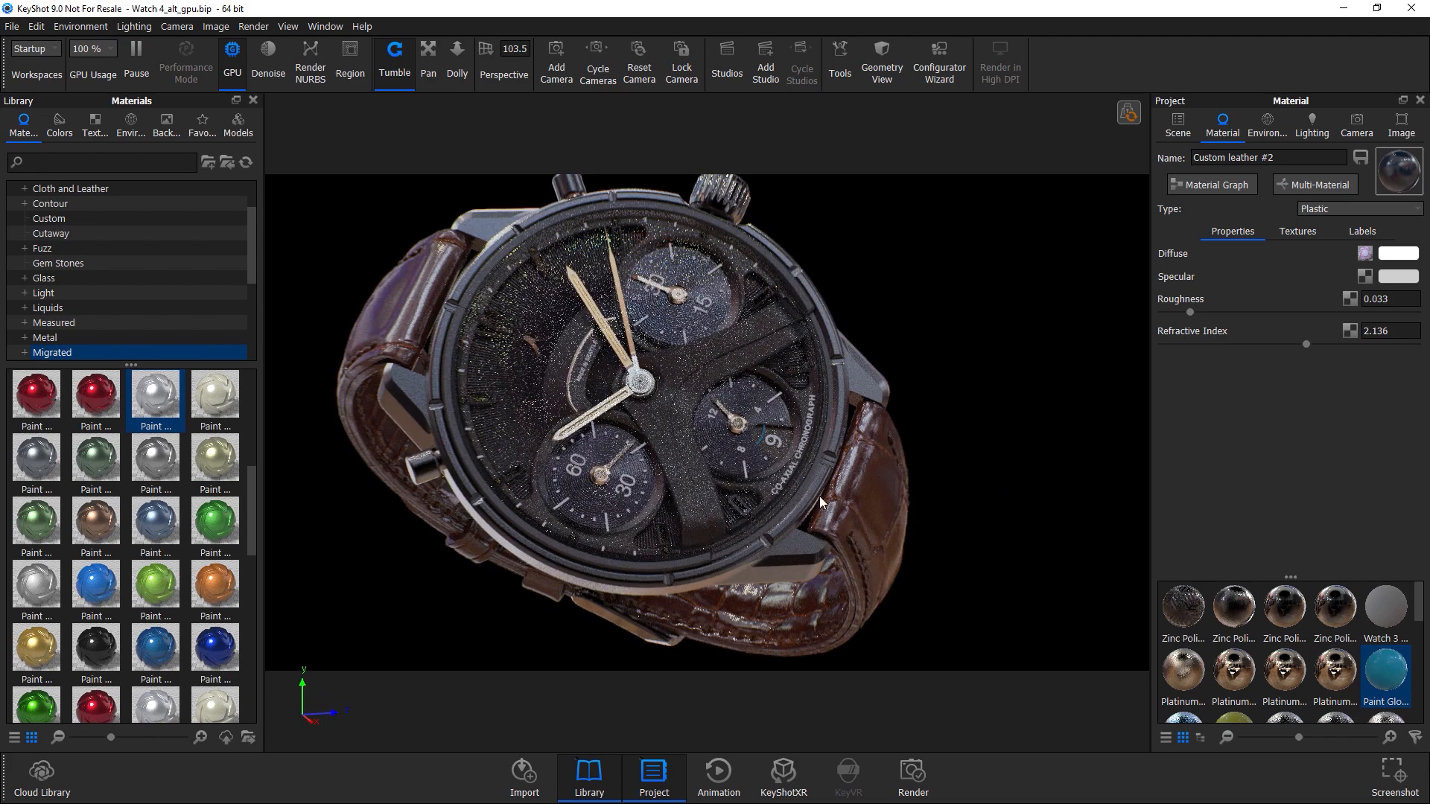
left_click_drag(847, 432, 762, 408)
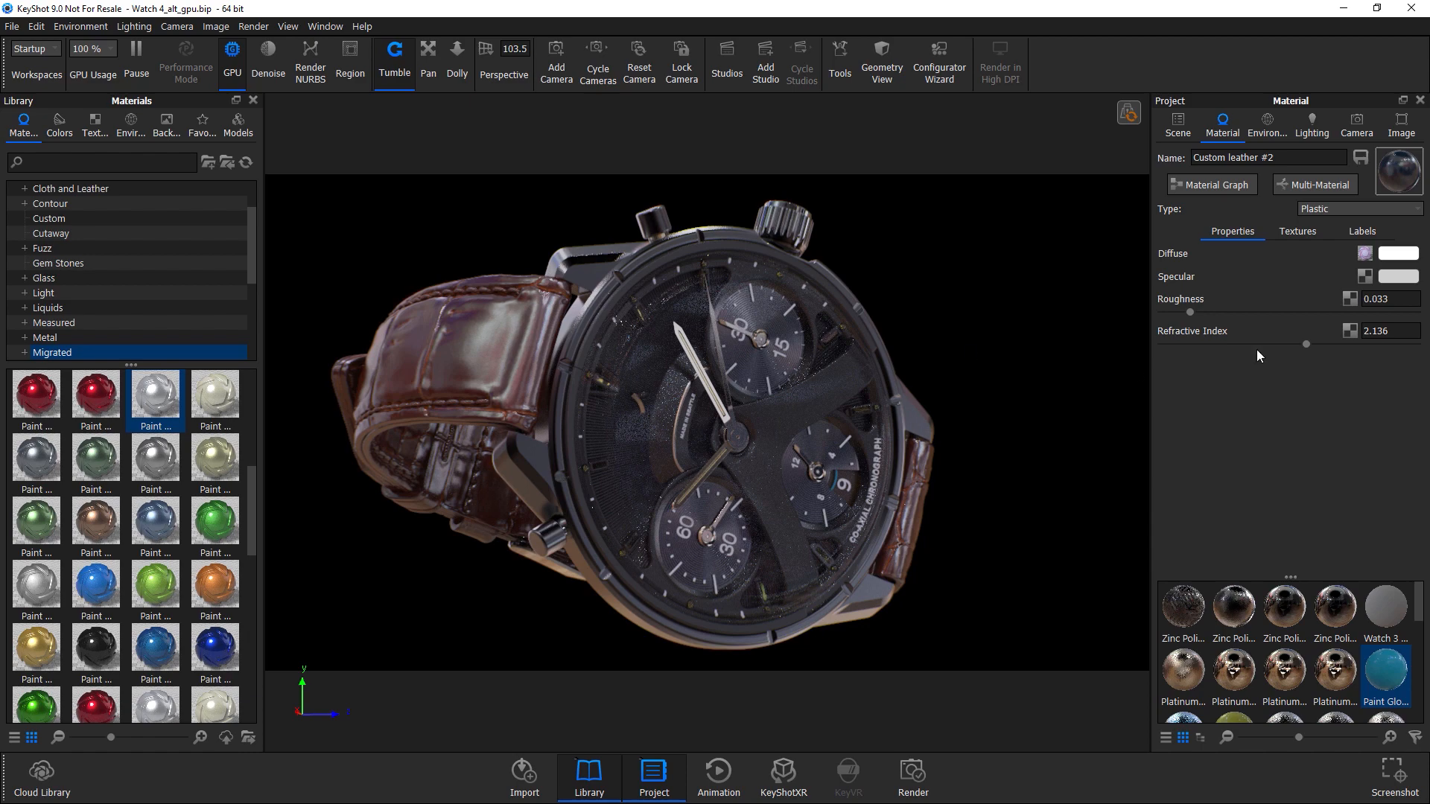
Review the lighting and environment settings of the new empty scene.
left_click(1309, 131)
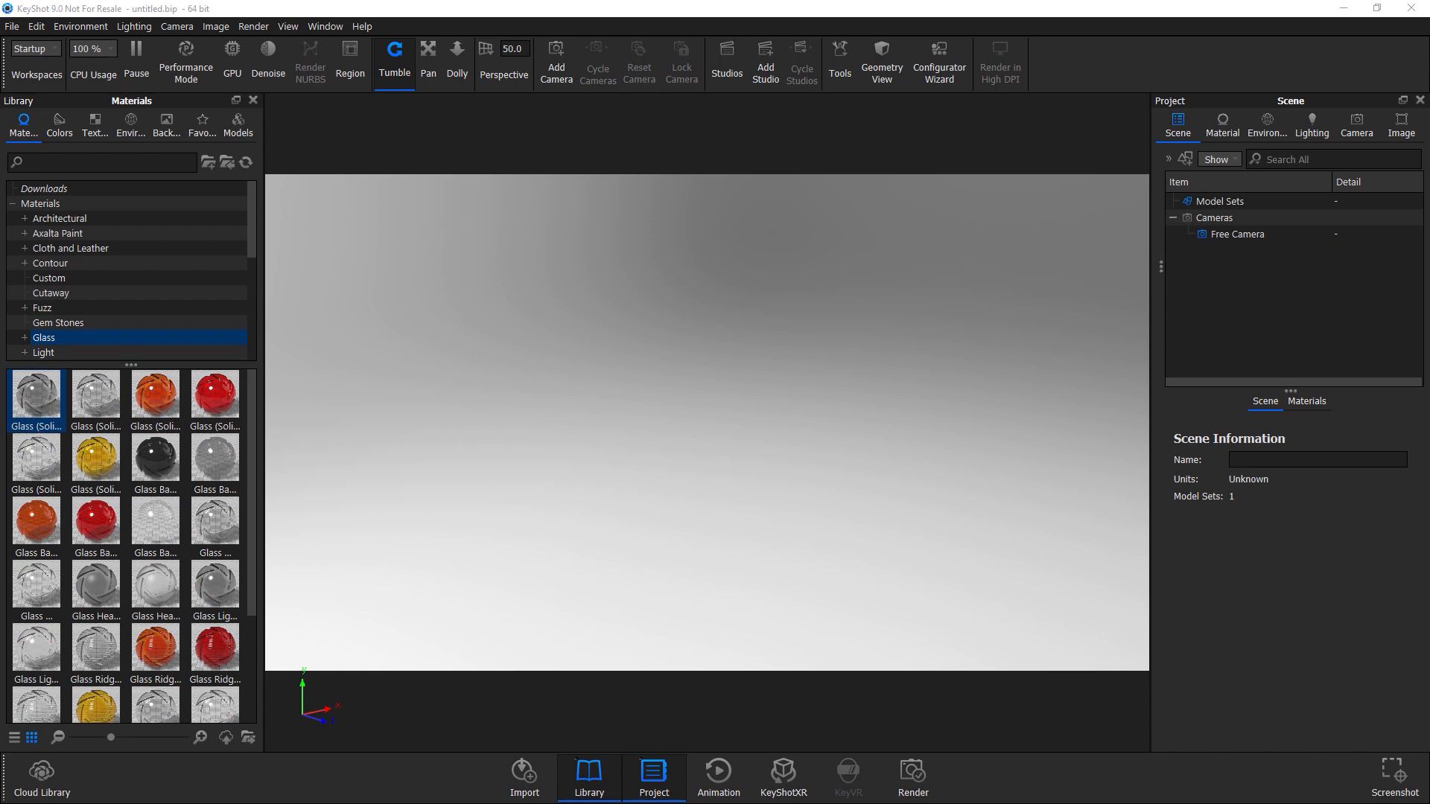
left_click(1301, 128)
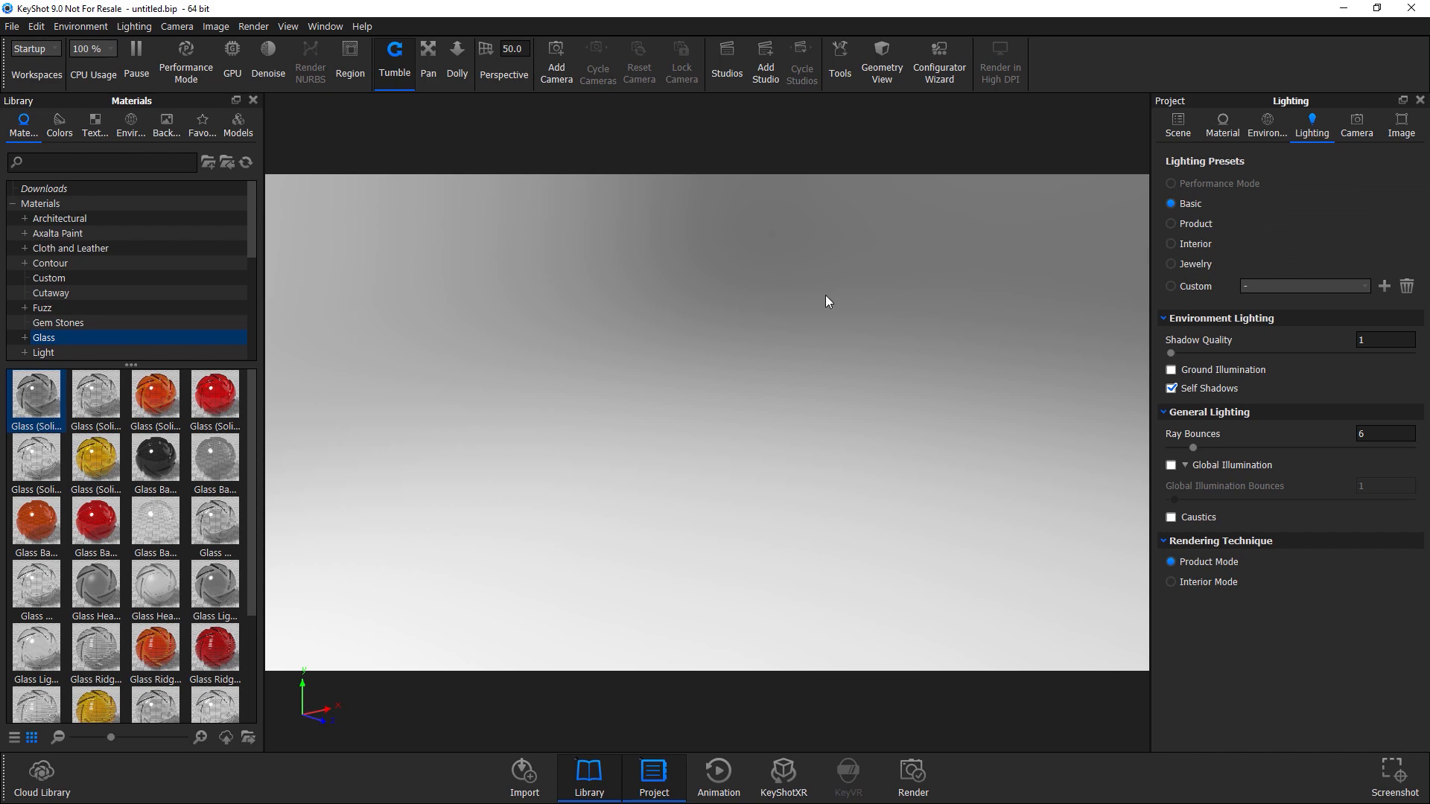
left_click(36, 26)
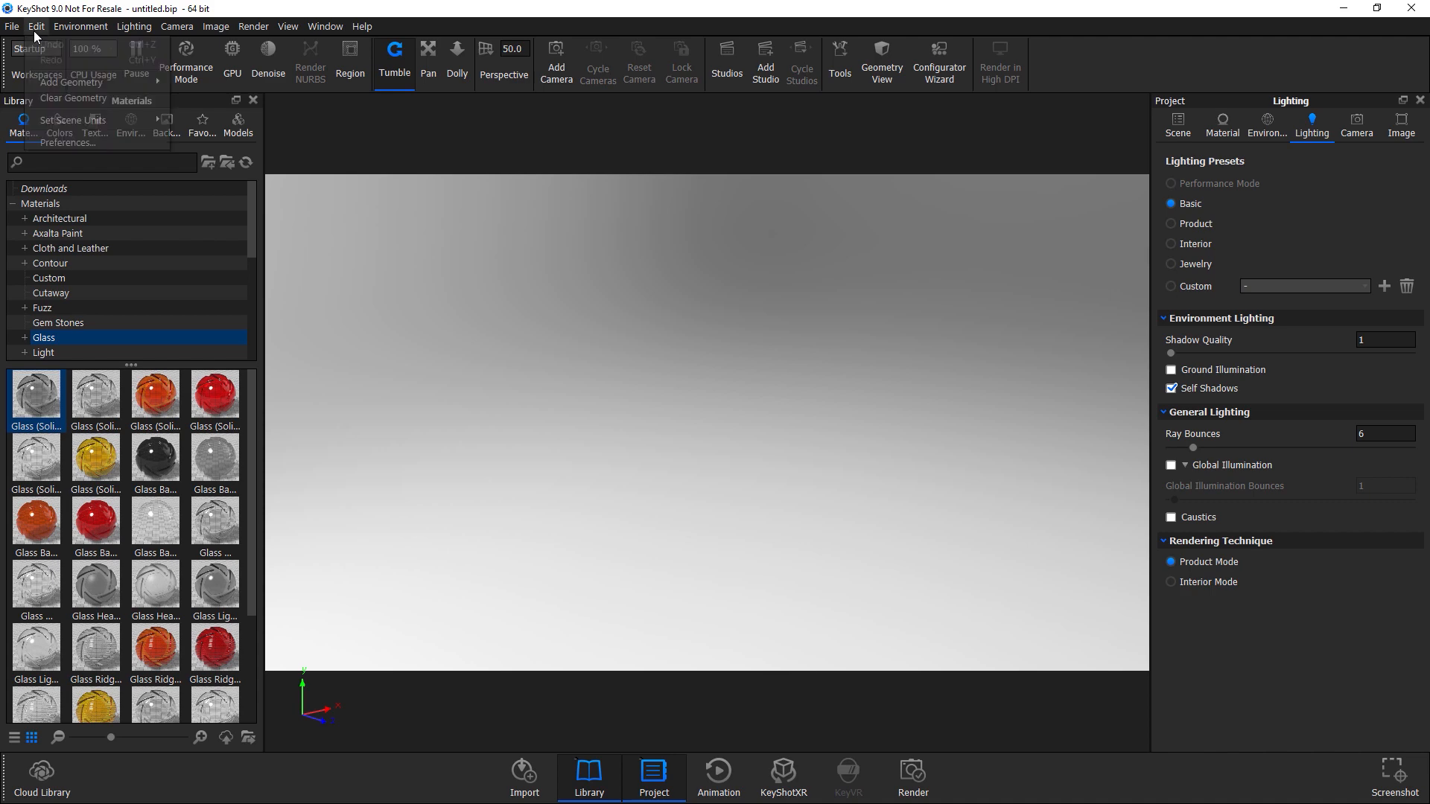
mouse_move(55, 86)
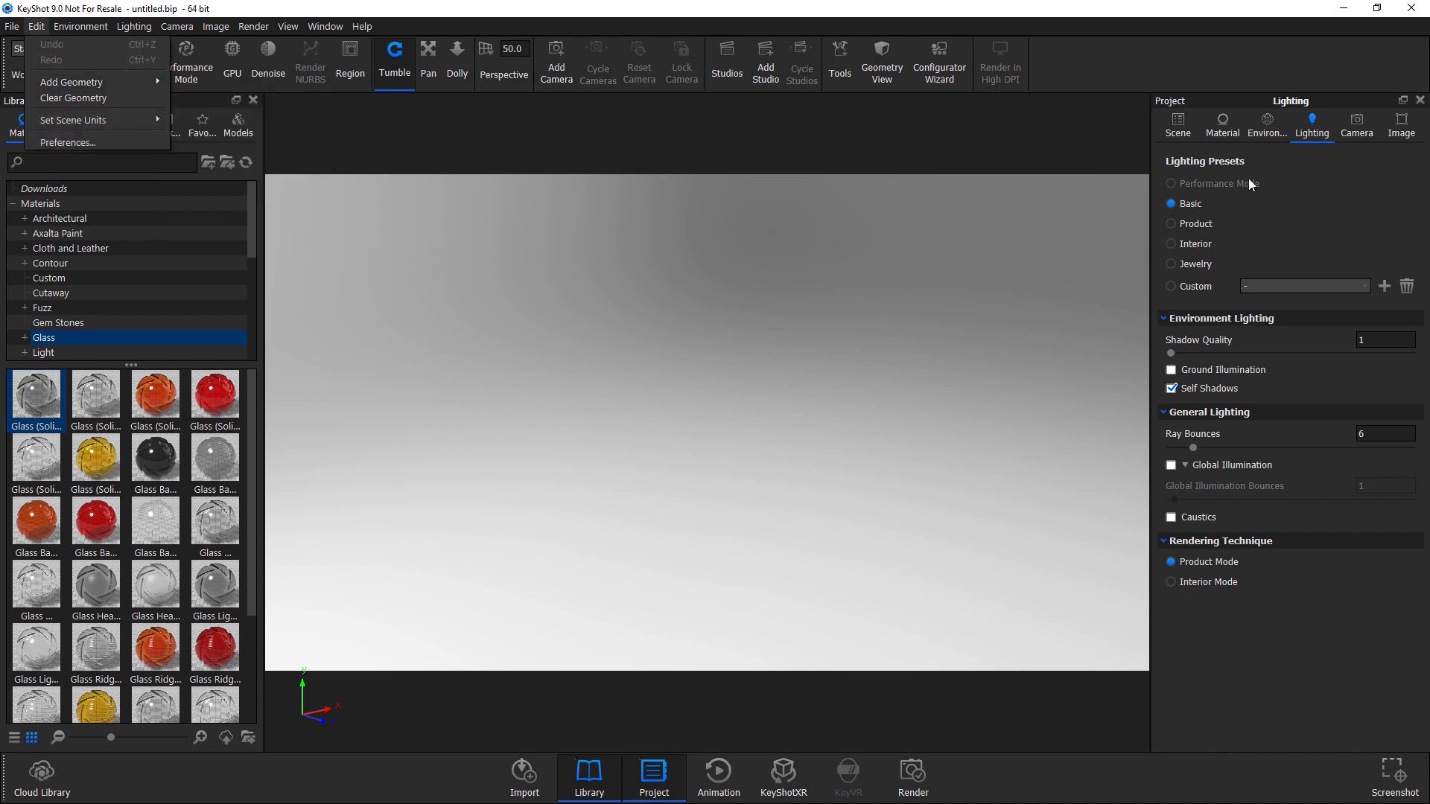
left_click_drag(807, 459, 771, 563)
left_click_drag(742, 501, 804, 395)
left_click(1267, 127)
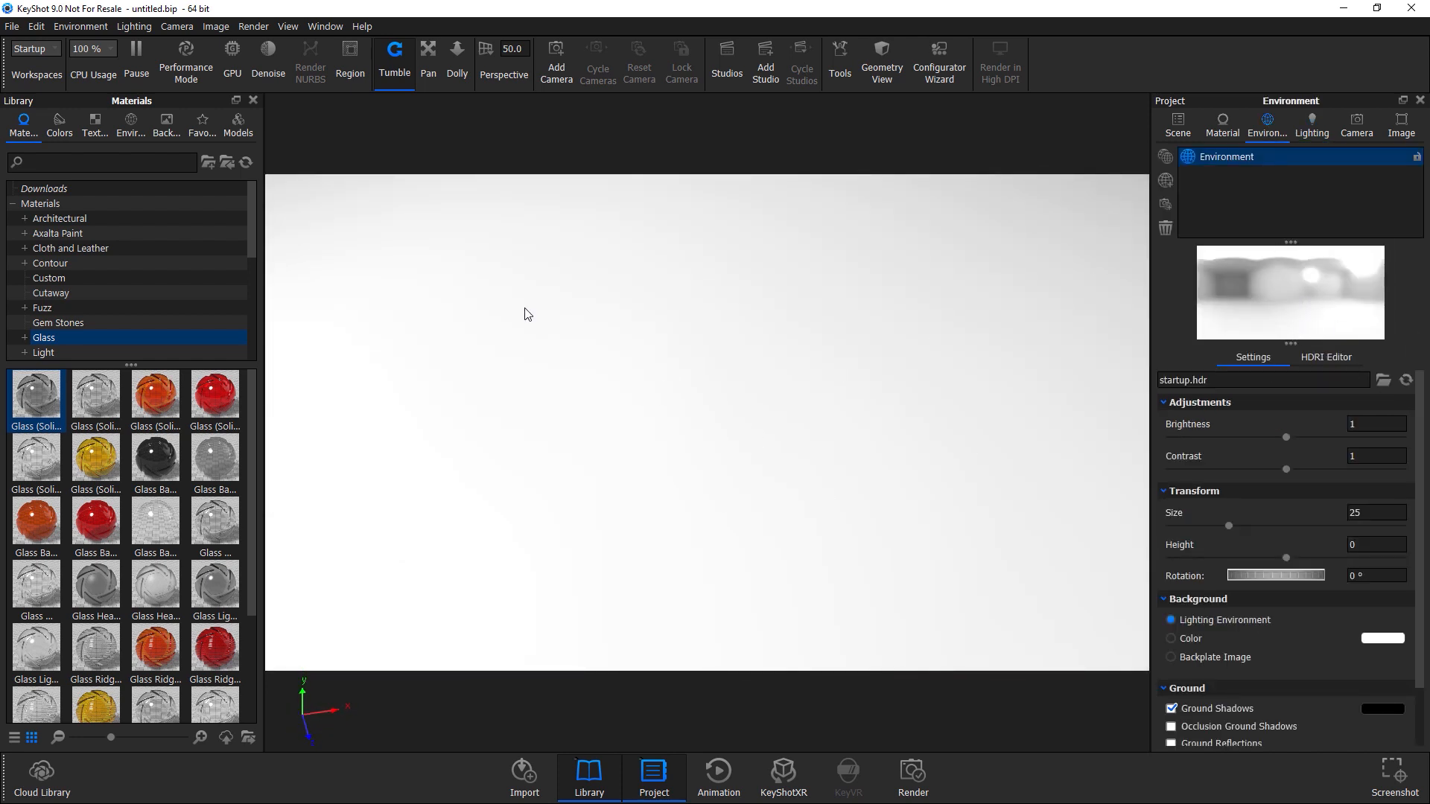
Add a plane primitive and scale it up to form a large ground surface.
left_click(37, 26)
mouse_move(53, 83)
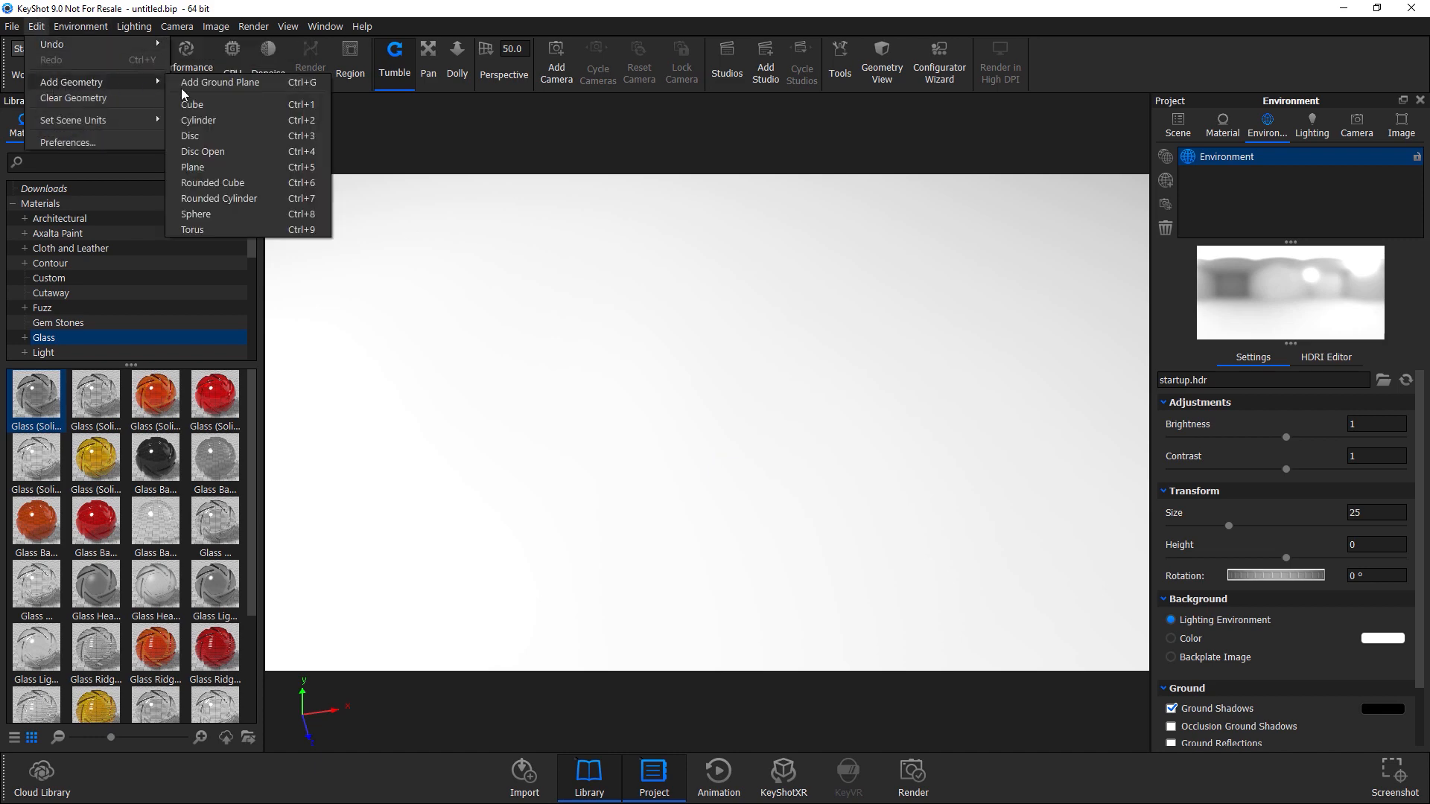
left_click(201, 168)
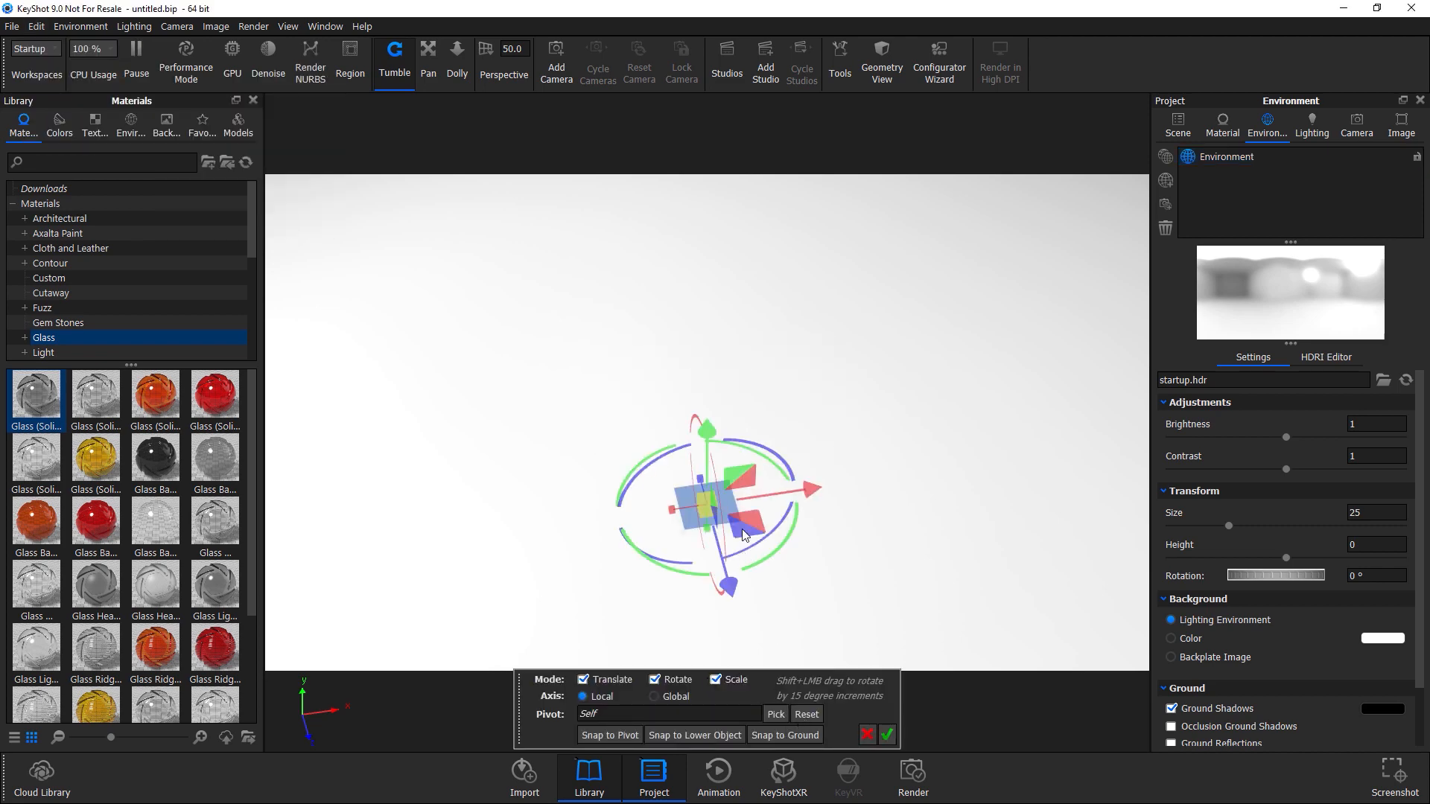
left_click_drag(704, 510, 1427, 704)
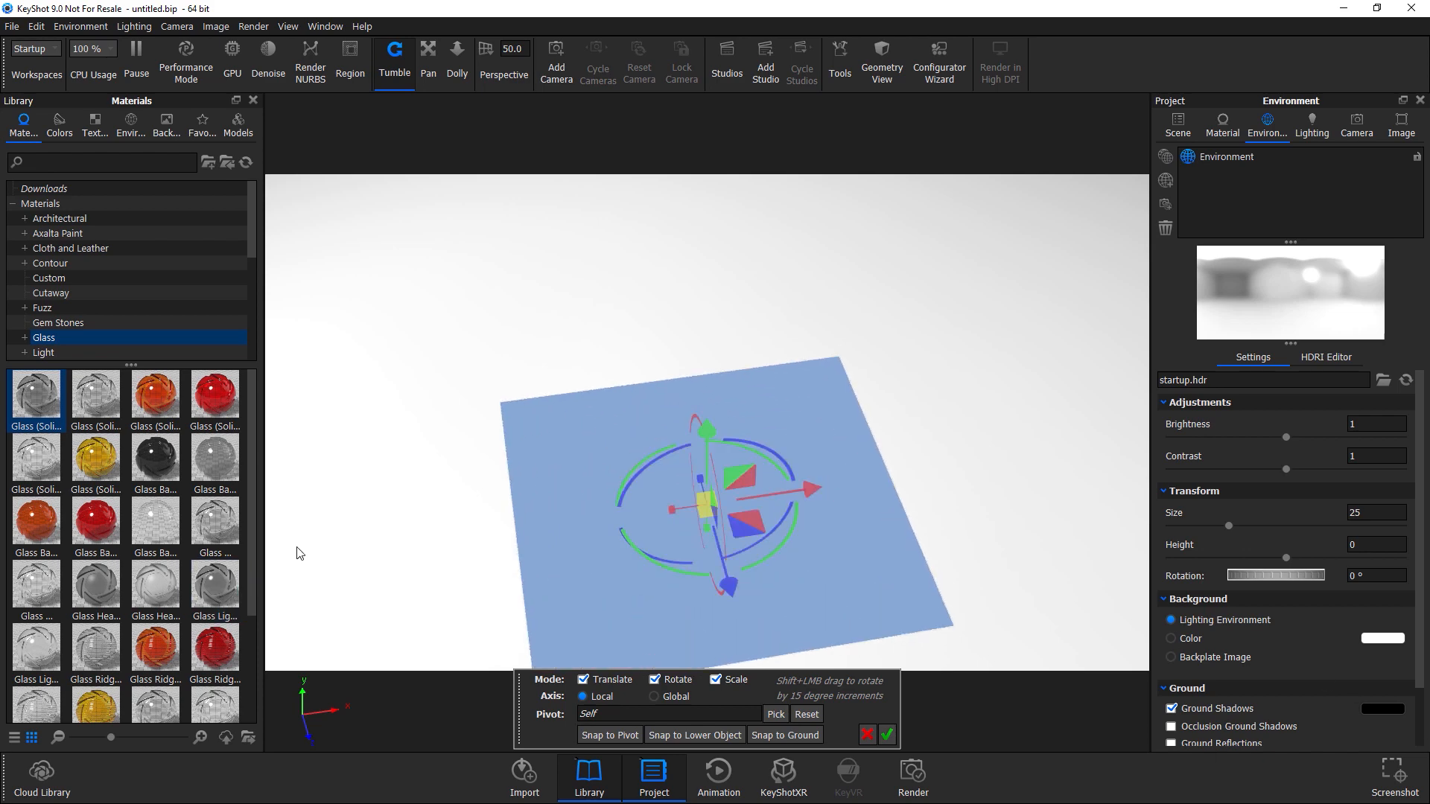
left_click_drag(704, 503, 1415, 716)
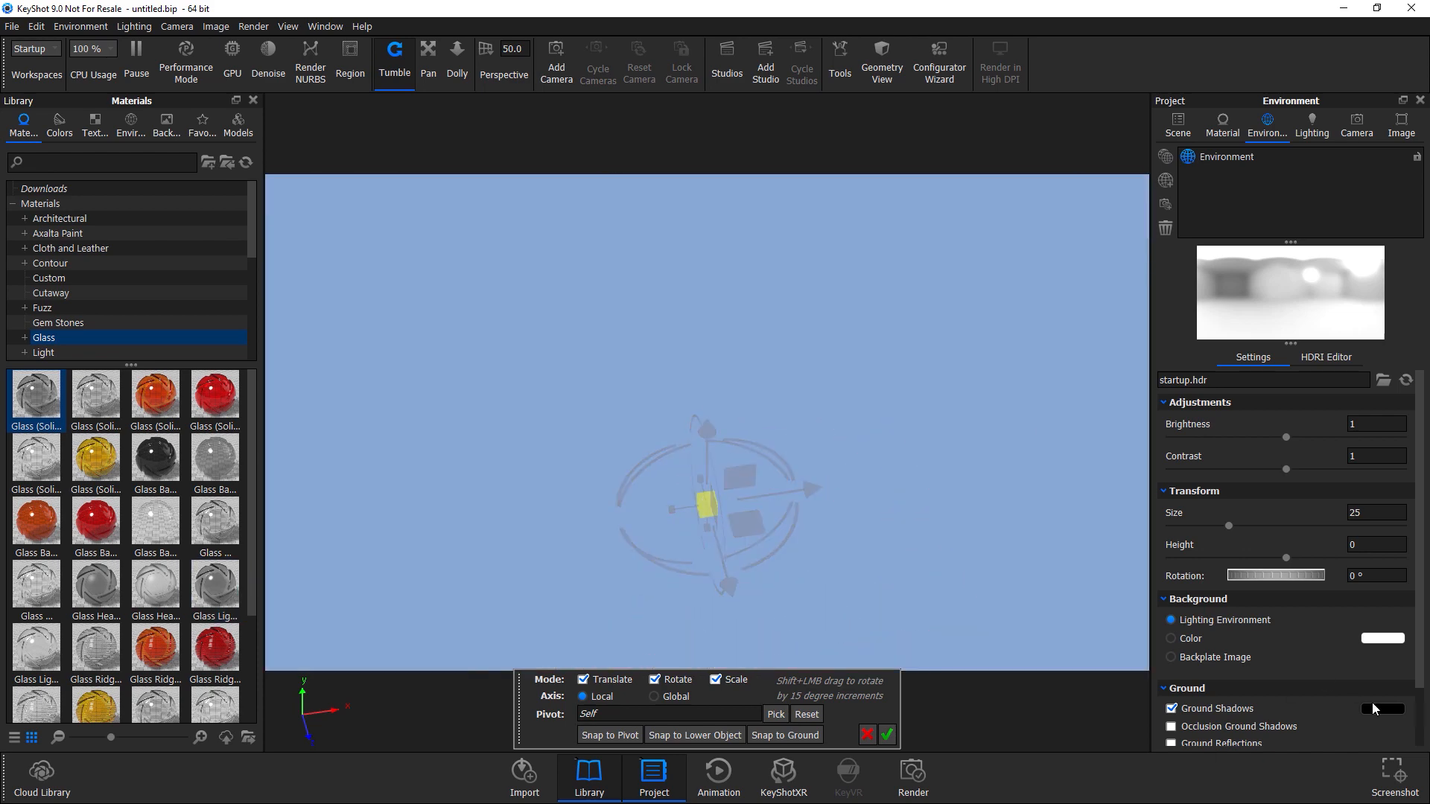
left_click(887, 735)
Add a cube primitive to the scene.
left_click(35, 26)
mouse_move(111, 82)
left_click(247, 111)
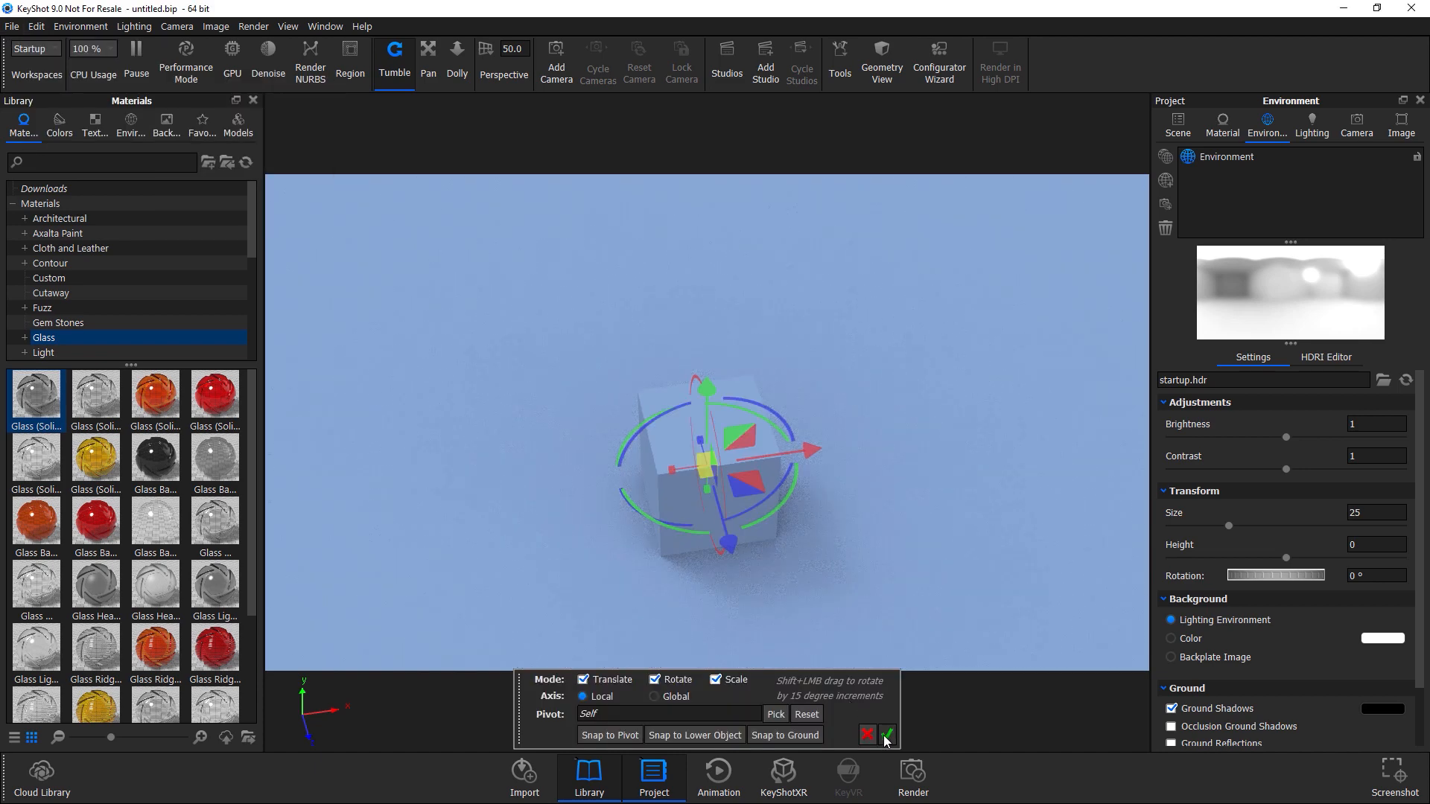
left_click(887, 735)
Add a second cube, move it beside the first, enlarge it and snap it to the ground.
left_click(39, 27)
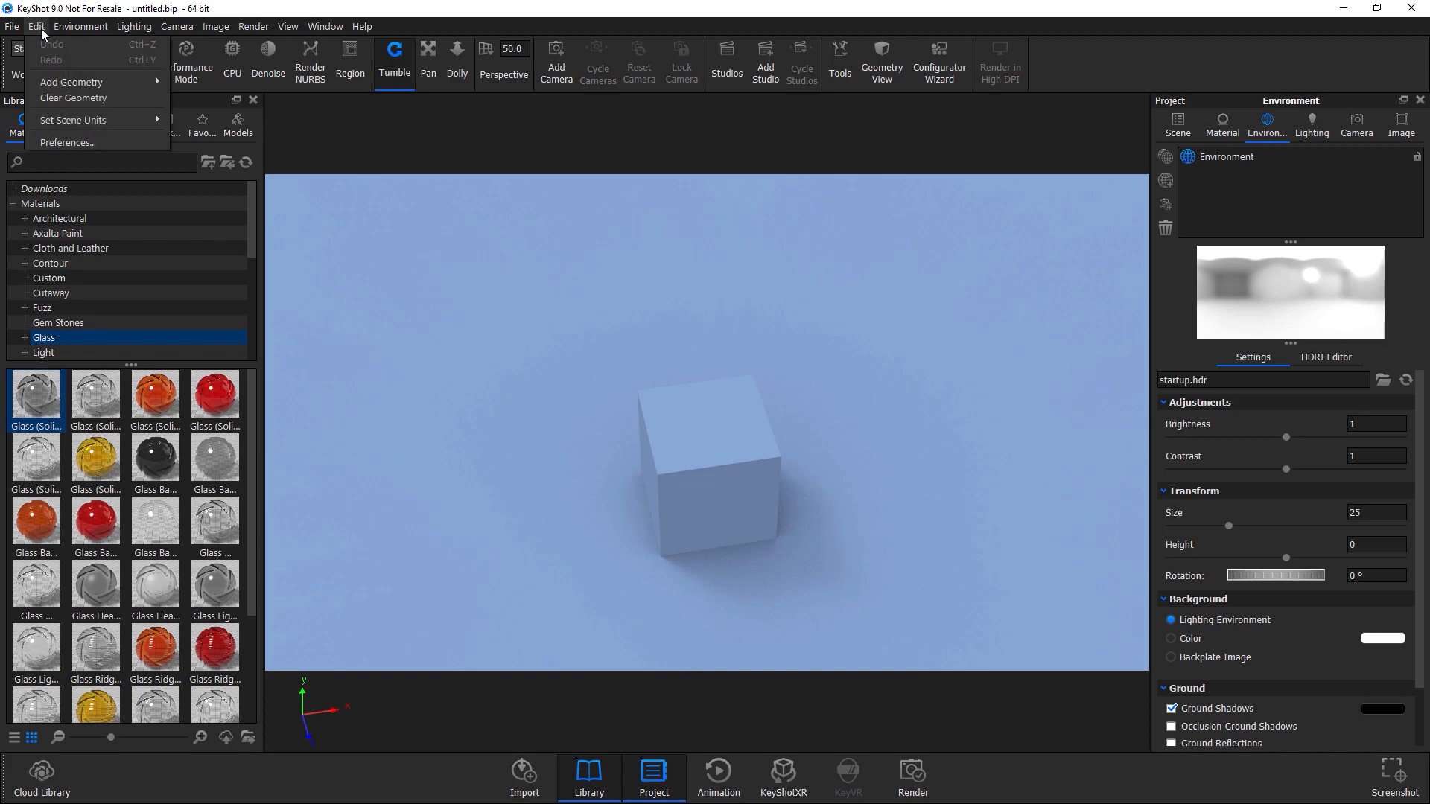
mouse_move(51, 82)
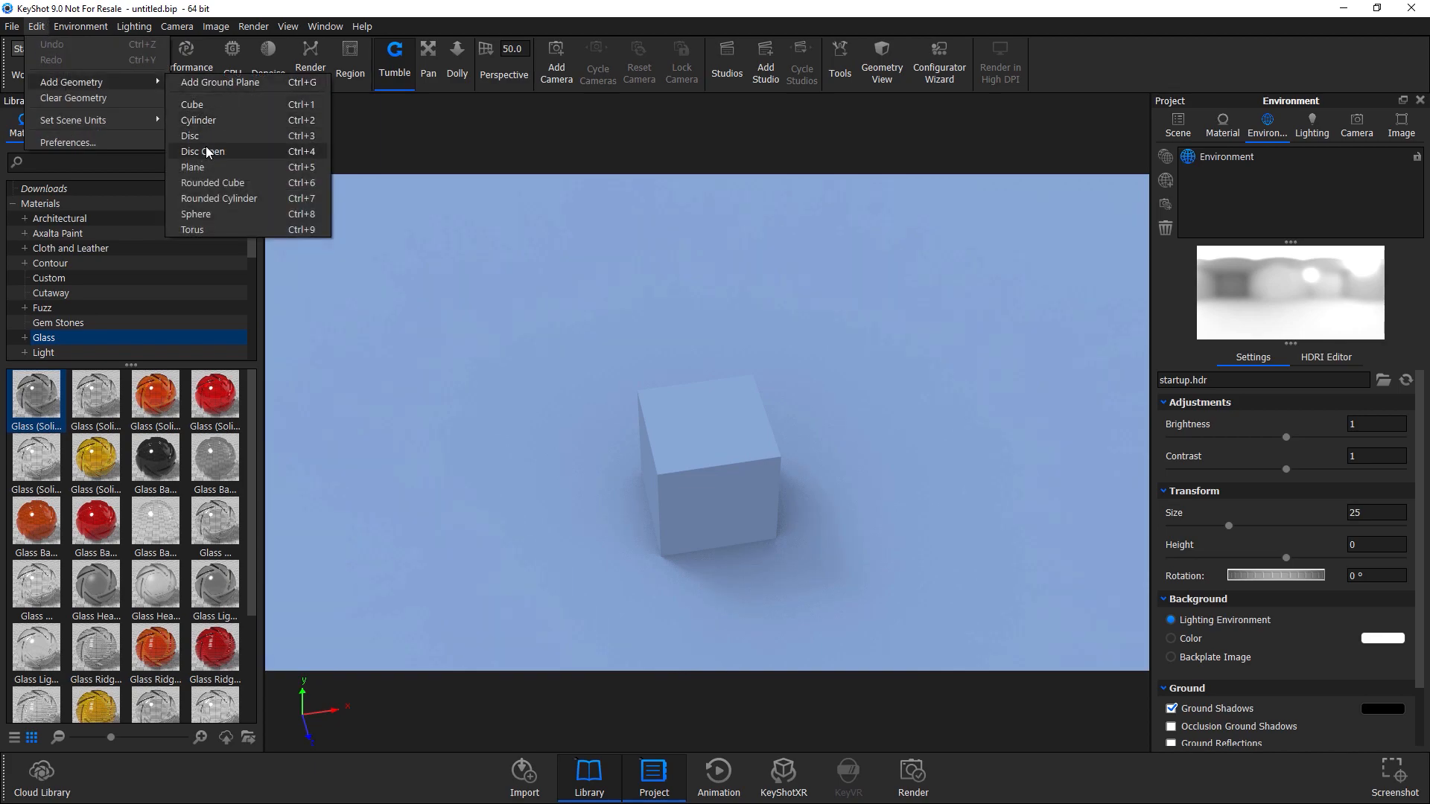
left_click(204, 103)
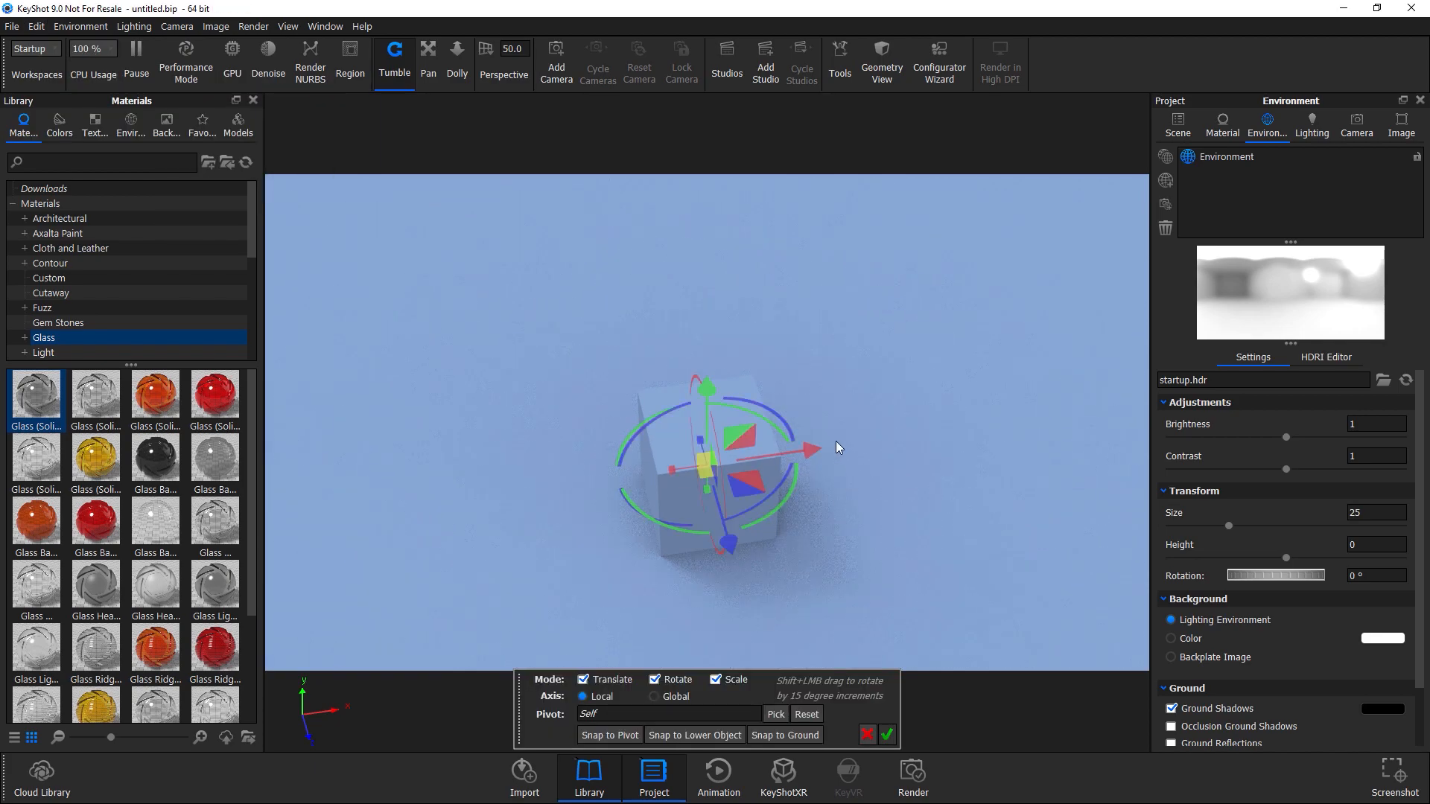
left_click_drag(873, 441, 999, 430)
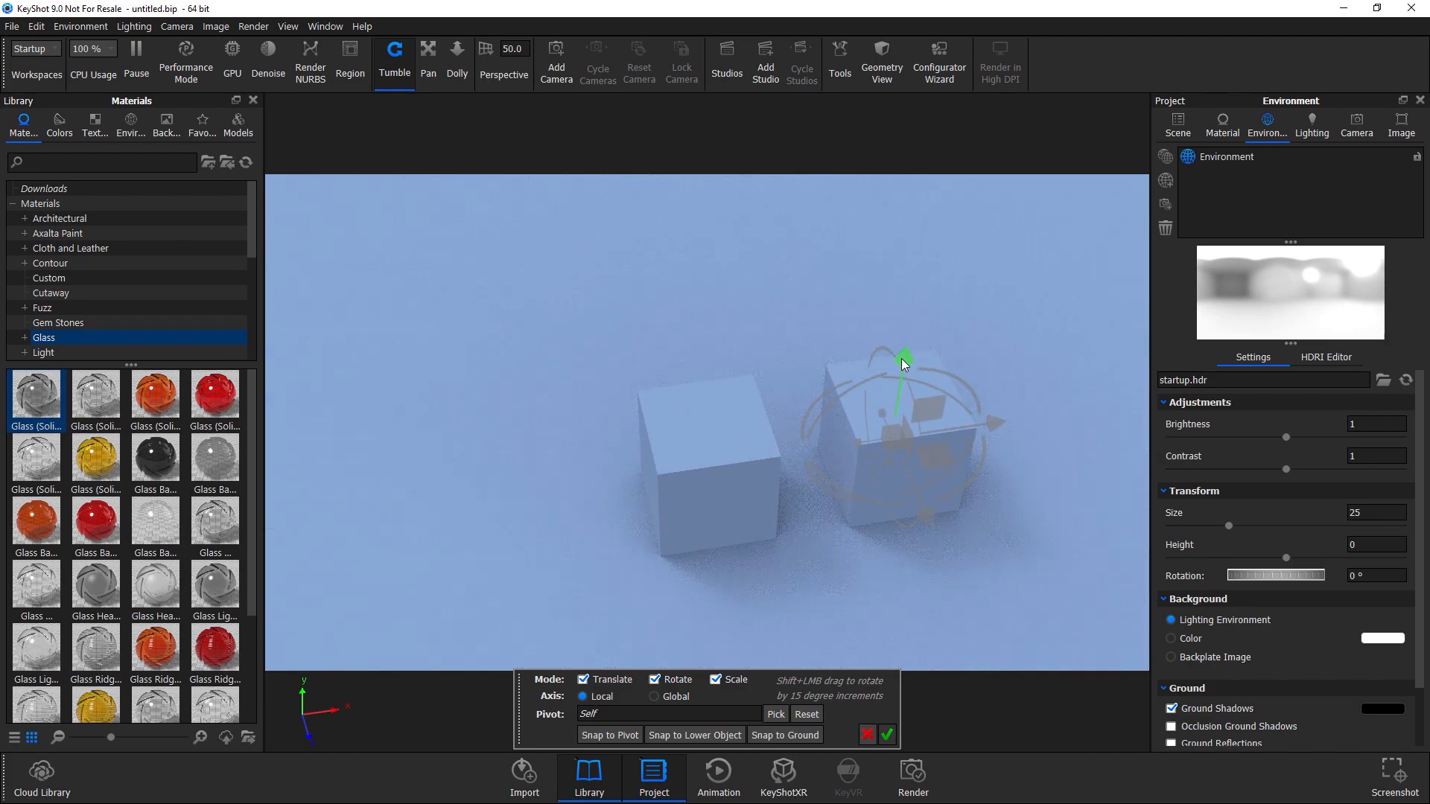
left_click_drag(902, 359, 918, 255)
left_click_drag(753, 441, 779, 485)
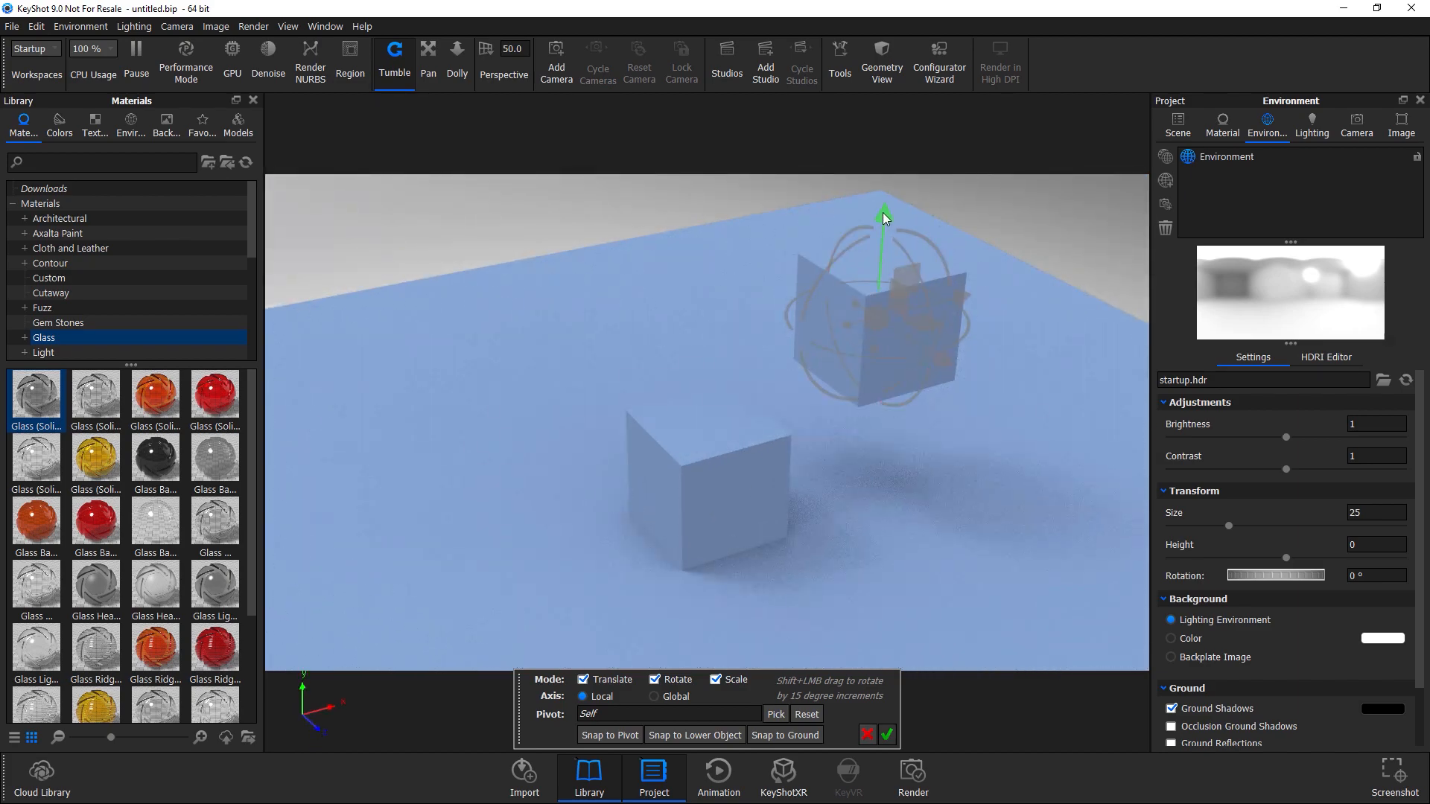
left_click_drag(877, 313, 951, 457)
left_click(785, 735)
left_click_drag(807, 584, 597, 588)
left_click(887, 735)
Apply the Glass (Solid) Grey material to the larger cube.
left_click_drag(893, 543, 554, 483)
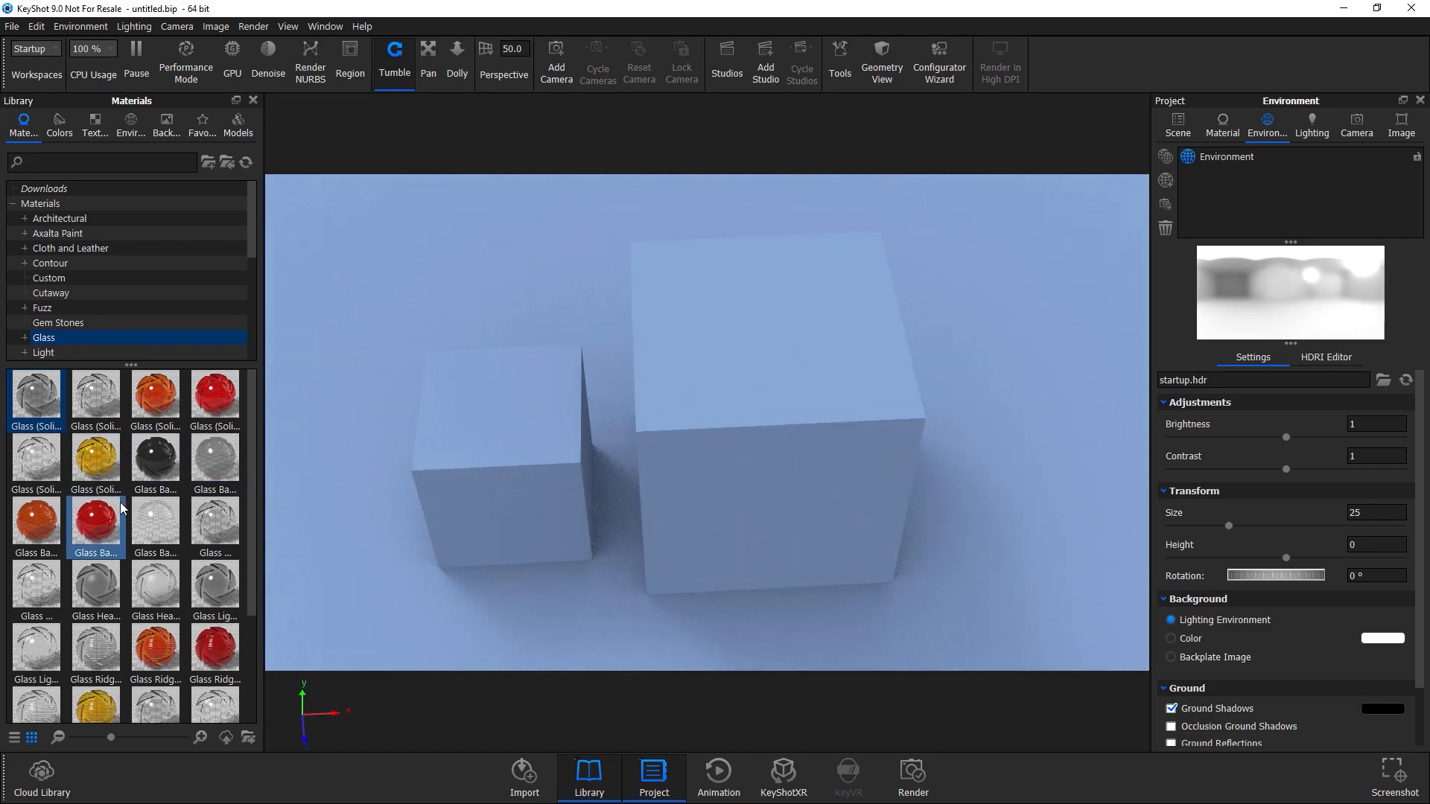
scroll(117, 542, "down", 3)
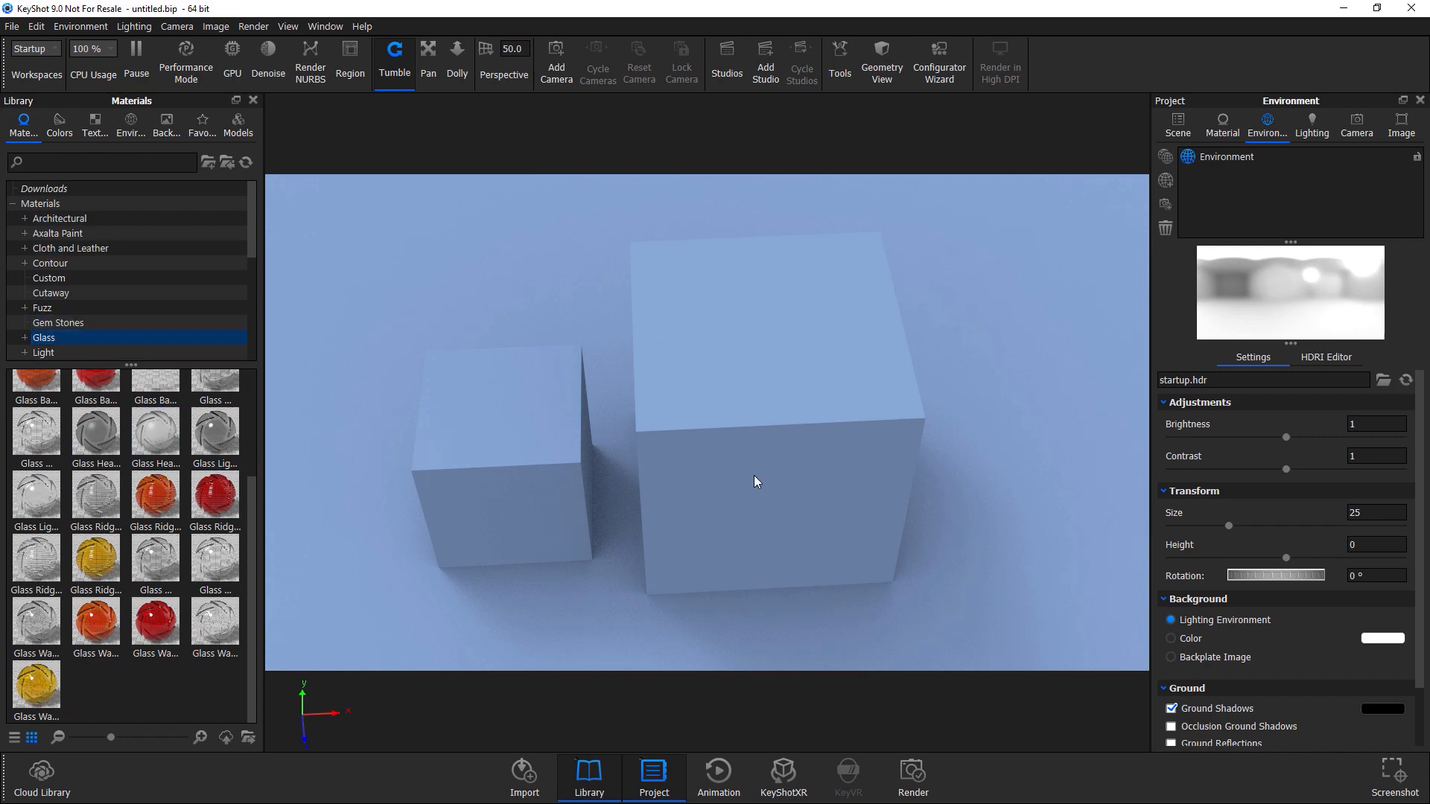
scroll(127, 521, "up", 3)
left_click_drag(96, 402, 854, 420)
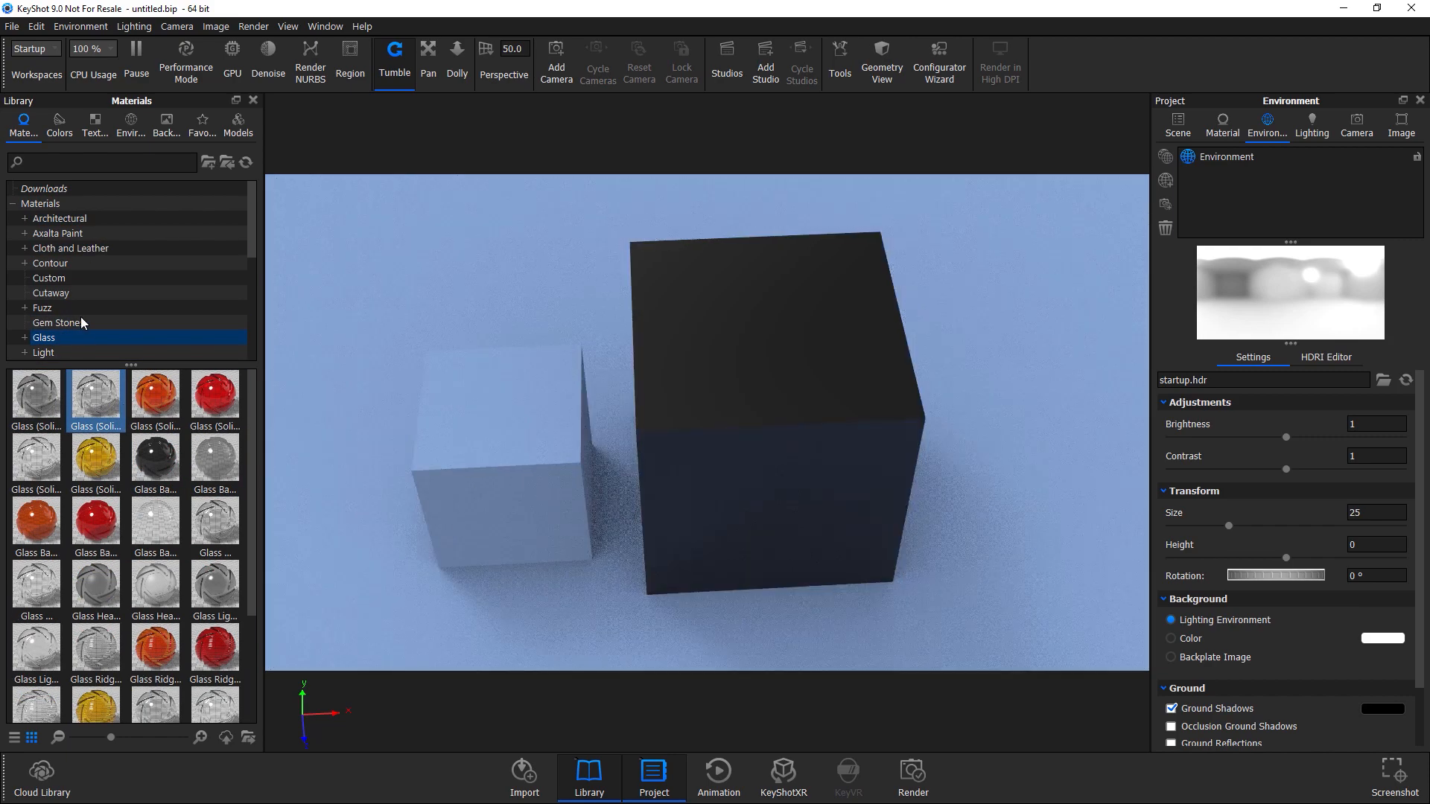
Apply a Carbon Fiber plastic material to the smaller cube.
scroll(82, 327, "down", 5)
left_click(58, 265)
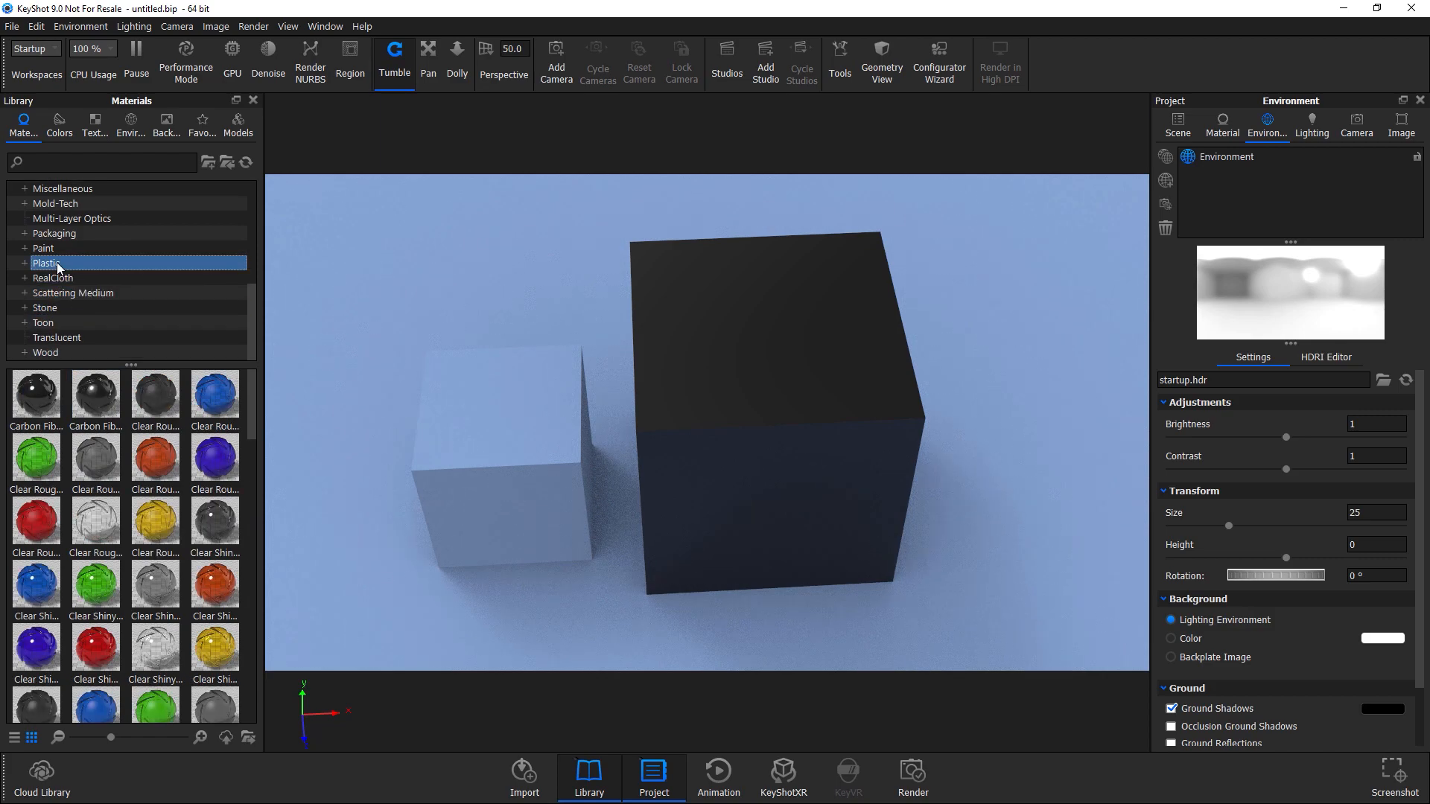
left_click_drag(89, 427, 519, 511)
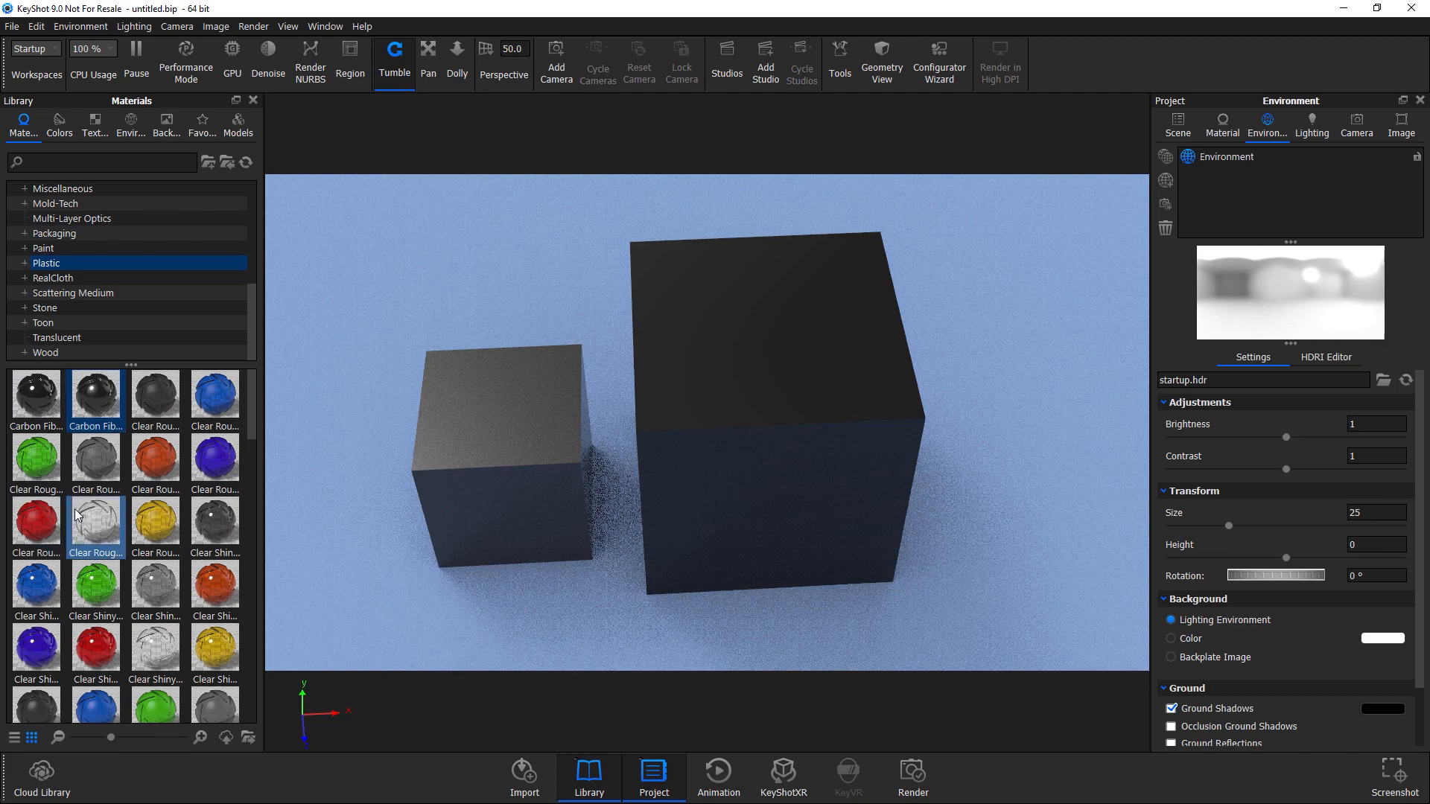
Apply a blue Soft Shiny plastic material to the smaller cube.
scroll(121, 506, "down", 10)
left_click_drag(156, 495, 770, 448)
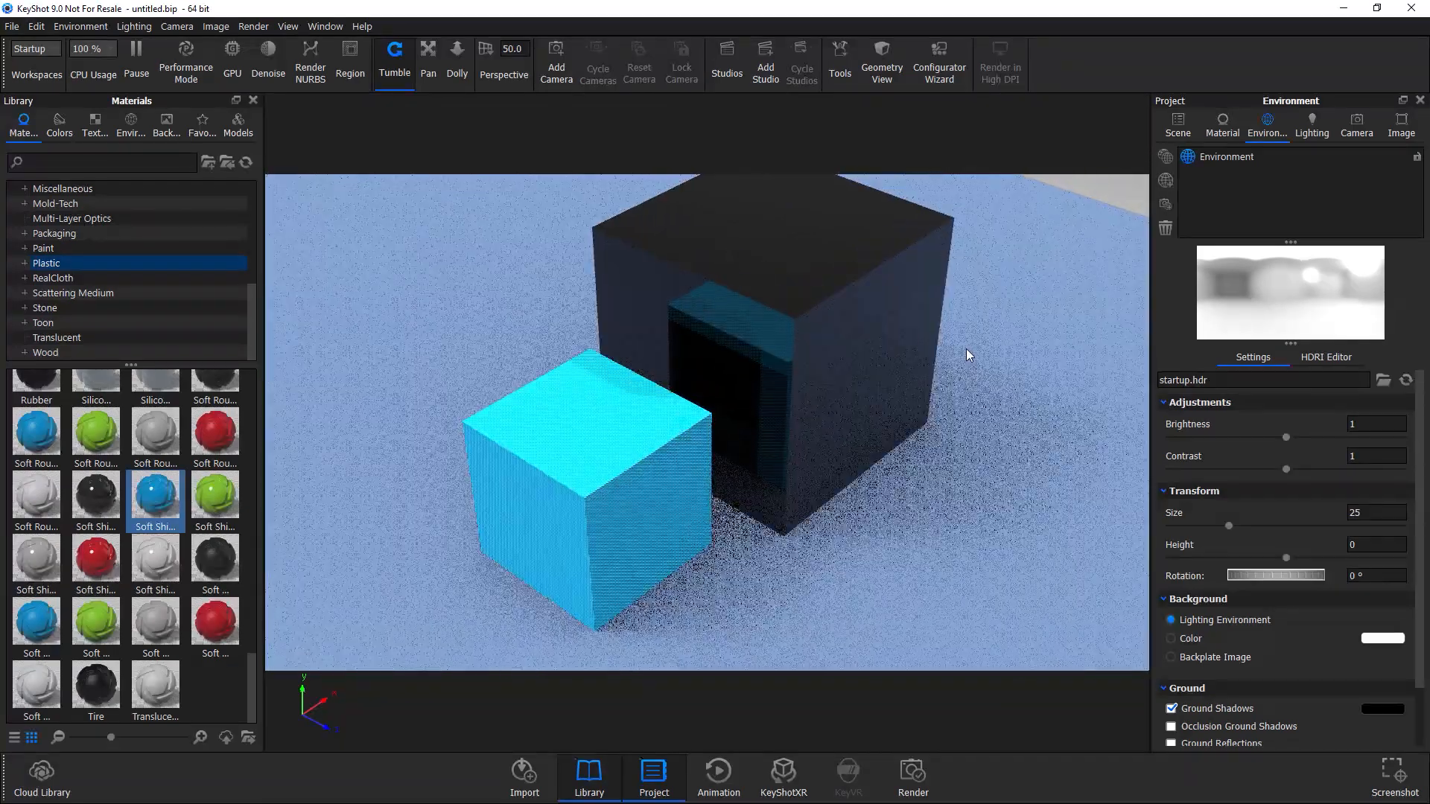
right_click(967, 349)
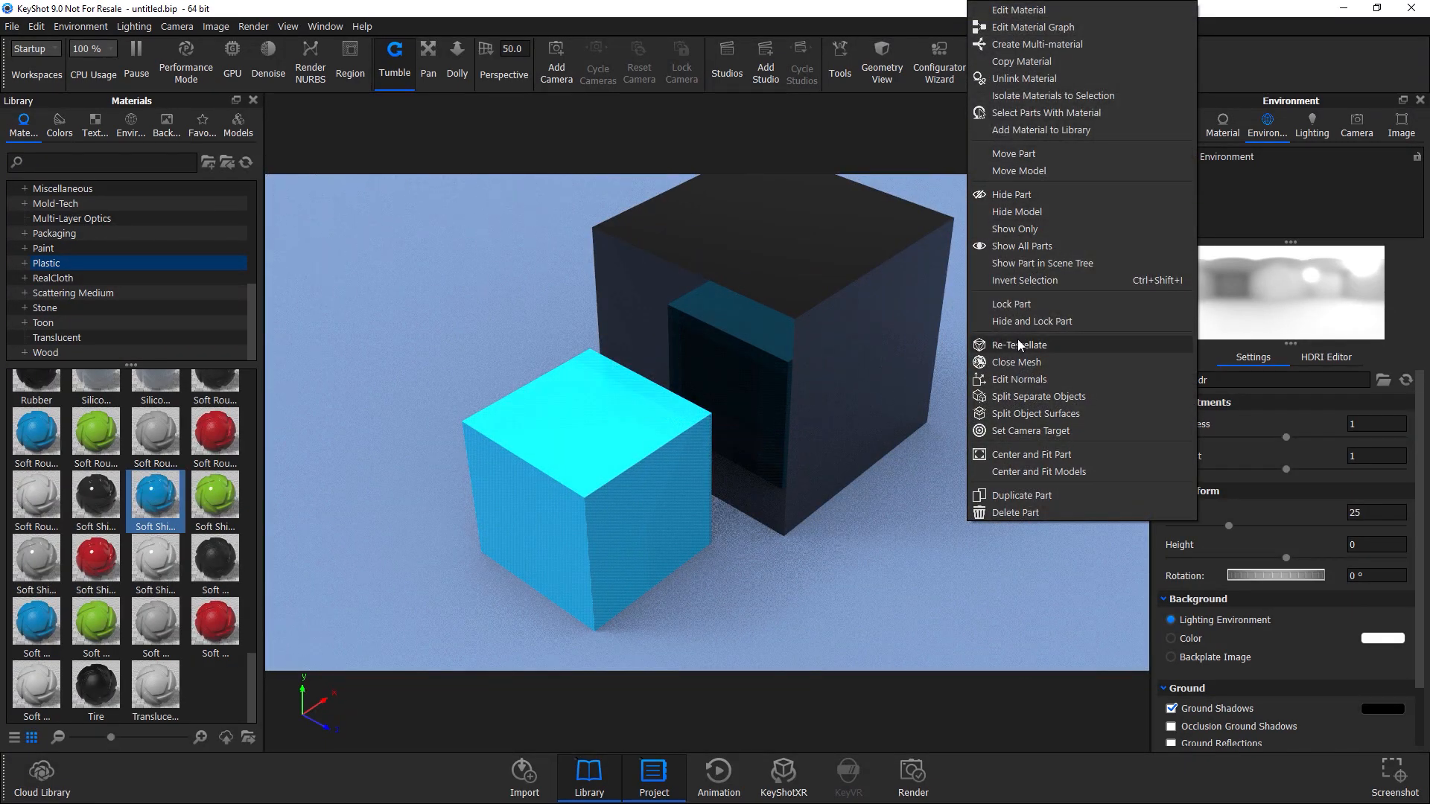
left_click(1010, 152)
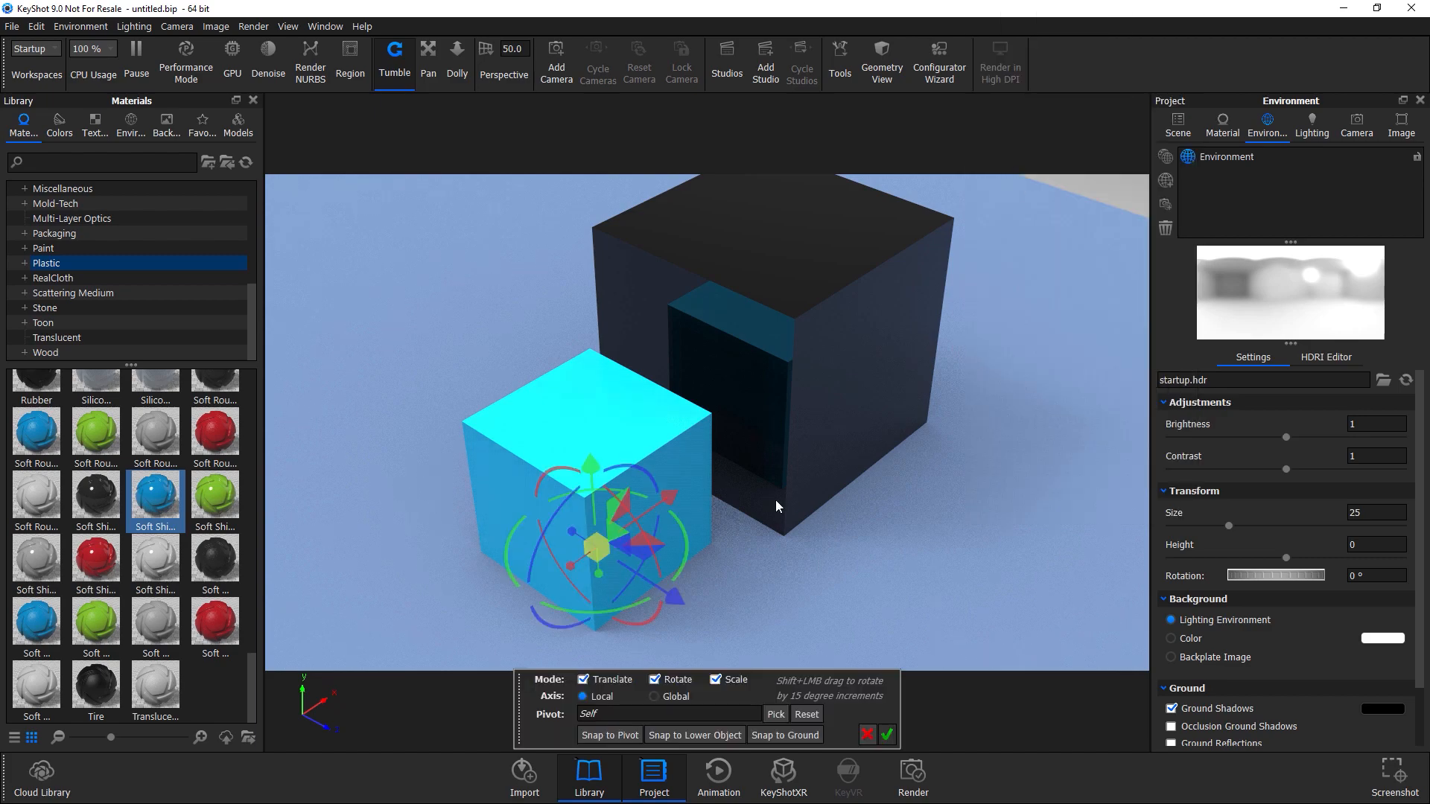
left_click(598, 544)
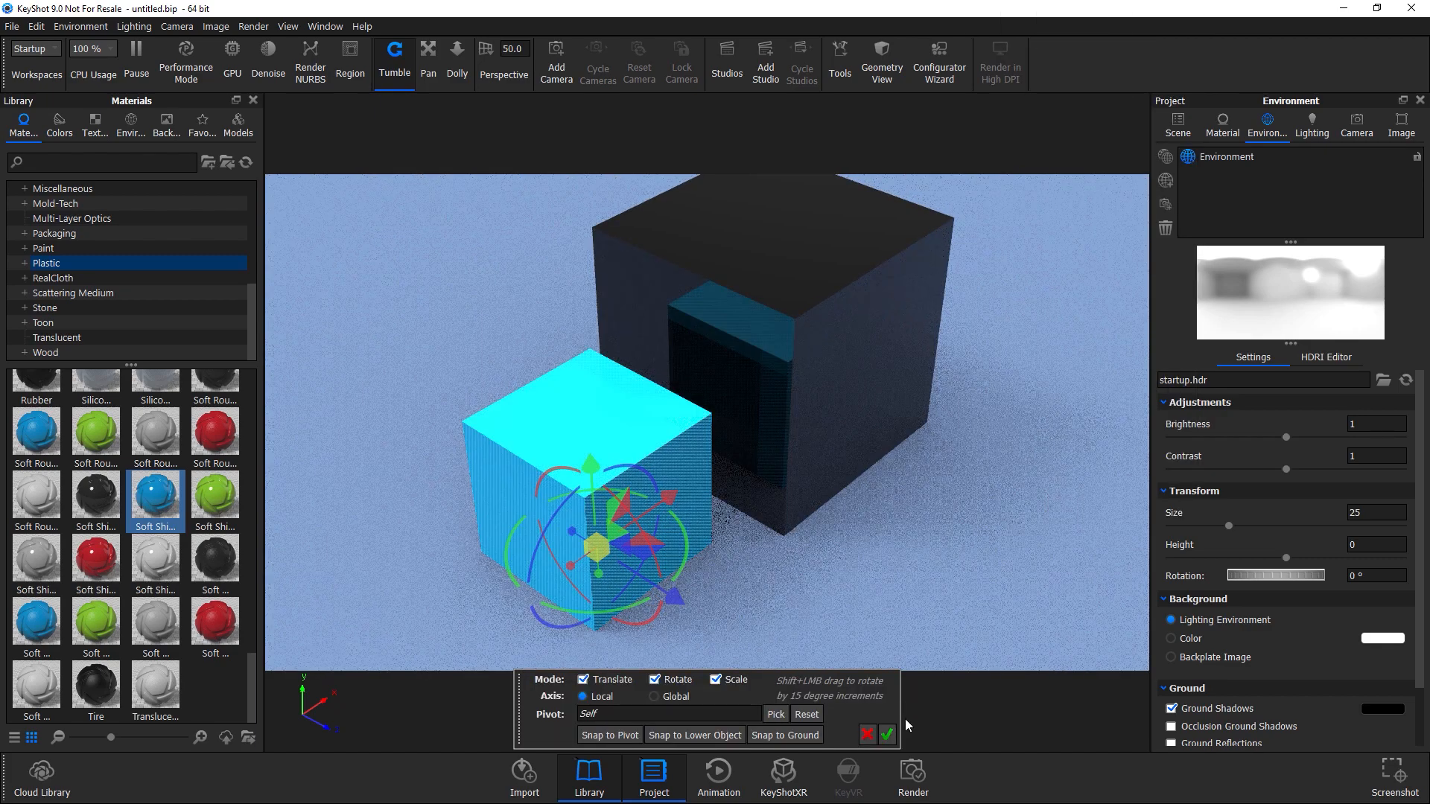
left_click(886, 735)
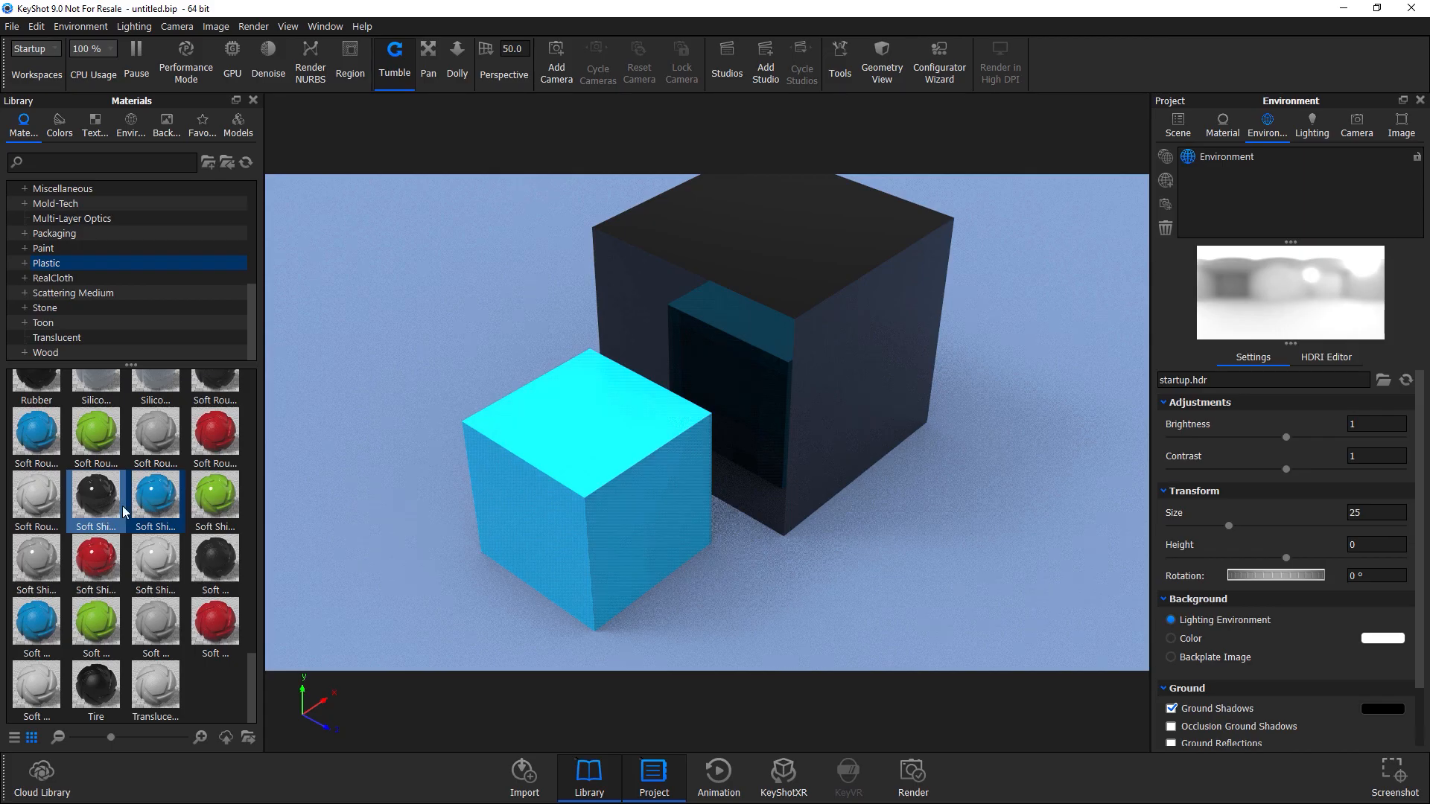
Apply a black Soft Shiny plastic material to the ground plane and open the glass cube's material for editing.
left_click_drag(154, 557, 514, 594)
left_click_drag(77, 488, 775, 511)
right_click(901, 292)
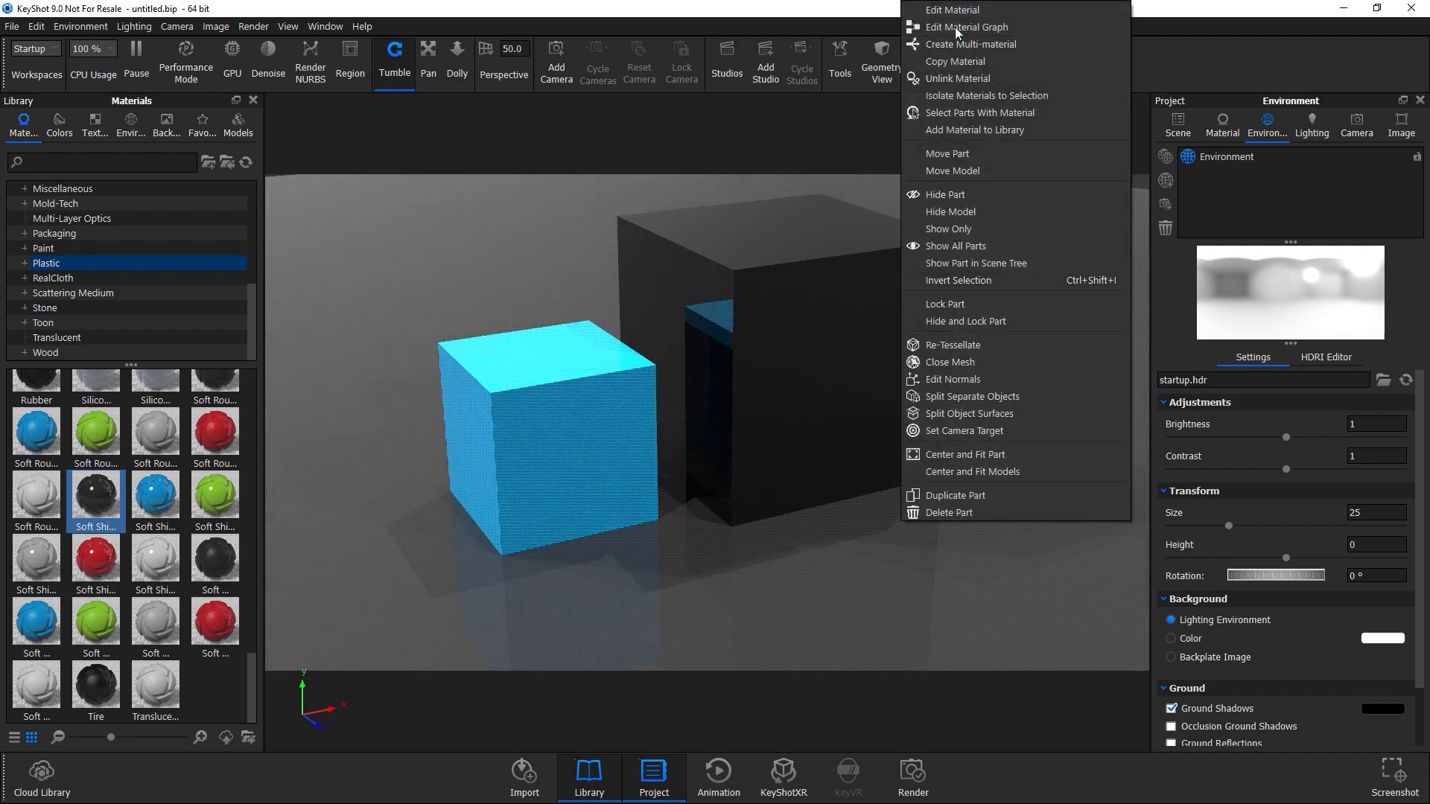
left_click(968, 9)
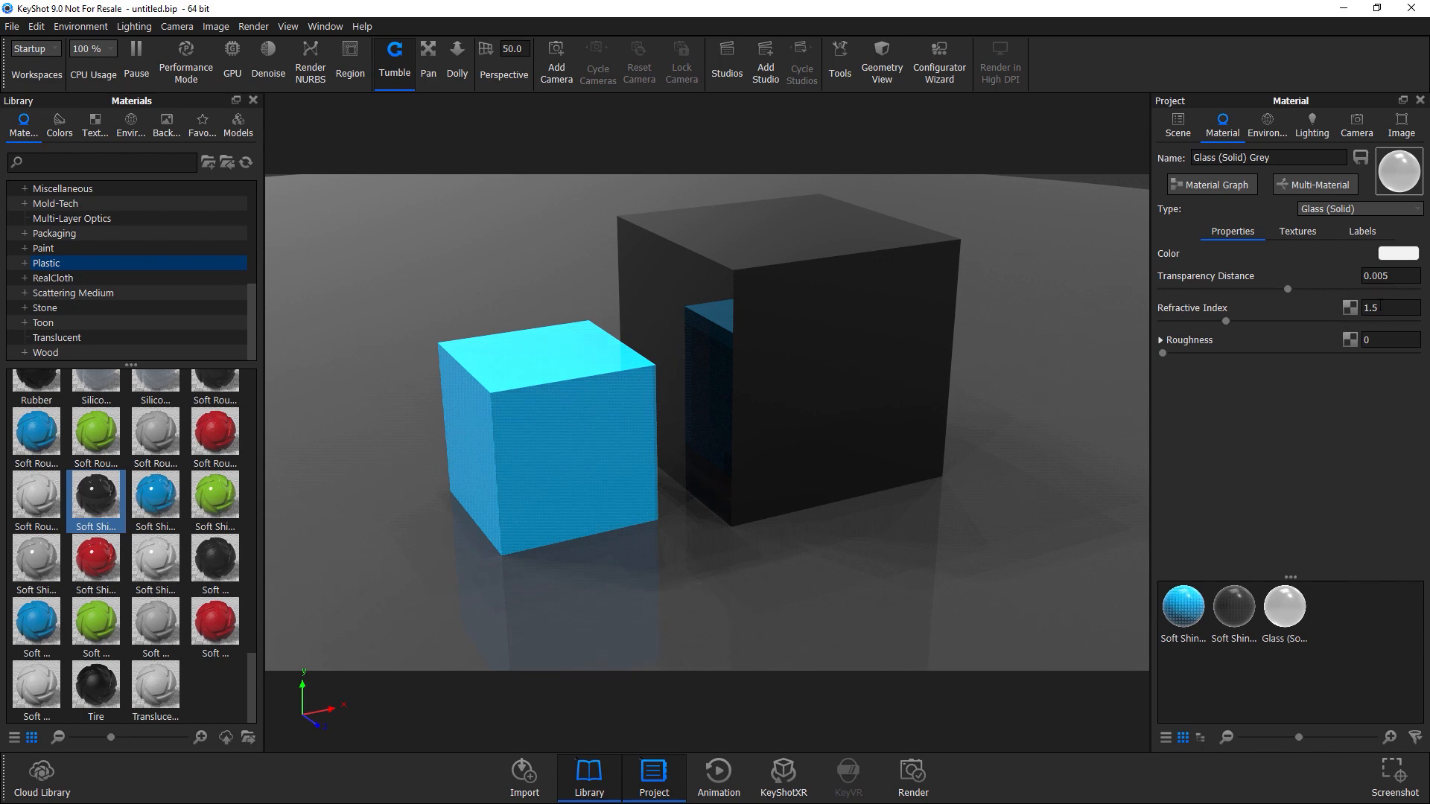
Set the glass material's Transparency Distance to 2.
left_click(1403, 275)
left_click_drag(1391, 275, 1353, 287)
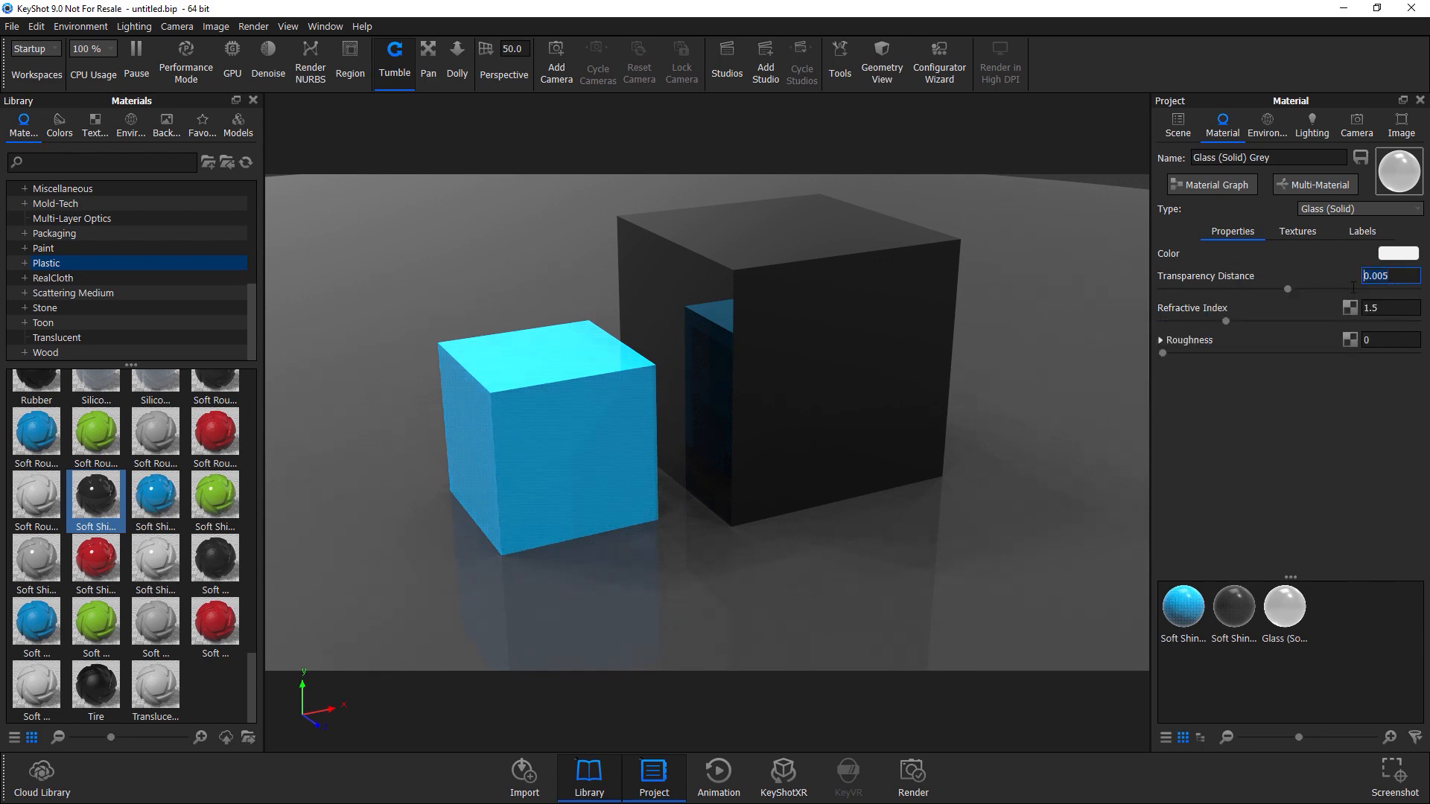
type("2")
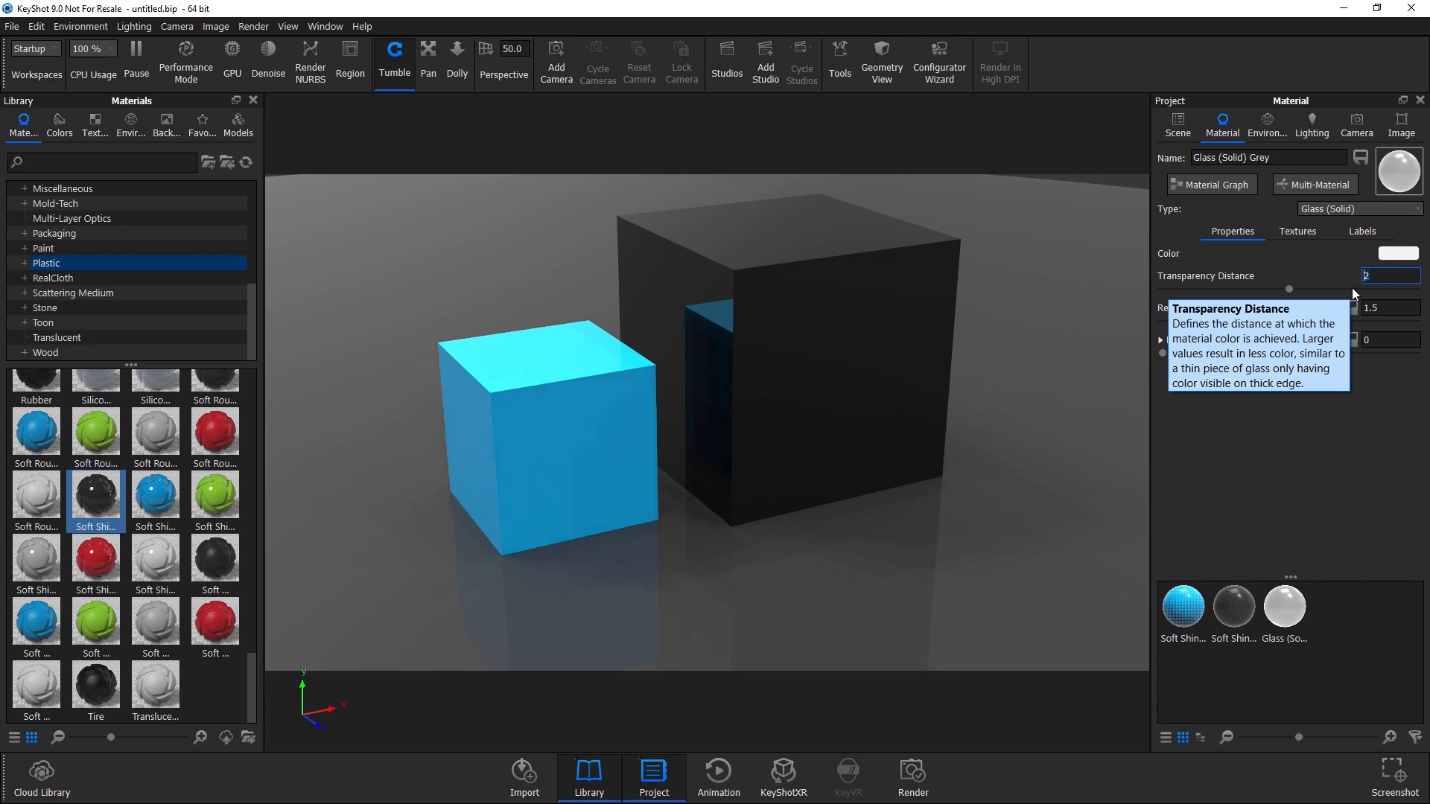
key("Return")
Set Ray Bounces to 0 in the lighting settings.
left_click(1305, 120)
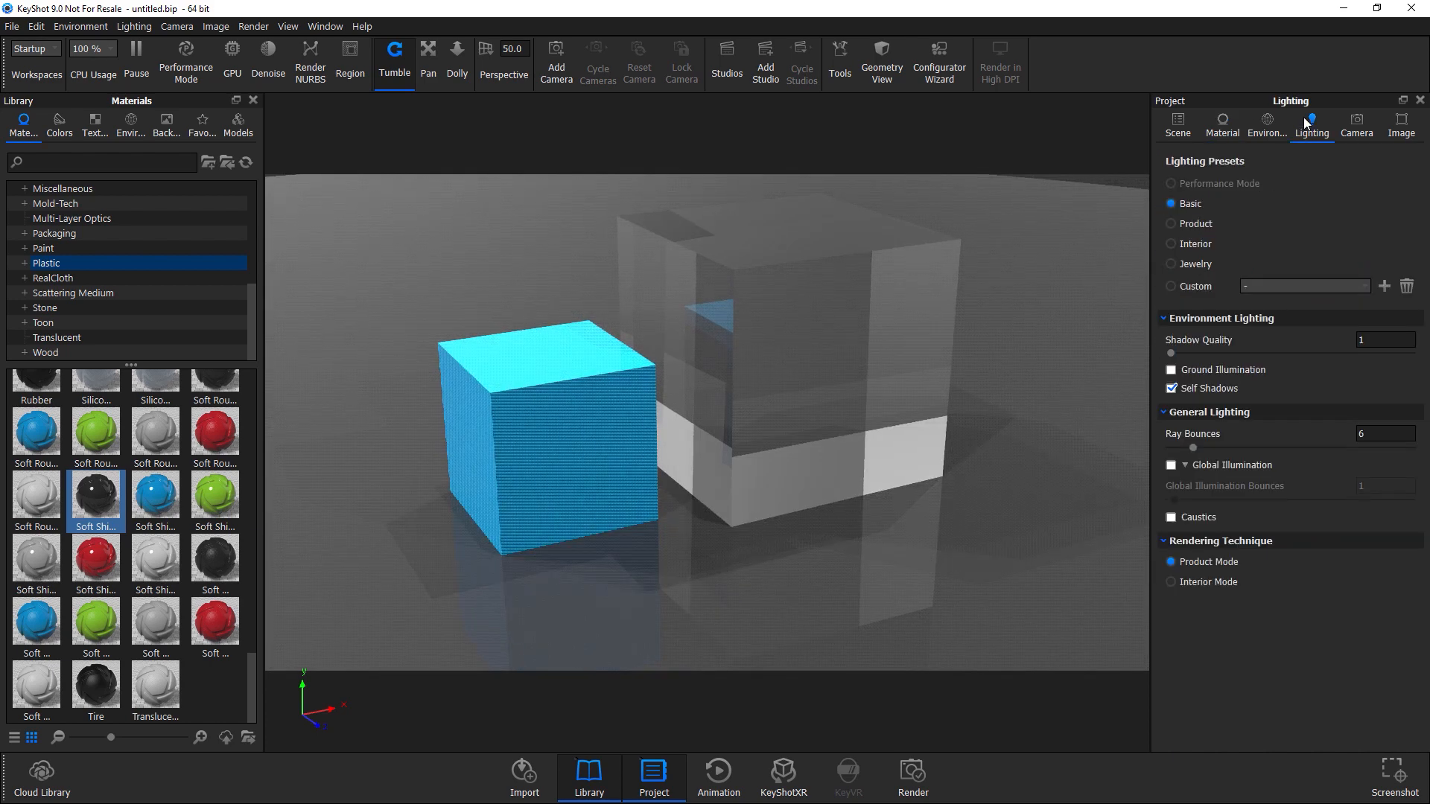
left_click_drag(726, 349, 1081, 490)
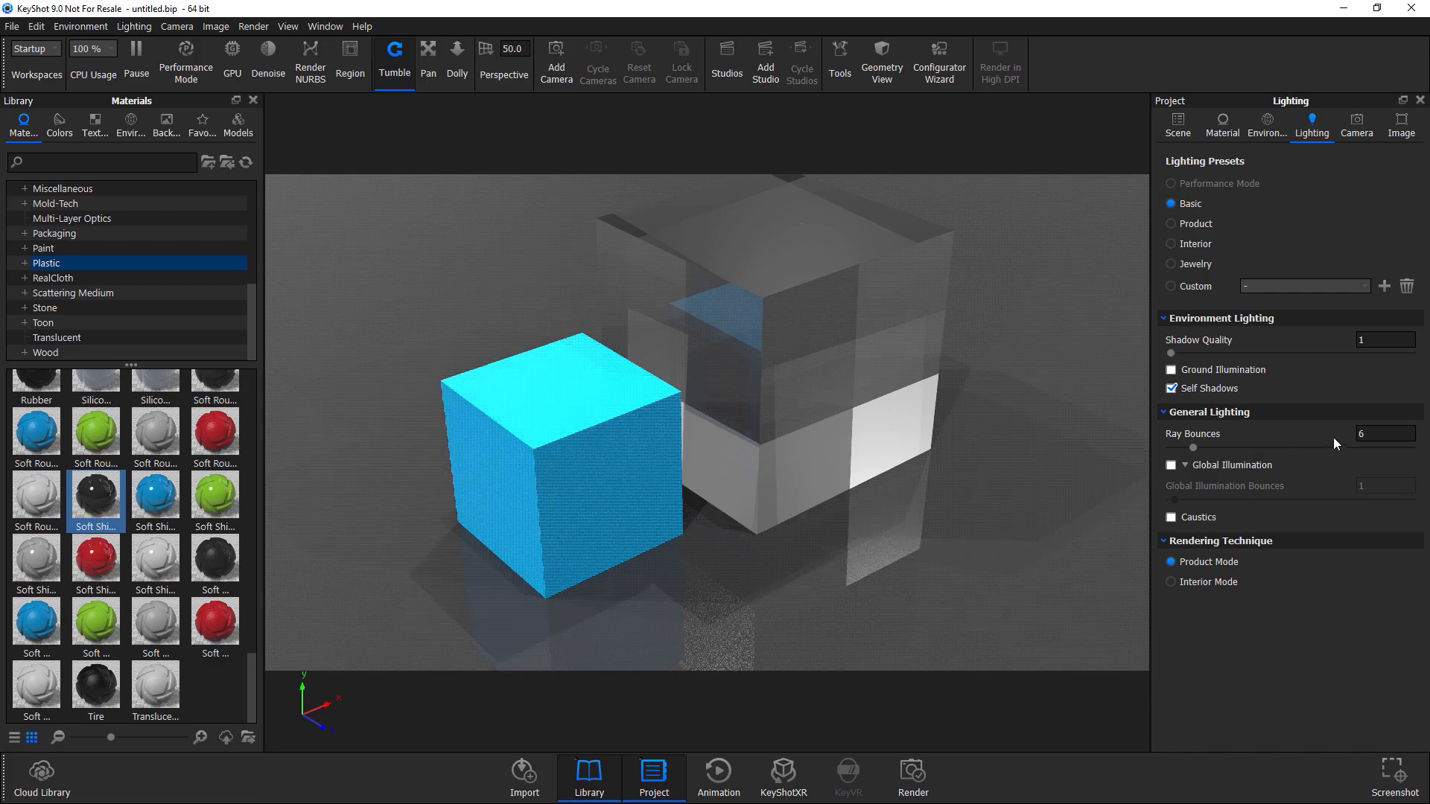
left_click(1361, 435)
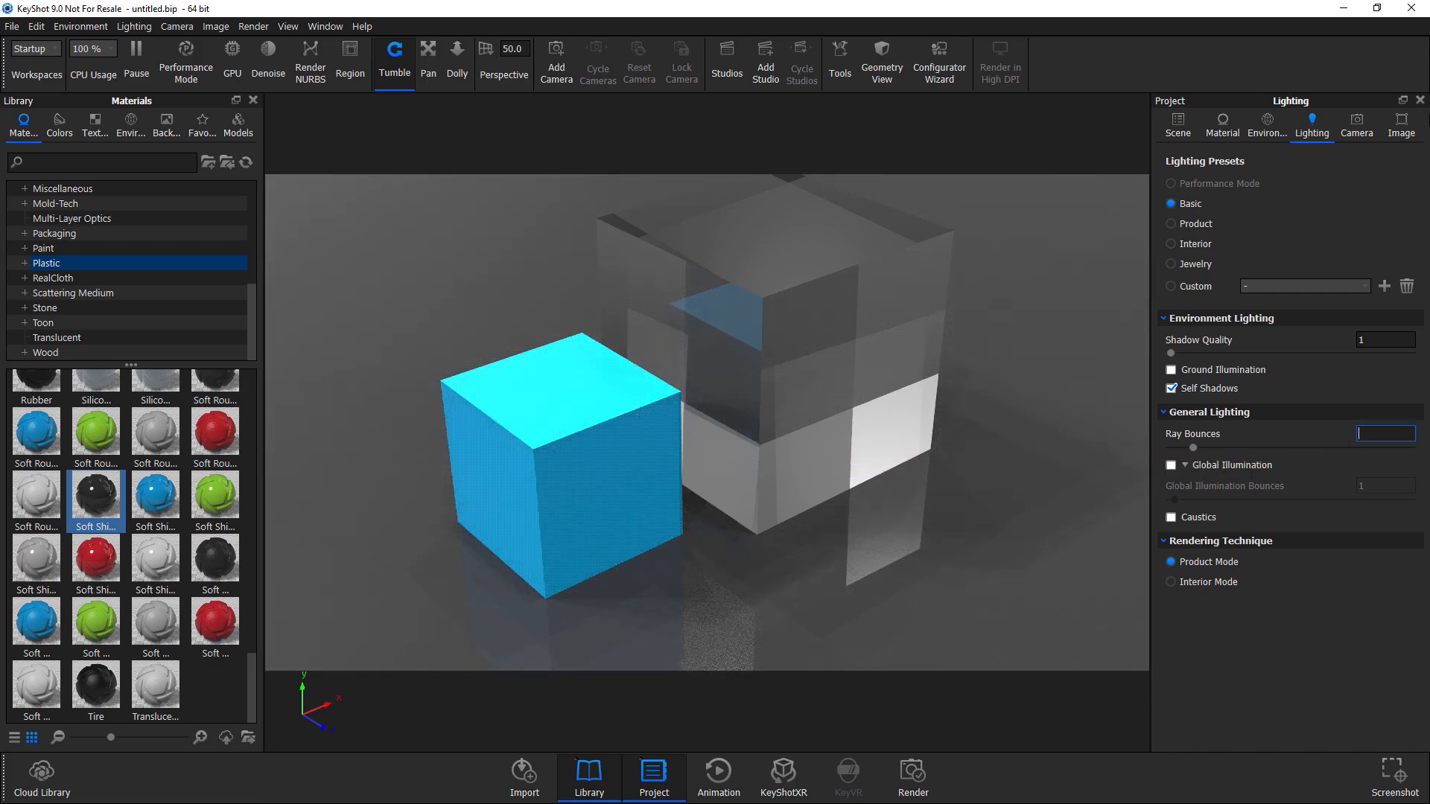
key("Return")
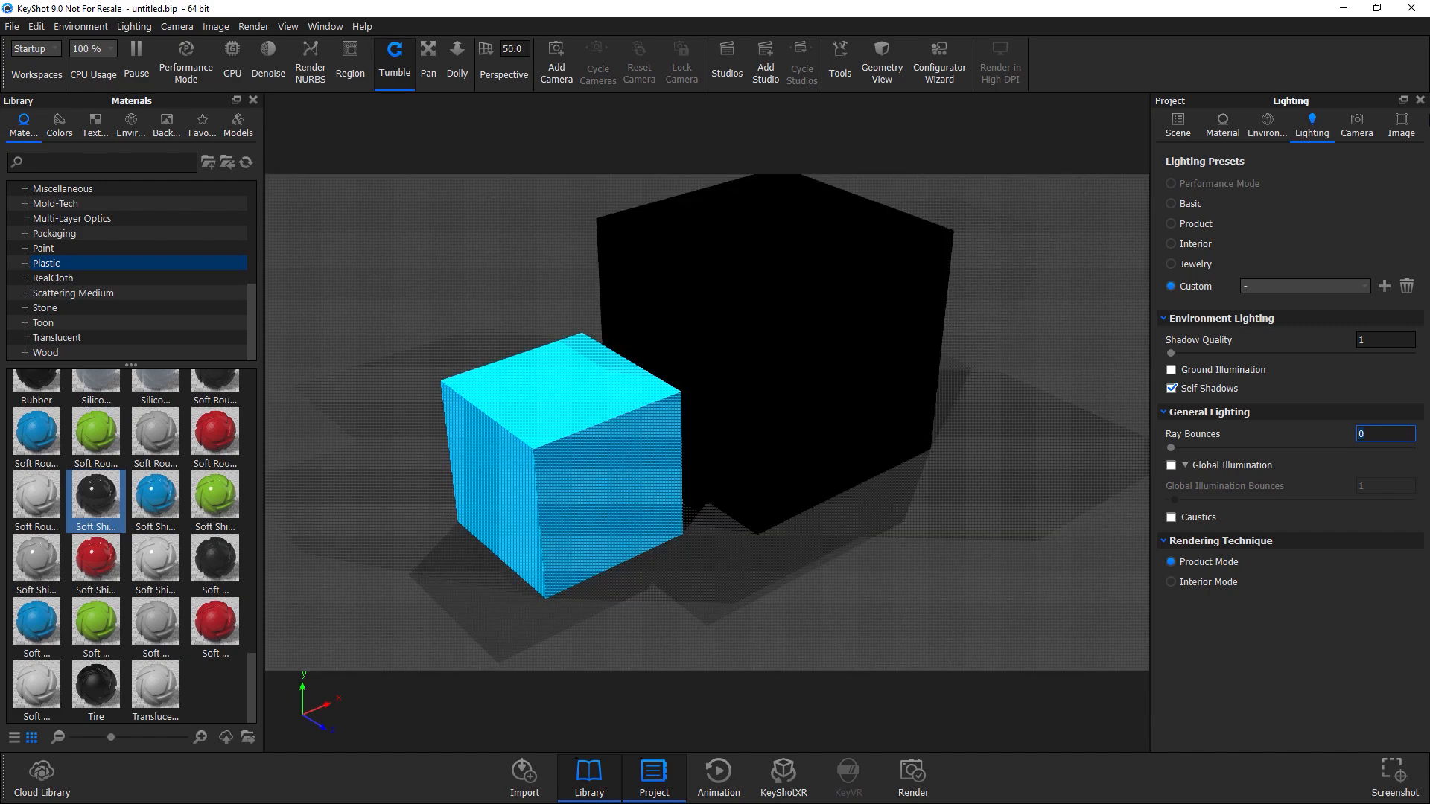
Raise Ray Bounces to 1.
left_click_drag(618, 553, 592, 575)
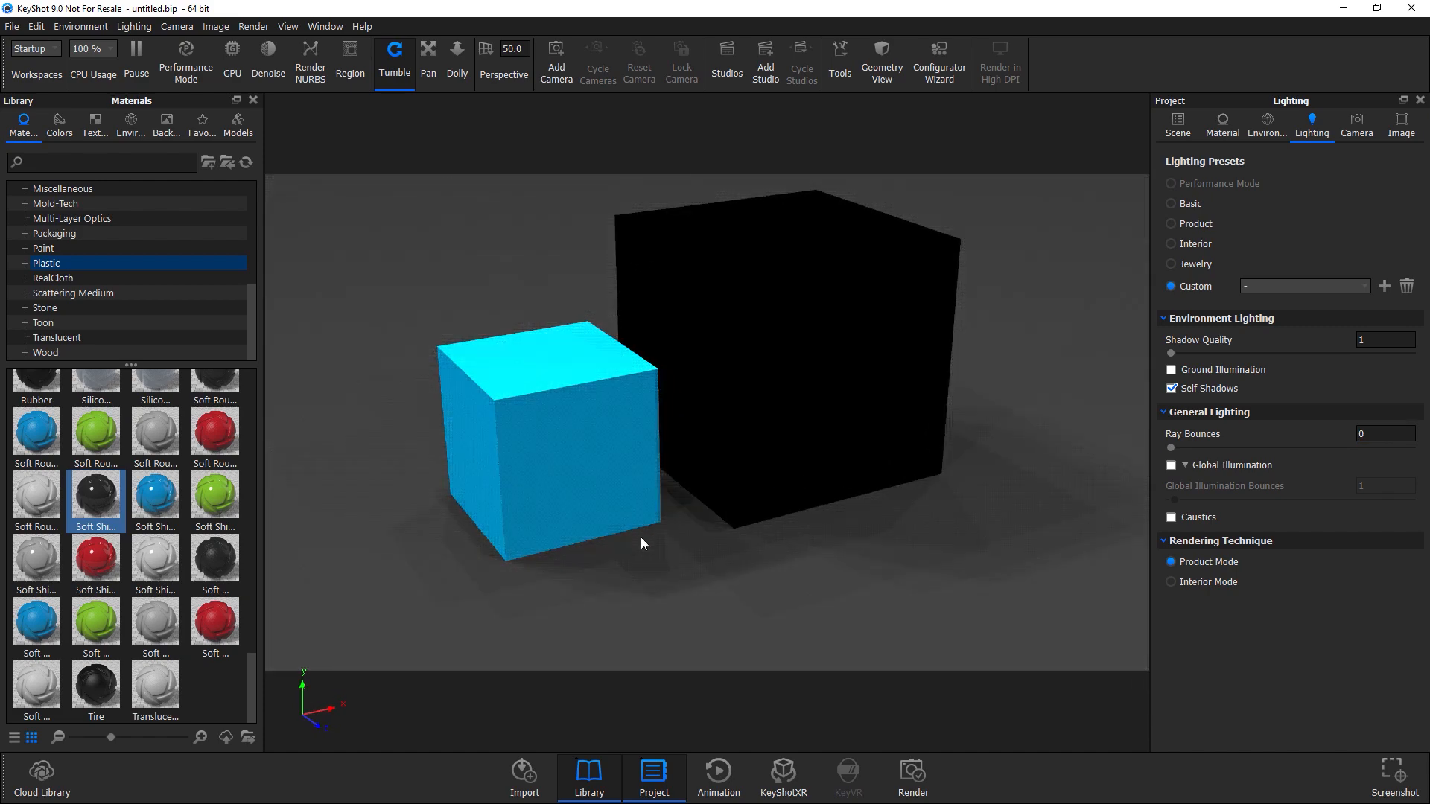
left_click_drag(748, 376, 715, 446)
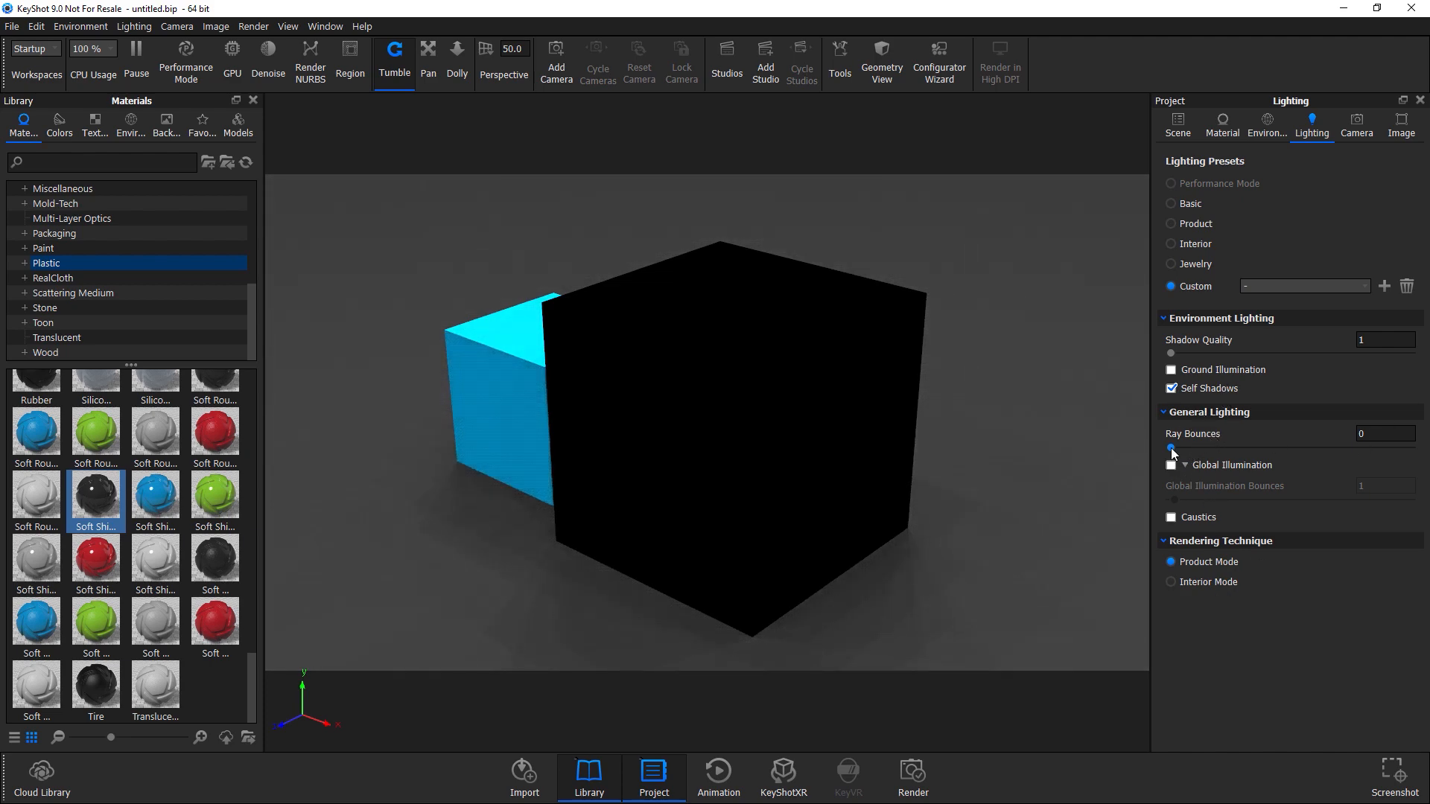
left_click_drag(1171, 449, 1174, 451)
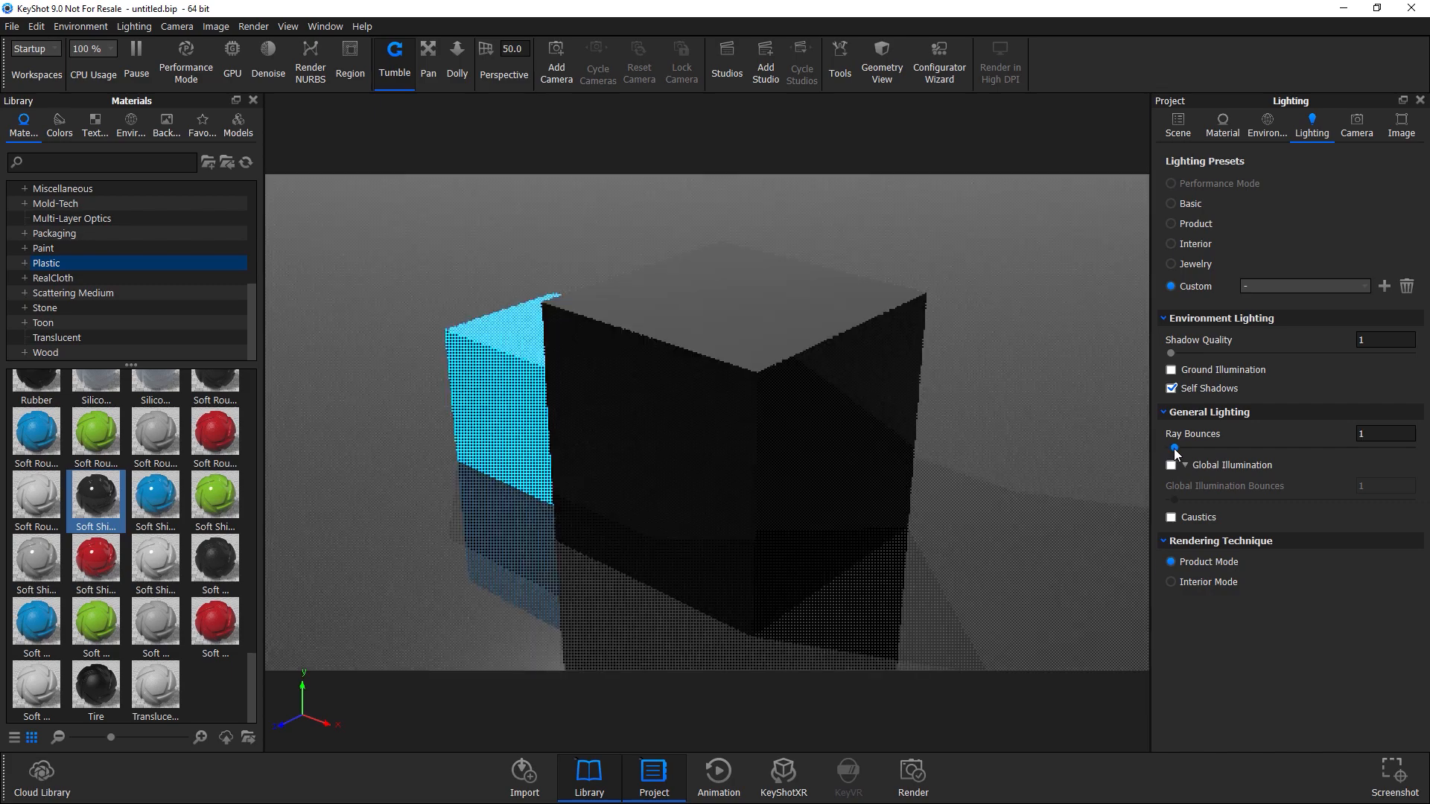
Raise Ray Bounces to 2.
left_click_drag(767, 487, 643, 554)
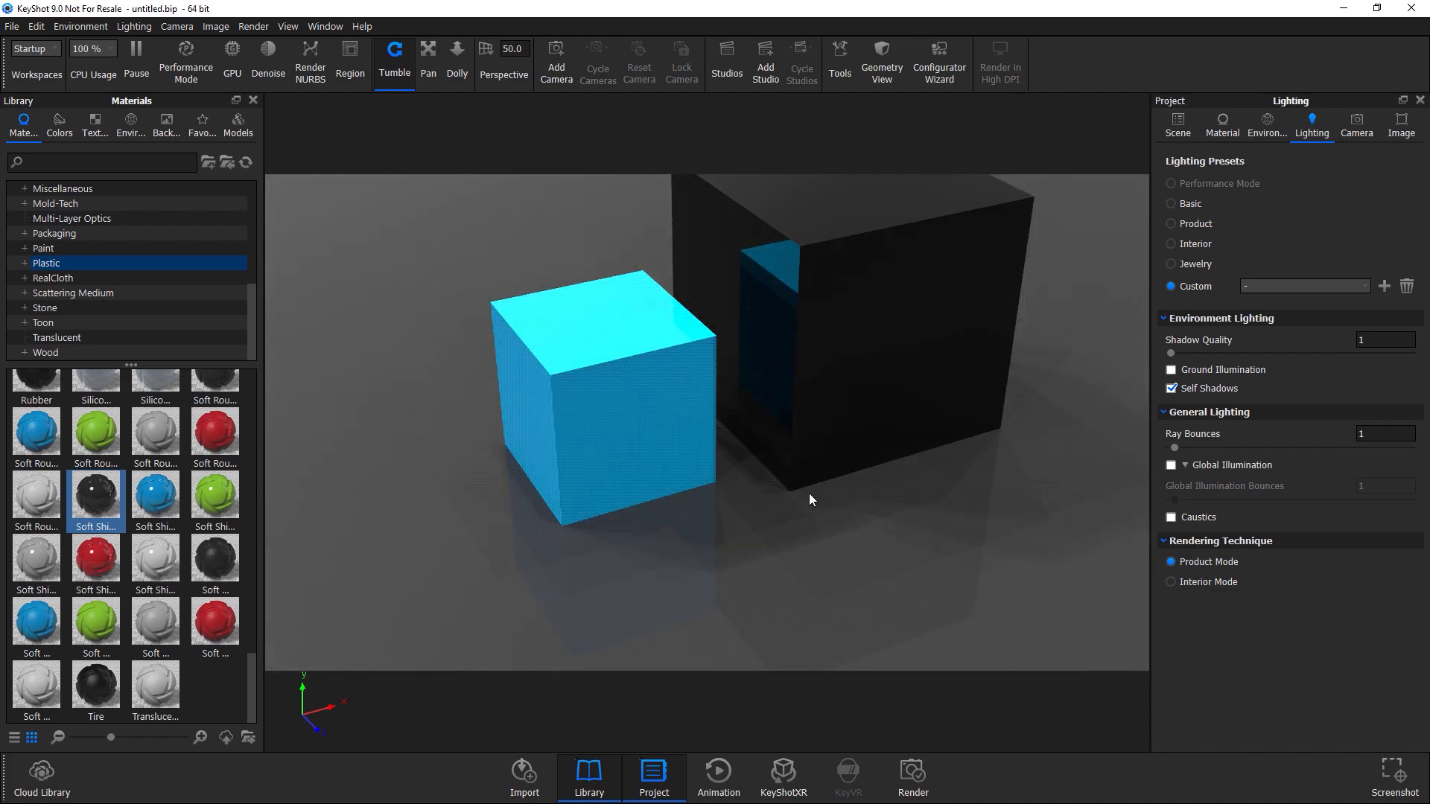
left_click_drag(809, 493, 563, 570)
left_click_drag(448, 420, 916, 422)
left_click_drag(865, 386, 689, 409)
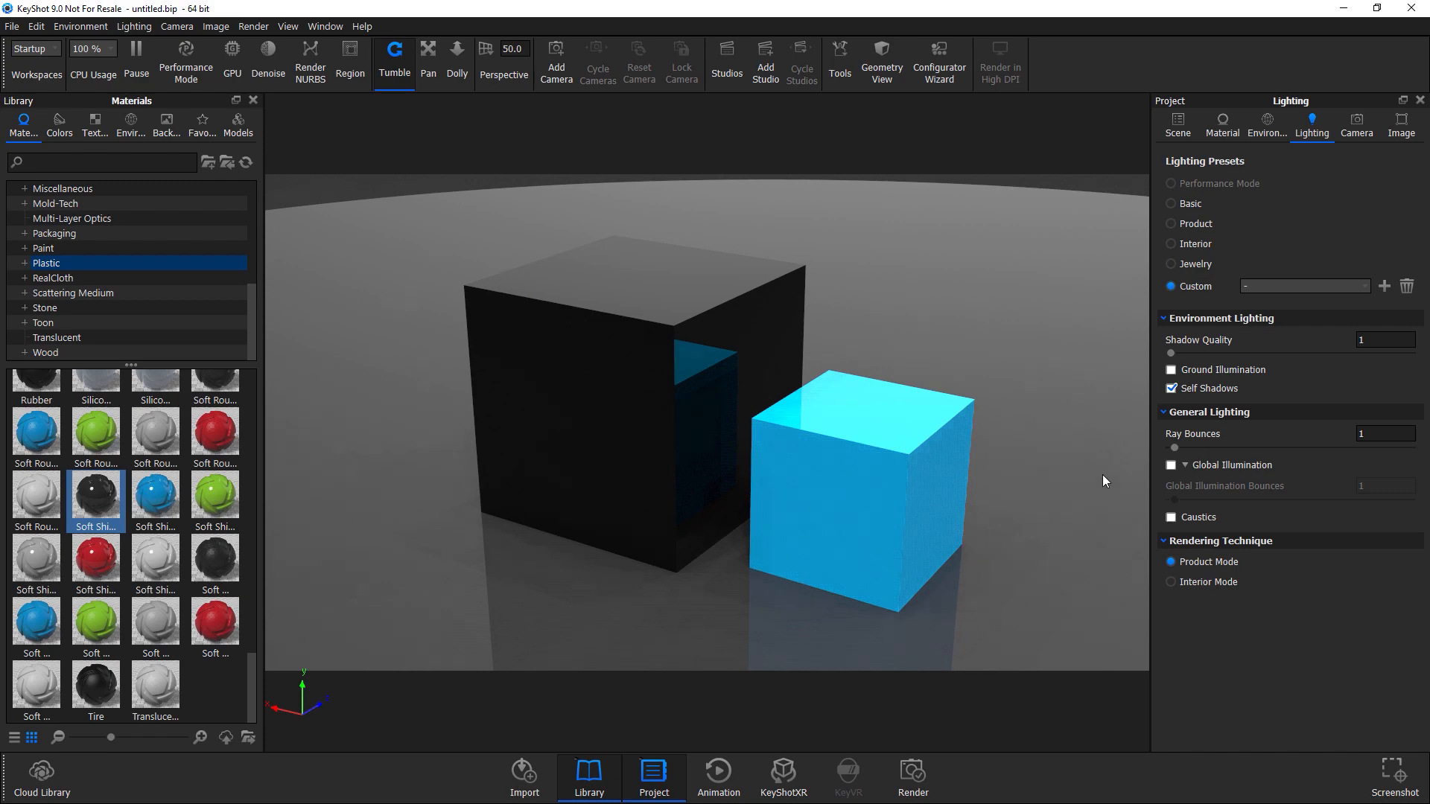
left_click_drag(1175, 448, 1178, 449)
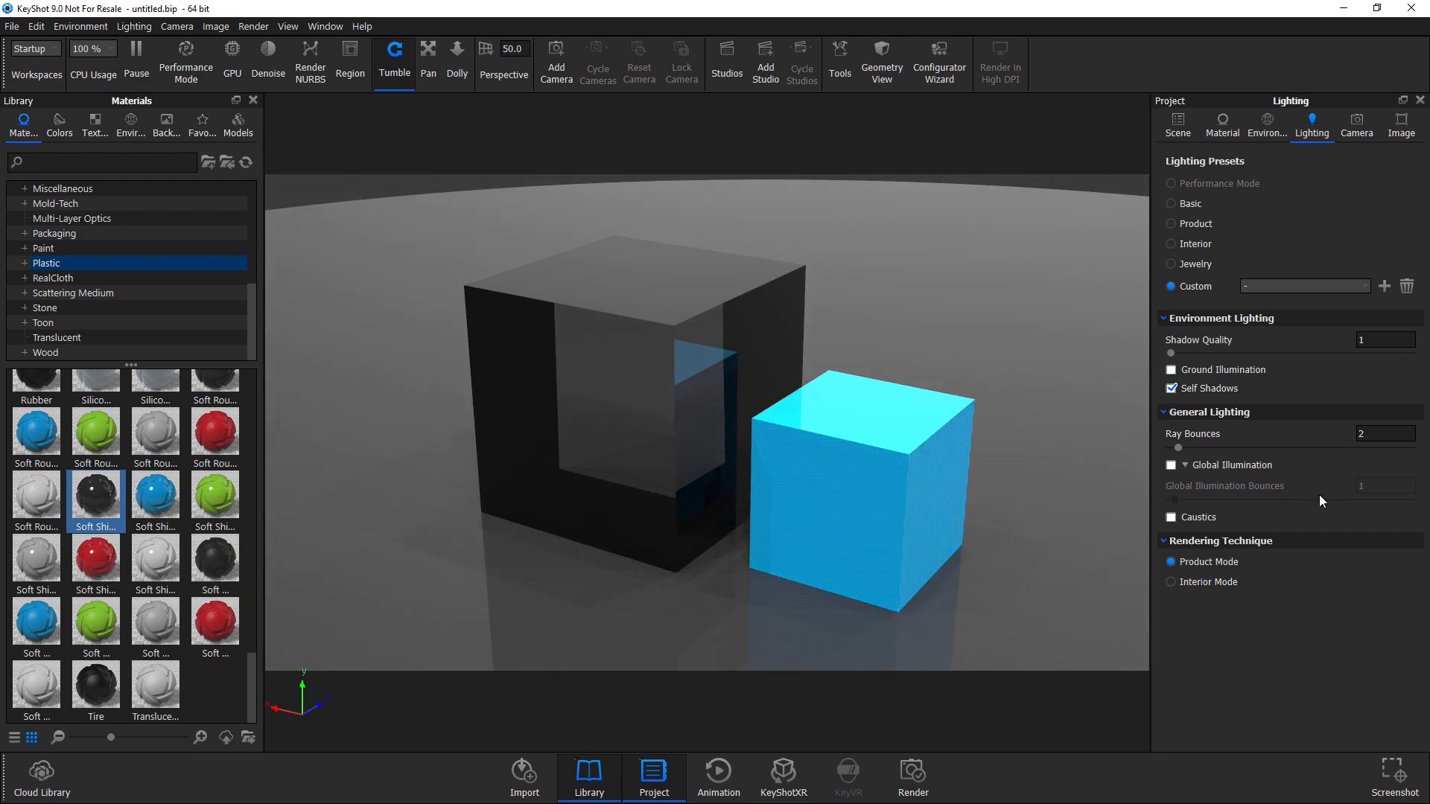
Set Ray Bounces to 6 and then lower it to 3.
left_click_drag(1179, 449, 1196, 453)
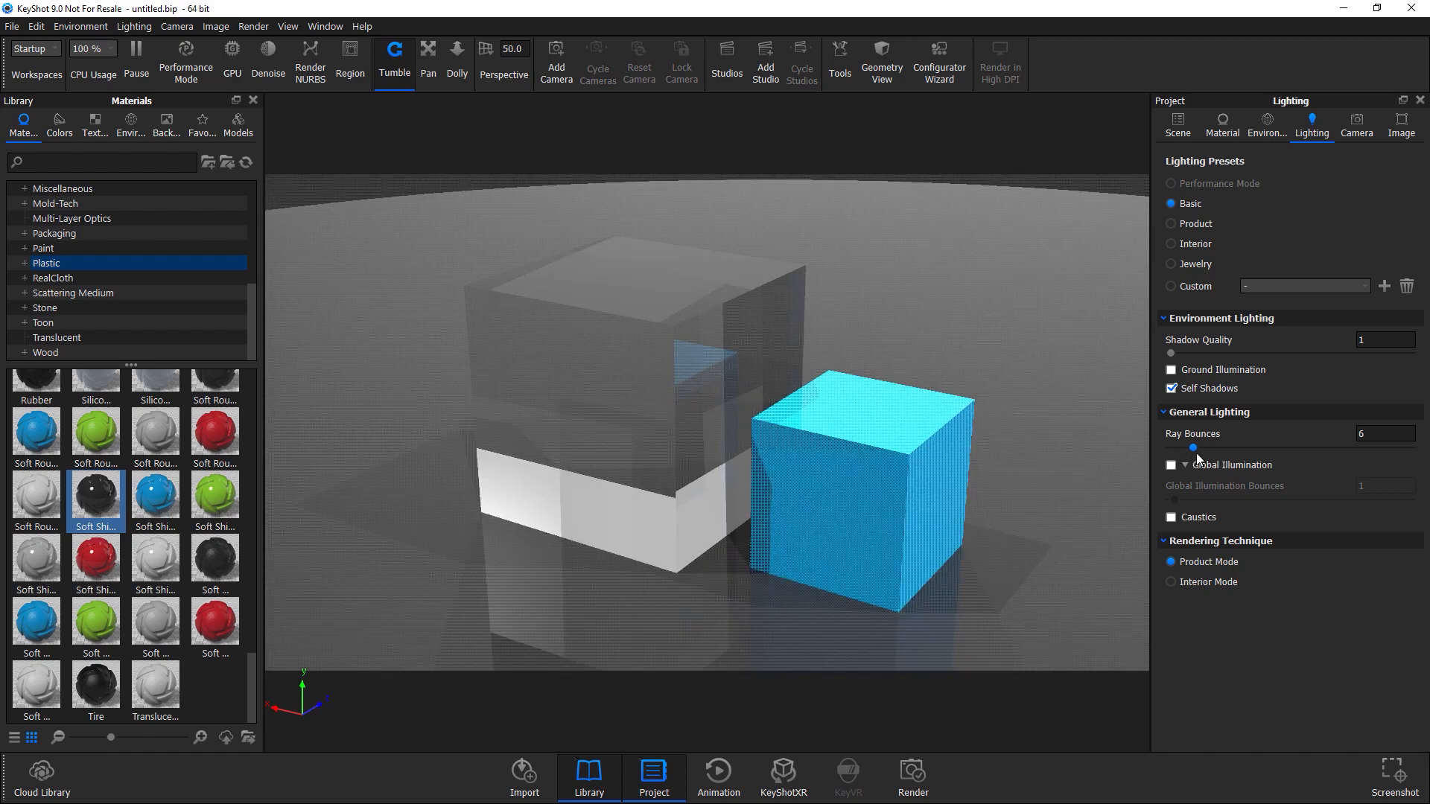
left_click_drag(715, 438, 846, 415)
left_click_drag(749, 437, 1285, 478)
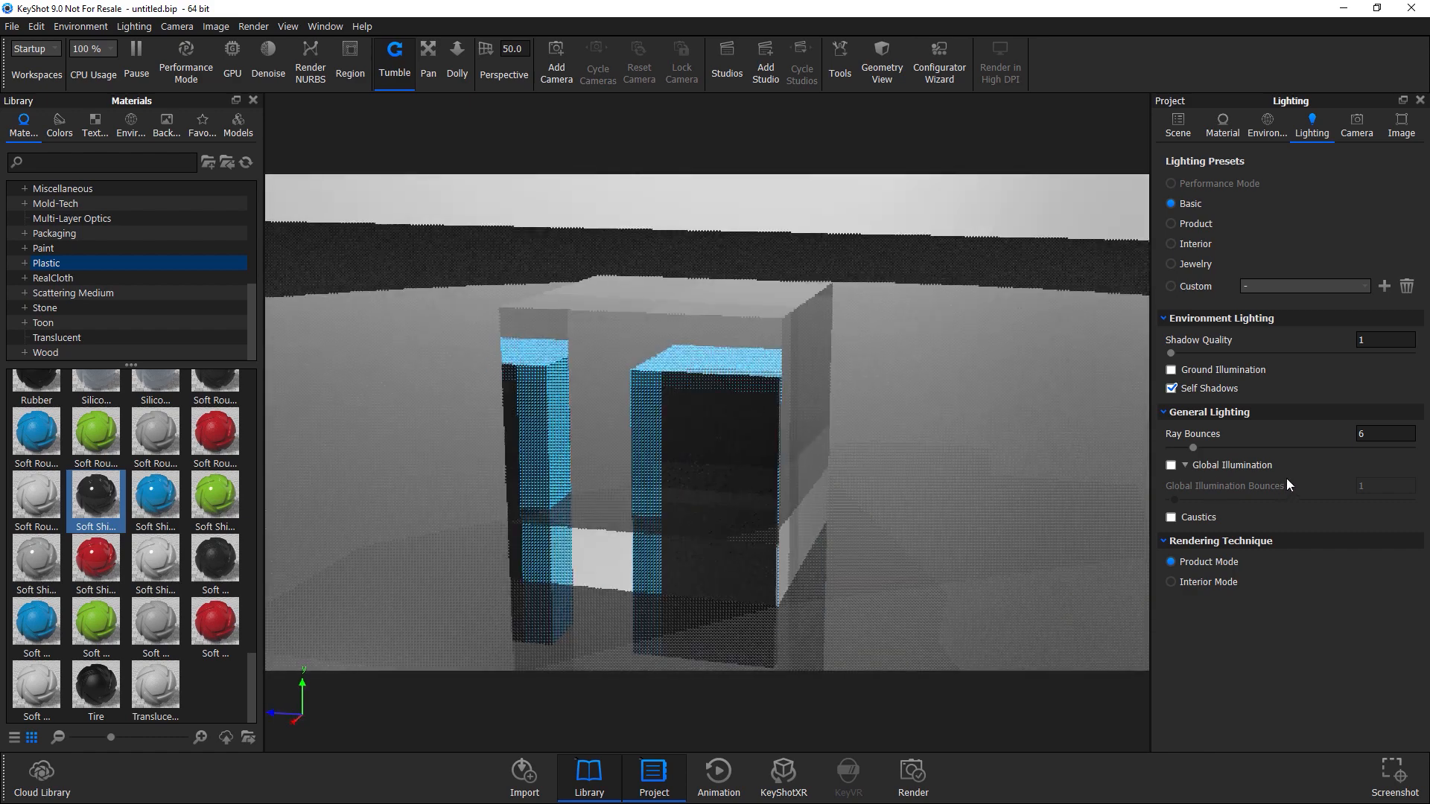
left_click_drag(1193, 448, 1182, 445)
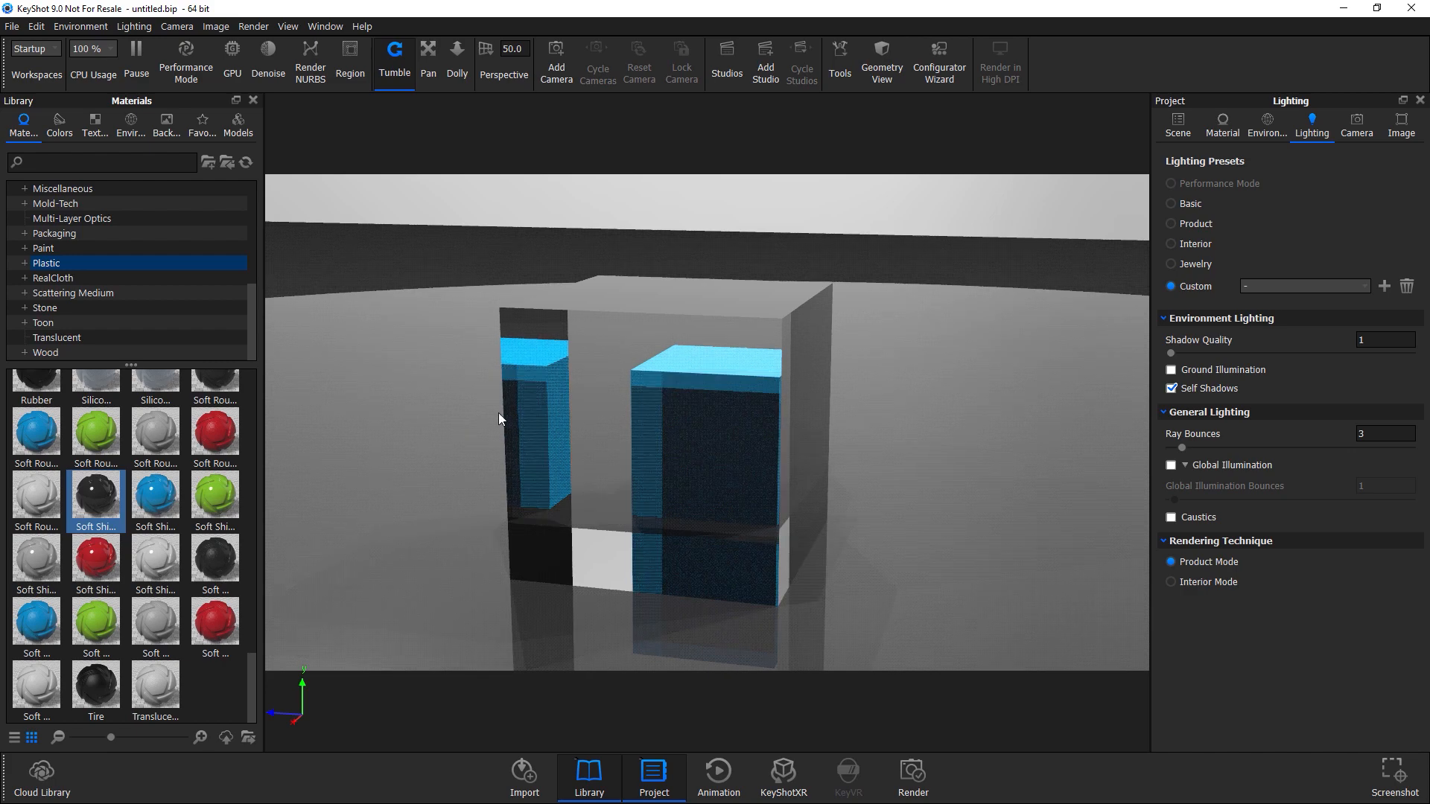
Raise Ray Bounces to 8.
left_click_drag(764, 421, 727, 429)
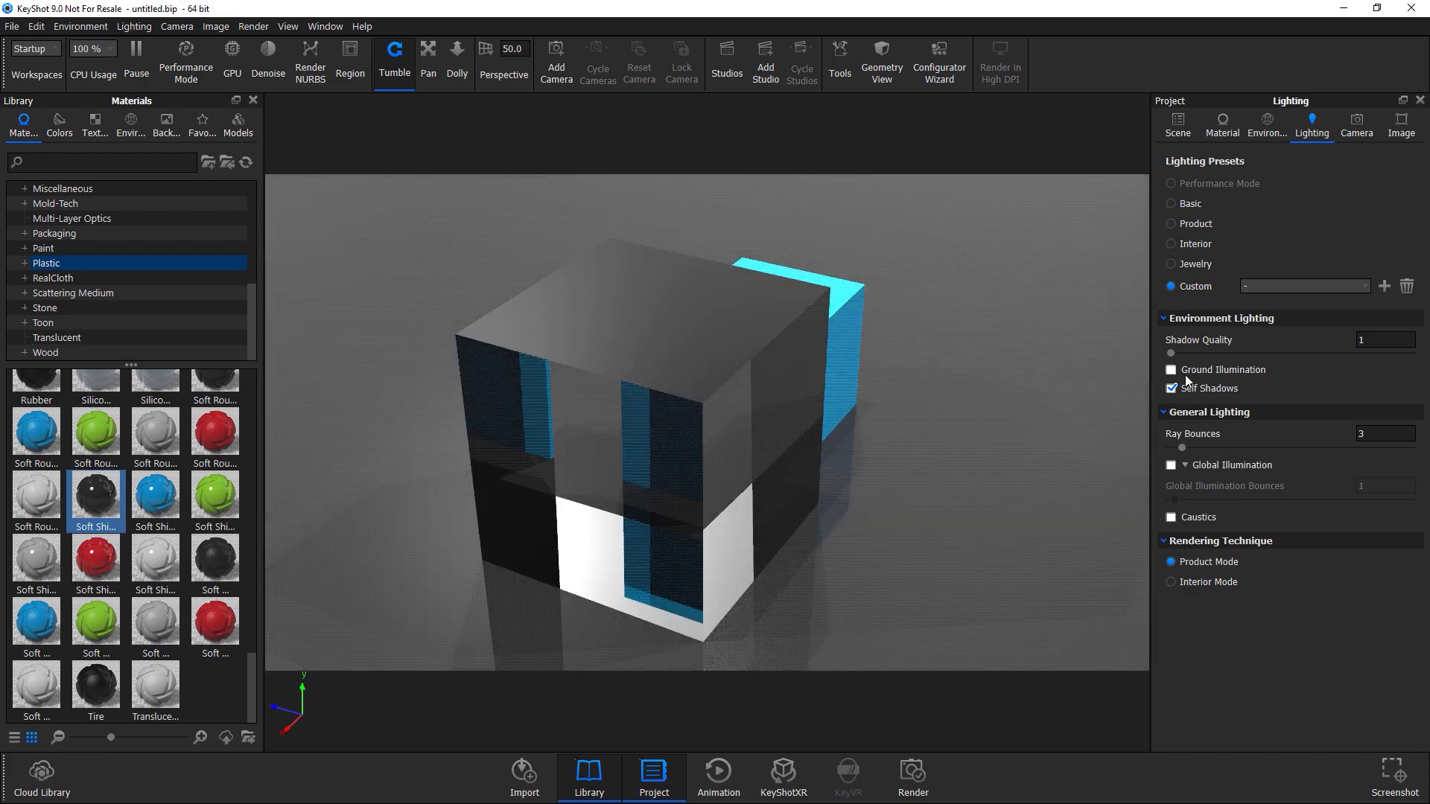
left_click_drag(1182, 449, 1199, 450)
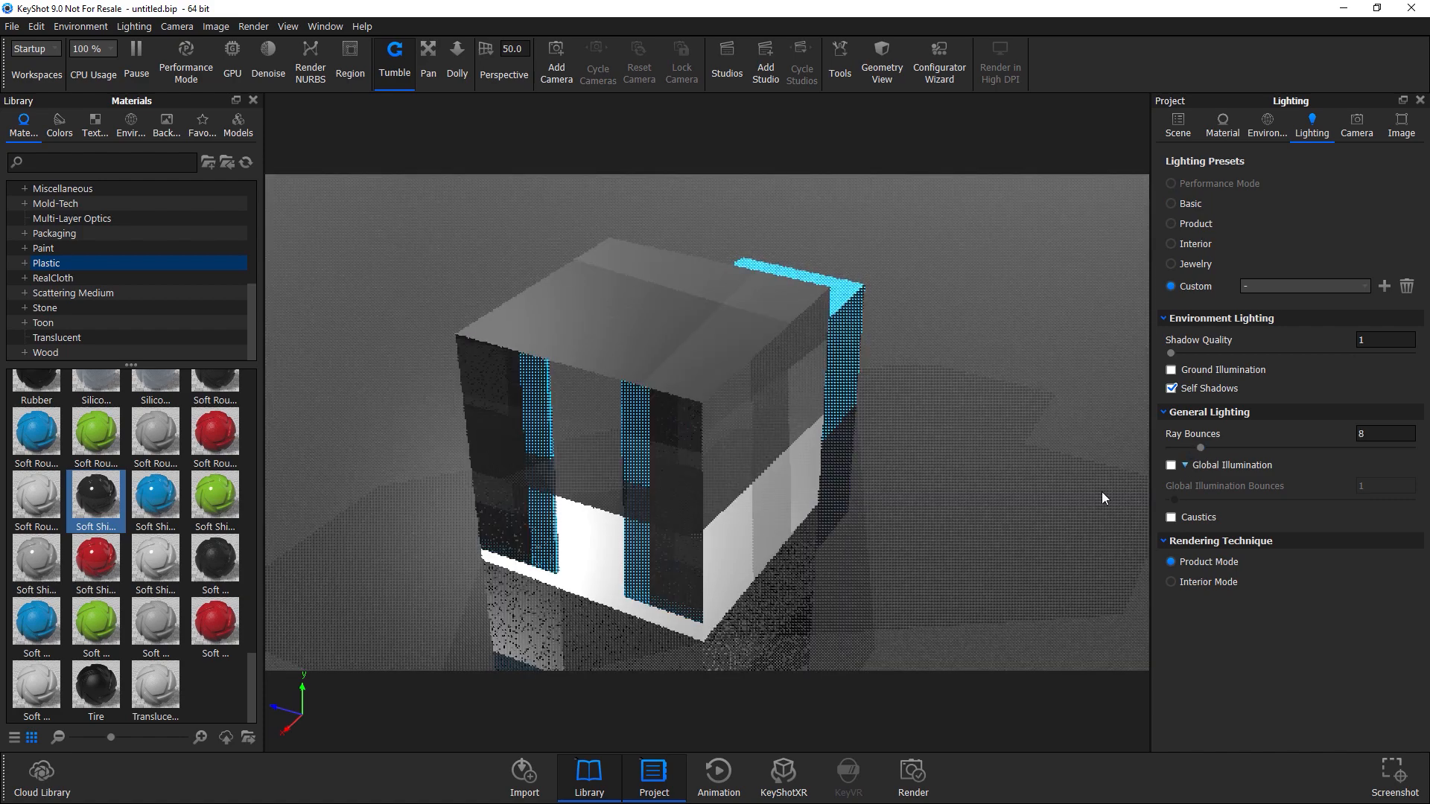
Raise Ray Bounces to 12.
left_click_drag(779, 493, 925, 513)
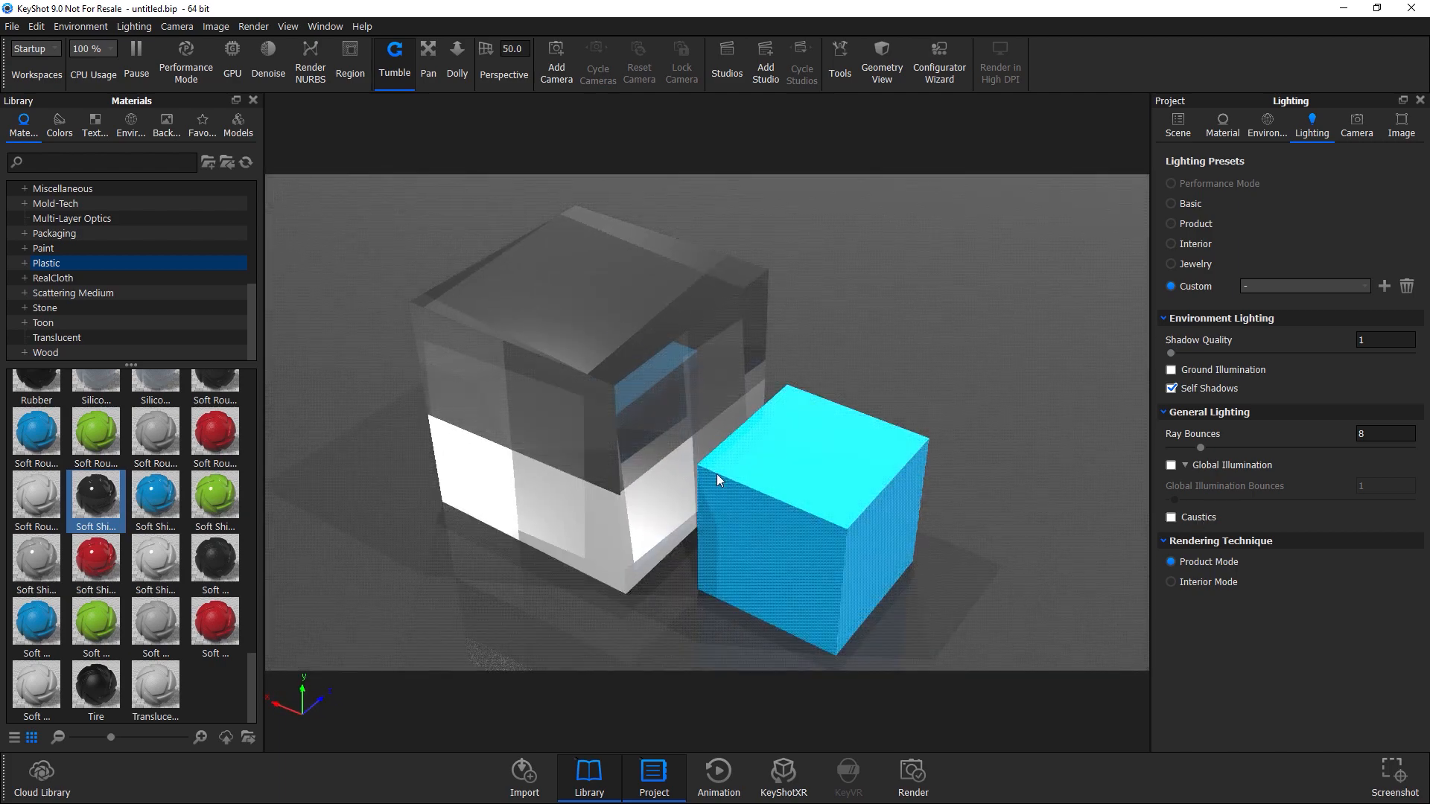
left_click_drag(711, 465, 793, 453)
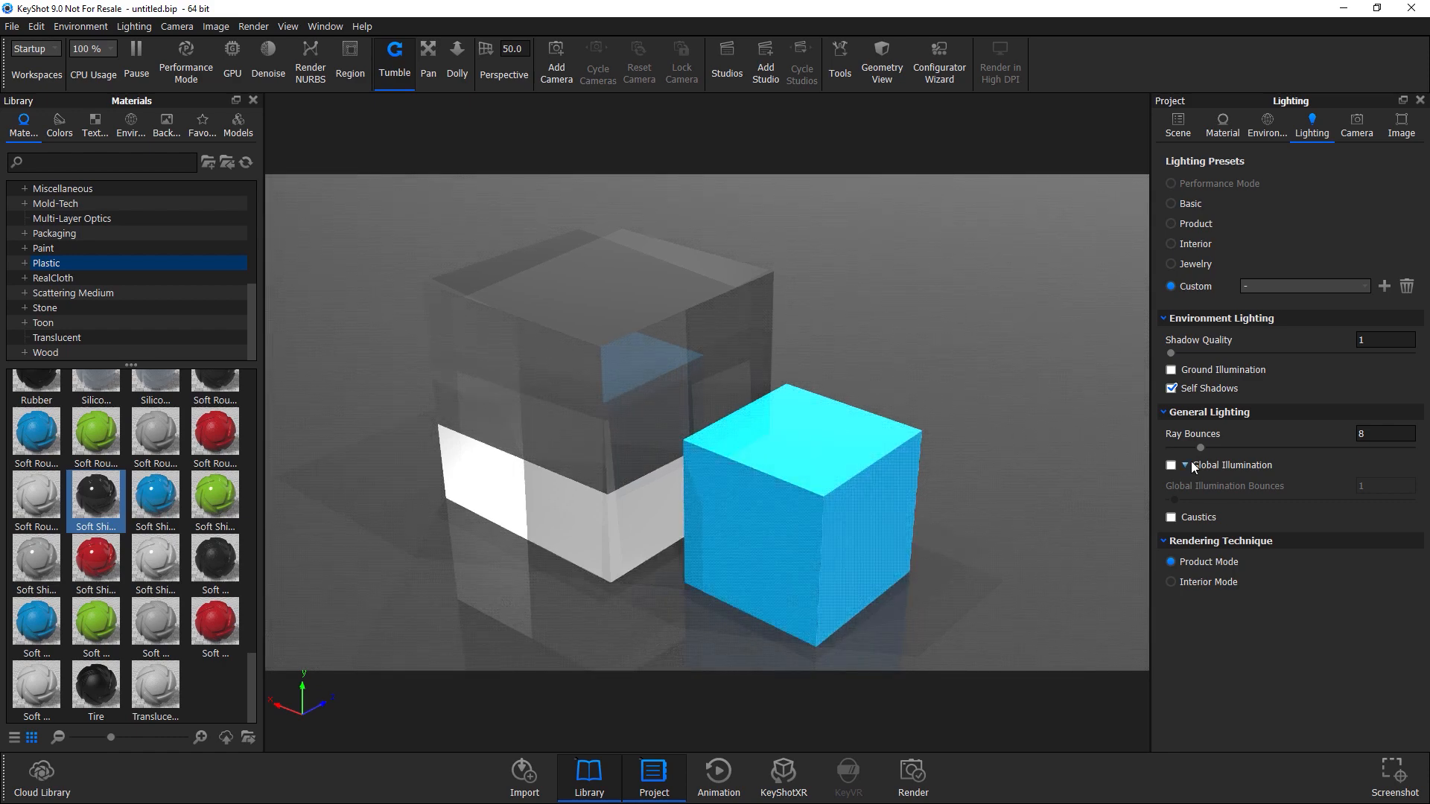
left_click_drag(1199, 451, 1213, 450)
Switch the rendering technique to Interior Mode and enable Global Illumination.
left_click(1194, 583)
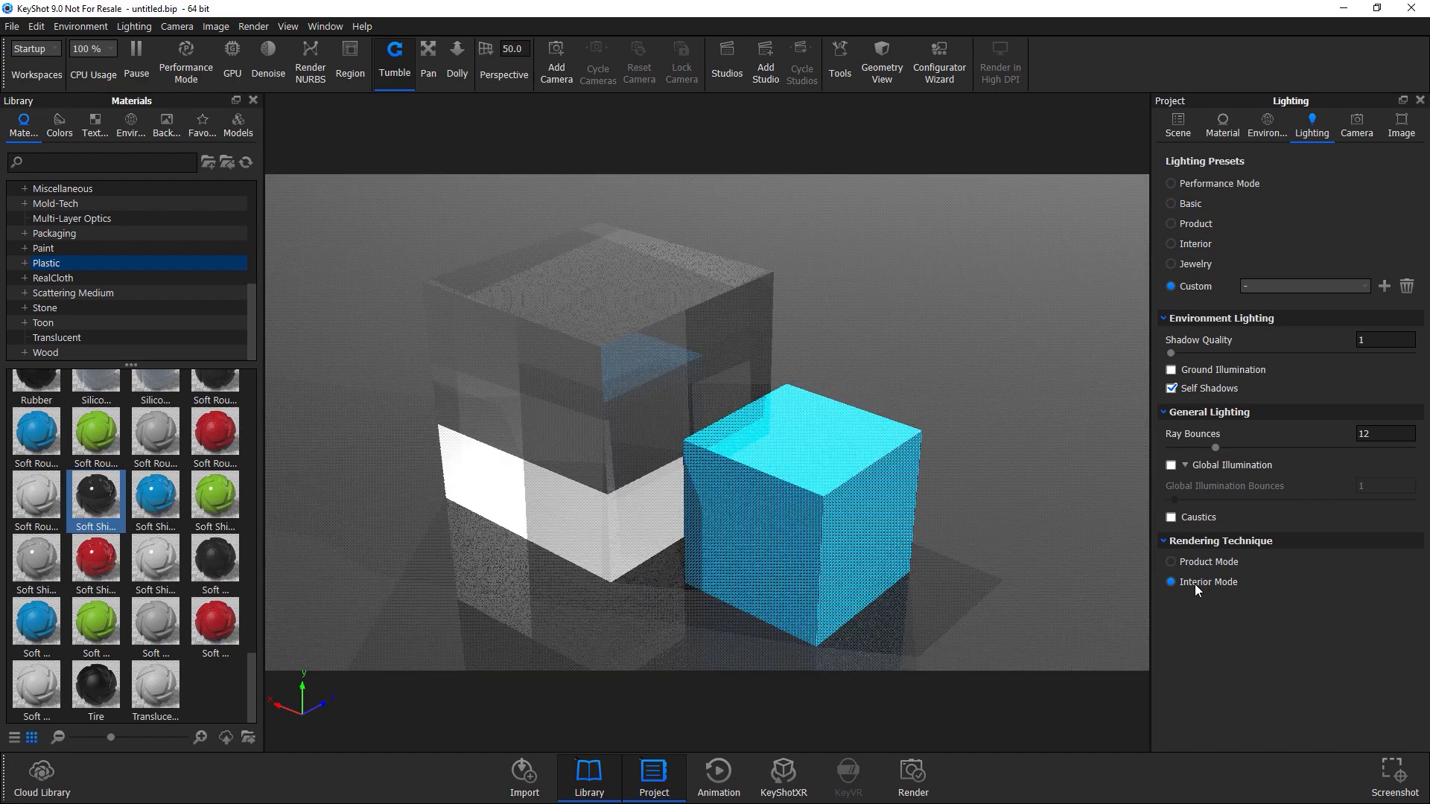
left_click(1184, 464)
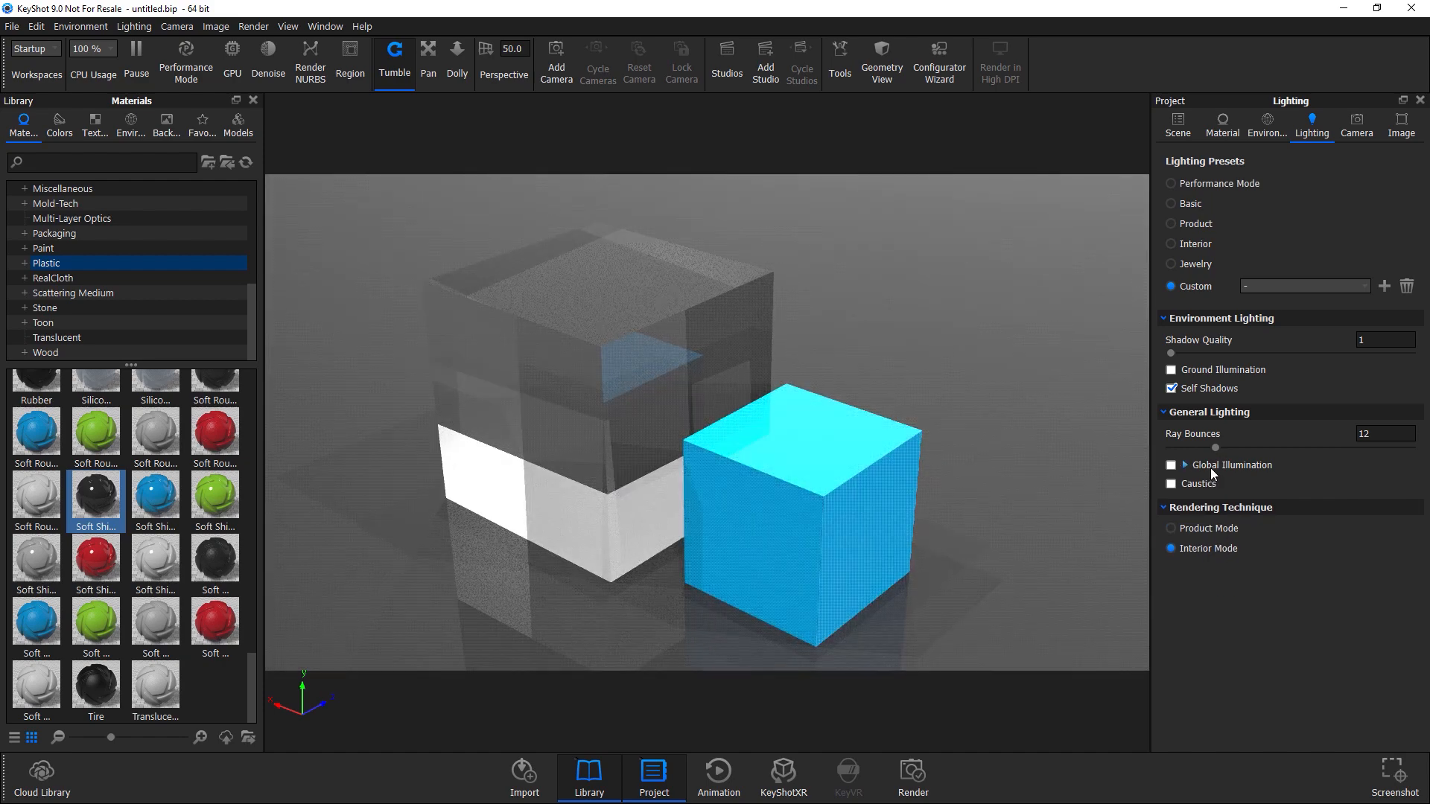
left_click(1171, 466)
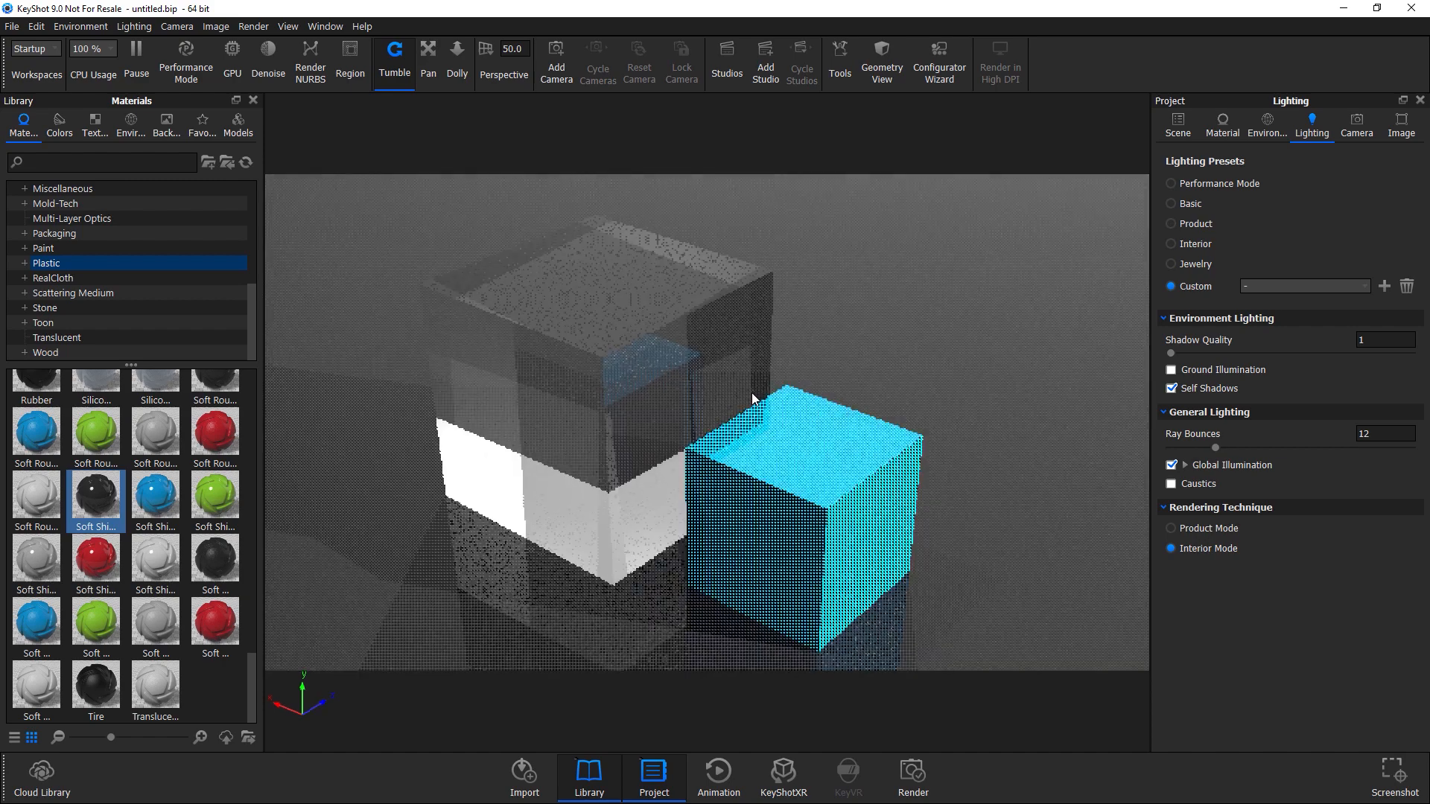
left_click_drag(752, 391, 712, 387)
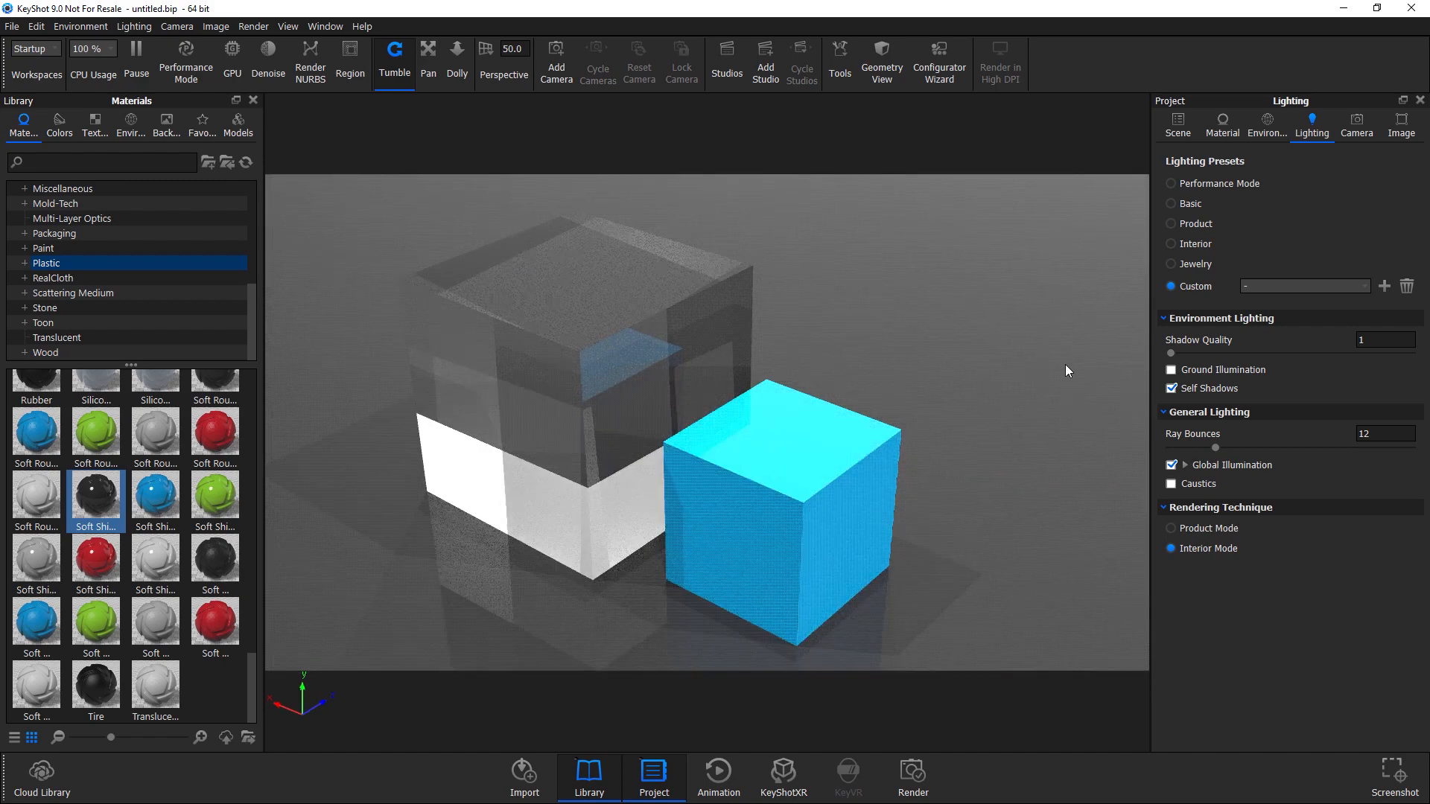
Add a new cube, scale it down and move it up above the other cubes with the move tool.
left_click(35, 26)
mouse_move(43, 87)
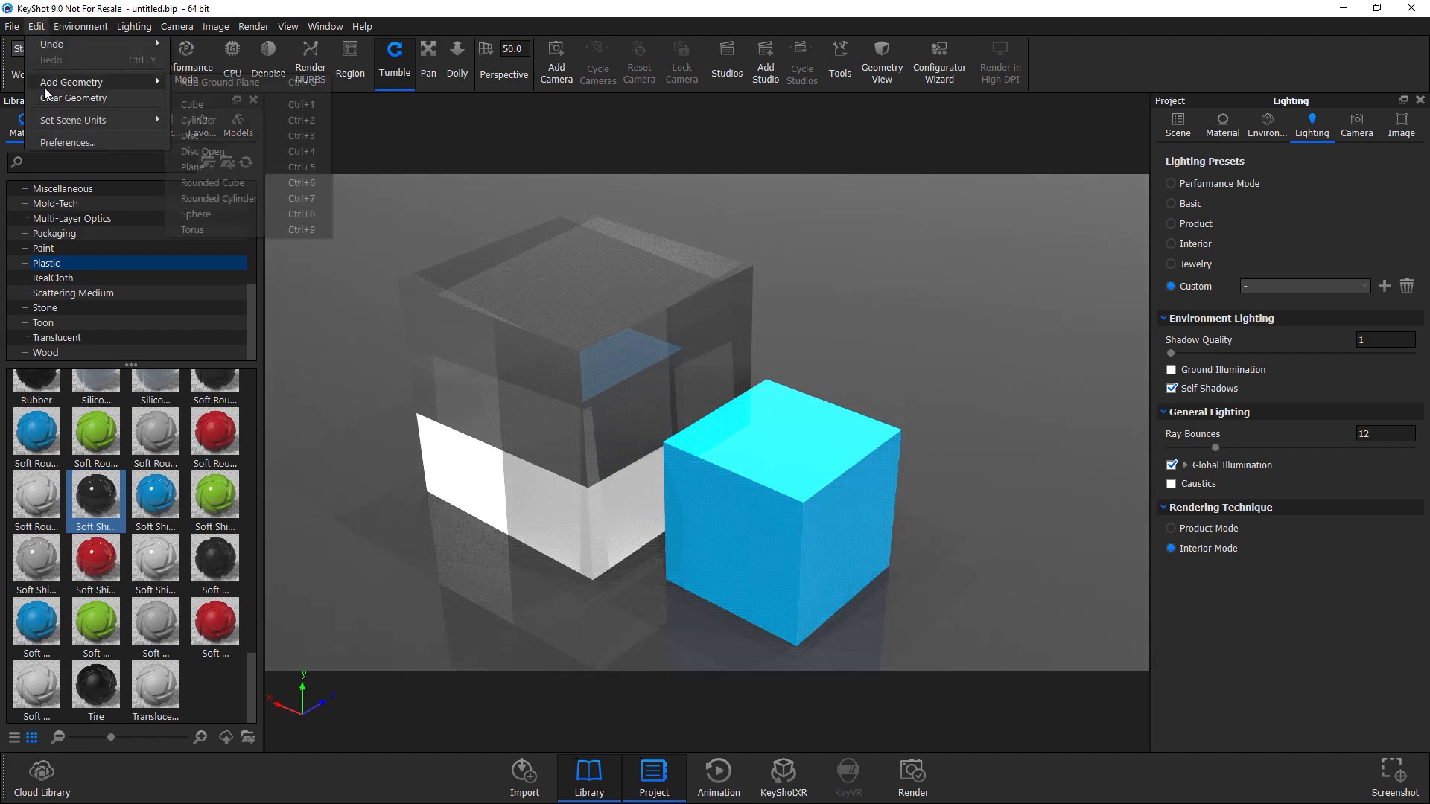
left_click(198, 107)
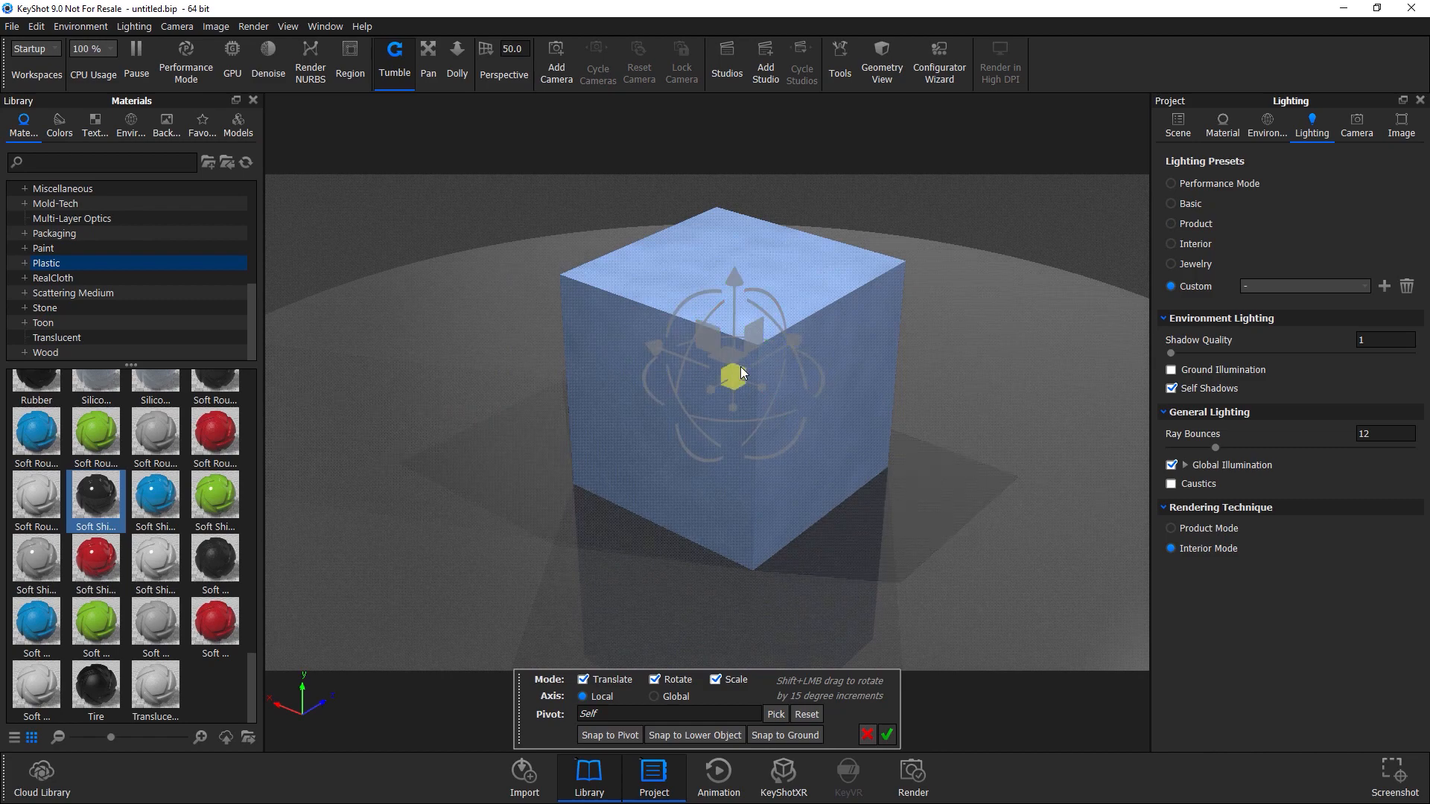
left_click_drag(740, 366, 651, 399)
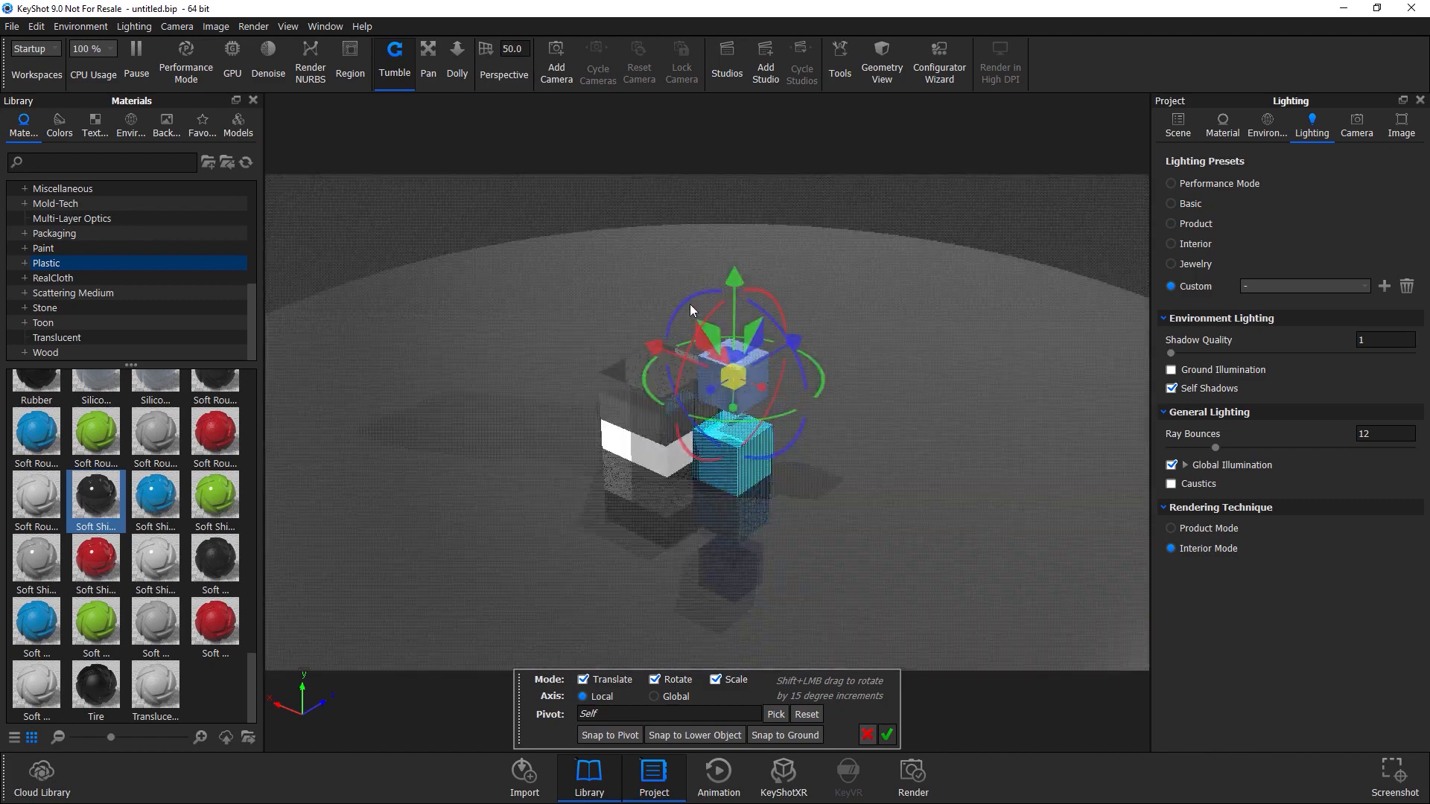
left_click_drag(733, 278, 729, 140)
middle_click_drag(791, 411, 748, 530)
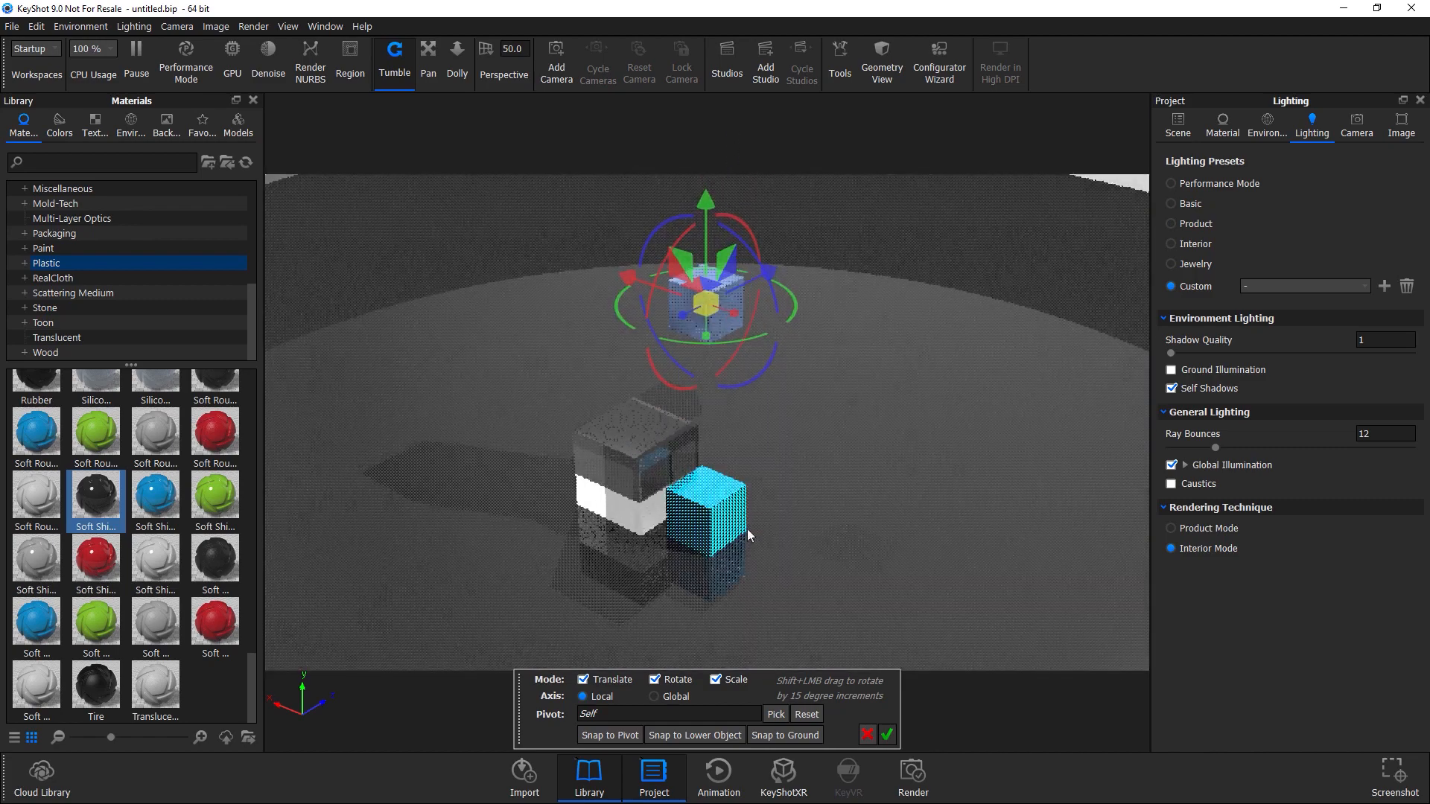
left_click_drag(748, 535, 605, 253)
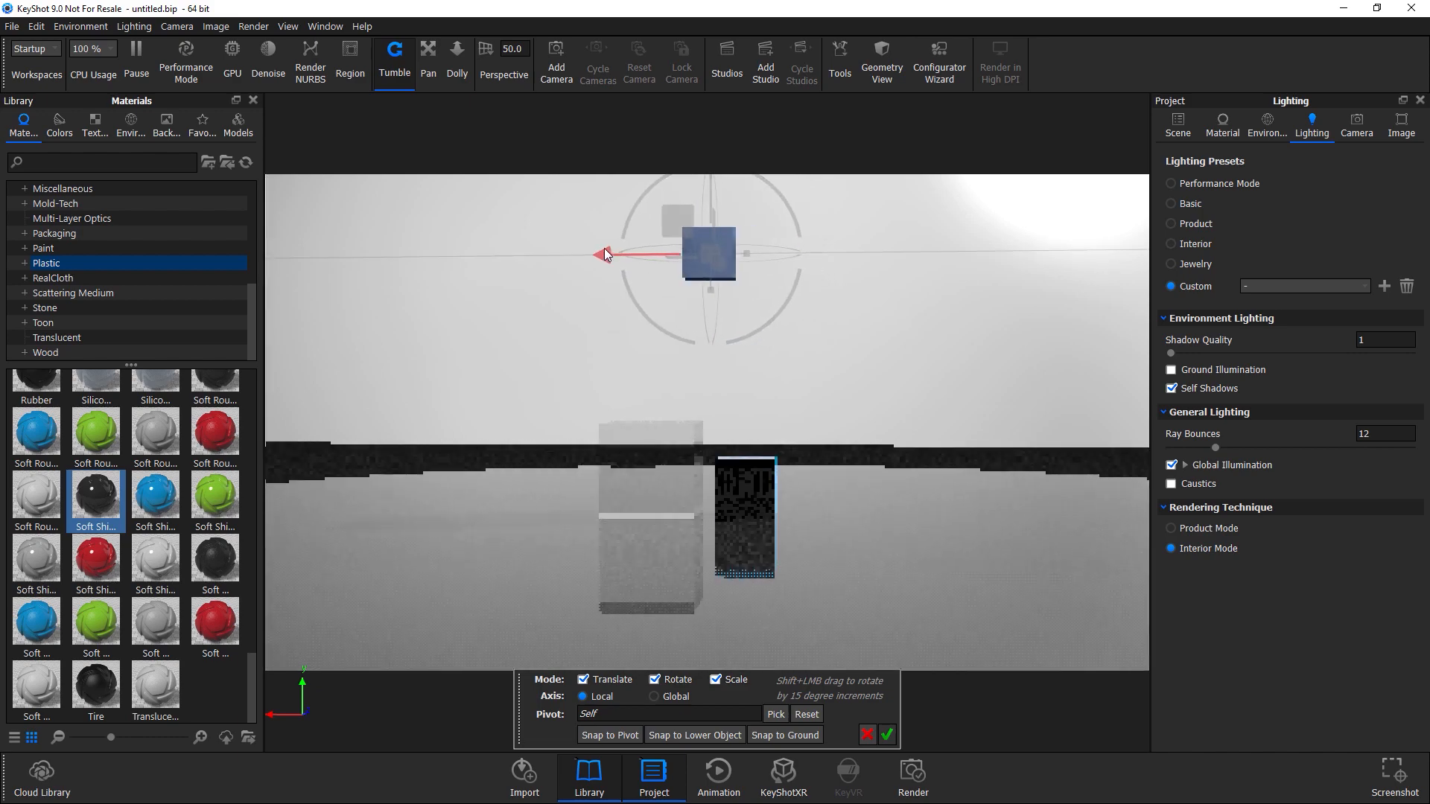
left_click(886, 736)
left_click_drag(849, 566, 749, 650)
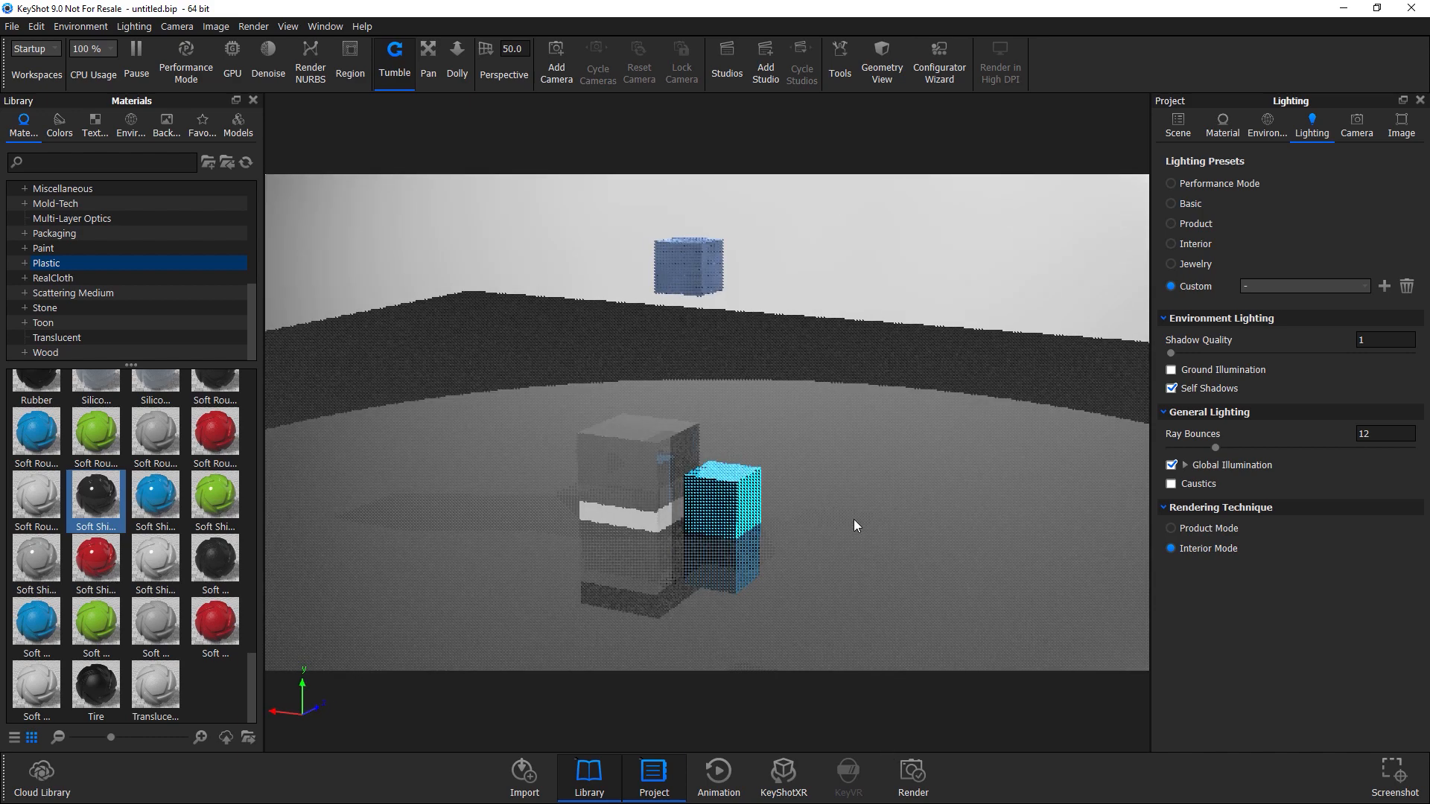
left_click_drag(832, 469, 775, 485)
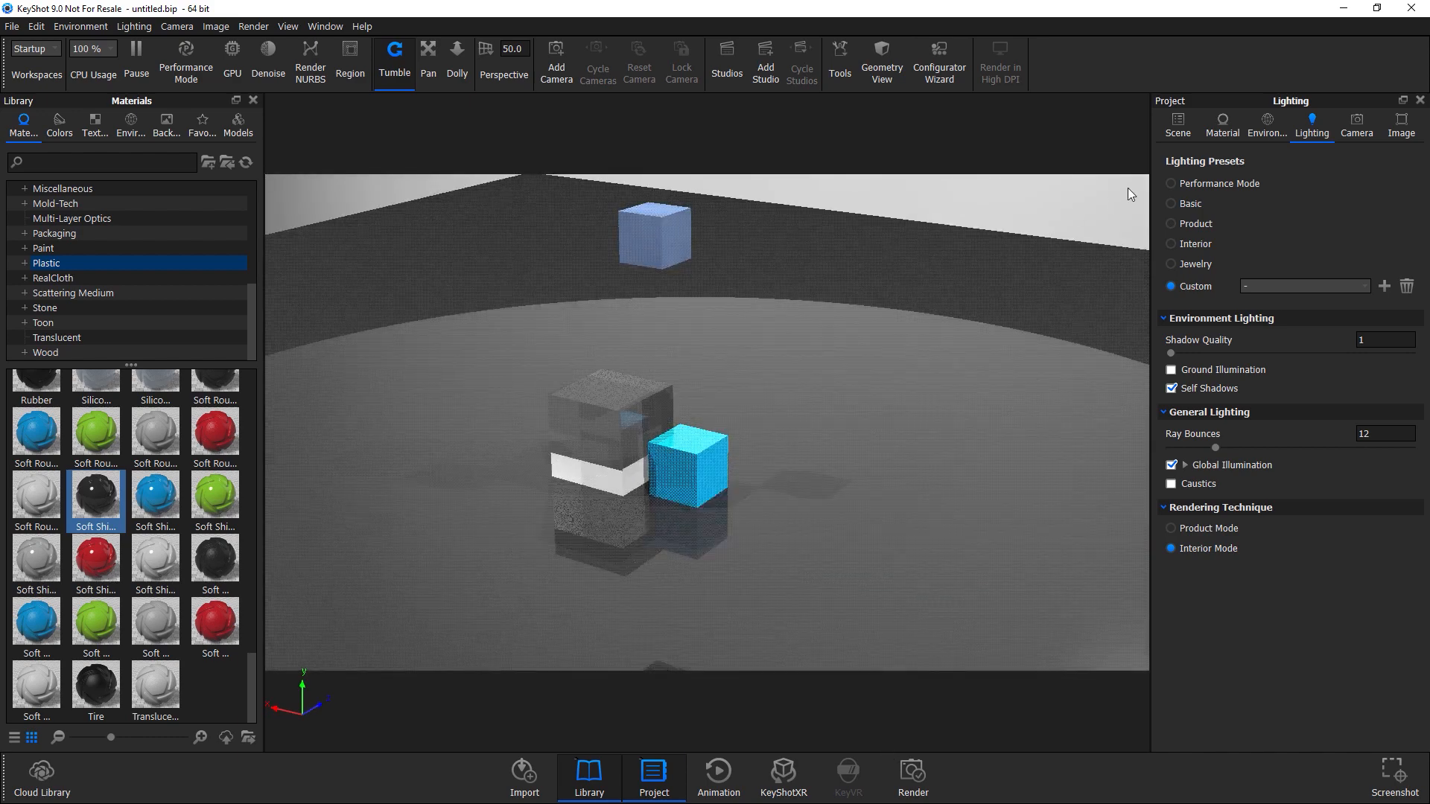
Set the environment brightness to 0.
left_click(1272, 123)
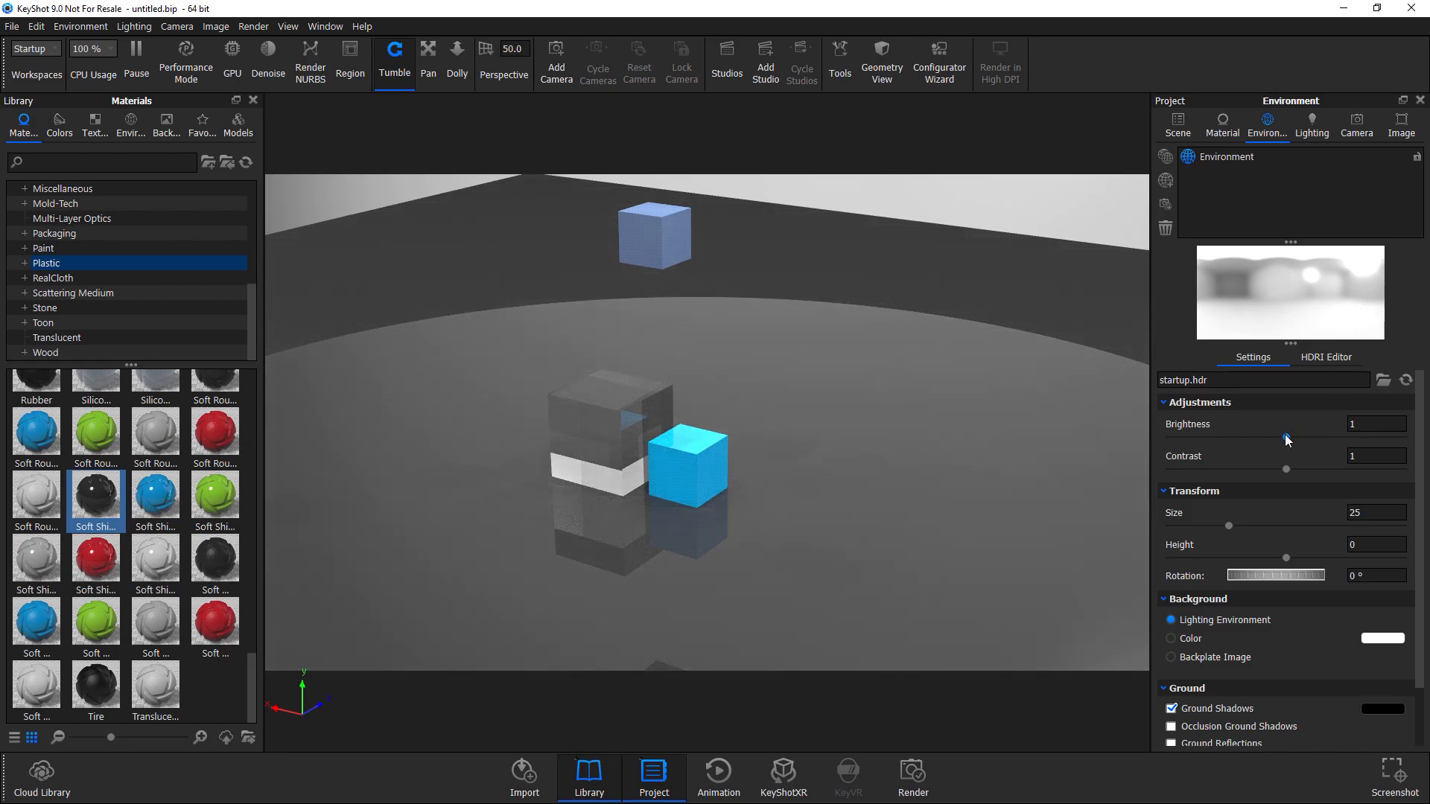
left_click_drag(1286, 438, 1138, 512)
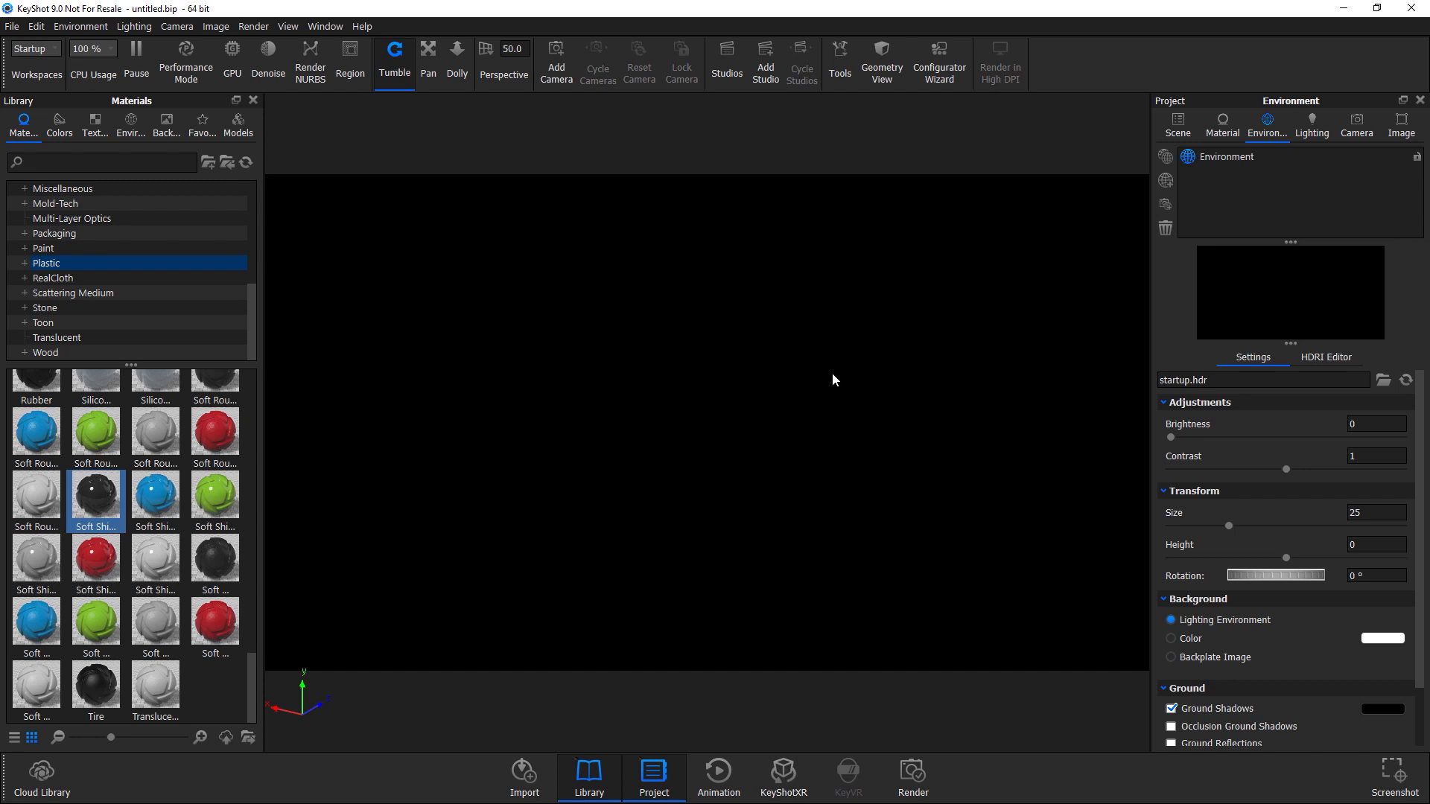
Change the new cube's material type to Area Light and set its power unit to Watt.
left_click(1175, 123)
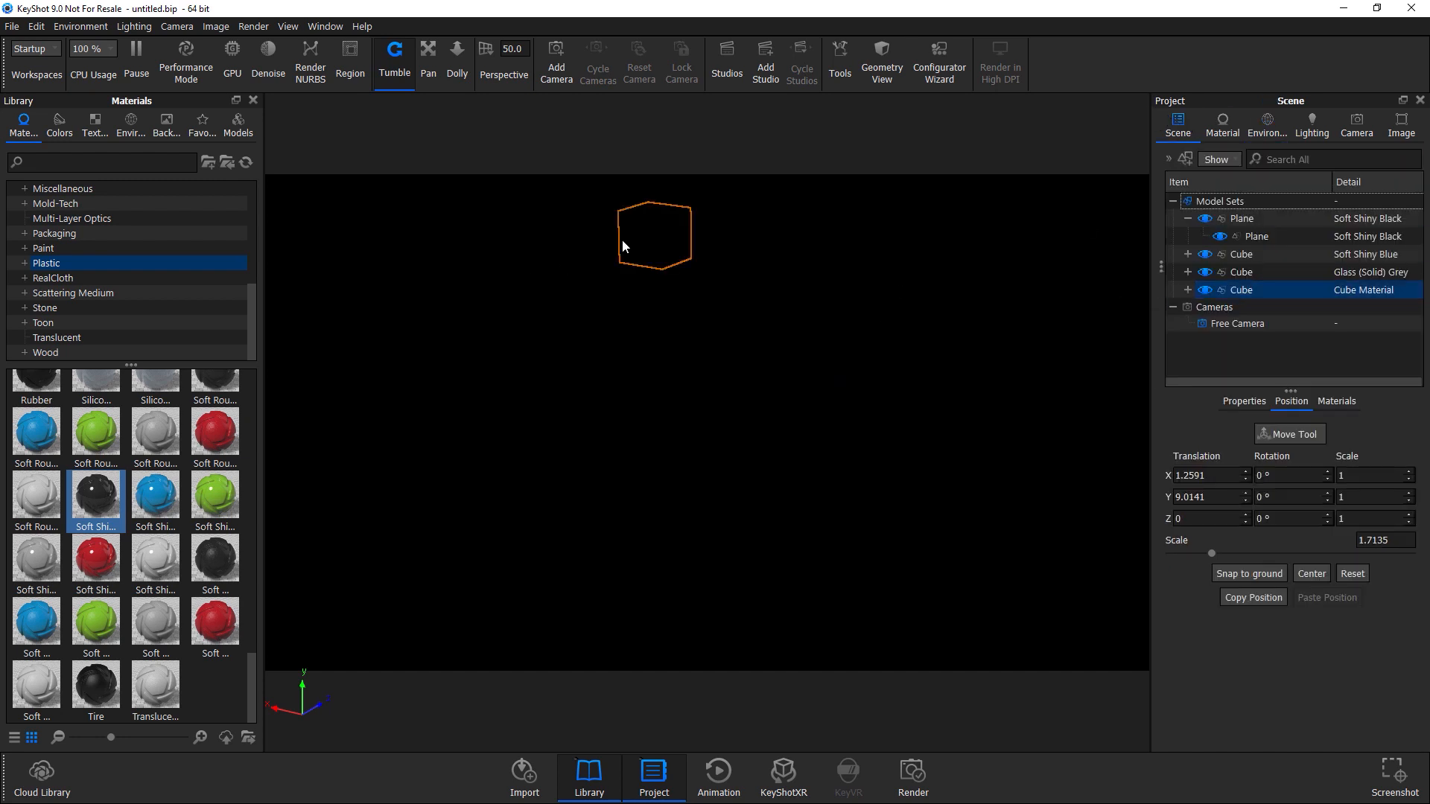
right_click(1239, 292)
mouse_move(1245, 302)
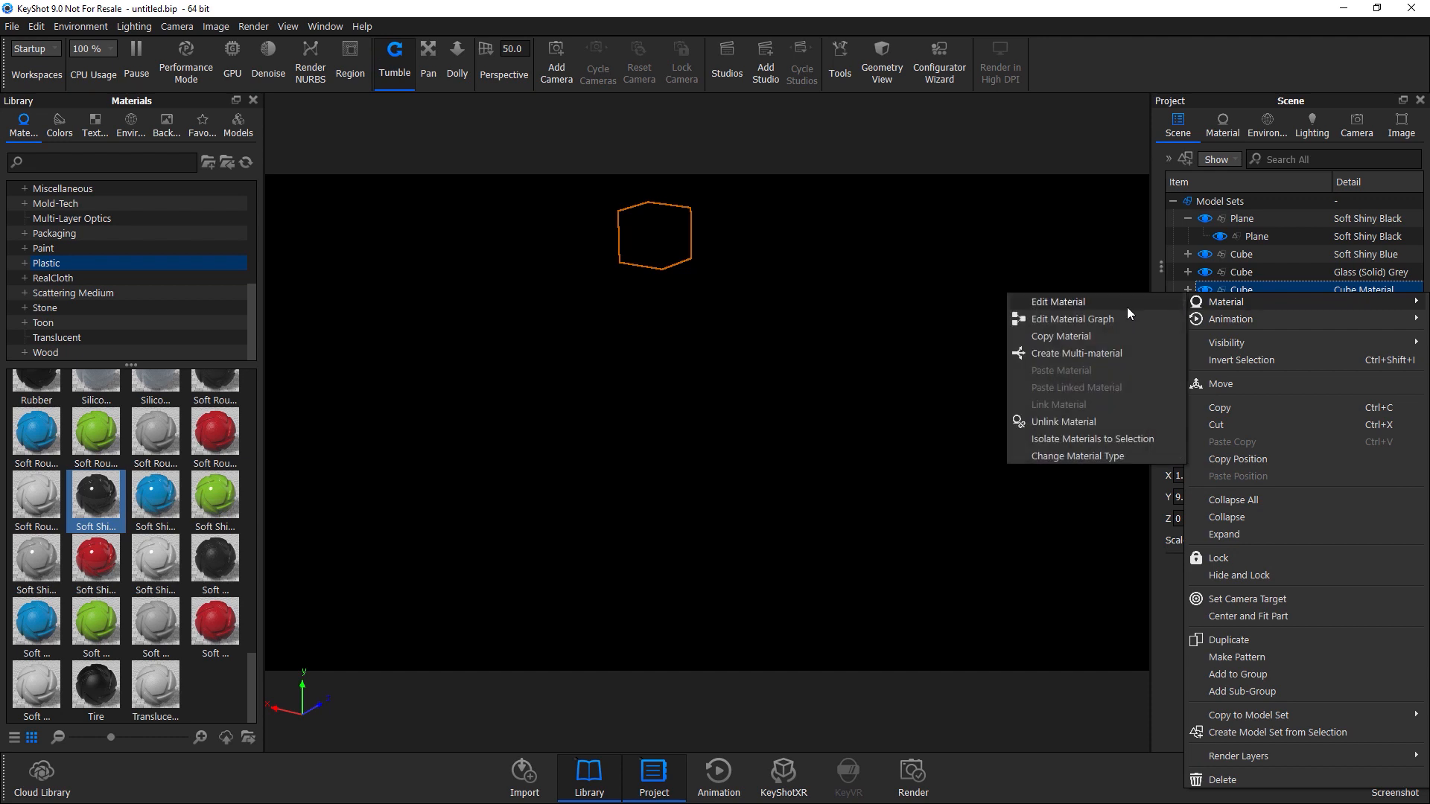
left_click(1127, 308)
left_click(1324, 208)
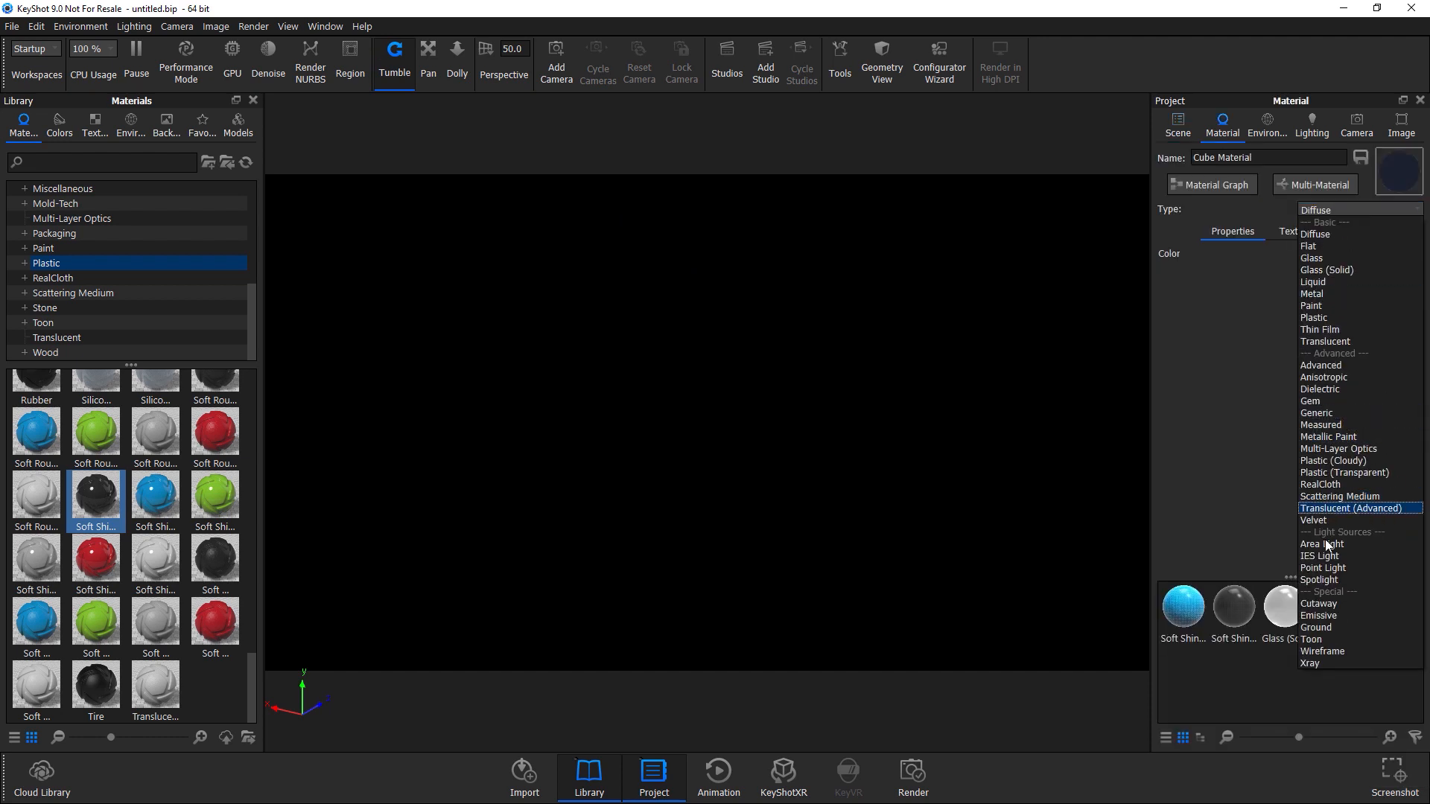
left_click(1330, 548)
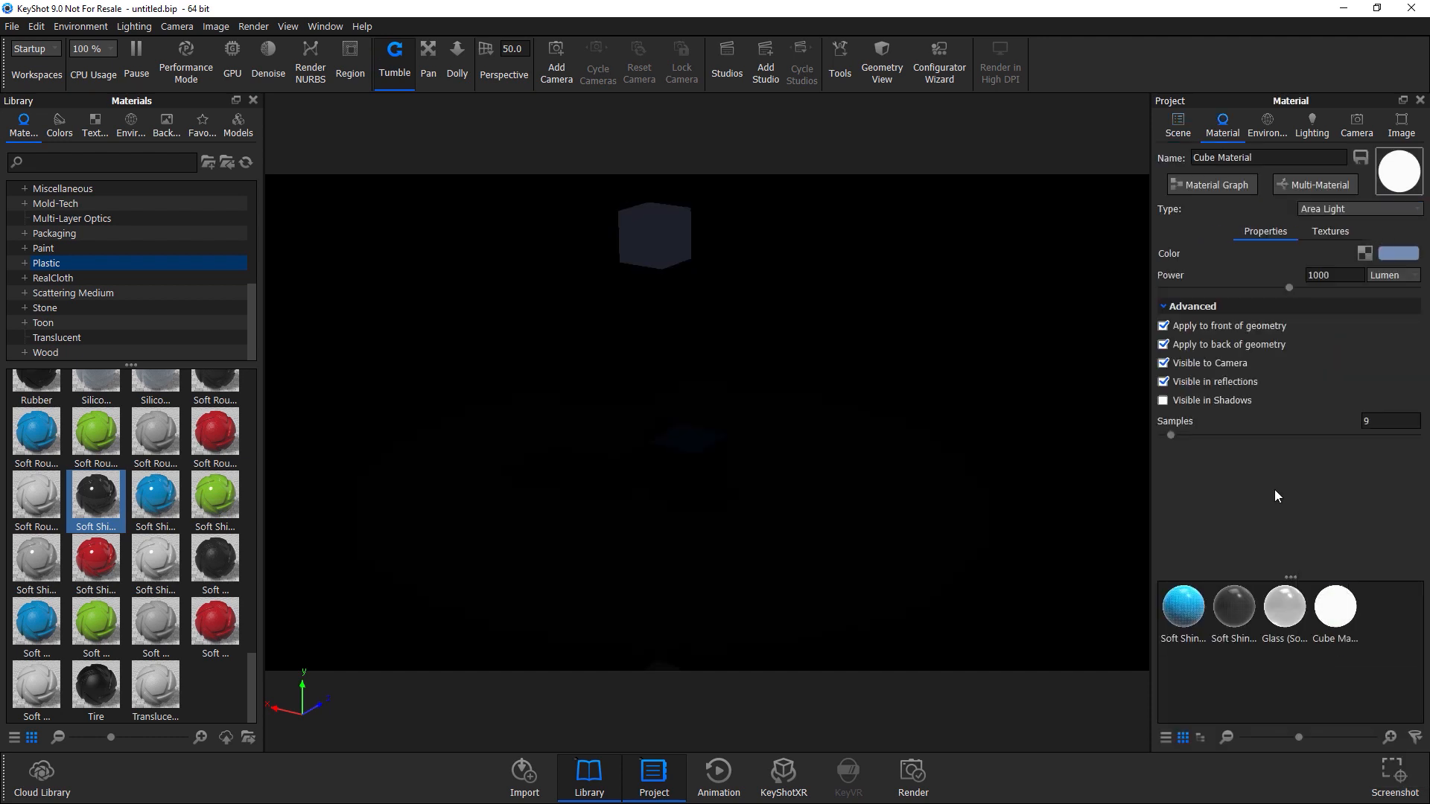
left_click(1367, 276)
left_click(1385, 298)
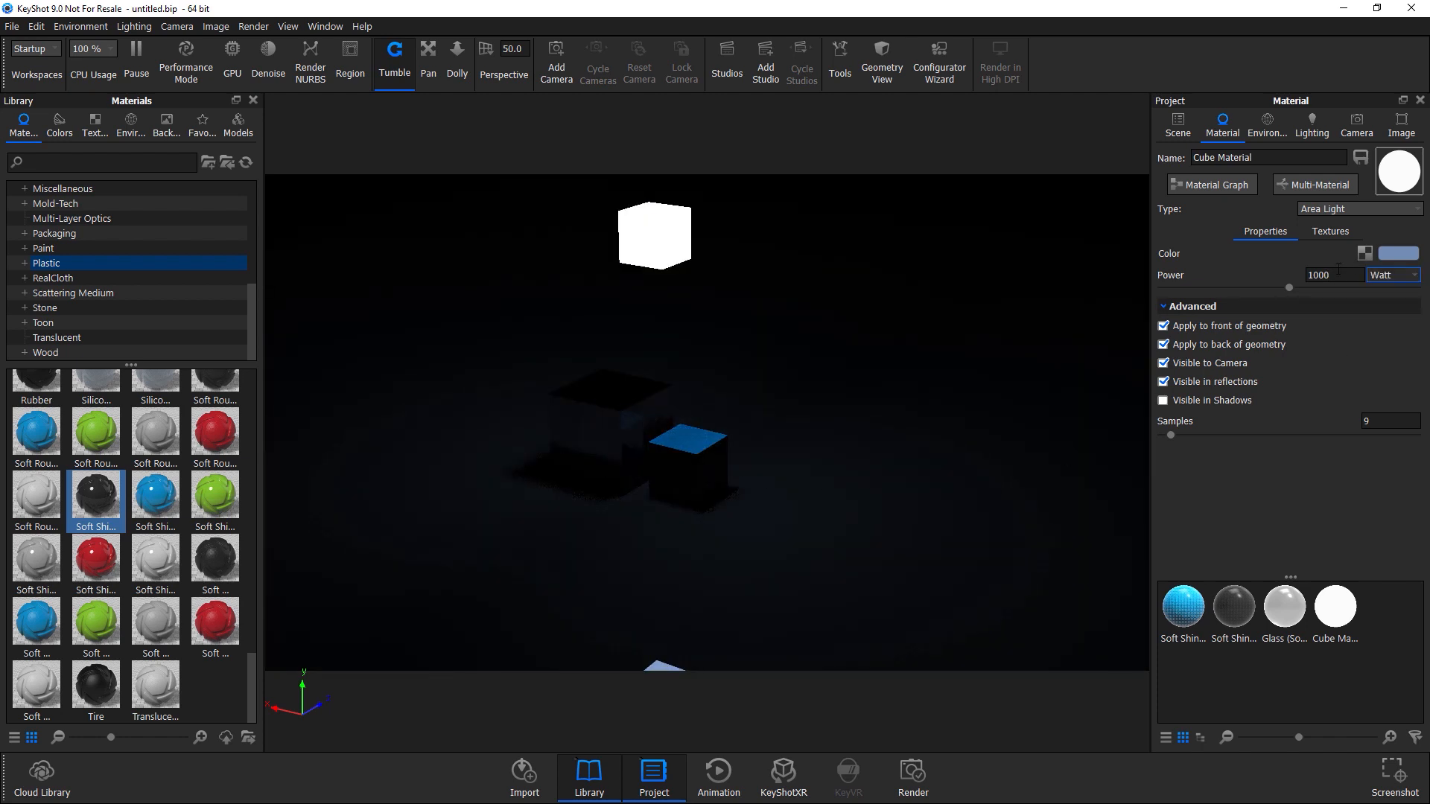
Apply the Product lighting preset.
left_click(1340, 275)
left_click_drag(852, 424, 916, 439)
left_click(1268, 127)
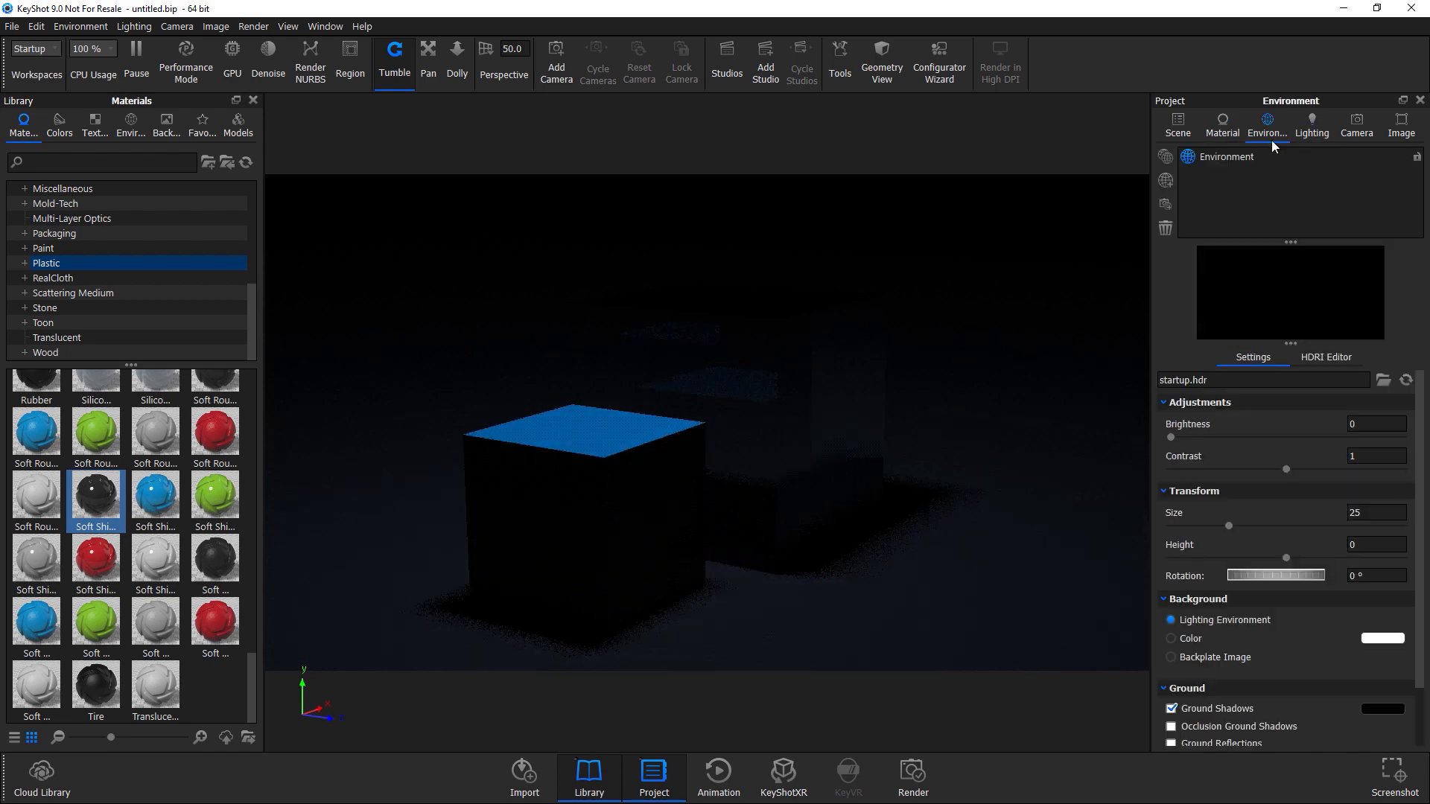
left_click(1318, 128)
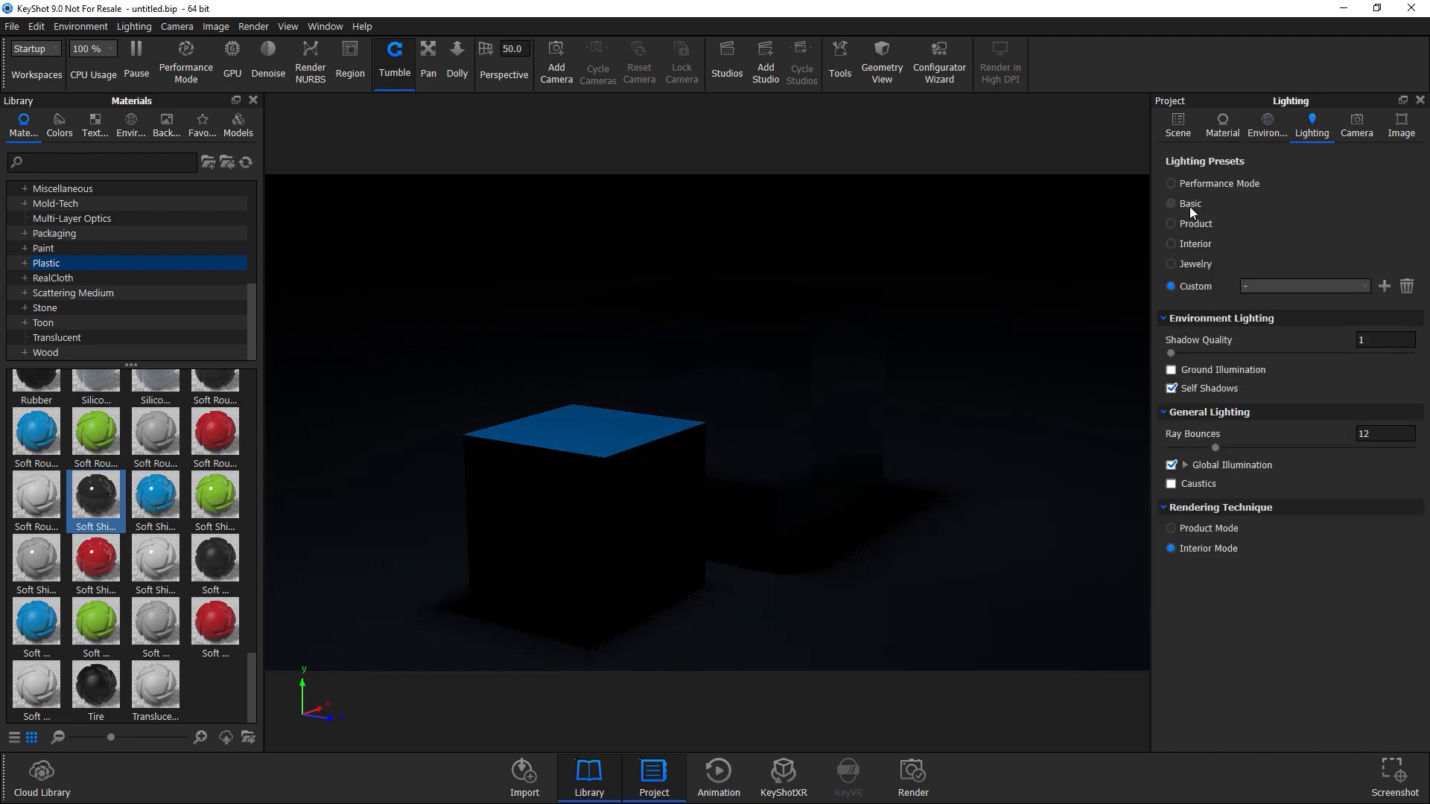
left_click(1200, 225)
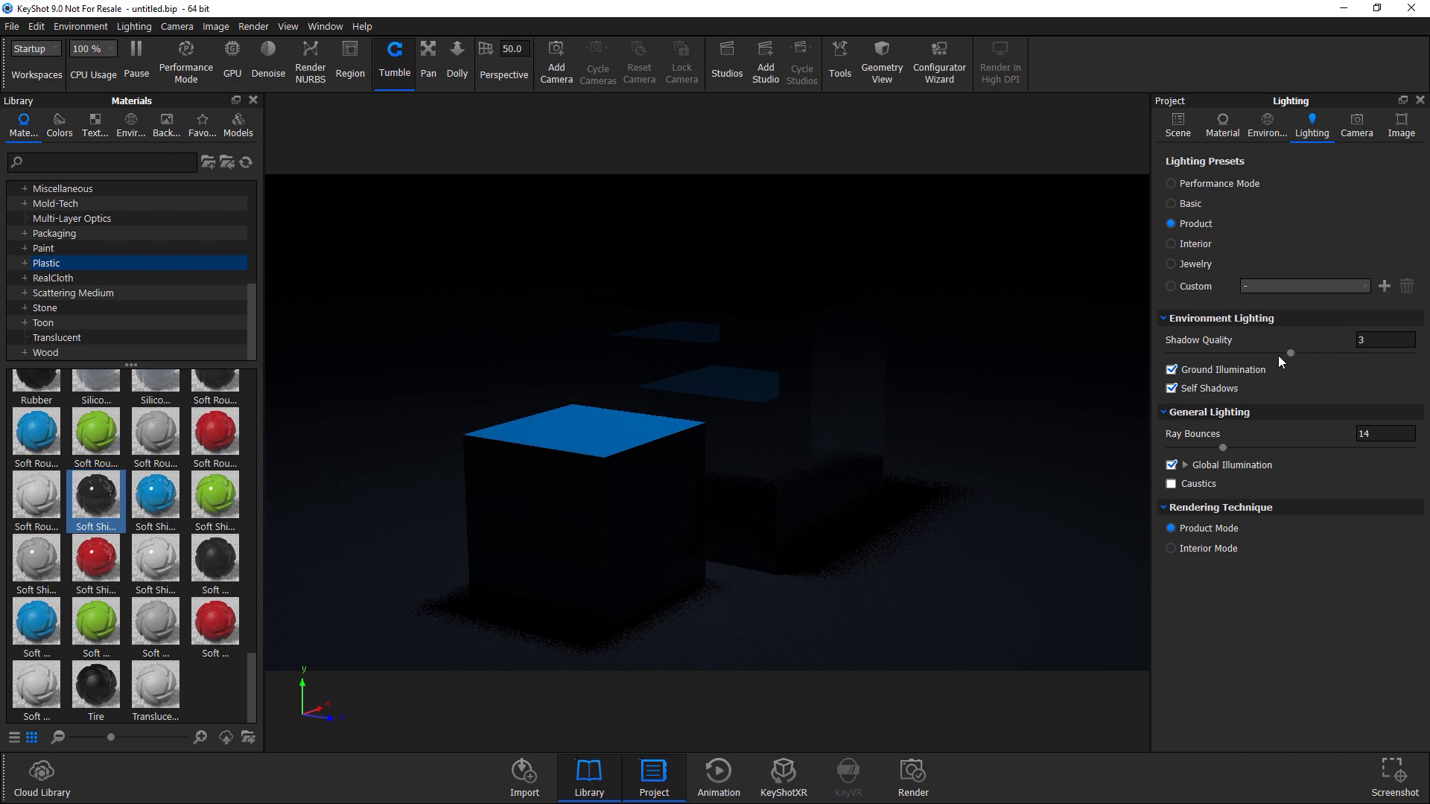
Lower the shadow quality to 1 and turn off Global Illumination.
left_click_drag(1290, 353, 1172, 355)
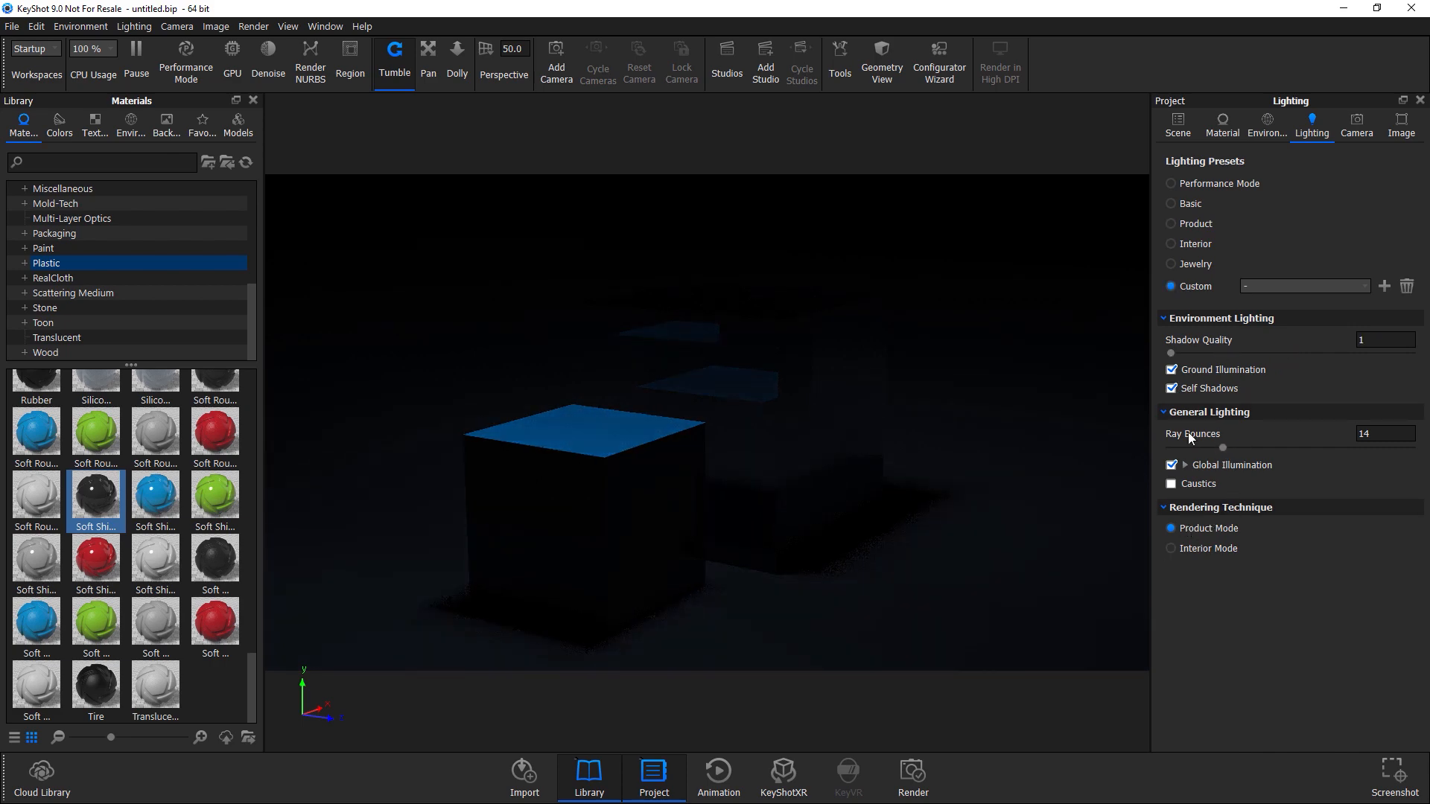
left_click(1172, 465)
left_click_drag(924, 466, 748, 492)
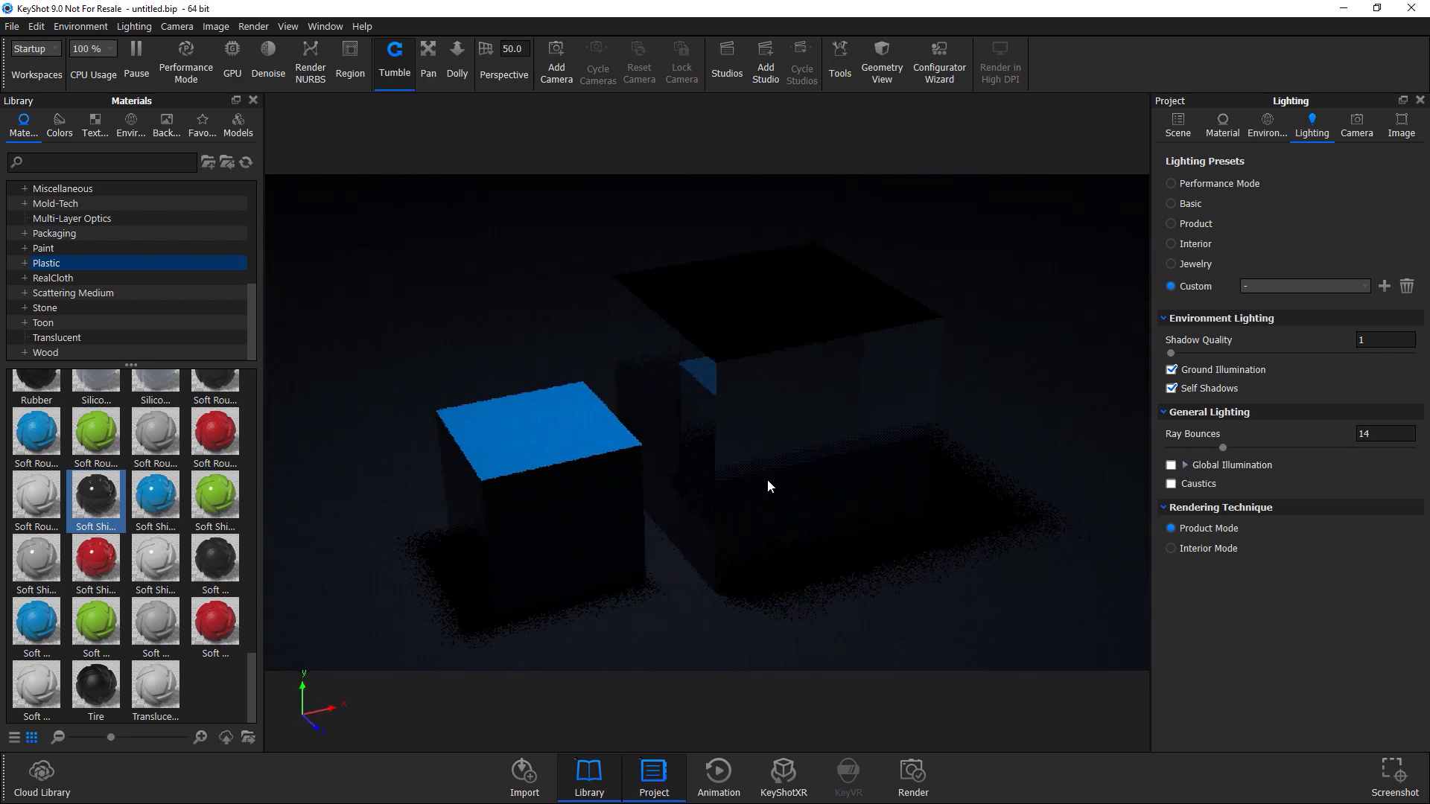
Set the area light cube's power to 10000 Watt.
left_click(1223, 125)
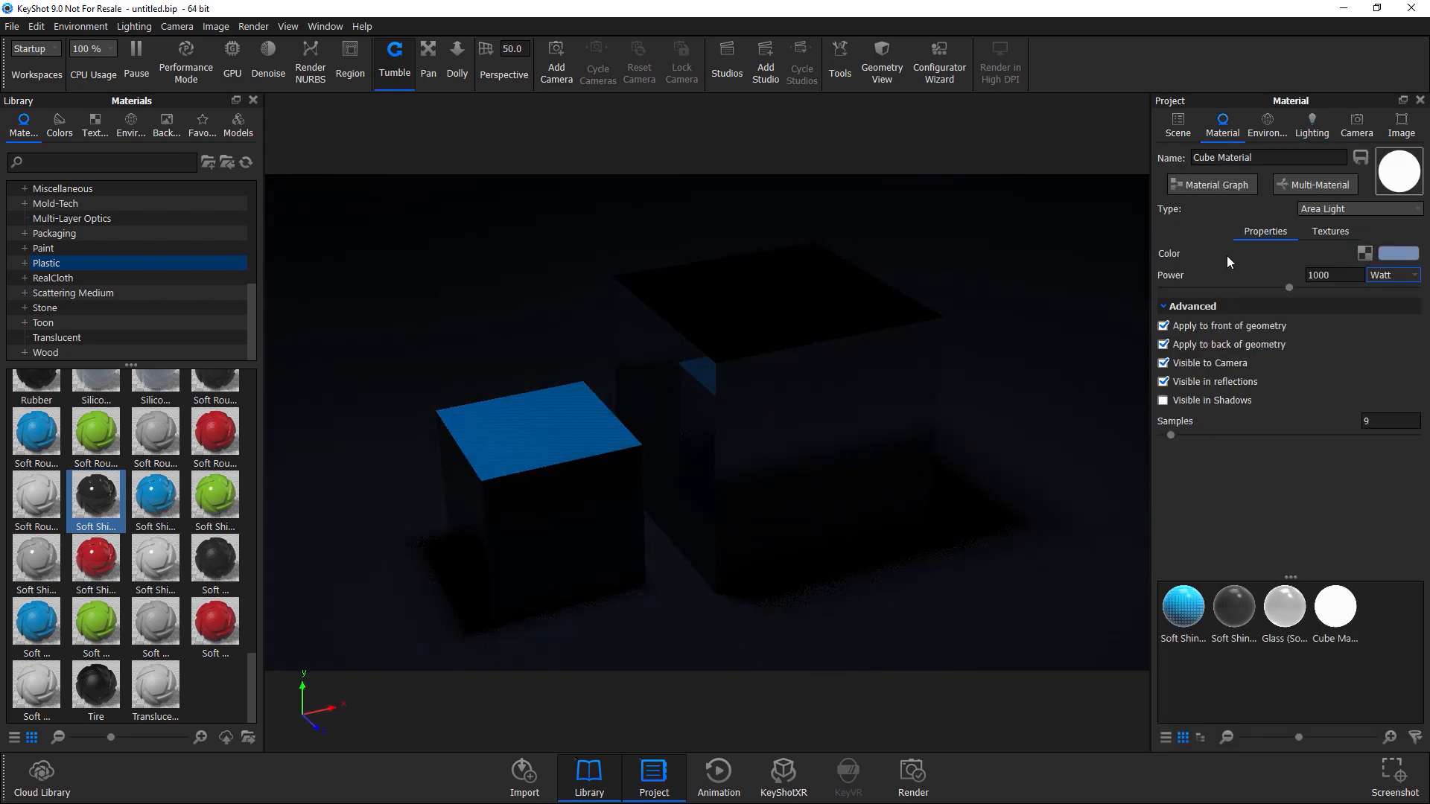
left_click(1336, 277)
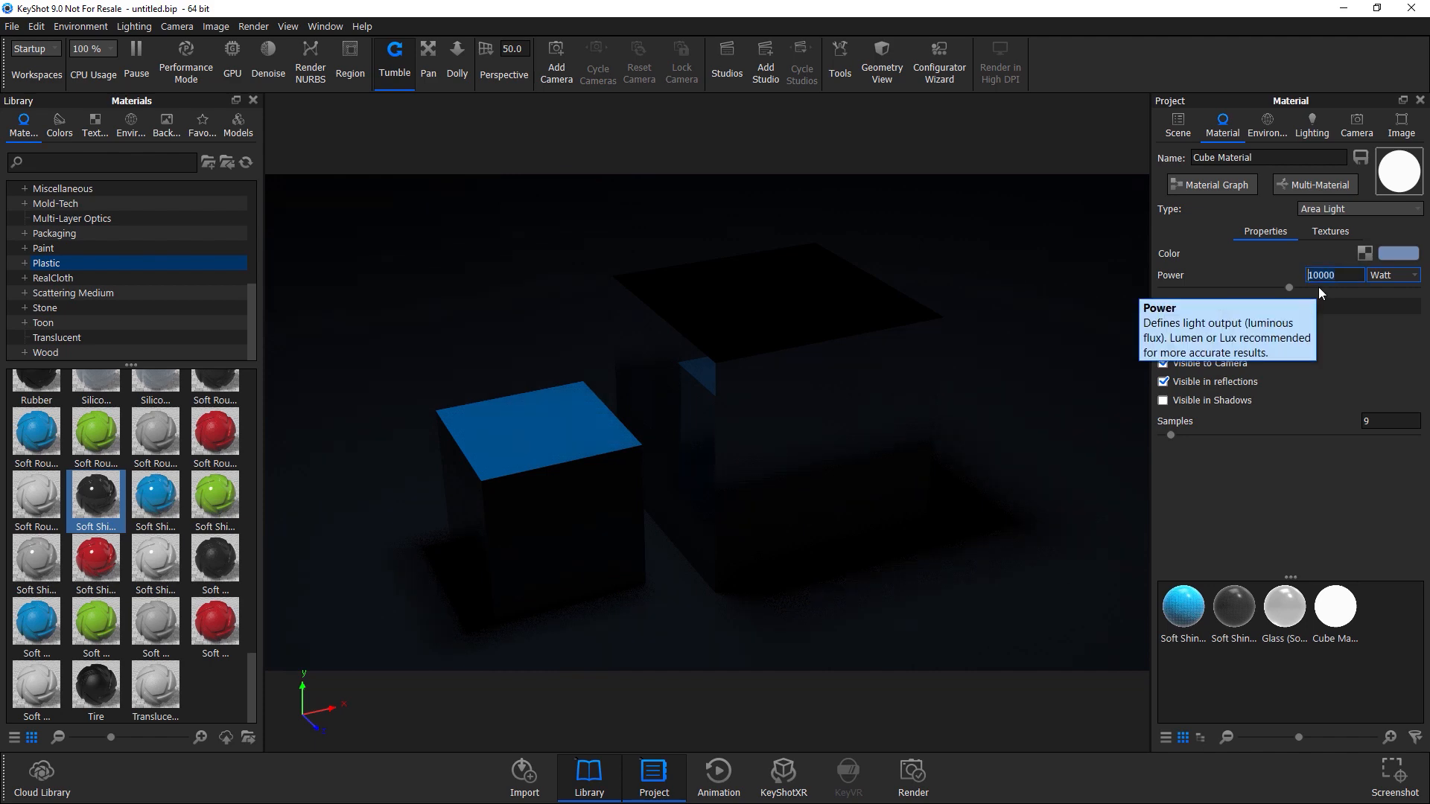
key("Return")
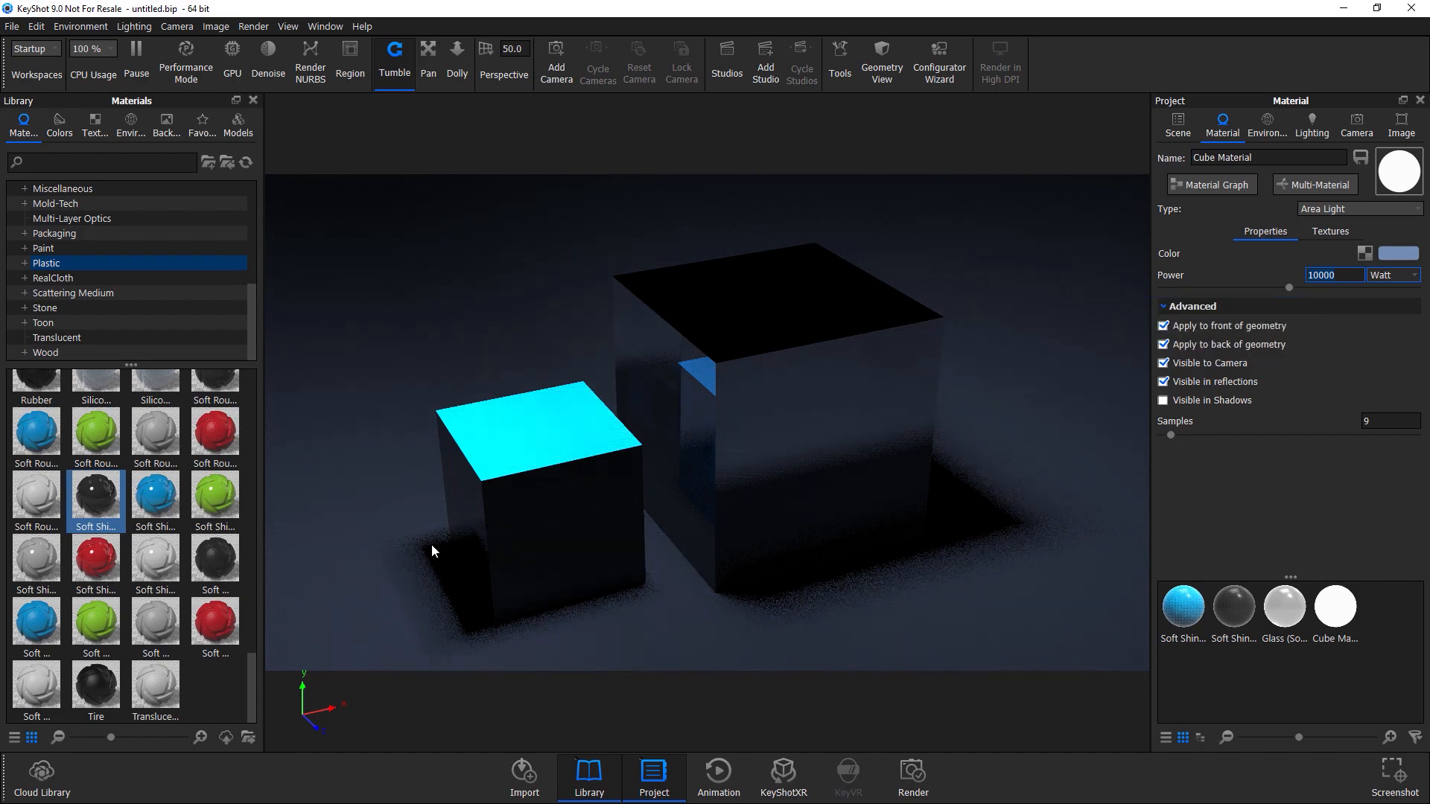
Set the area light cube's power to 600 Watt.
left_click_drag(477, 462, 801, 492)
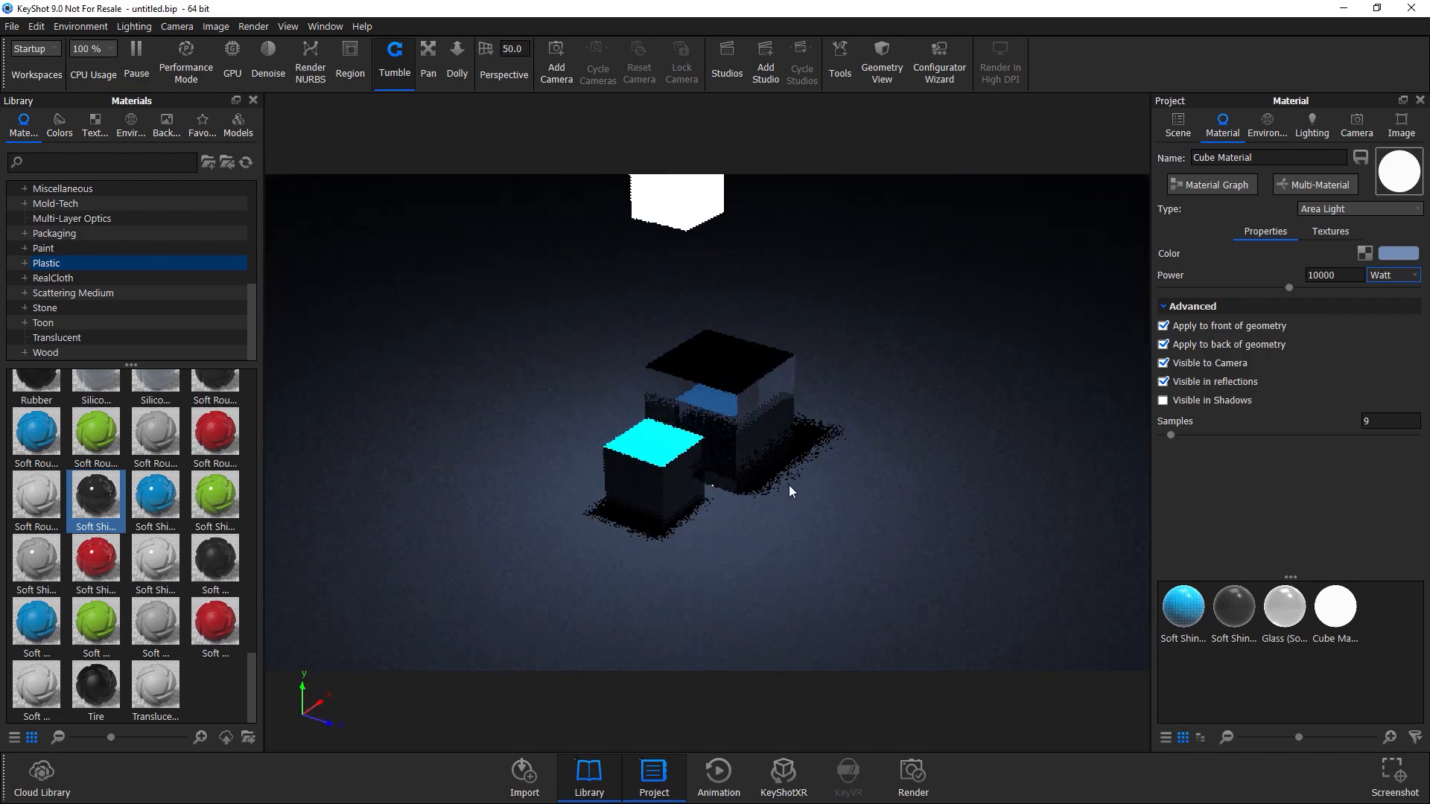
left_click_drag(679, 443, 745, 441)
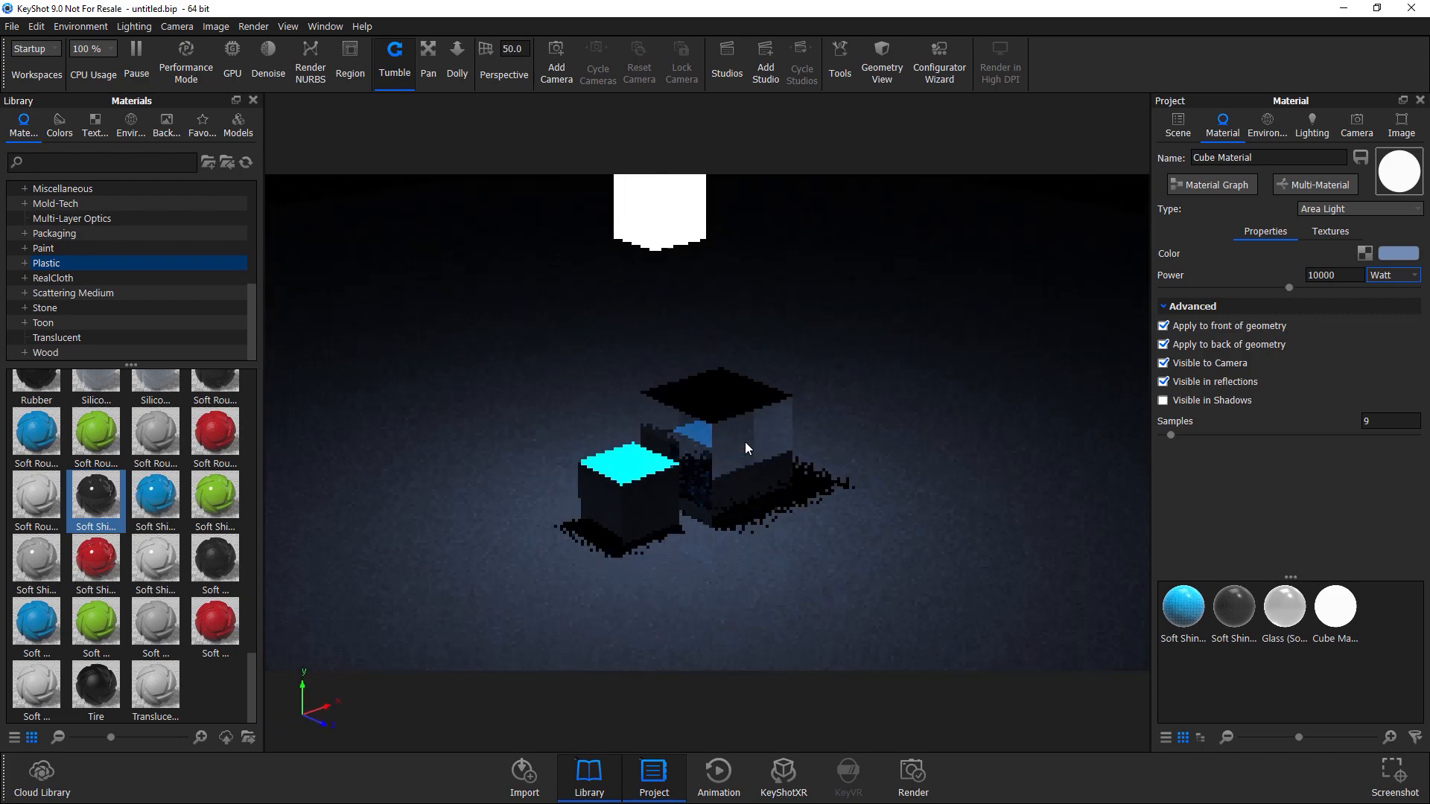
left_click(1331, 275)
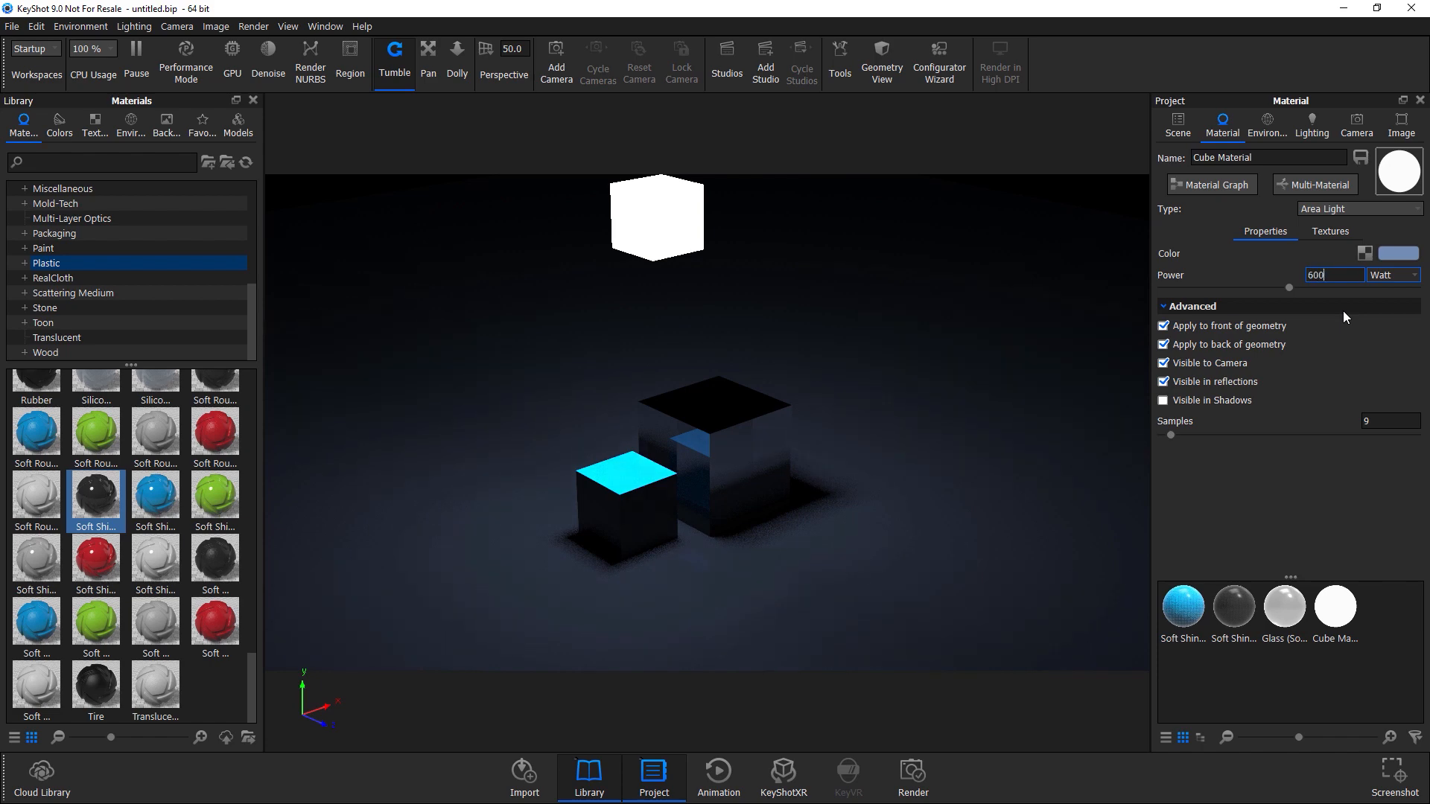
key("Return")
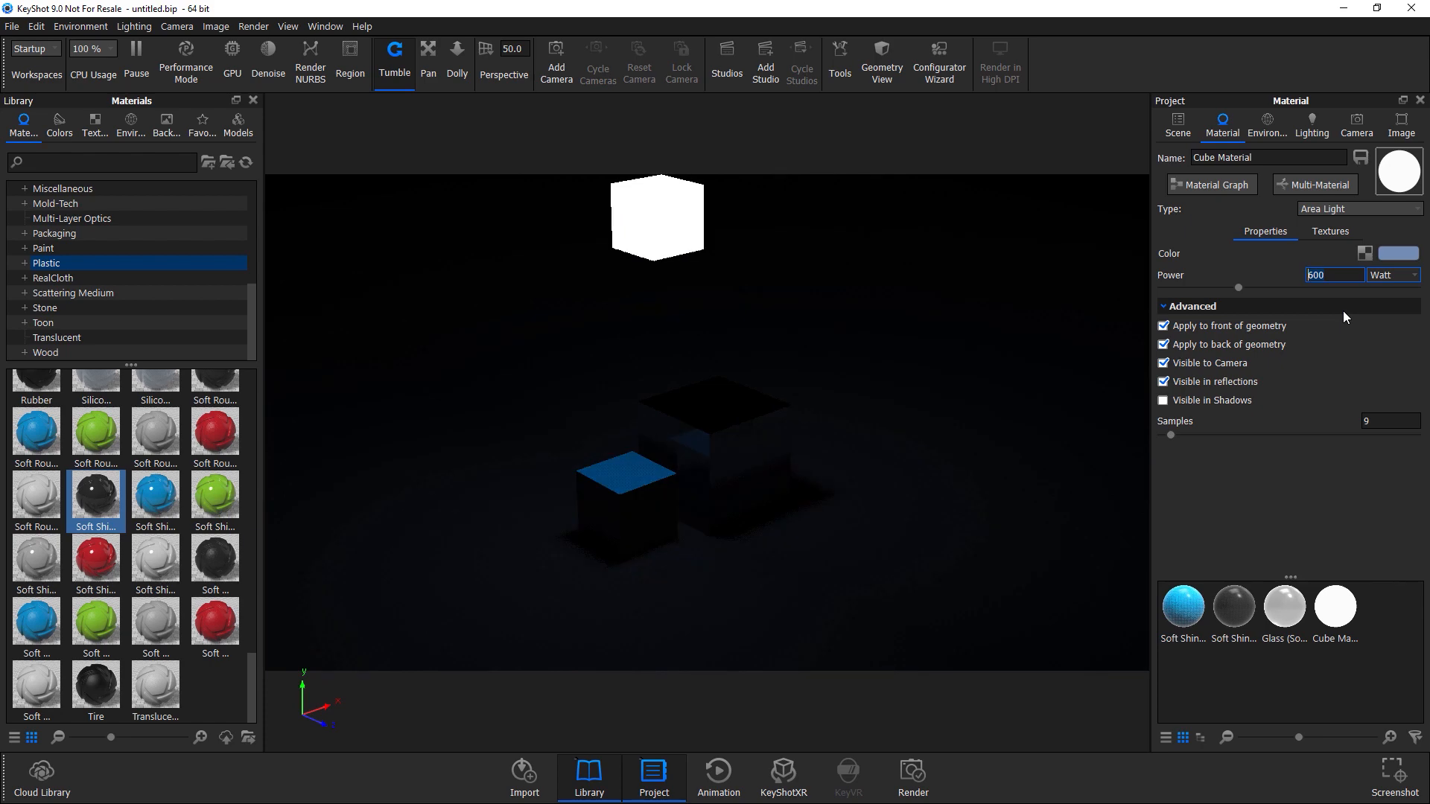
Enlarge the light cube with the move tool.
right_click(686, 199)
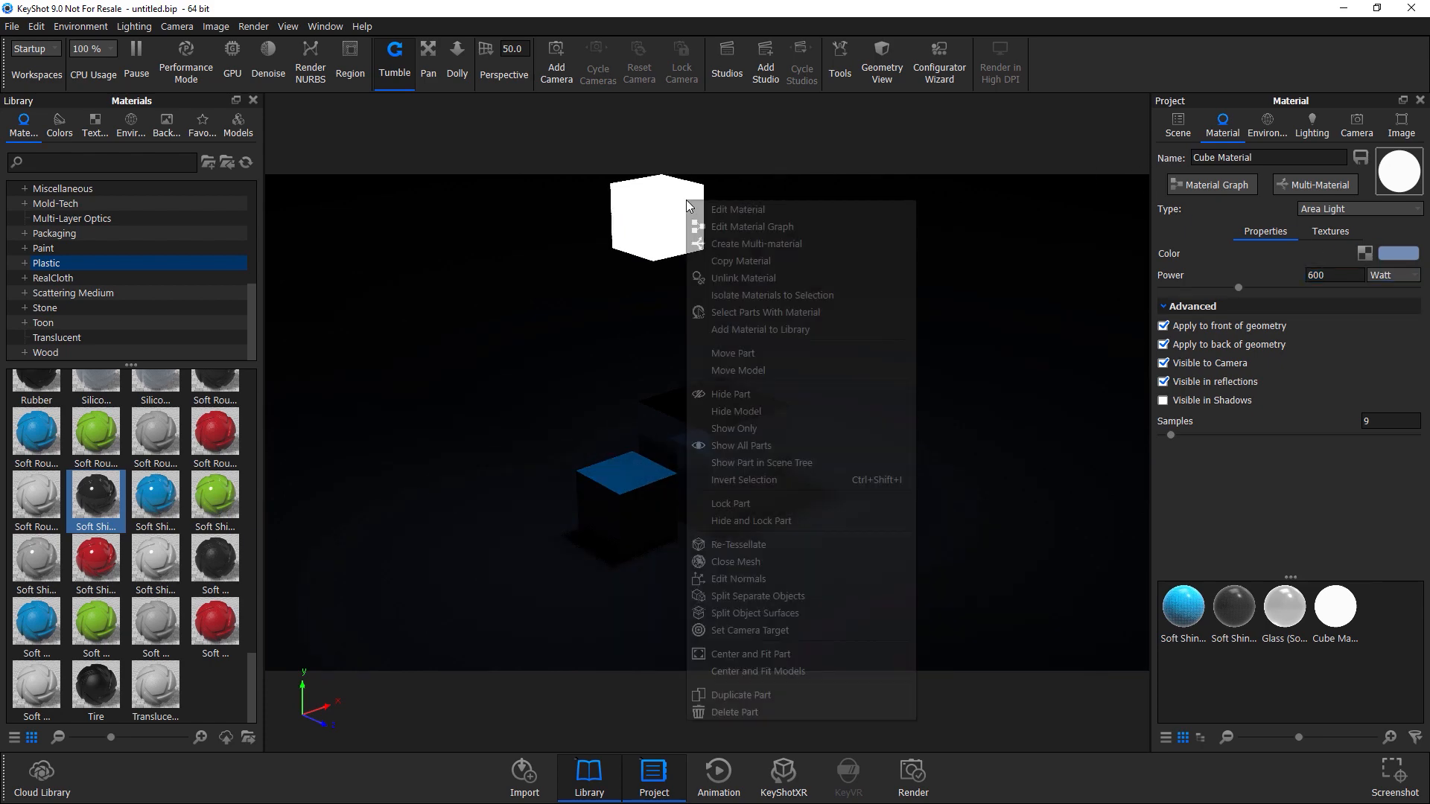
left_click(730, 356)
scroll(730, 363, "down", 3)
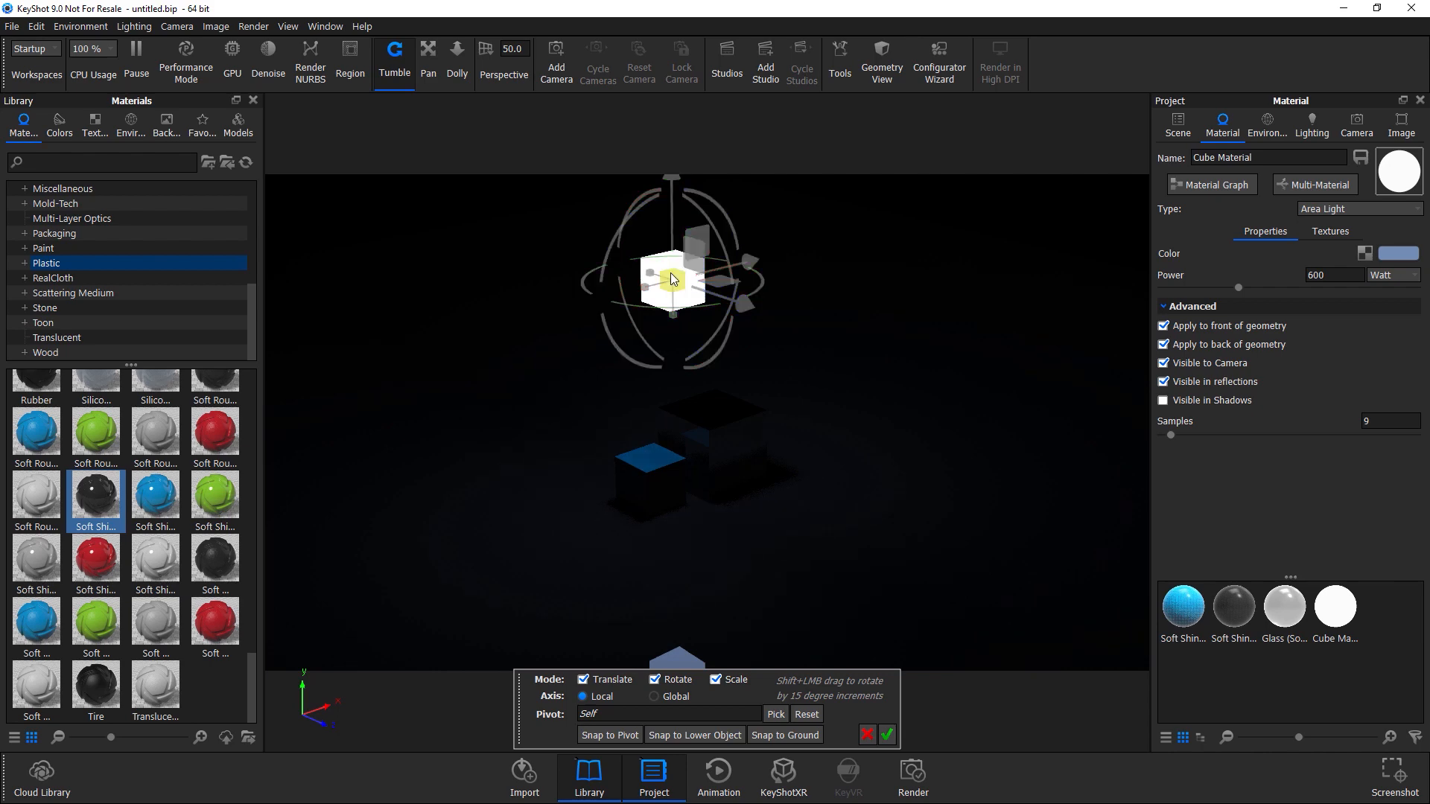
left_click_drag(672, 279, 658, 592)
left_click_drag(692, 302, 691, 207)
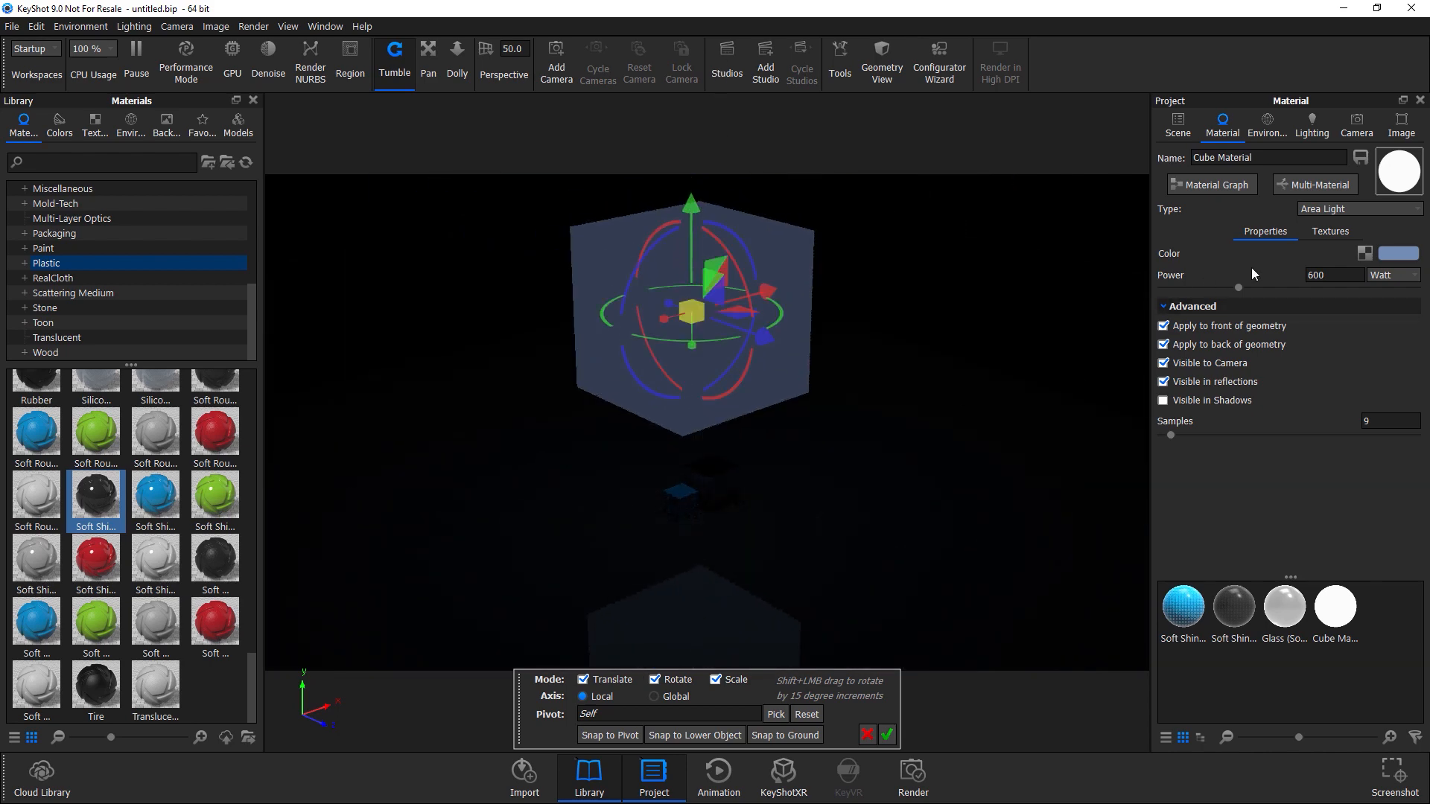
Set the area light's power to 6000 Watt and confirm the transformation.
left_click(1325, 275)
type("0")
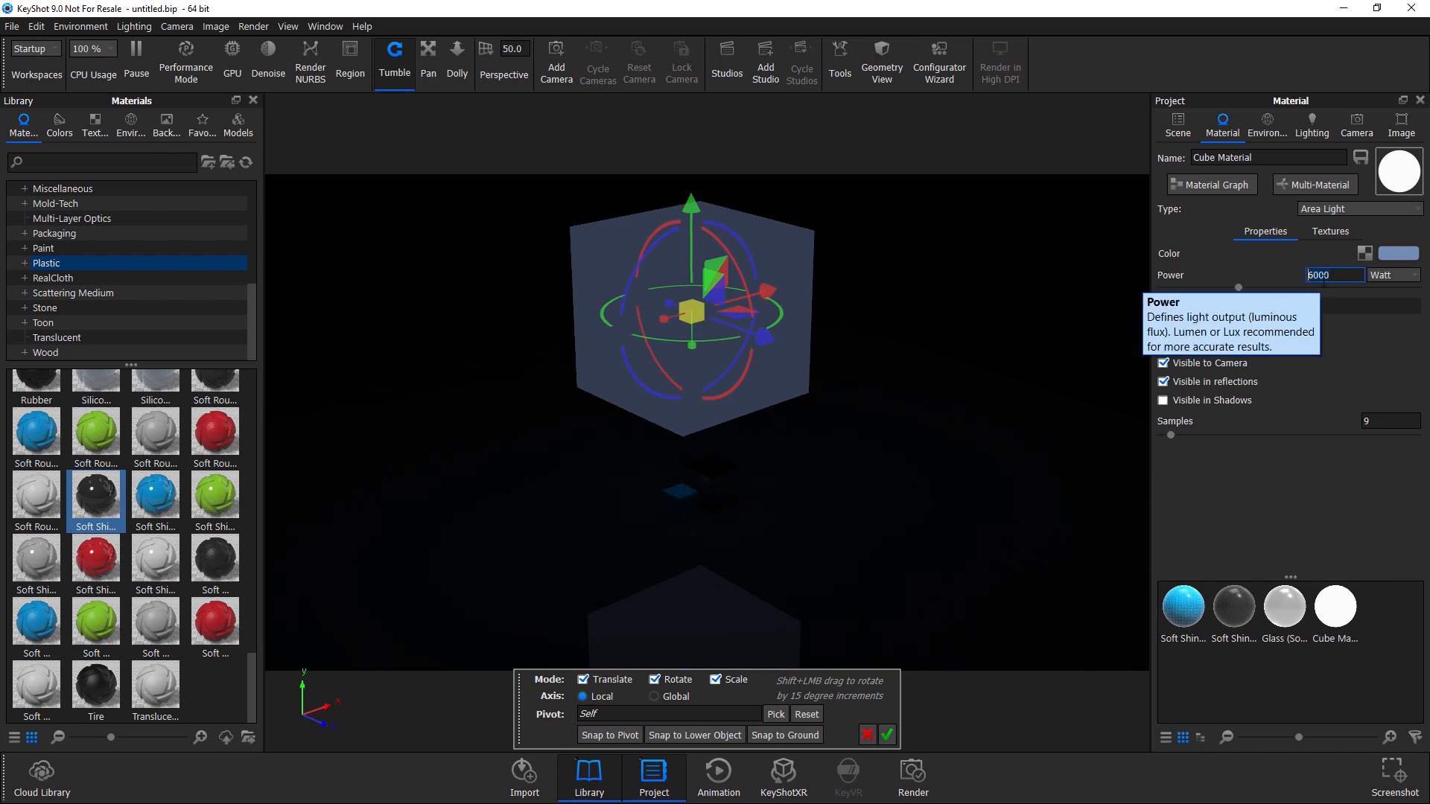
key("Return")
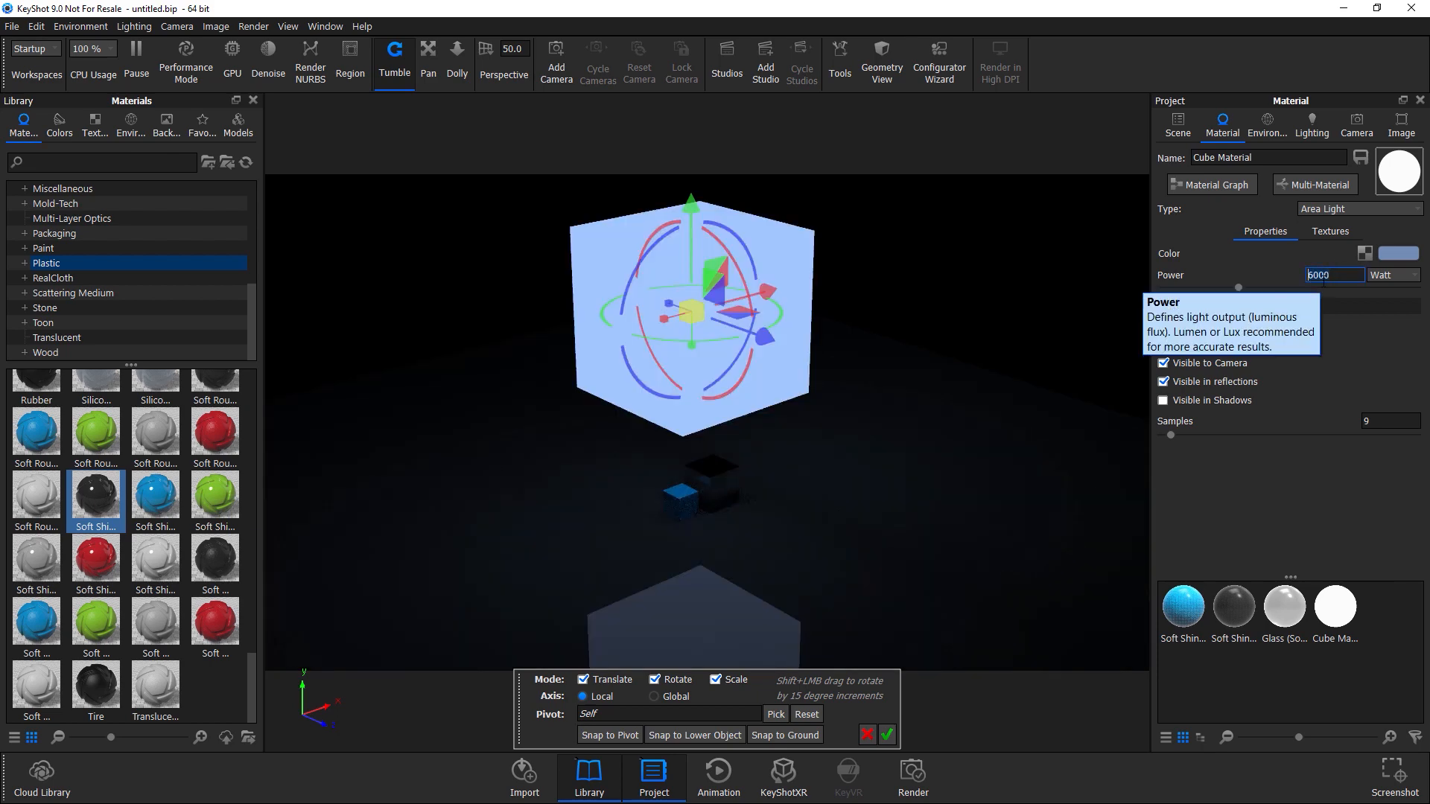
left_click(886, 735)
left_click_drag(912, 451, 1088, 326)
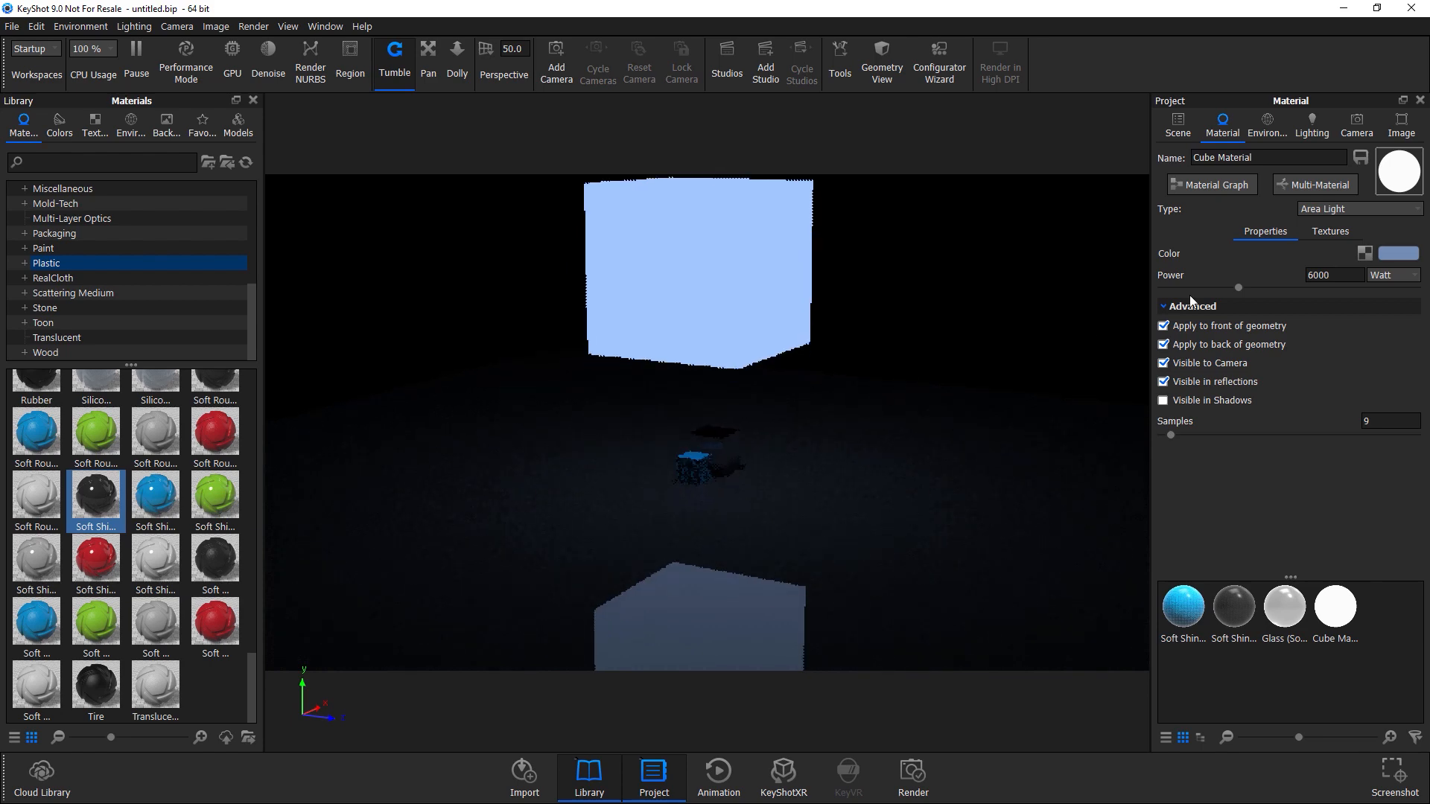
Duplicate the light cube from the scene tree.
left_click(1177, 124)
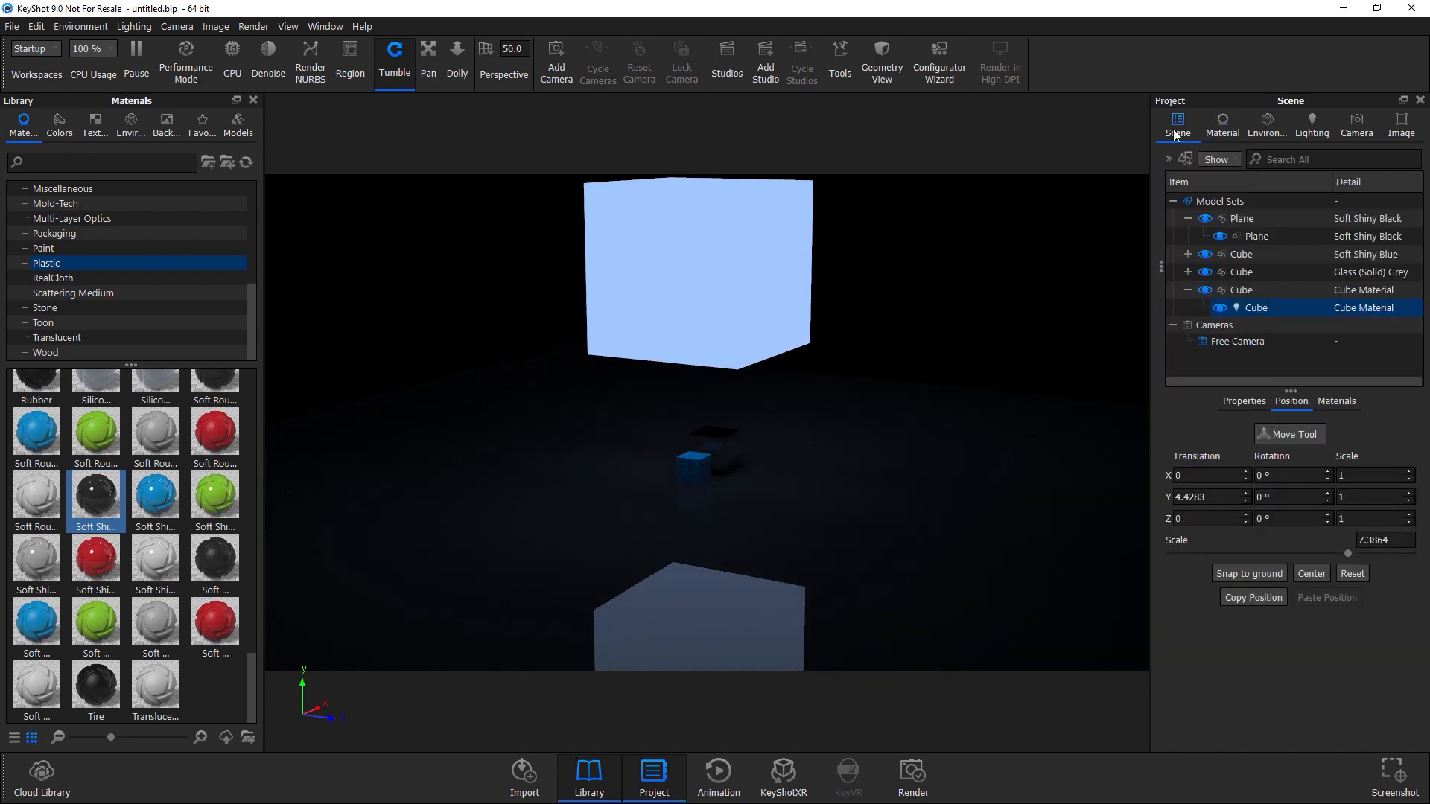
right_click(1231, 306)
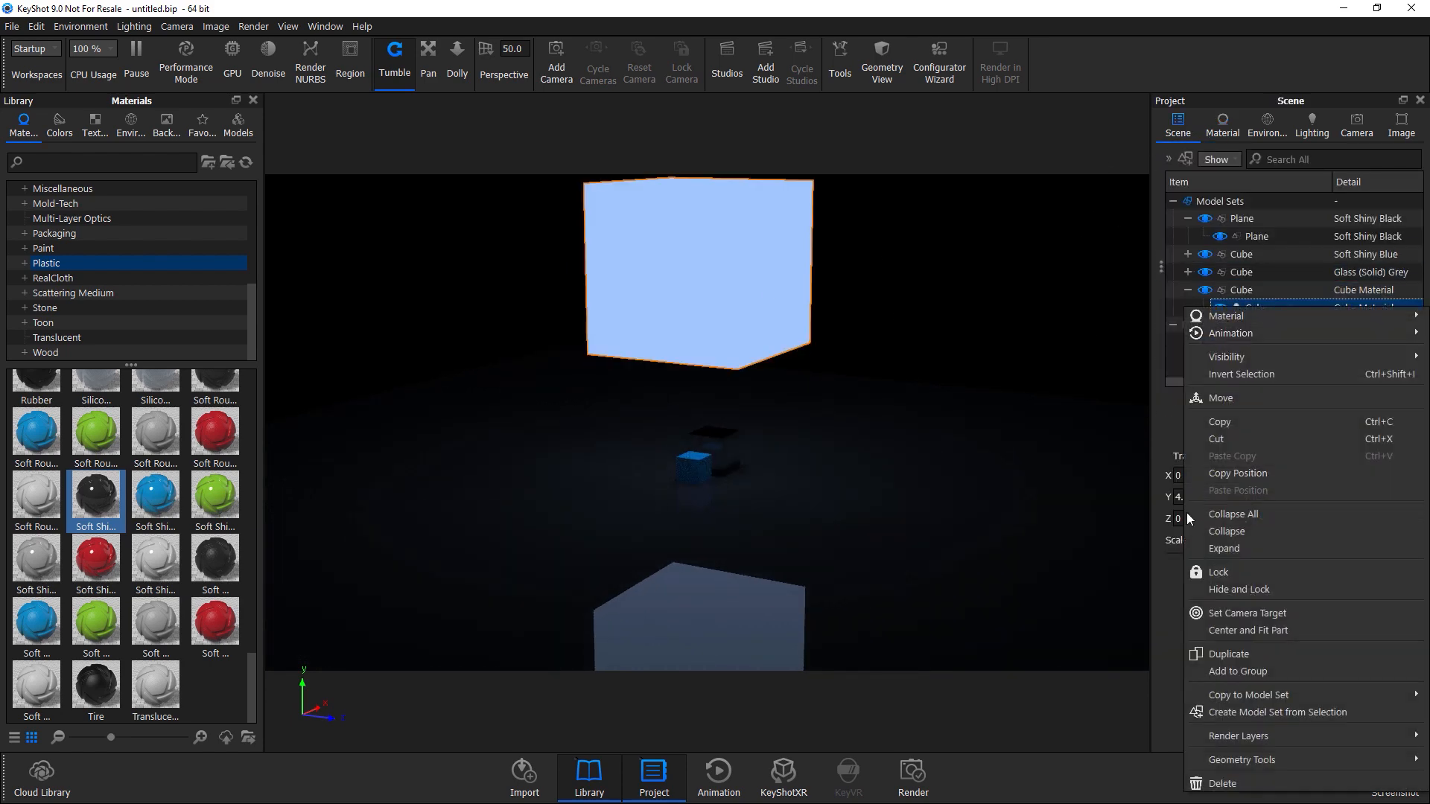
left_click(1208, 653)
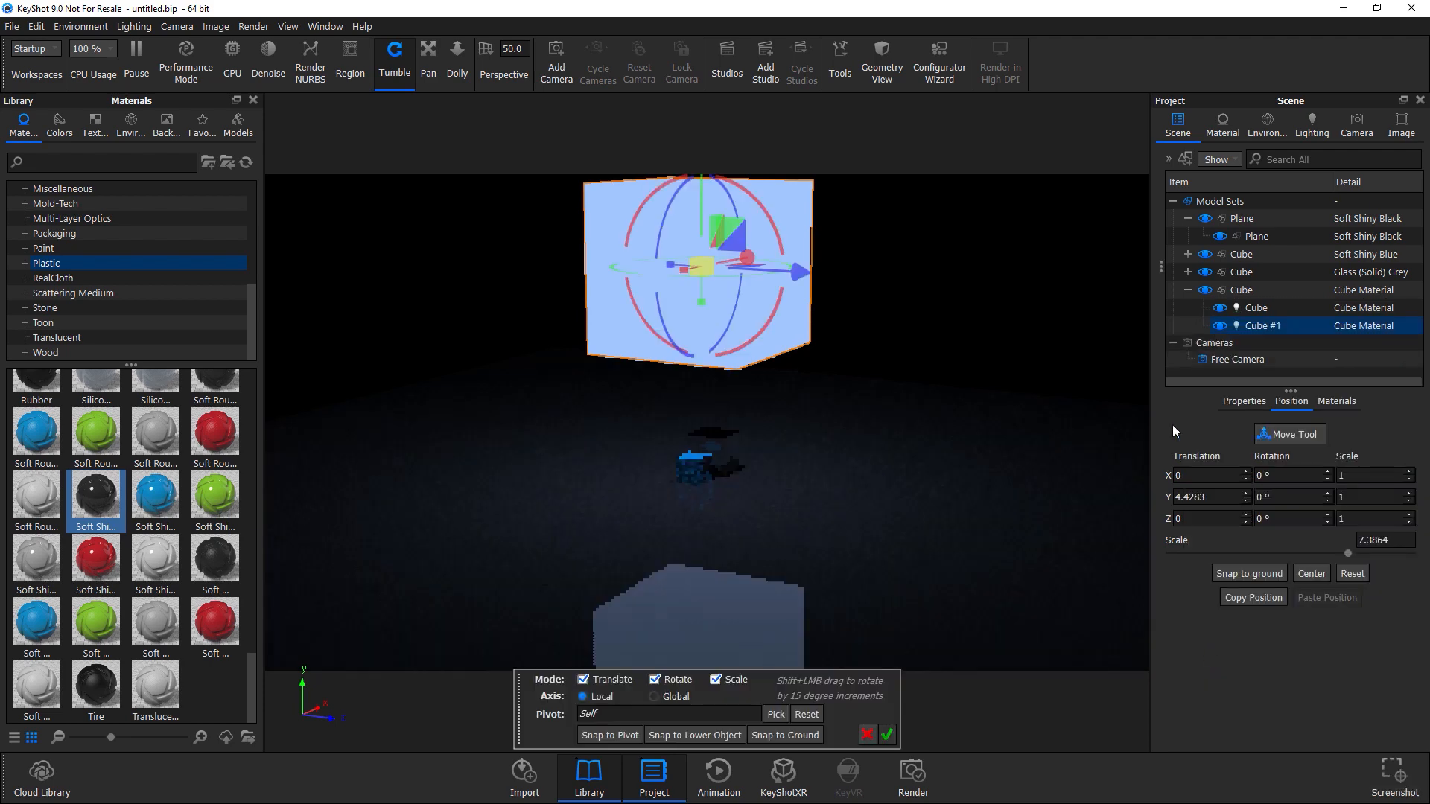
Move the duplicated light cube beside the other cubes and confirm the move.
left_click_drag(796, 269, 989, 363)
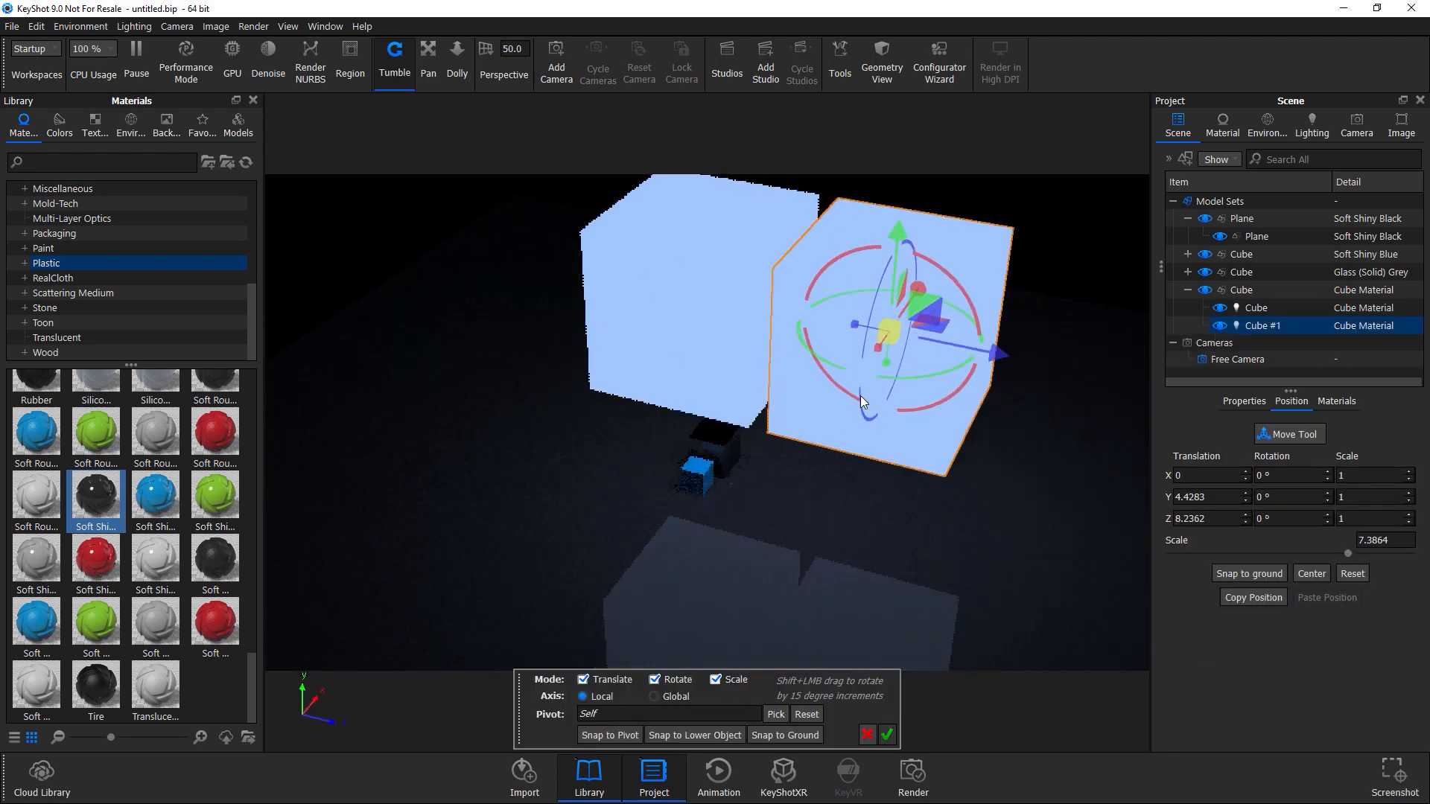
left_click_drag(912, 288, 692, 604)
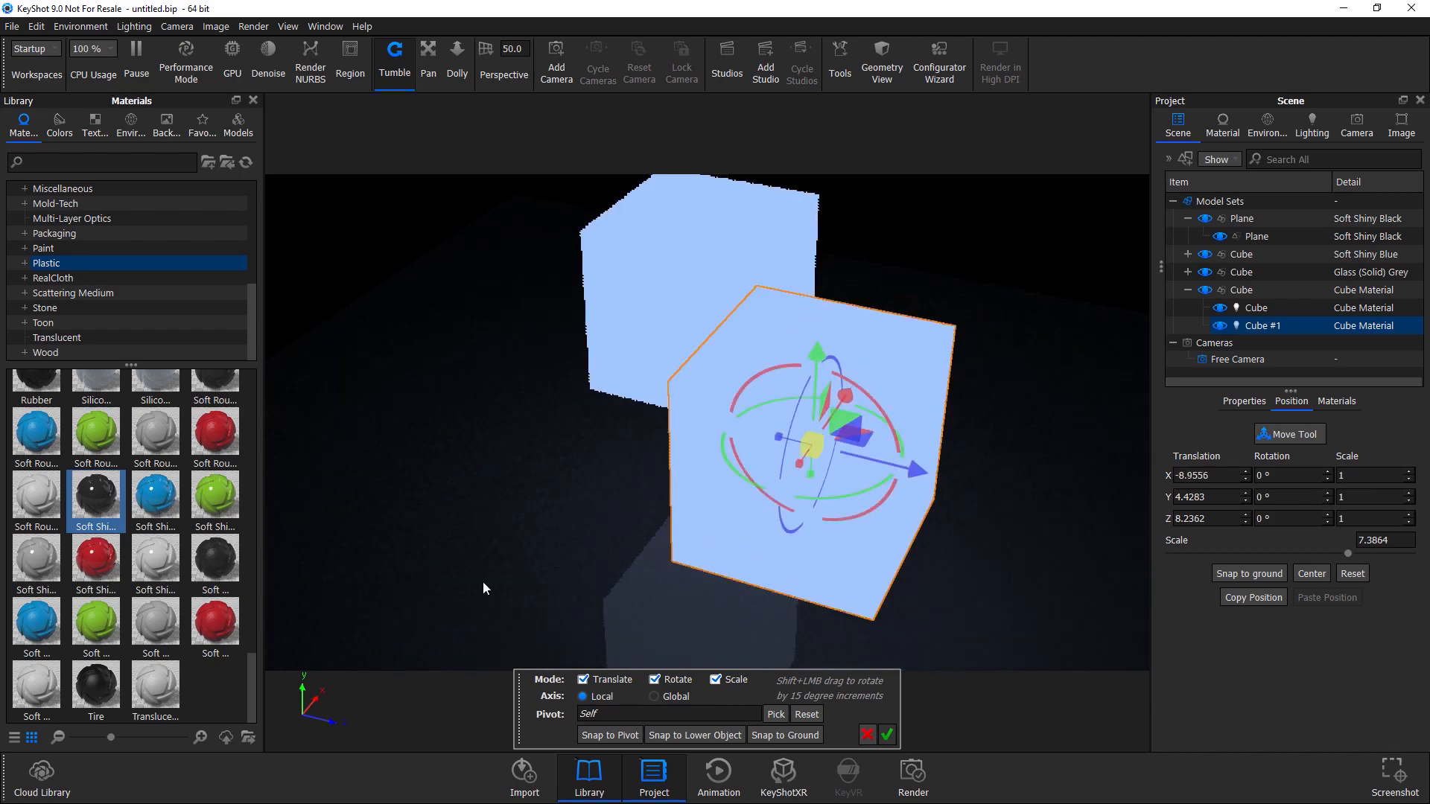
left_click_drag(483, 583, 878, 502)
left_click_drag(738, 495, 775, 410)
left_click(894, 735)
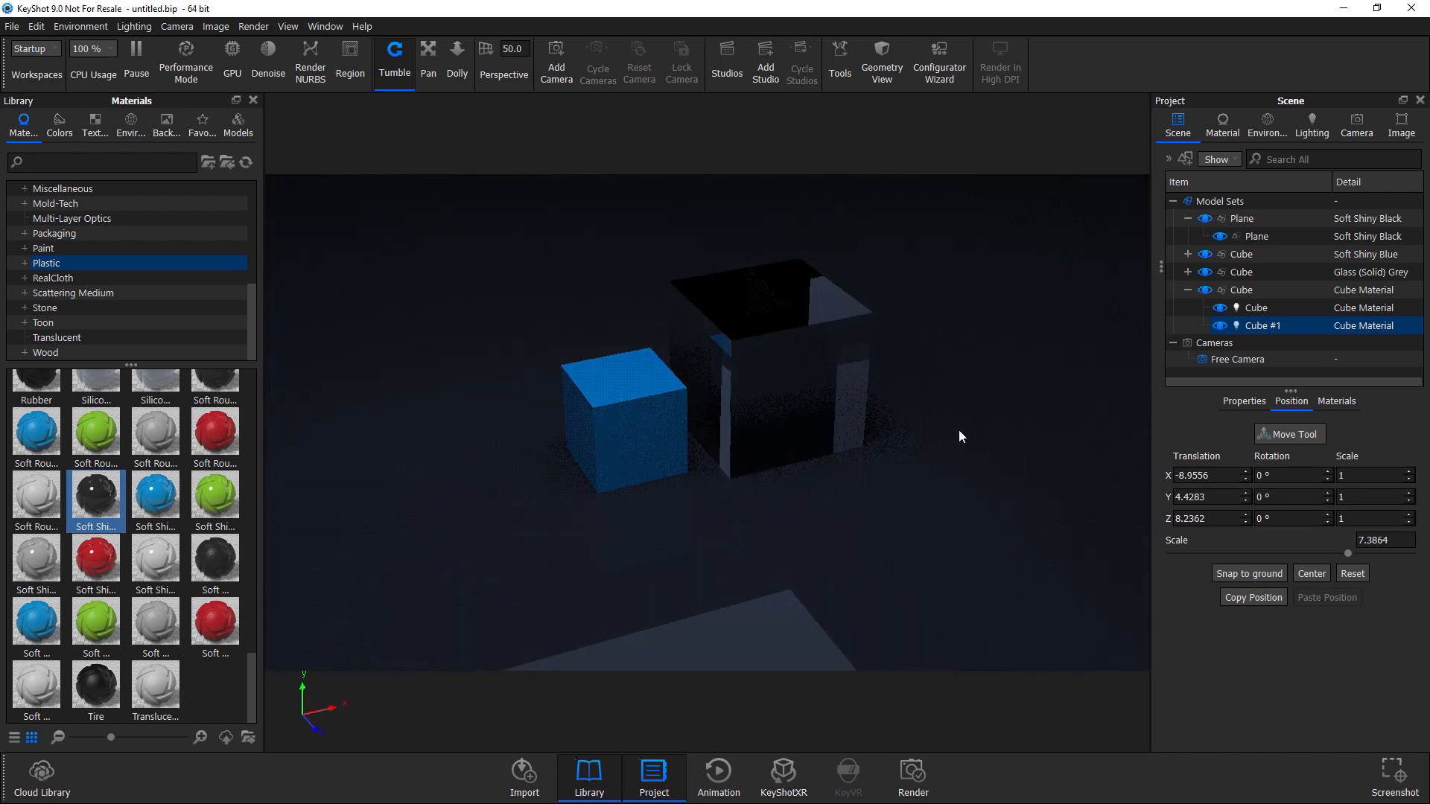
Hide the original light cube in the scene tree.
left_click(1284, 311, "ctrl")
left_click(1264, 322)
scroll(811, 477, "up", 6)
scroll(813, 442, "down", 4)
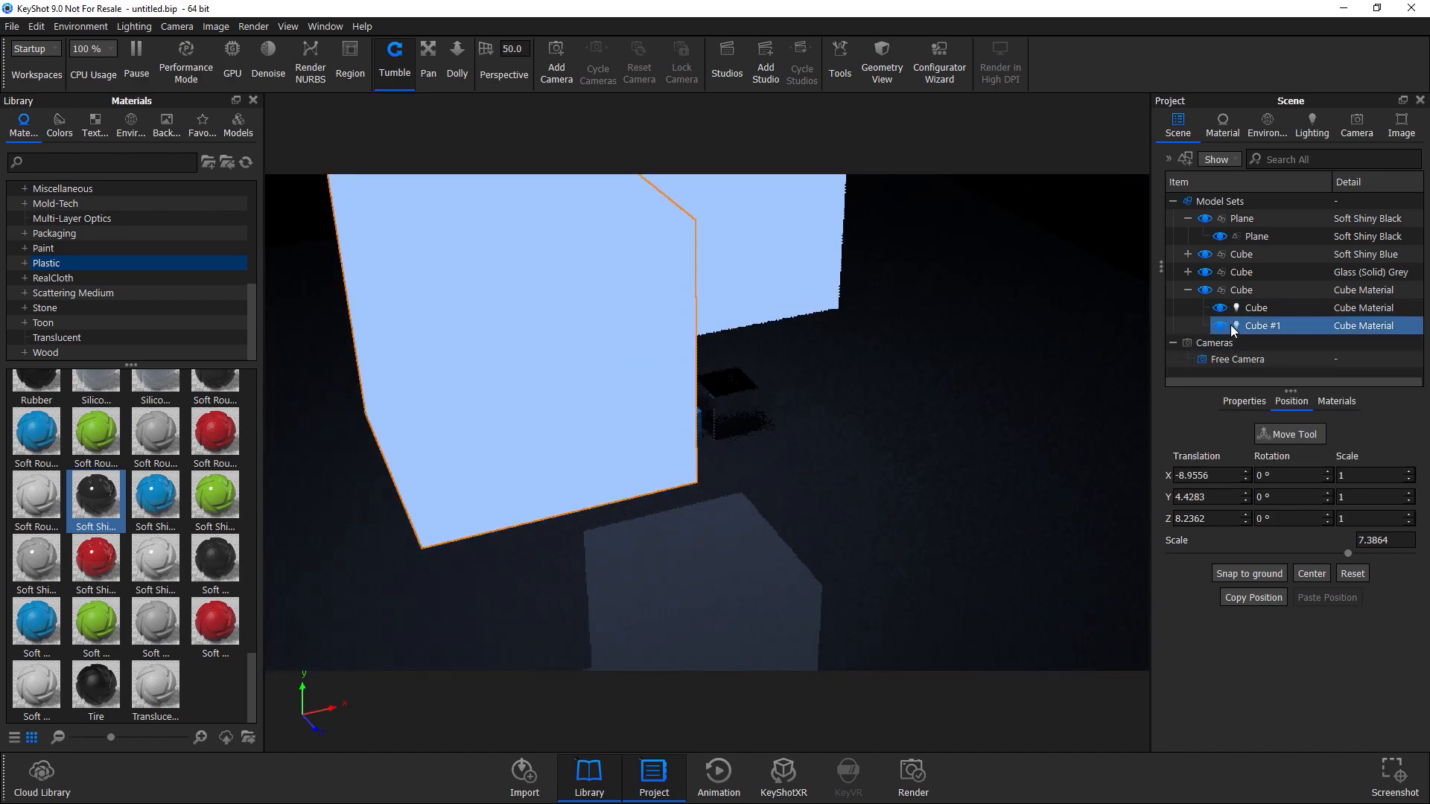
left_click(1219, 308)
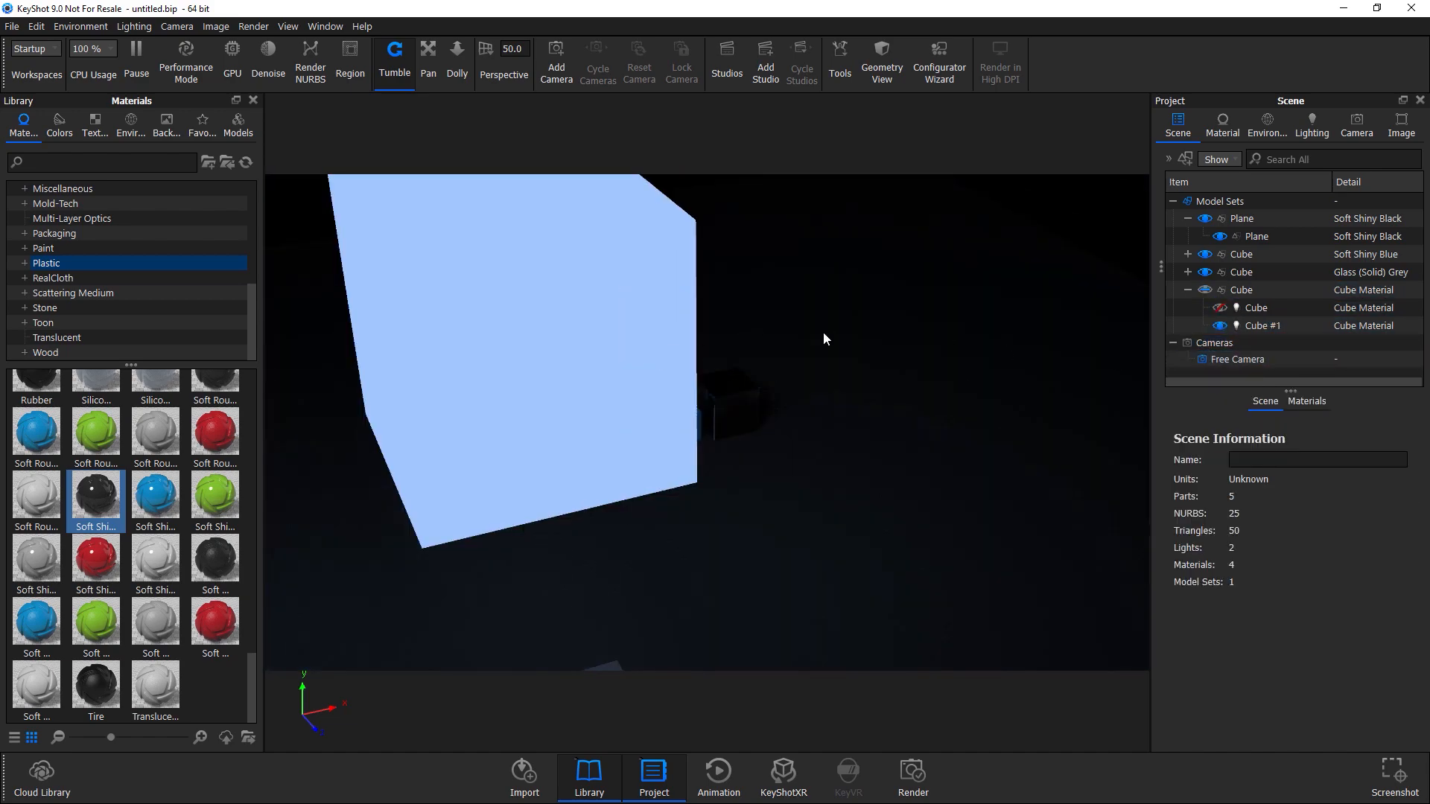
left_click_drag(823, 339, 783, 448)
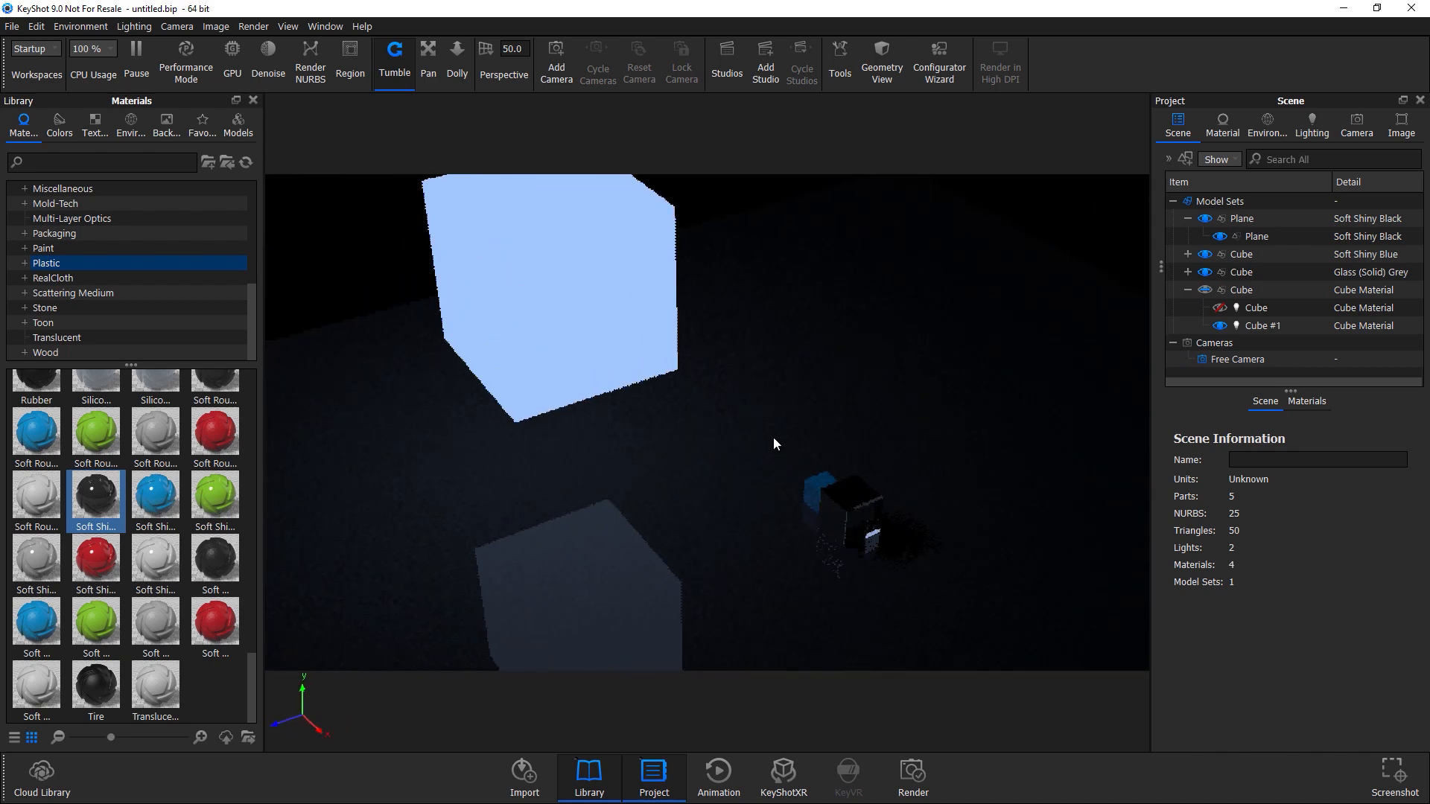
Try the Spotlight and Point Light types for the light cube's material.
right_click(610, 332)
left_click(665, 10)
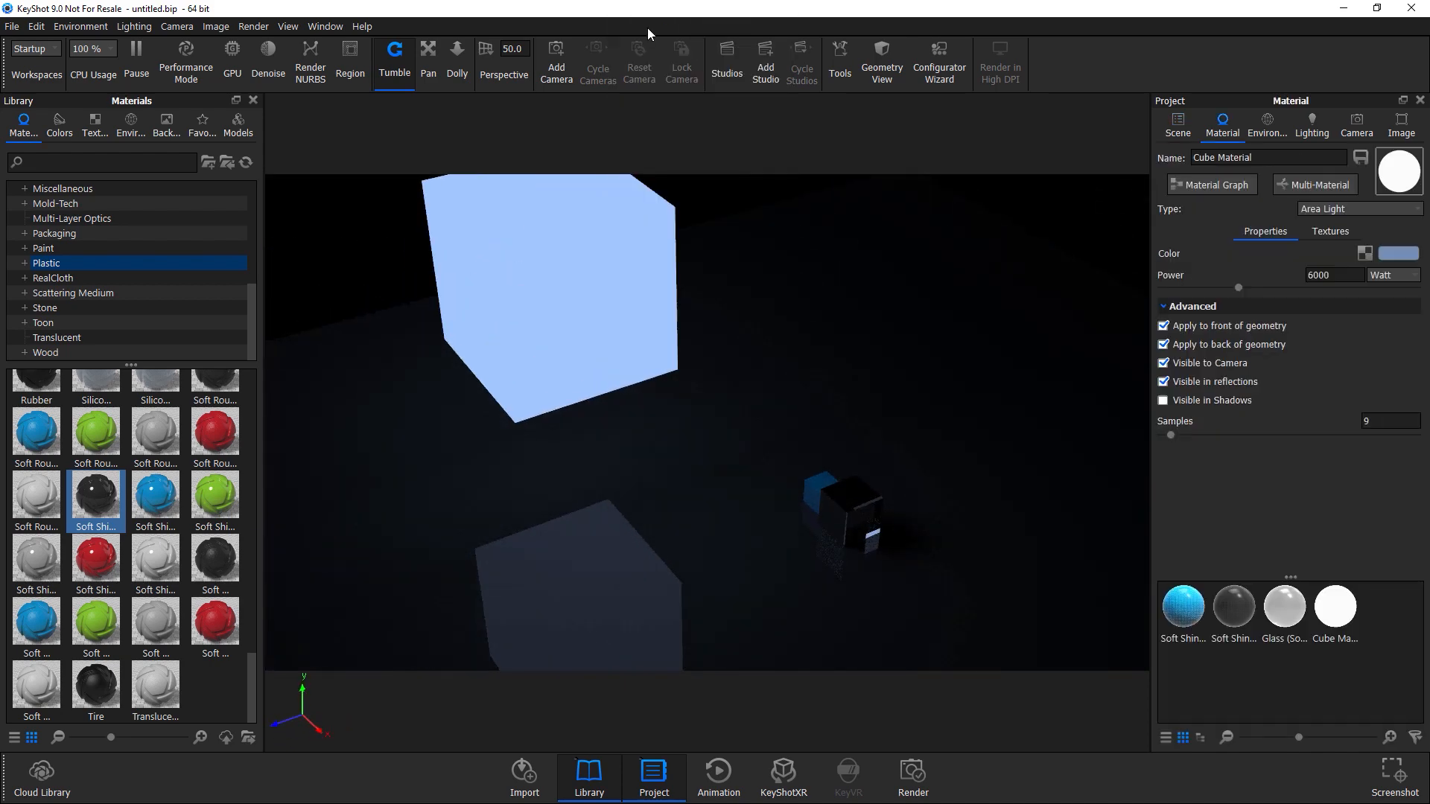
left_click(1337, 212)
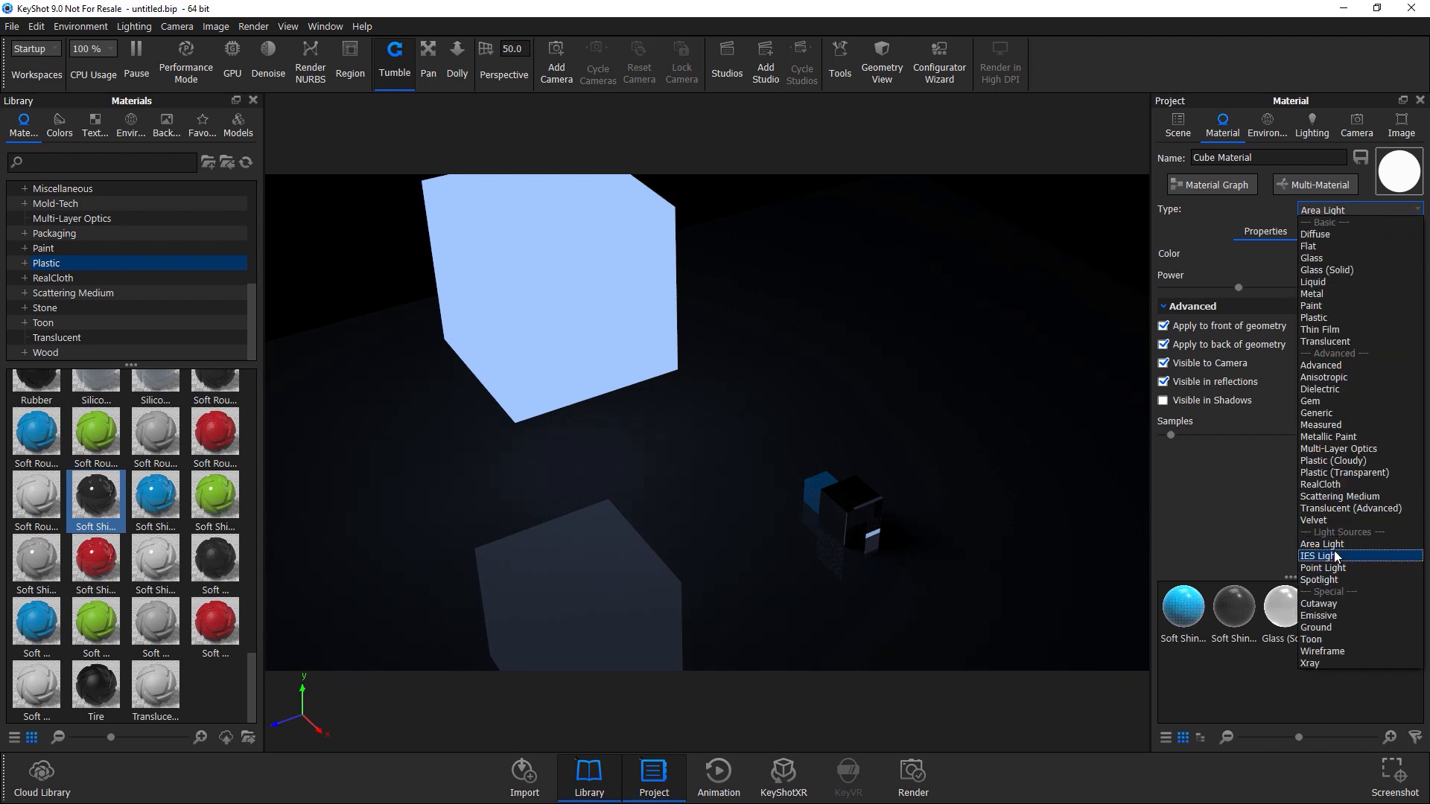
left_click(1324, 579)
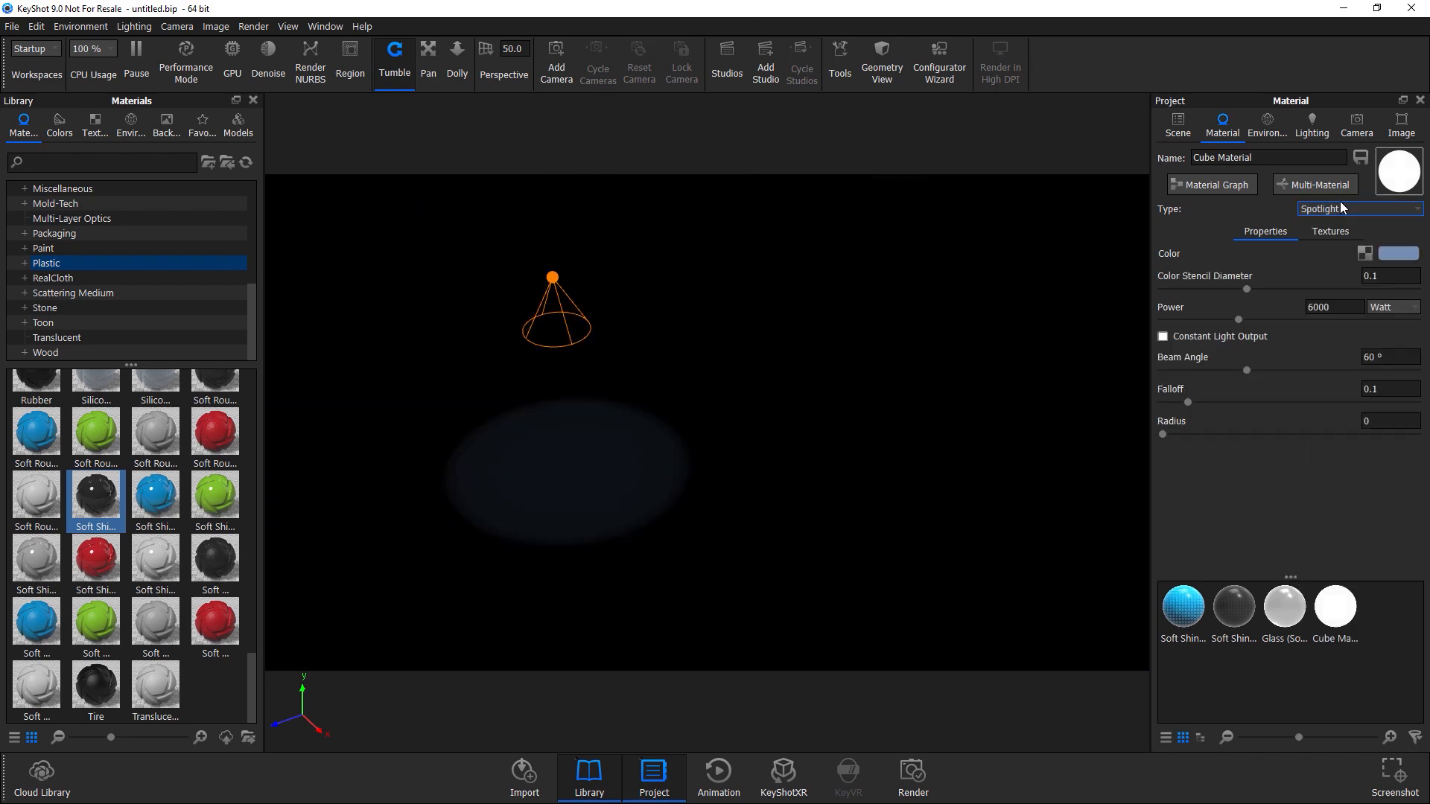
left_click(1339, 204)
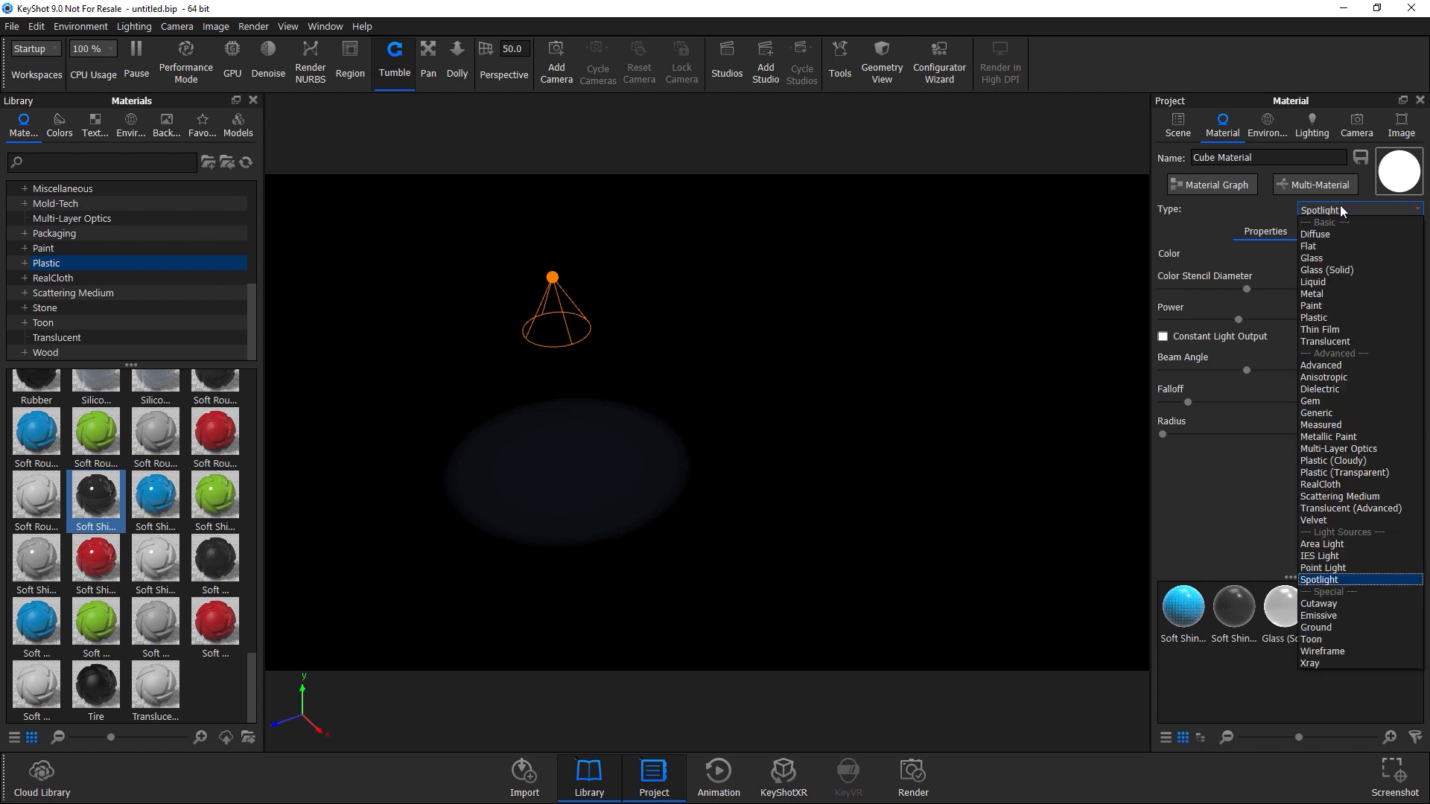
left_click(1326, 572)
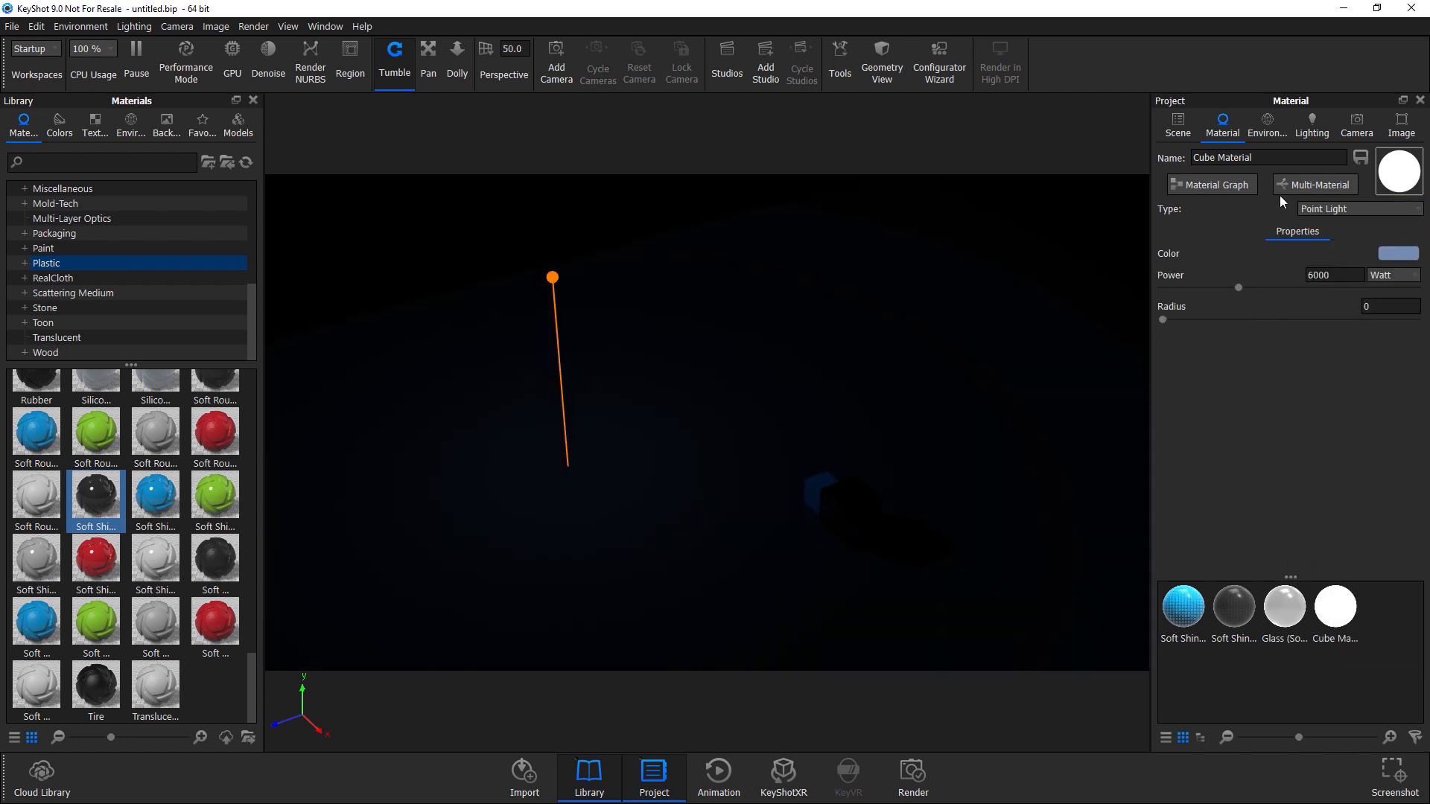
Change the light material type to IES Light and set its multiplier to 100.
left_click(1315, 213)
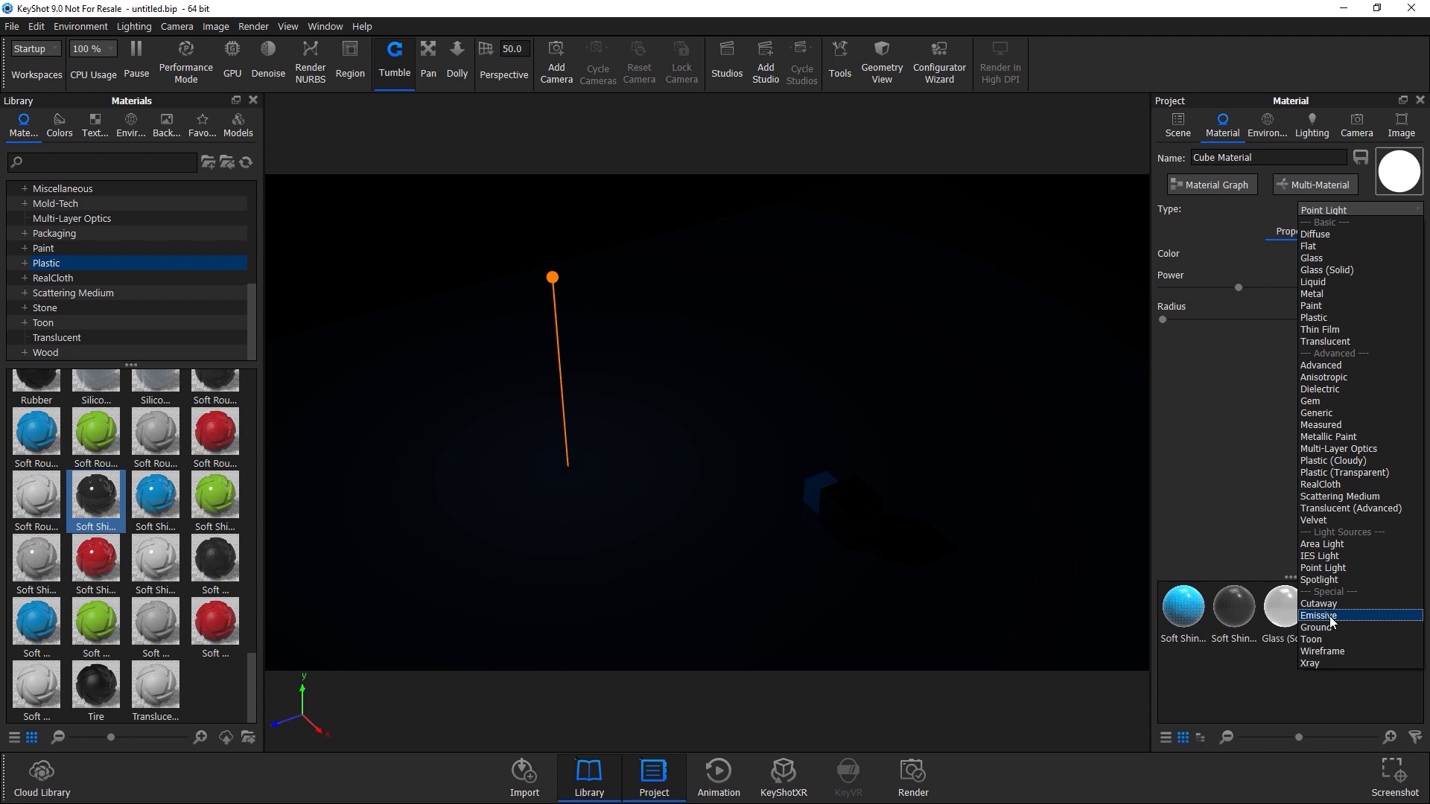
left_click(1346, 559)
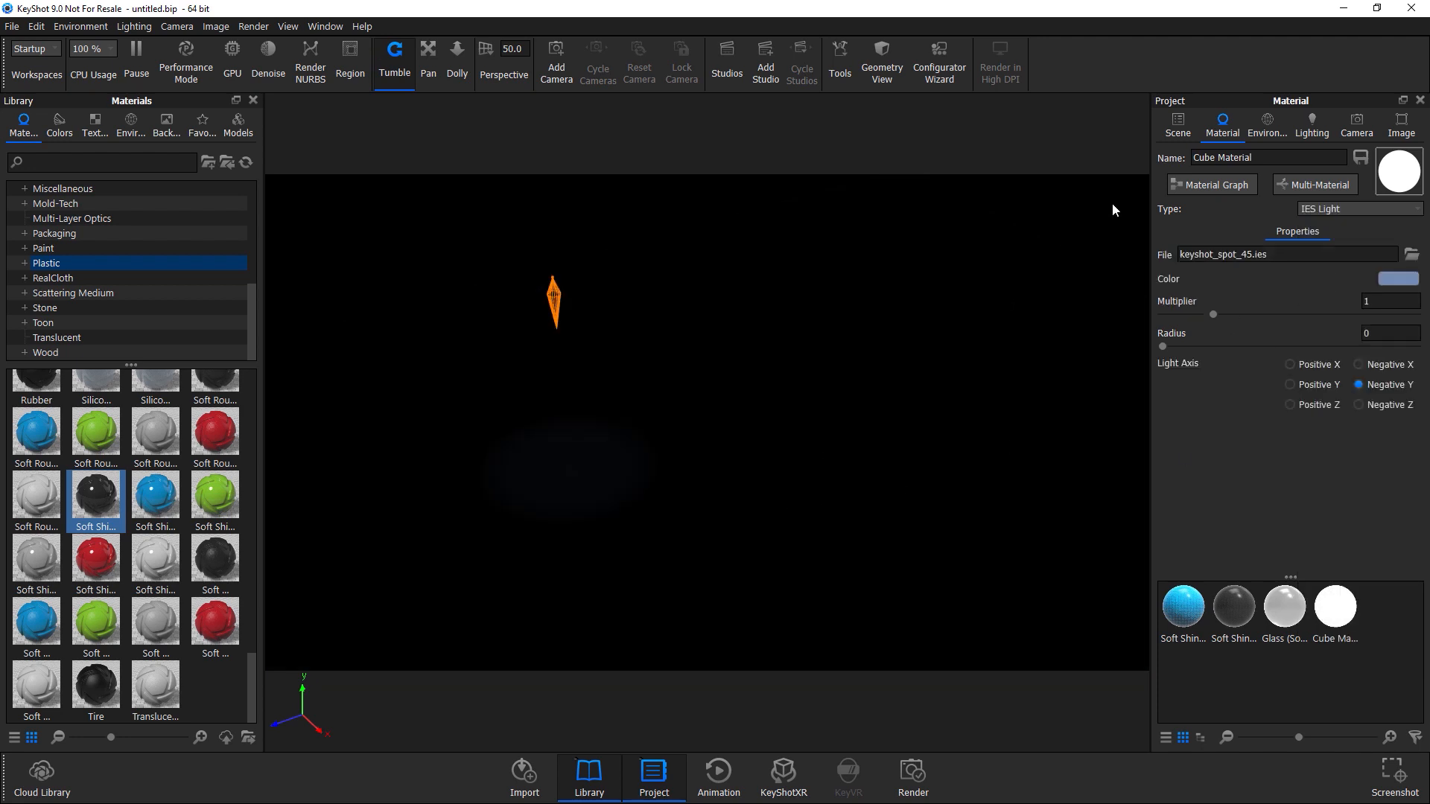
left_click(1367, 301)
type("00")
key("Return")
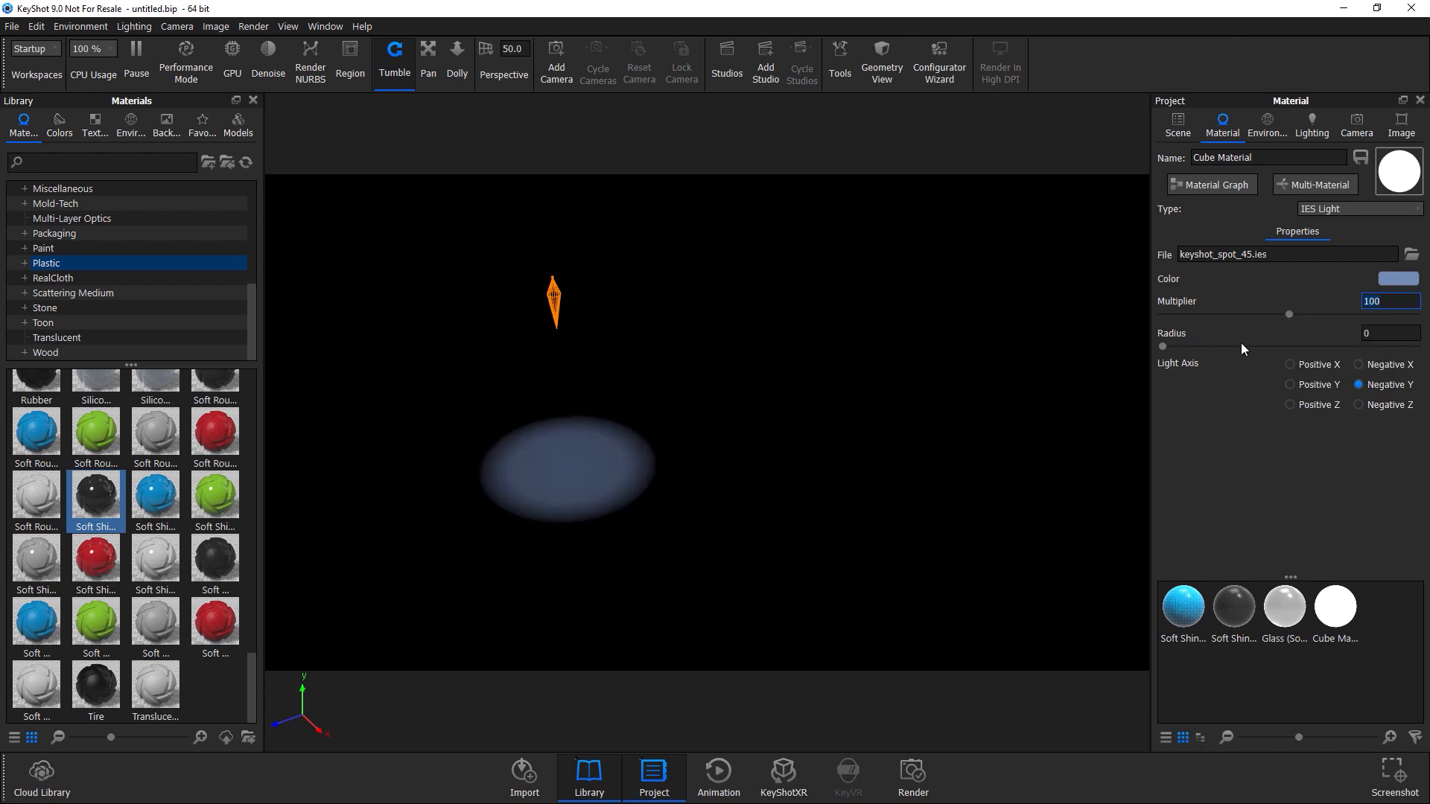
Set the IES light's radius to 2.
left_click(1362, 334)
key("BackSpace")
type("2")
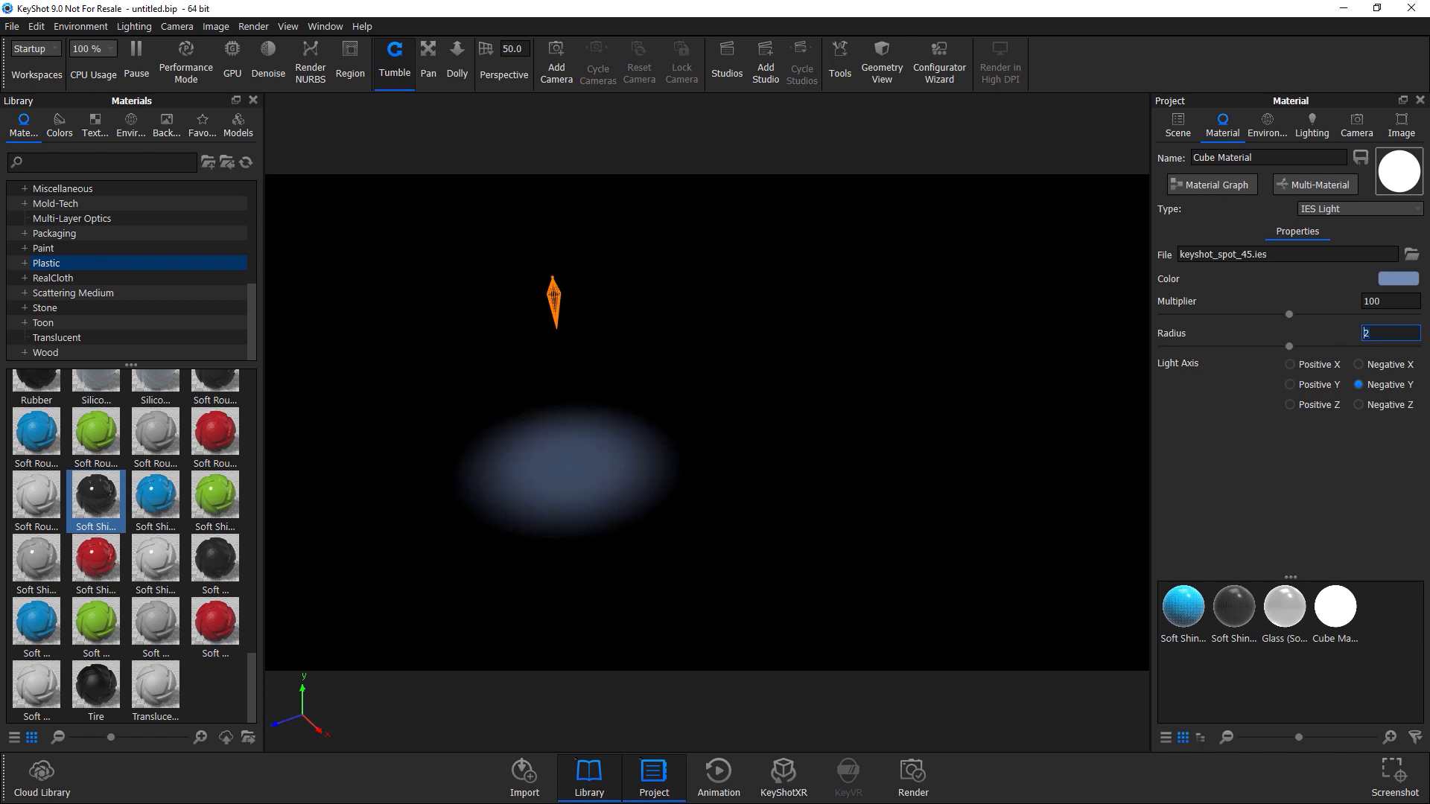
key("Return")
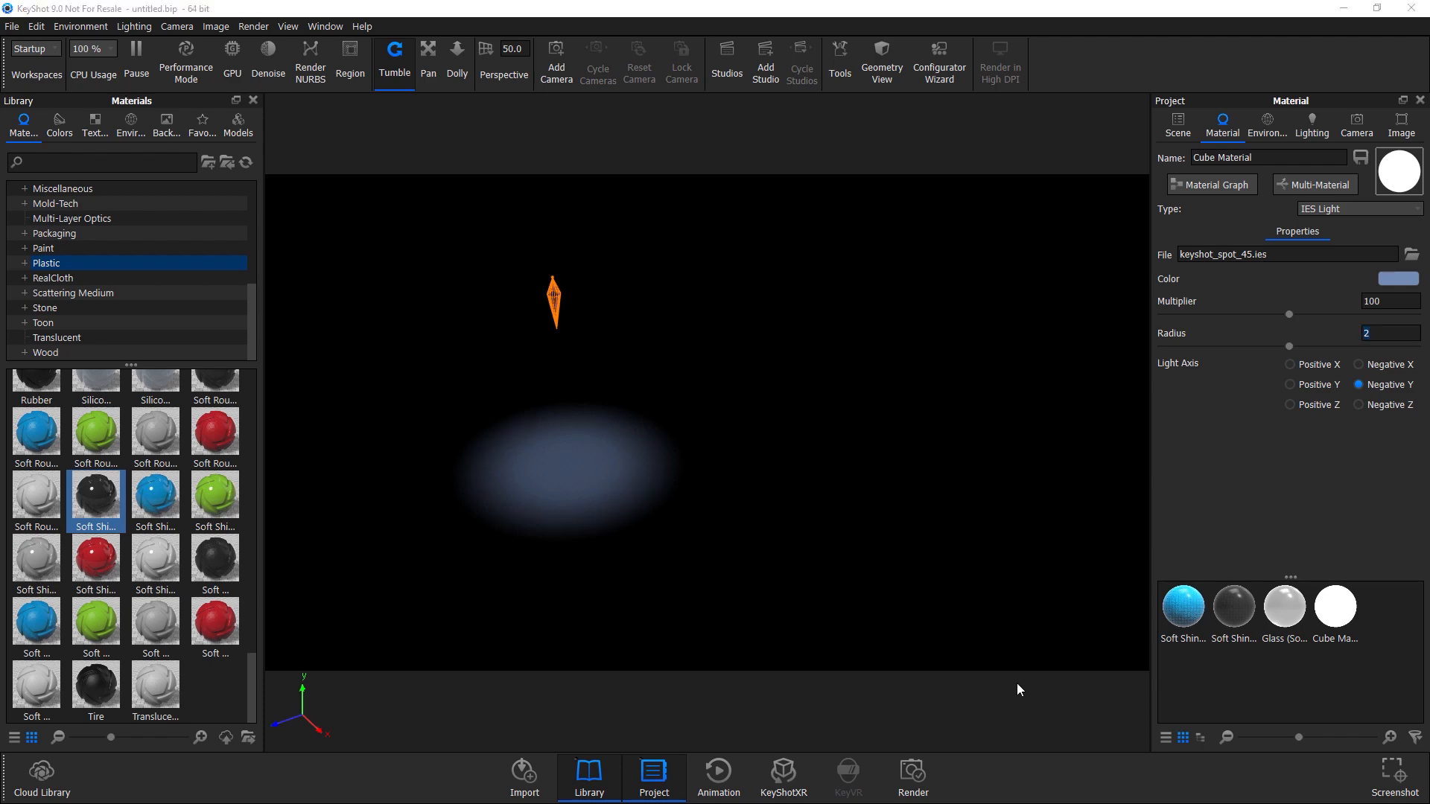
Select the copied light cube in the scene tree, open the Move tool and drag it upward above the cubes.
left_click(1175, 124)
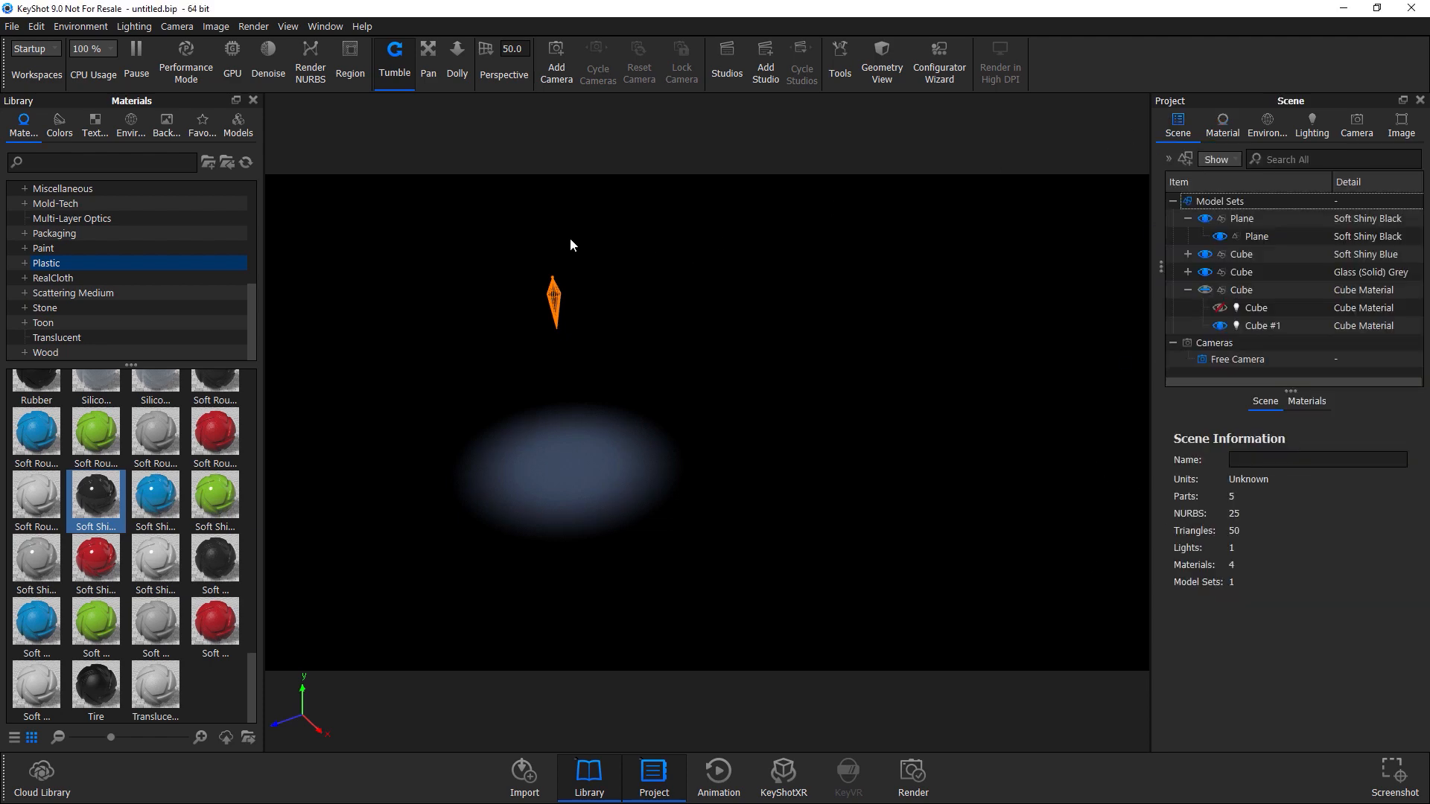
left_click(1244, 324)
right_click(1243, 324)
left_click(1208, 93)
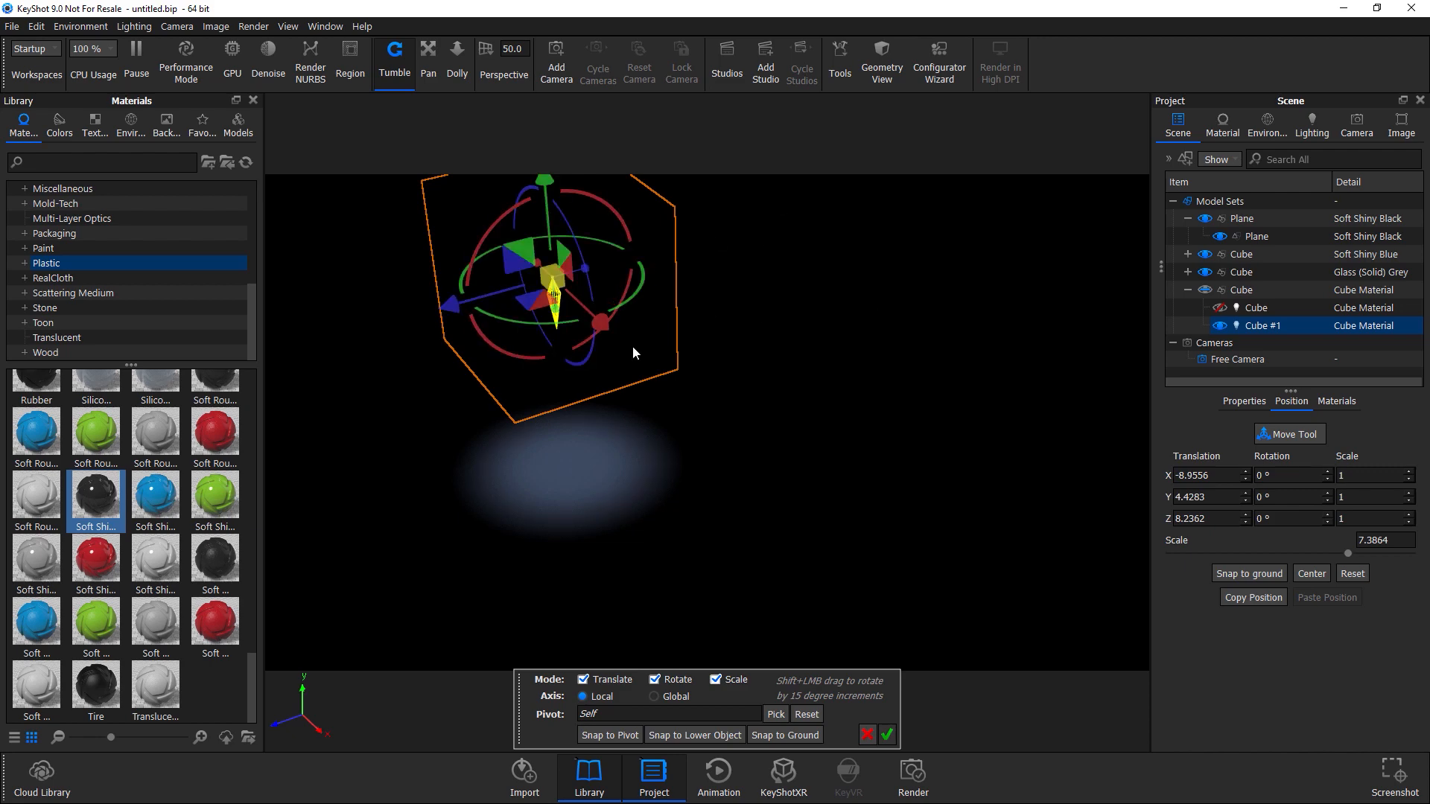
left_click_drag(453, 301, 717, 272)
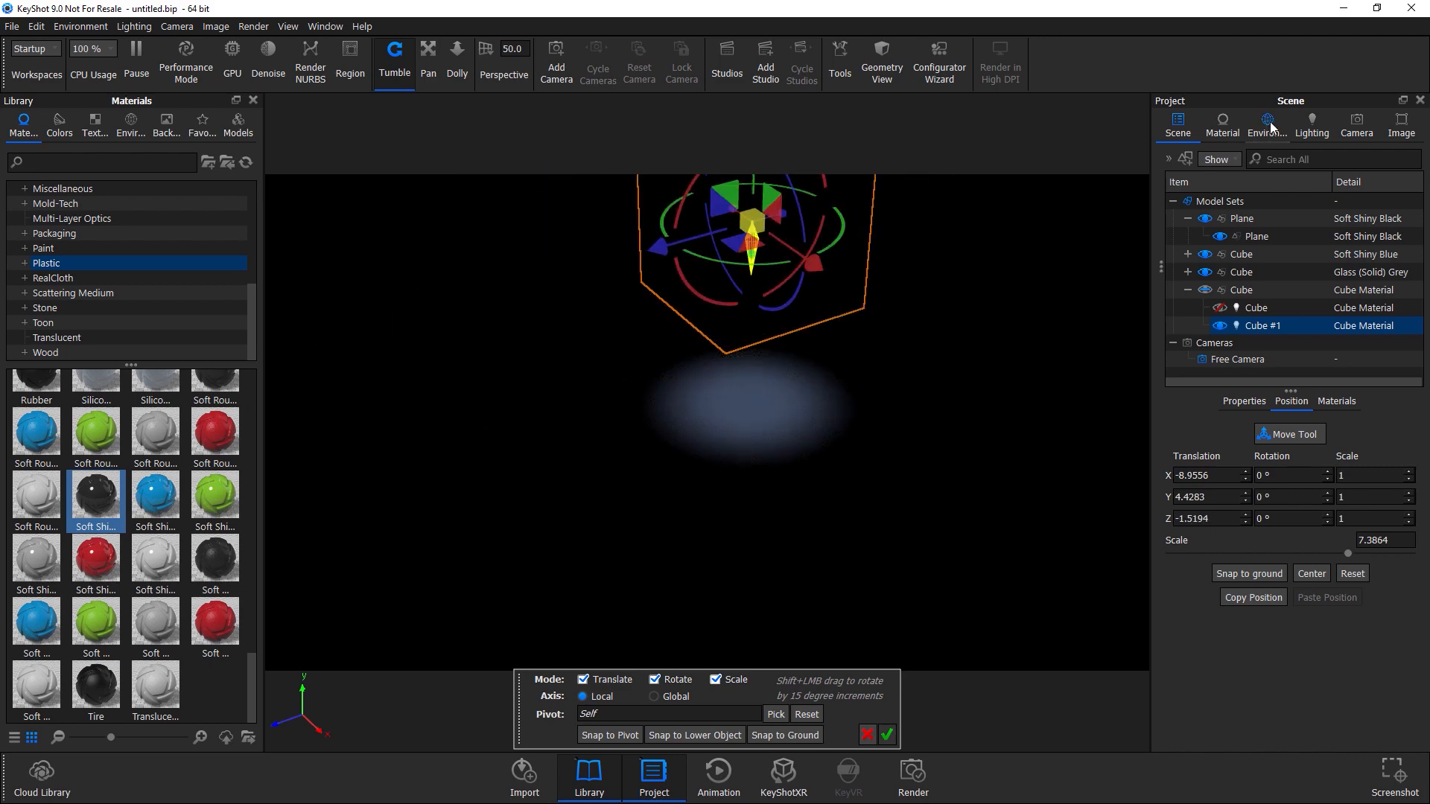
Set the environment brightness to 0 and reposition the light cube above the cubes with the move gizmo.
left_click(1268, 123)
left_click_drag(1170, 438, 1132, 460)
left_click_drag(810, 272, 747, 173)
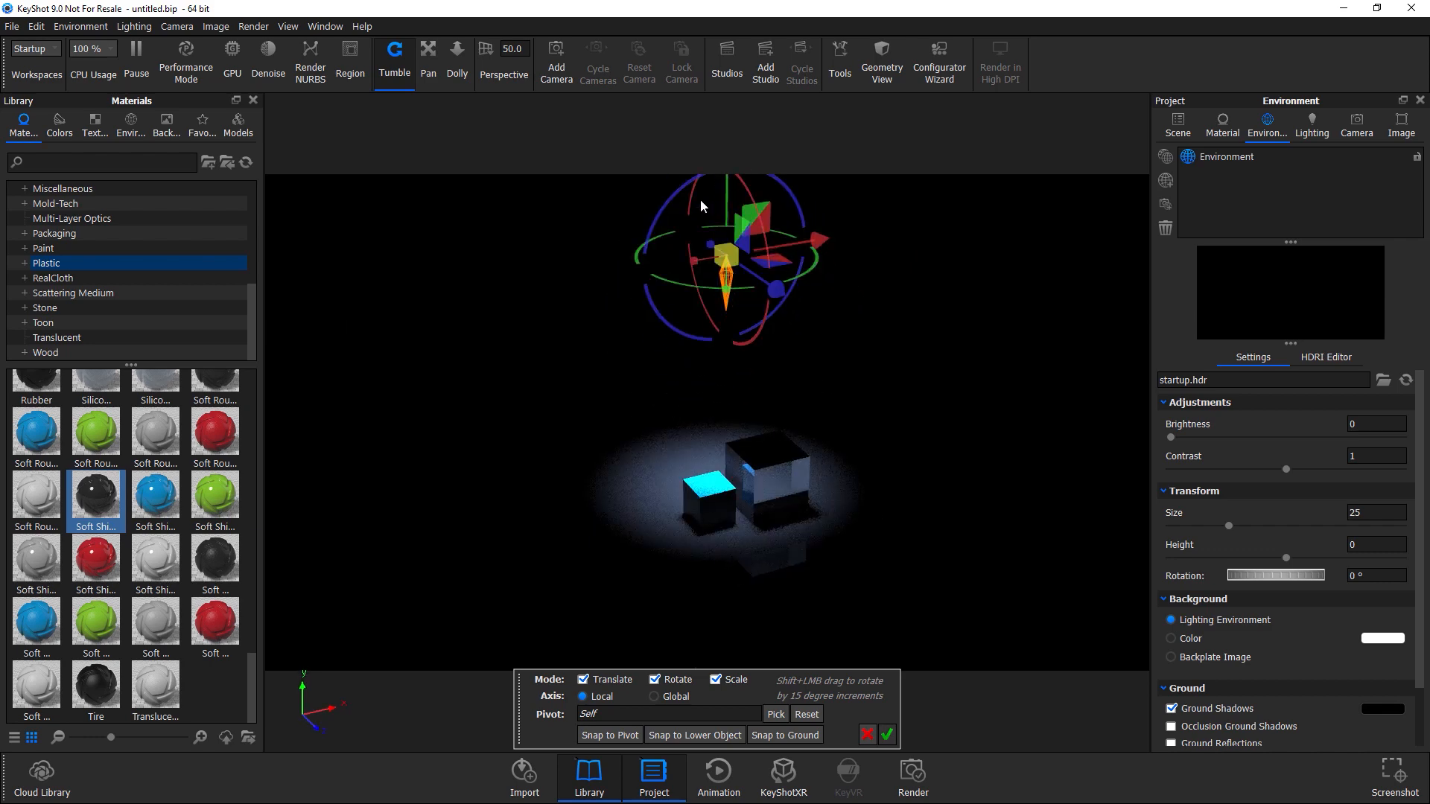
left_click_drag(687, 208, 890, 398)
left_click_drag(846, 451, 930, 162)
Switch rendering to GPU mode and confirm the light cube's new position.
left_click(236, 58)
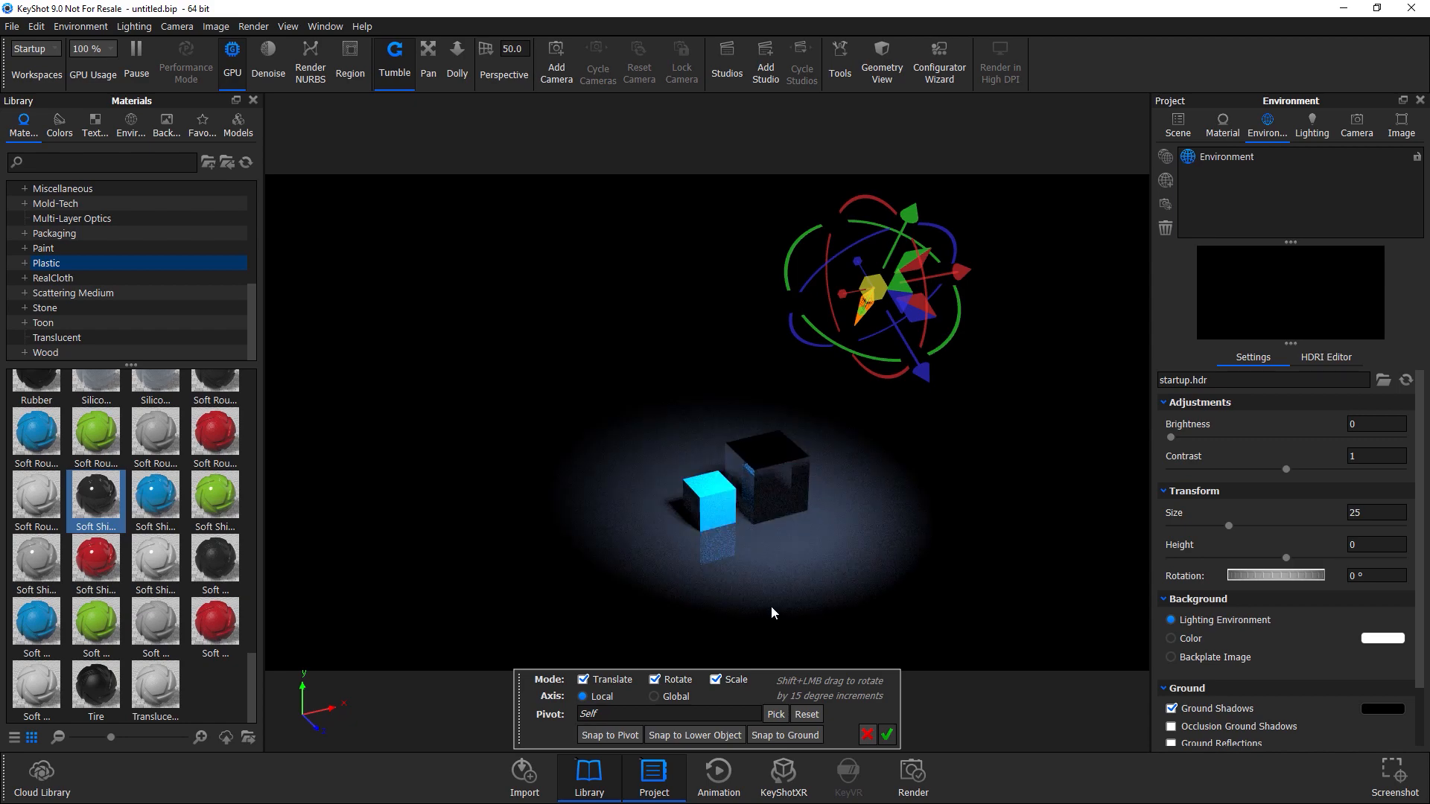
left_click(886, 735)
left_click_drag(797, 569, 630, 402)
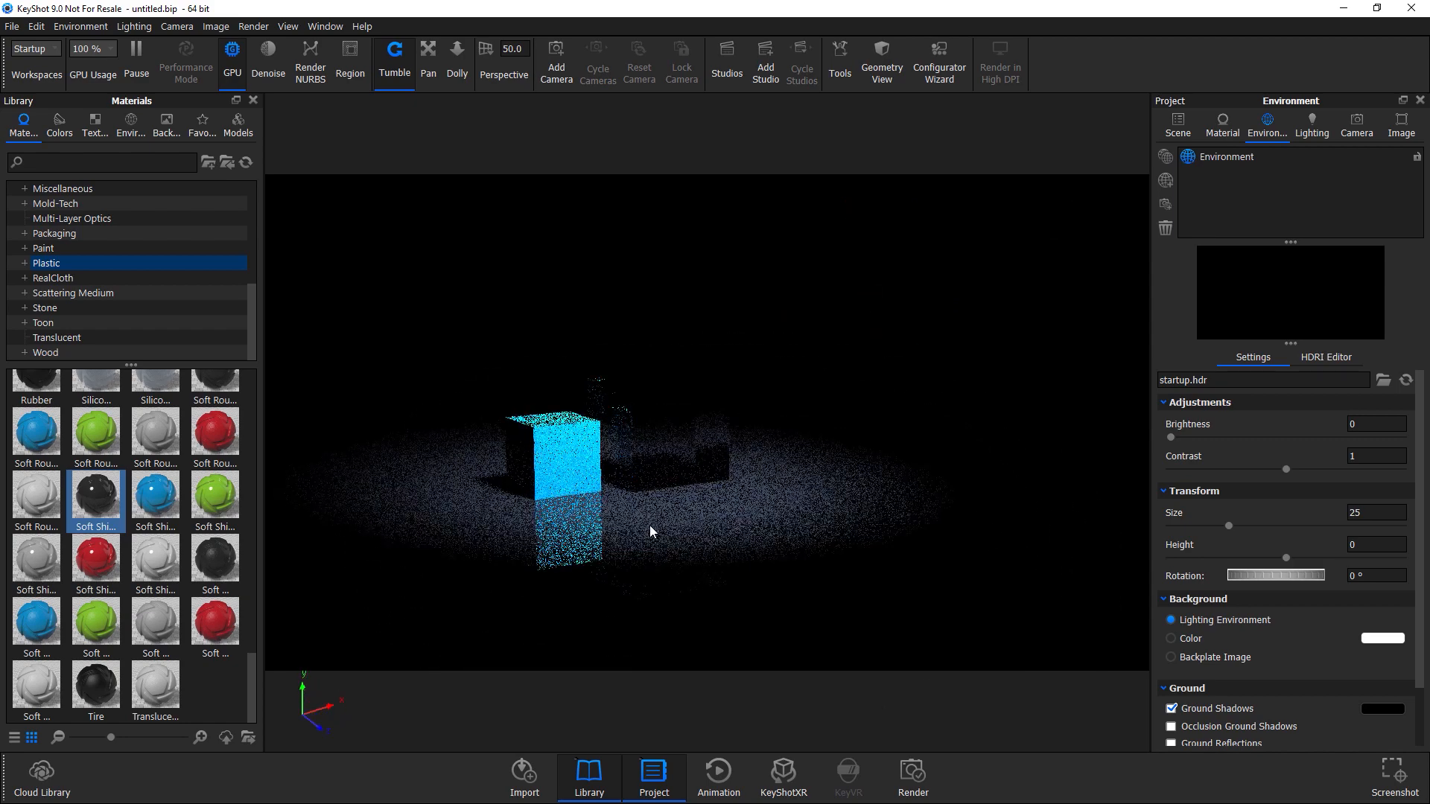
left_click_drag(648, 525, 651, 610)
Apply the Product lighting preset.
left_click(1311, 127)
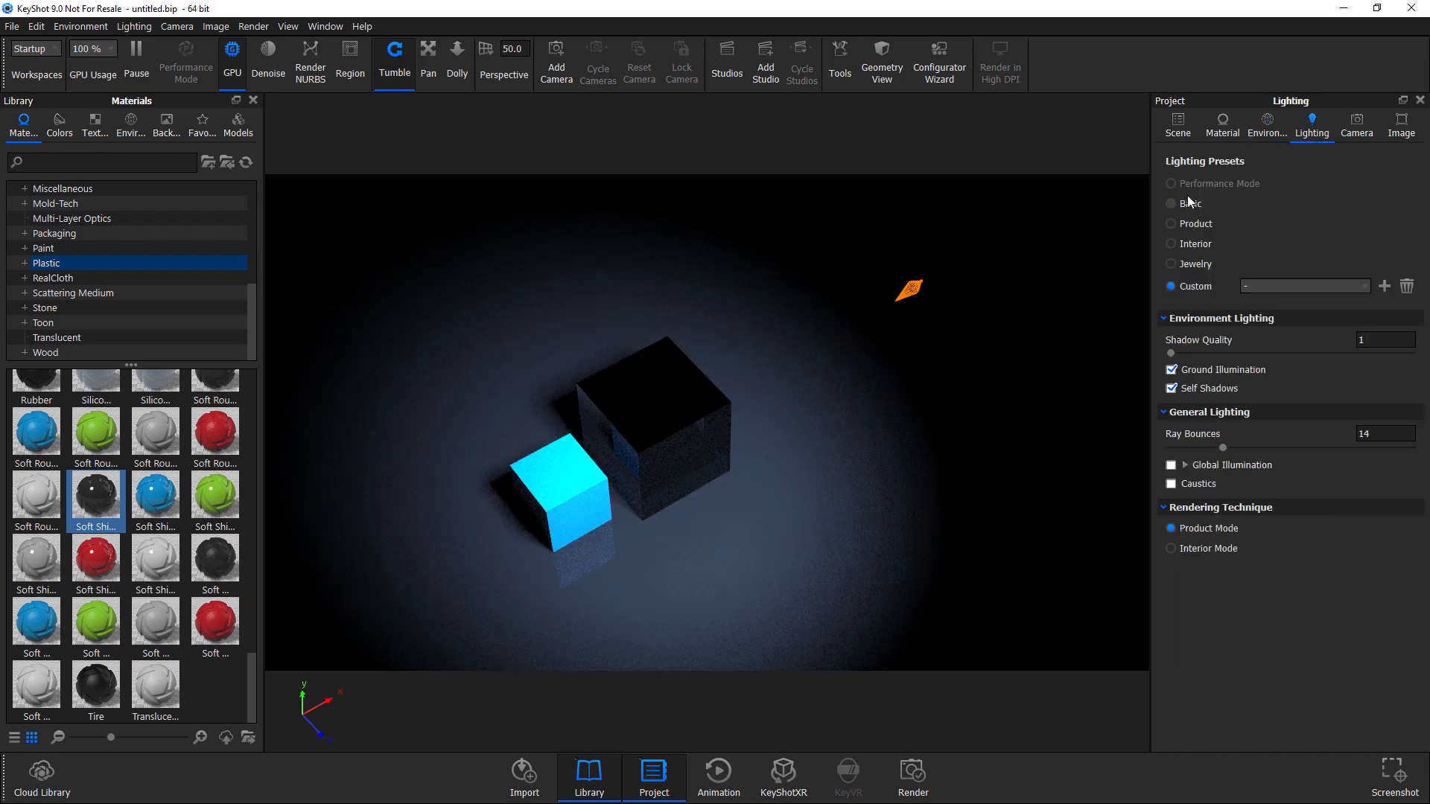
left_click(1191, 223)
left_click_drag(623, 435, 707, 469)
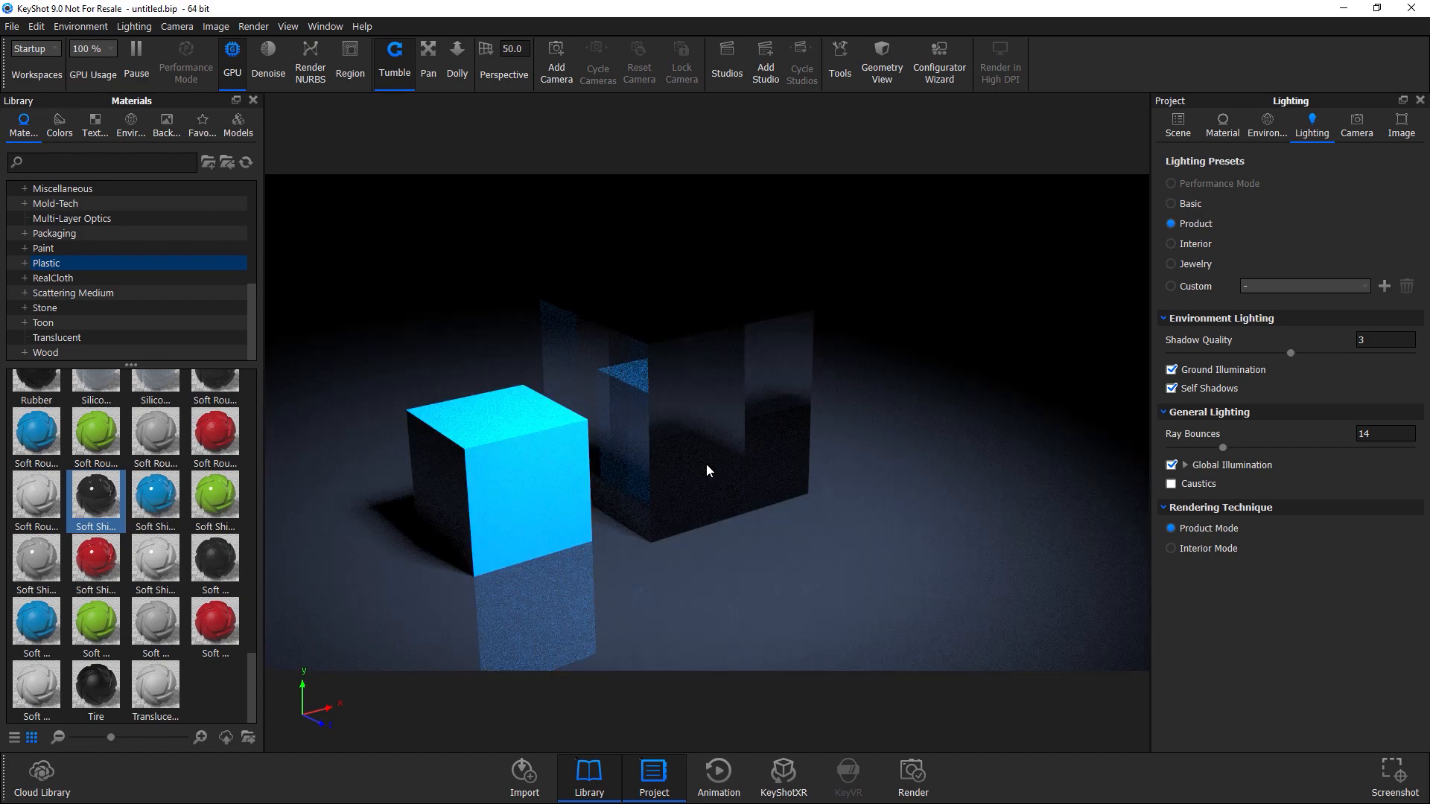